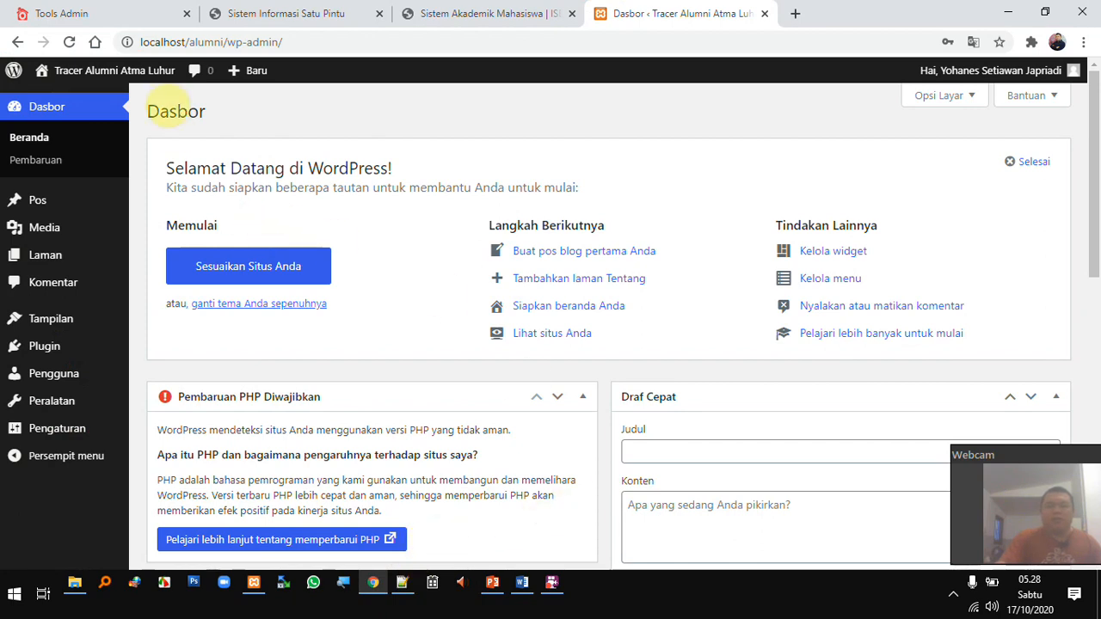
Create a new post and title it "Pembekalan Calon Wisudawan"
mouse_move(104, 212)
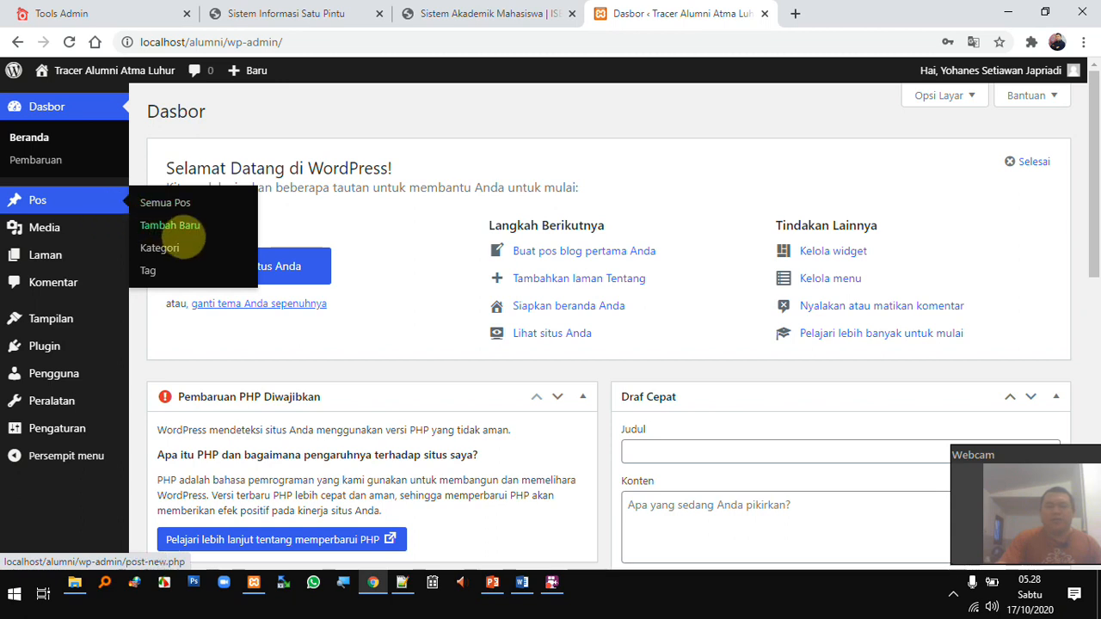
click(183, 229)
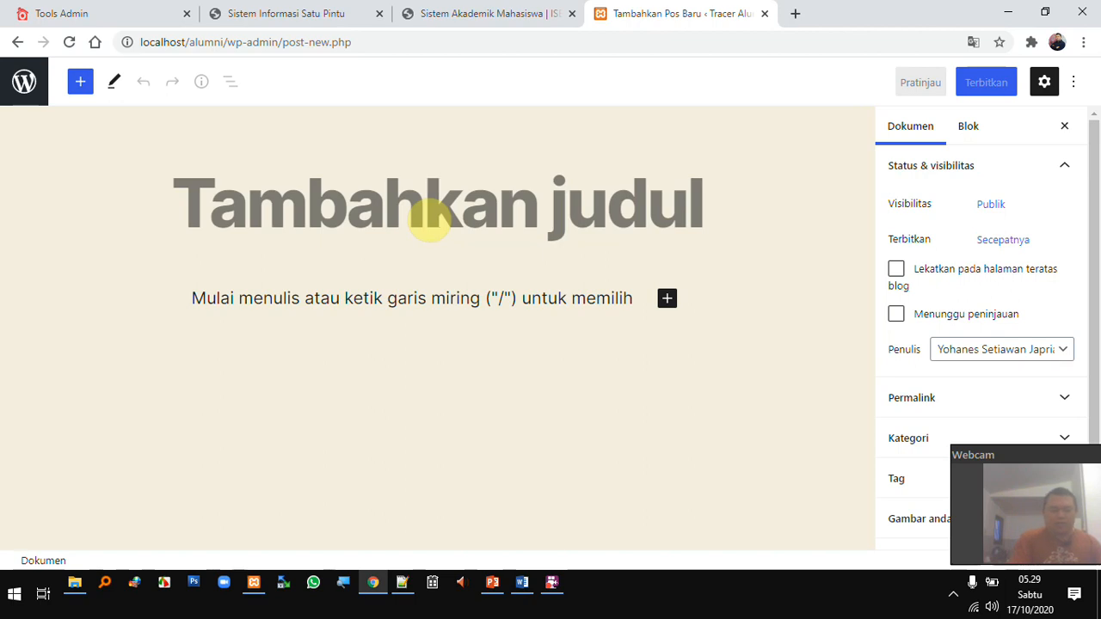
text(Pembekalan Al)
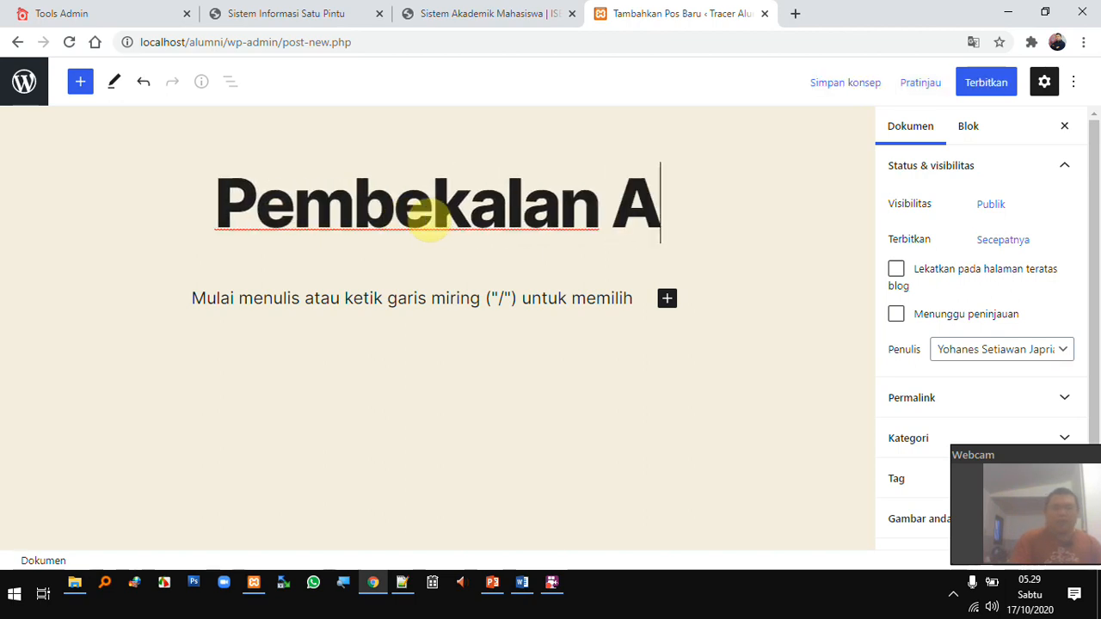
key(BackSpace)
key(BackSpace)
key(BackSpace)
text(C)
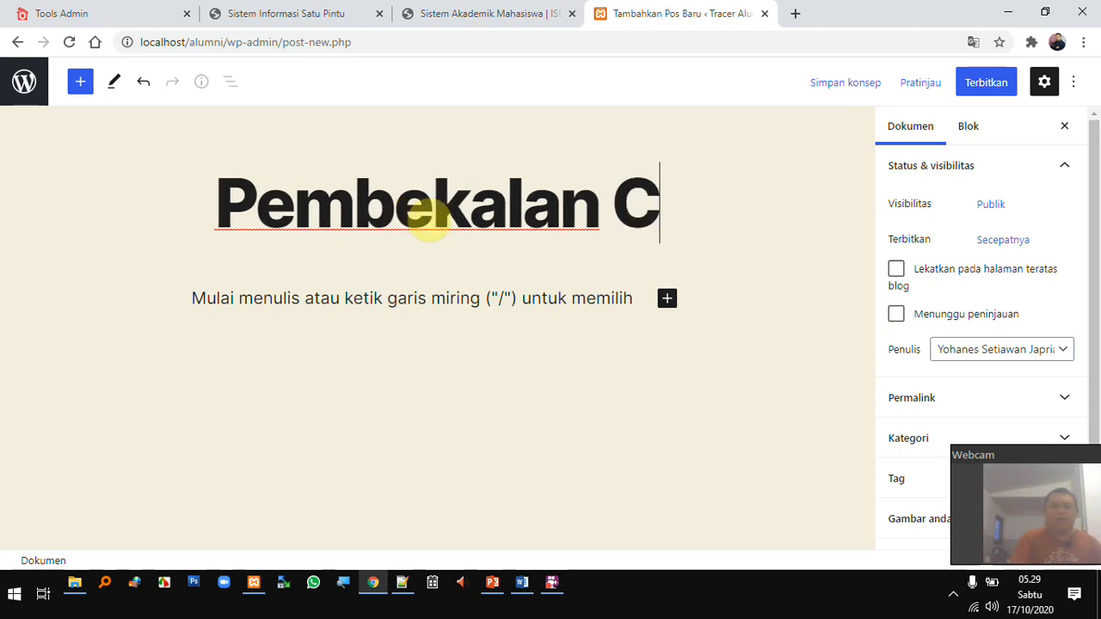
text(alon Wis)
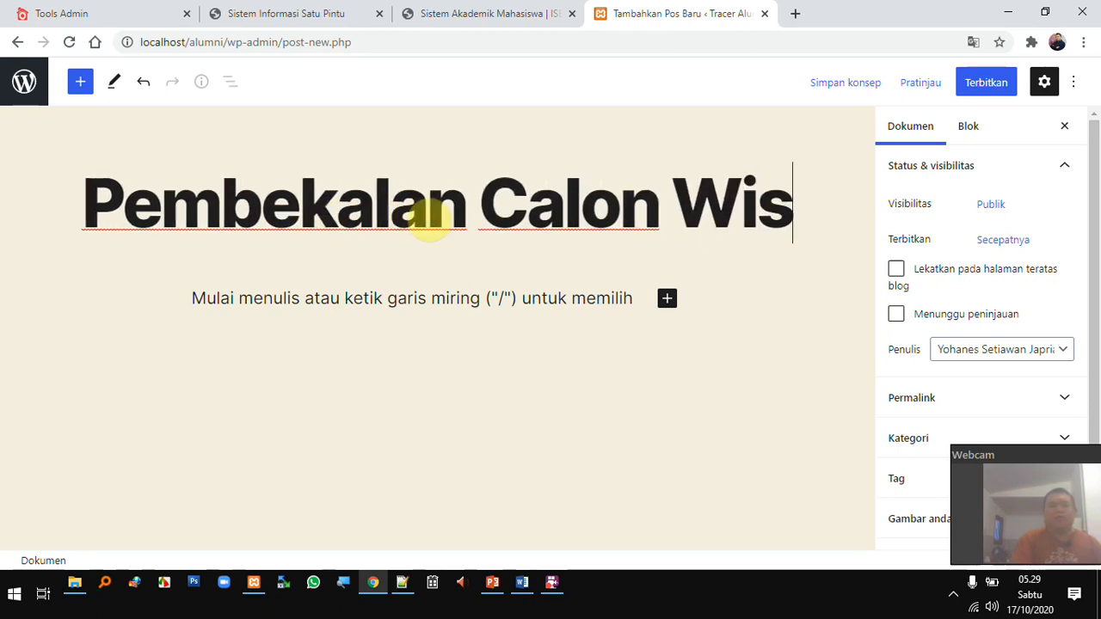
text(udawan)
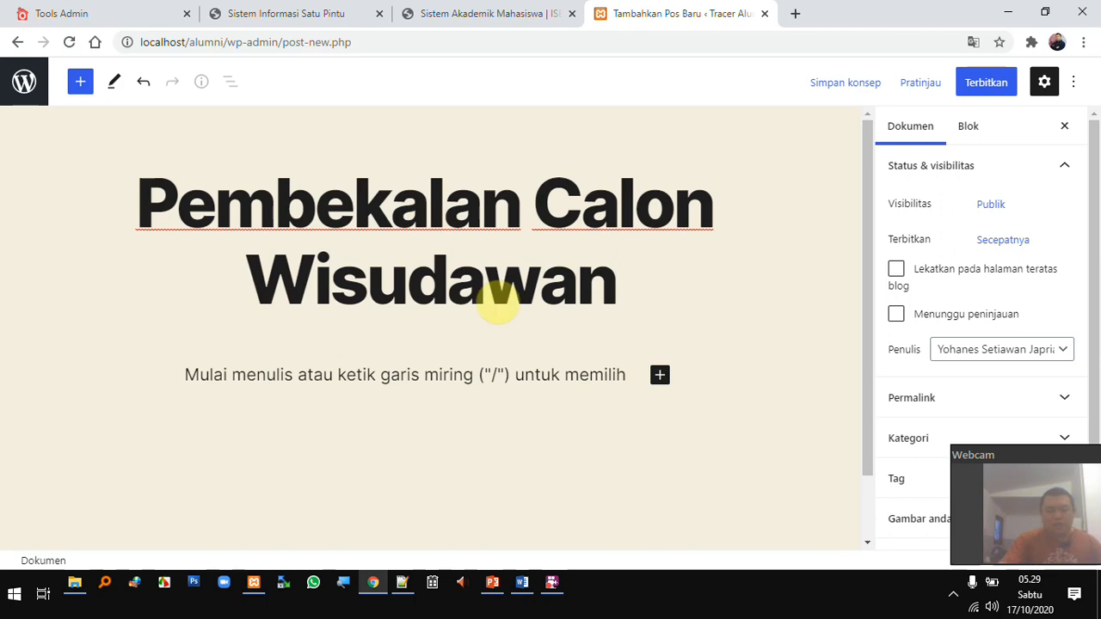
Write the body paragraph "Kepada calon wisudawan 2019/2020 Genap, pembekalan kemampuan kerja akan dilakukan pada tanggal 25 Maret 2020."
click(494, 371)
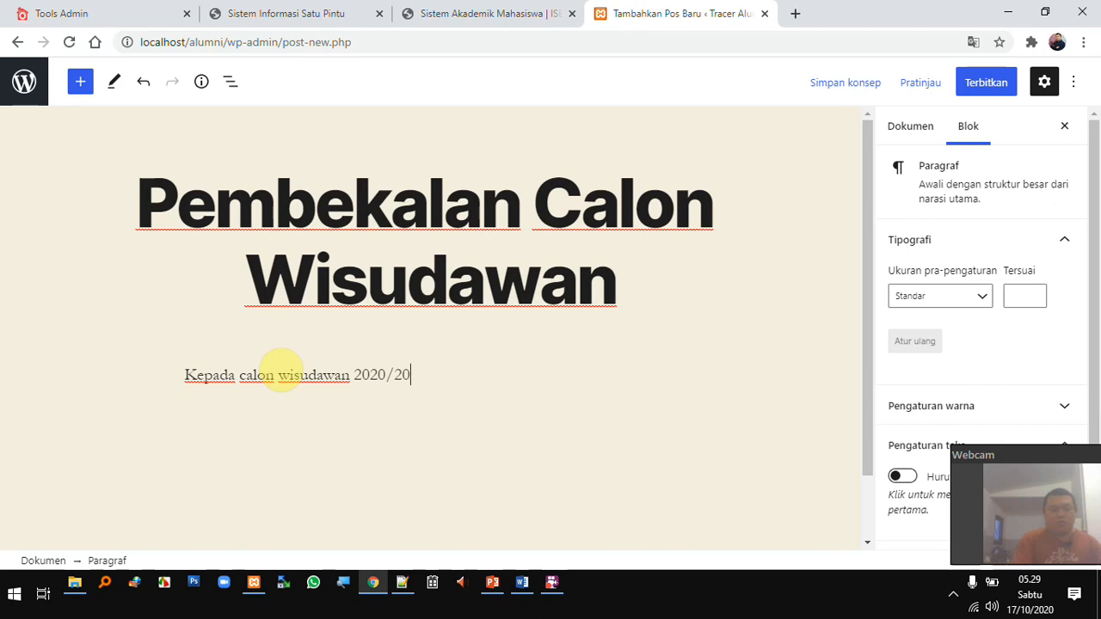
key(ctrl+shift+Left)
key(ctrl+shift+Left)
key(ctrl+shift+Left)
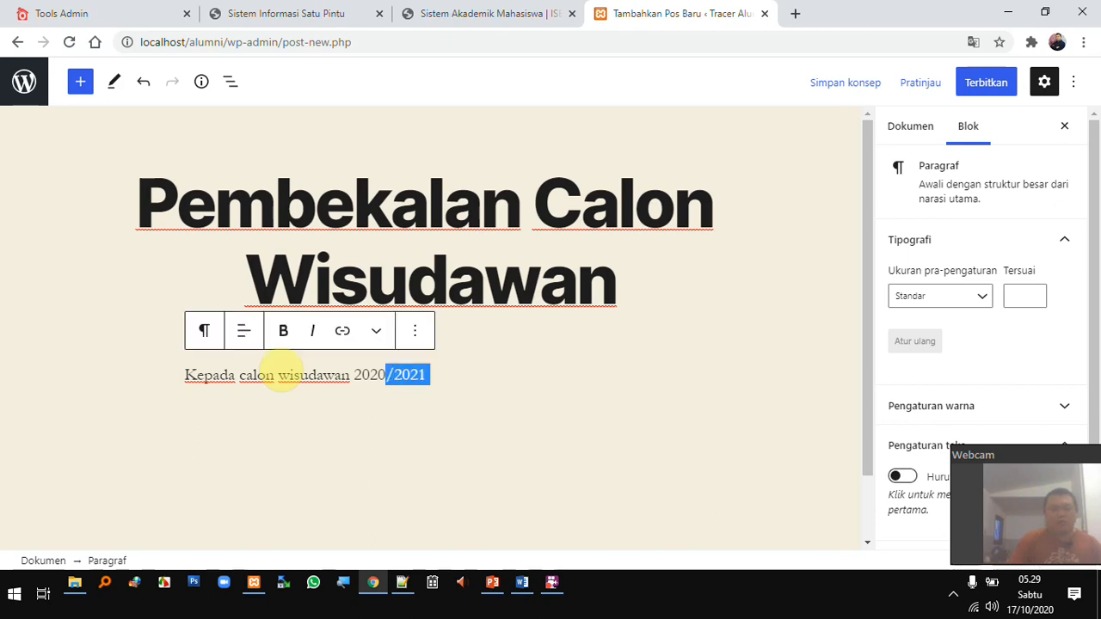
text(20)
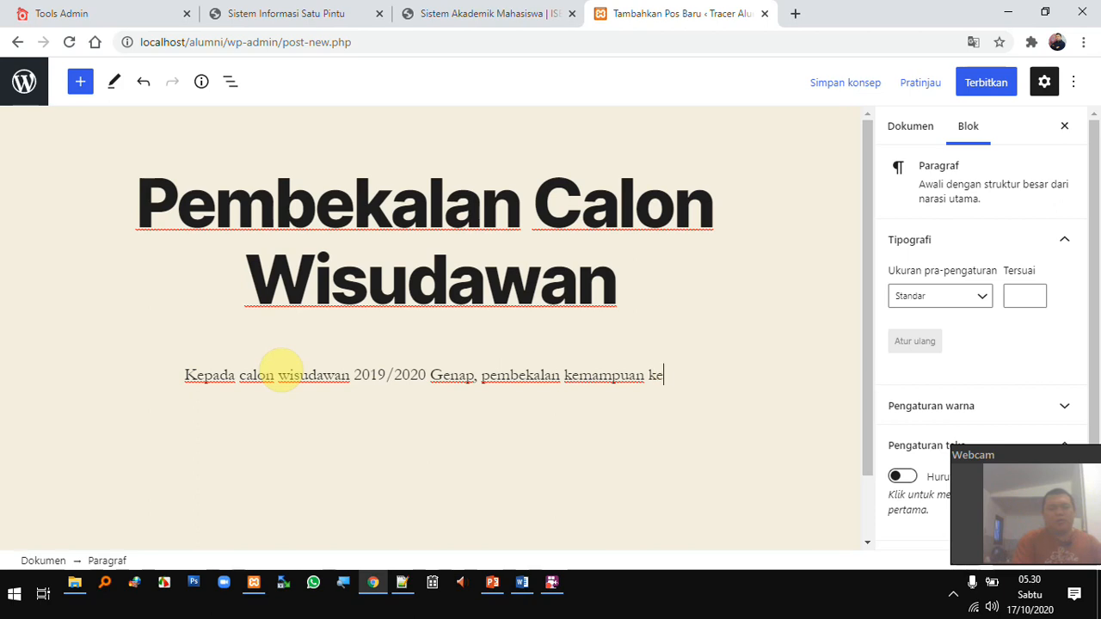
text(rja)
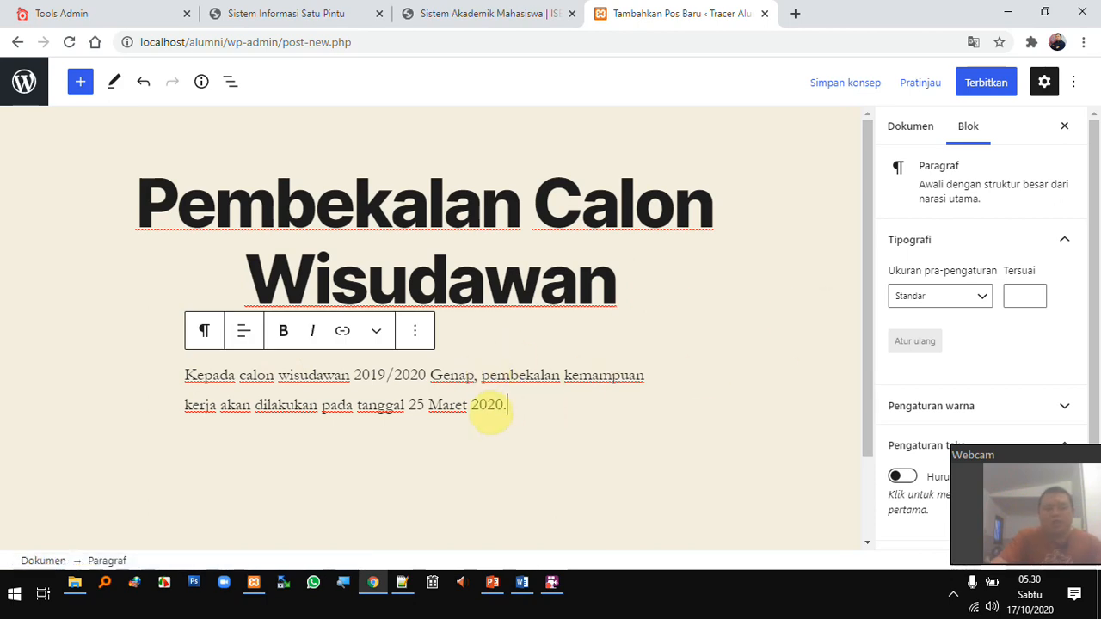
click(516, 410)
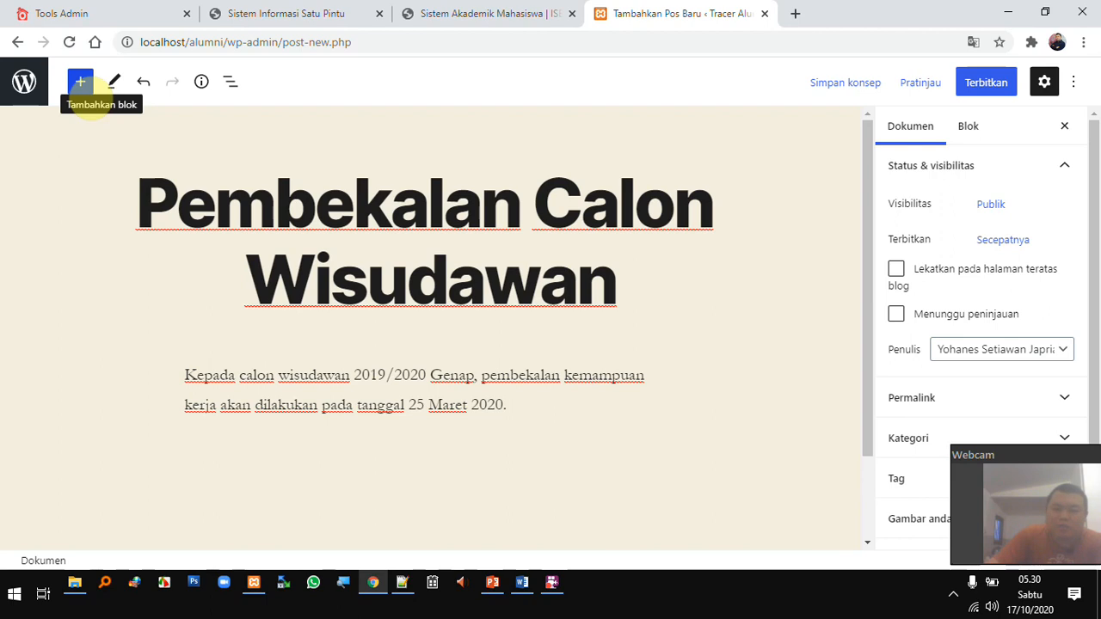
Find the Gambar block by searching for "gambar" and insert it below the body paragraph
click(80, 82)
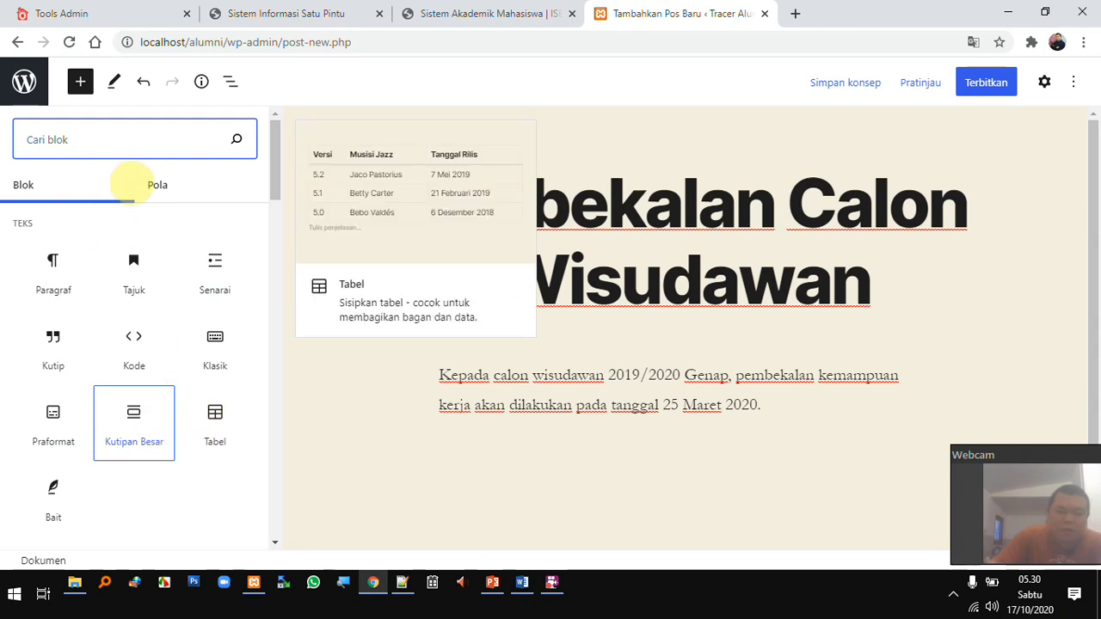
click(102, 142)
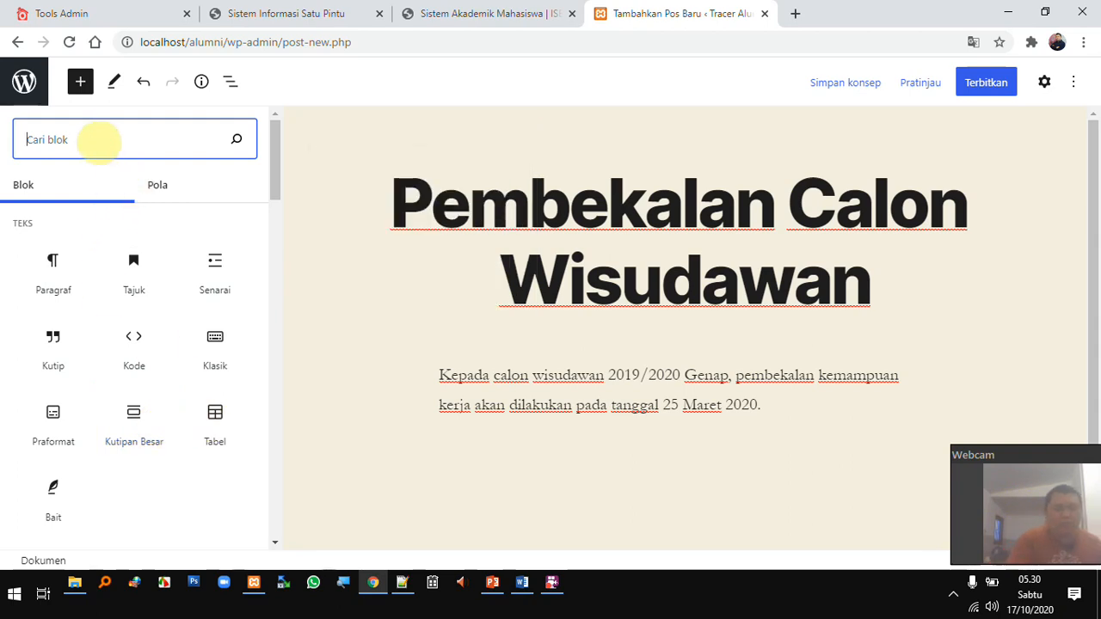
text(gambar)
mouse_move(55, 277)
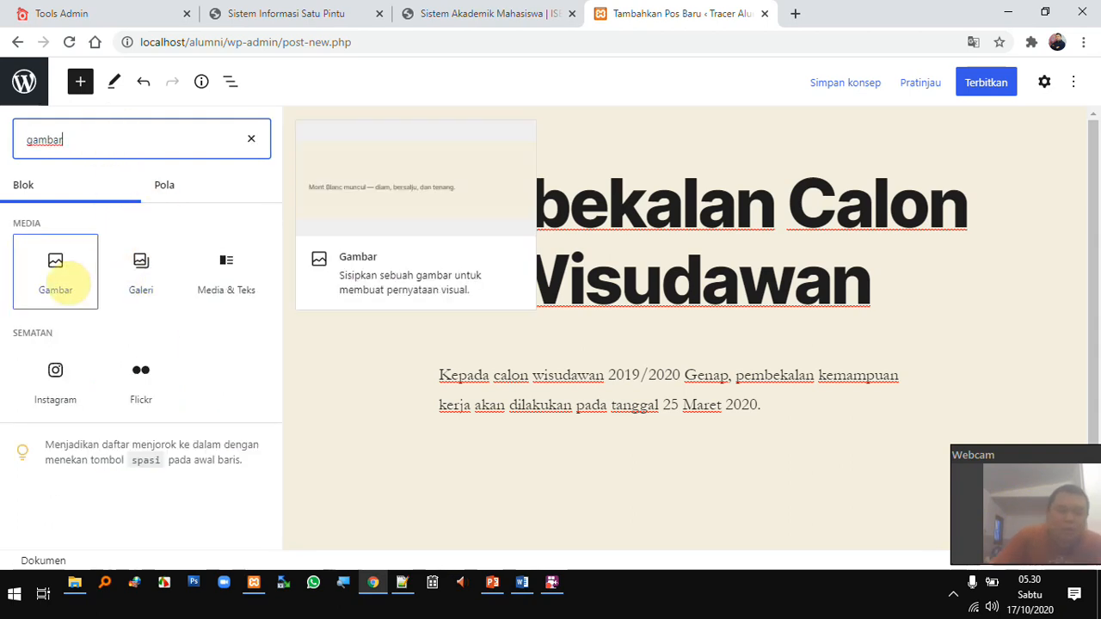
click(58, 271)
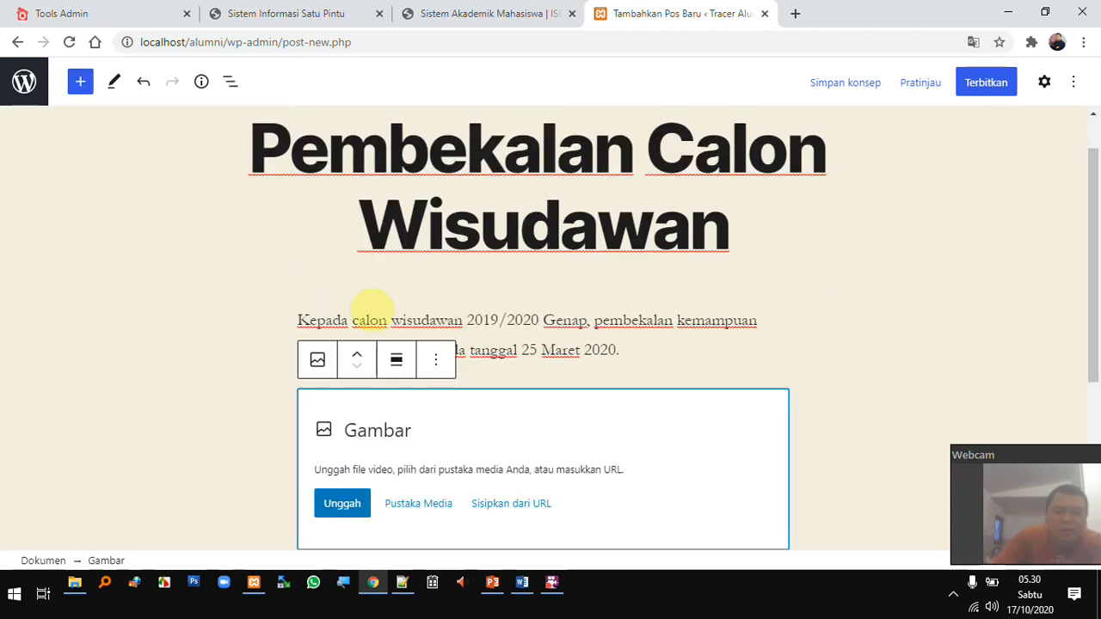
scroll(503, 379, down, 1)
scroll(511, 422, down, 1)
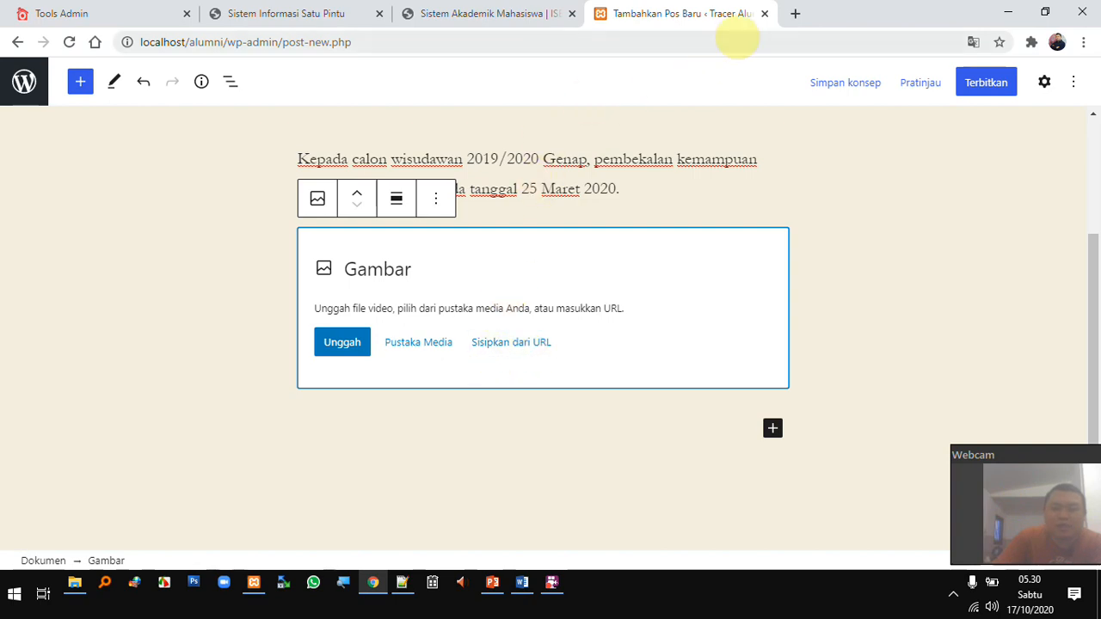
Search Google for "kska" in a new browser tab and show the image results
click(798, 11)
text(kska)
key(Return)
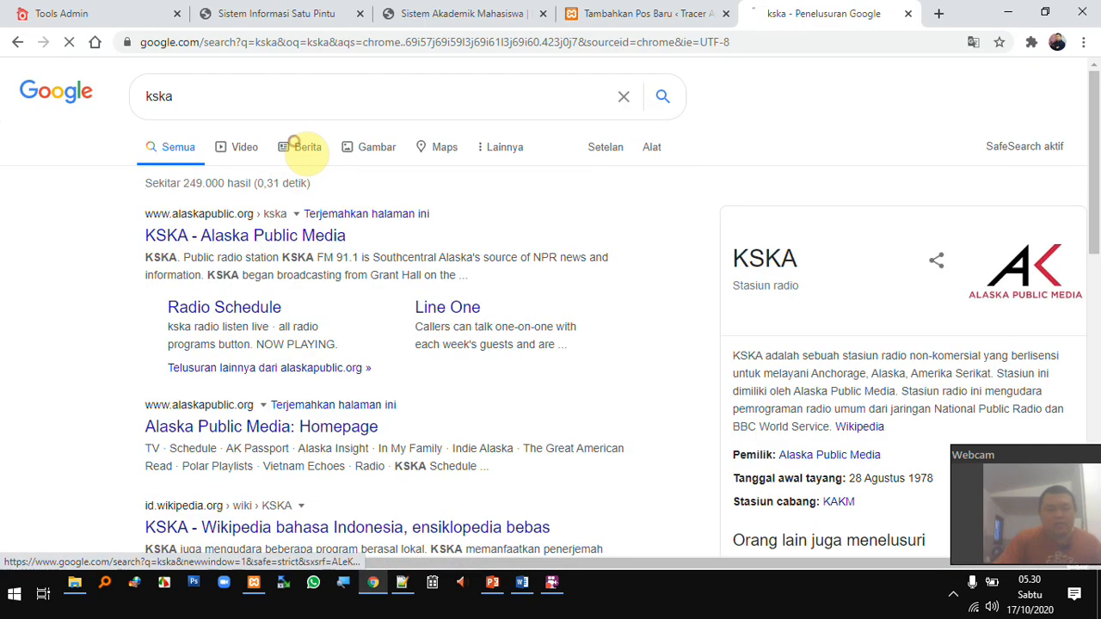
click(297, 147)
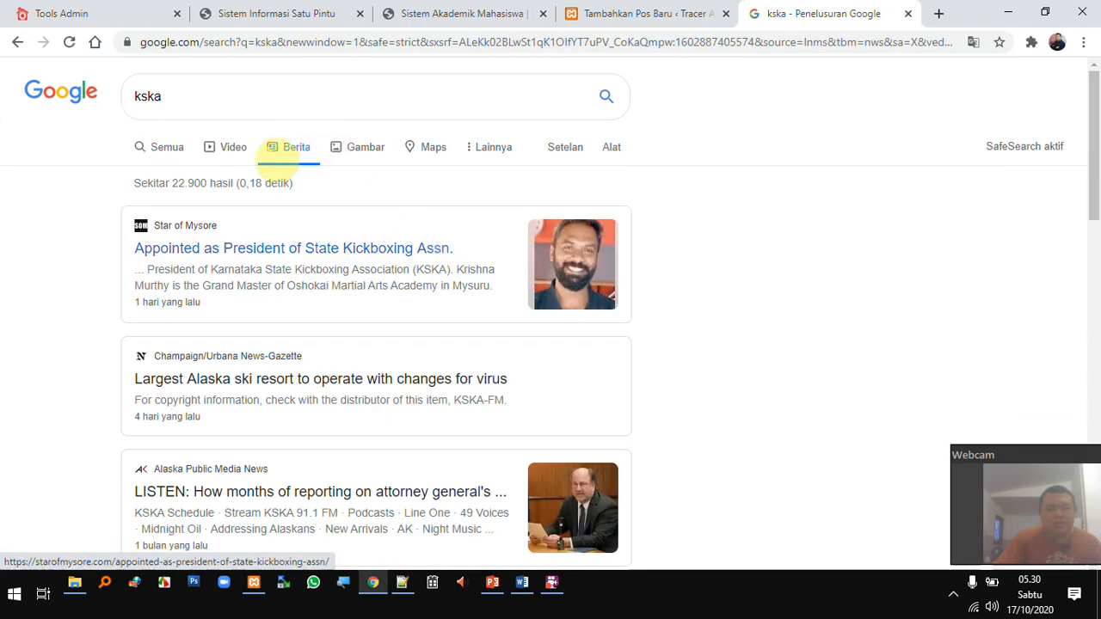
click(348, 150)
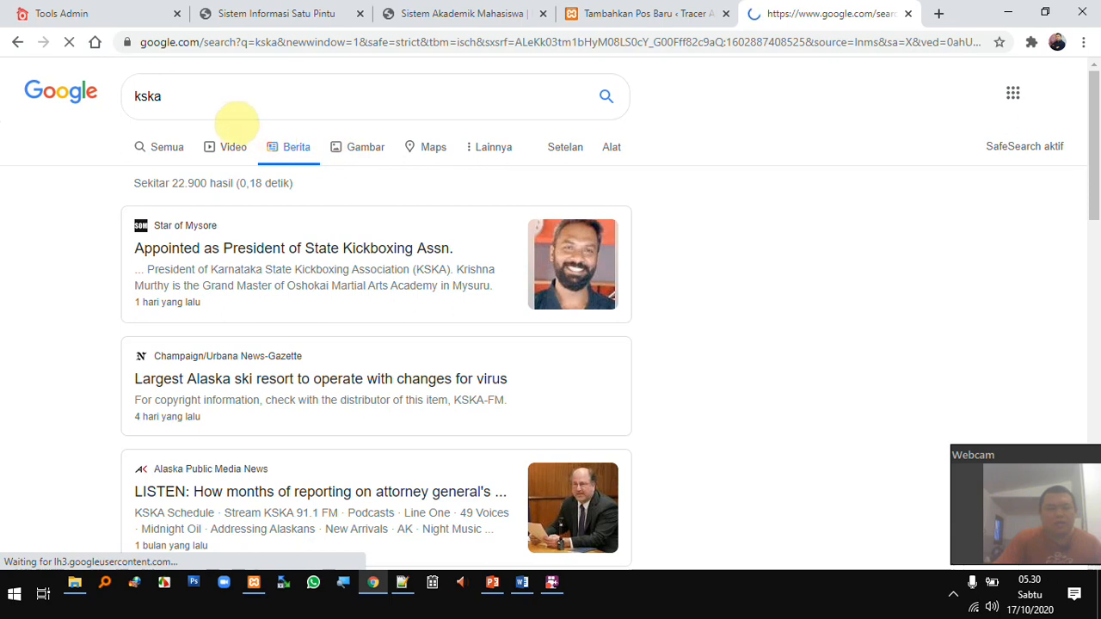
double_click(112, 93)
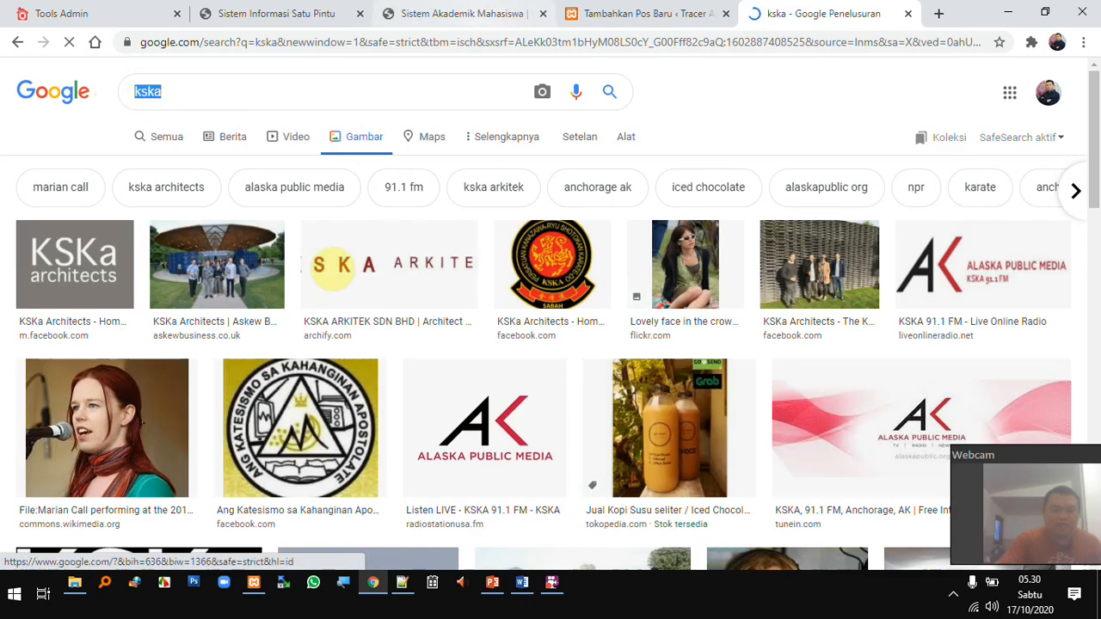
Open the image result of the red-haired singer at a microphone in its own tab and copy its image address
right_click(137, 393)
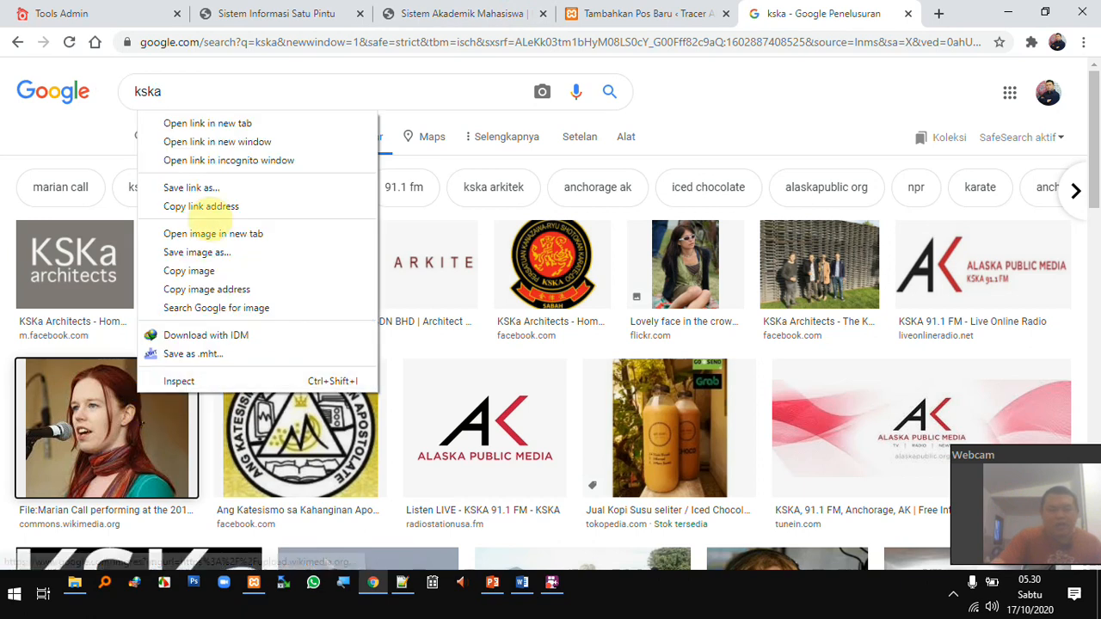
click(222, 121)
click(812, 13)
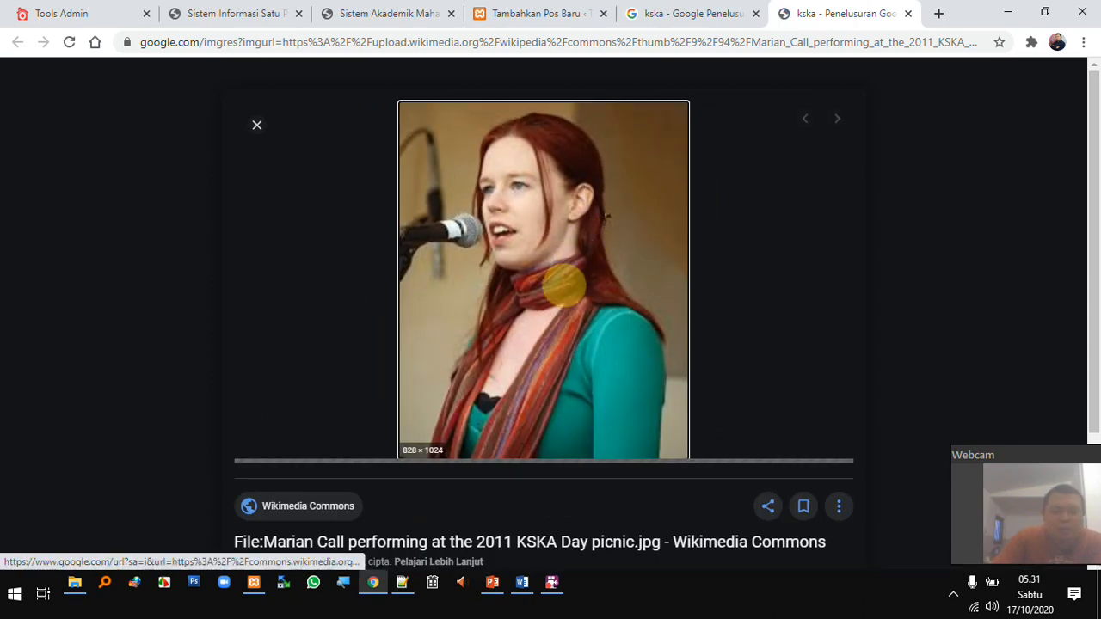
right_click(560, 275)
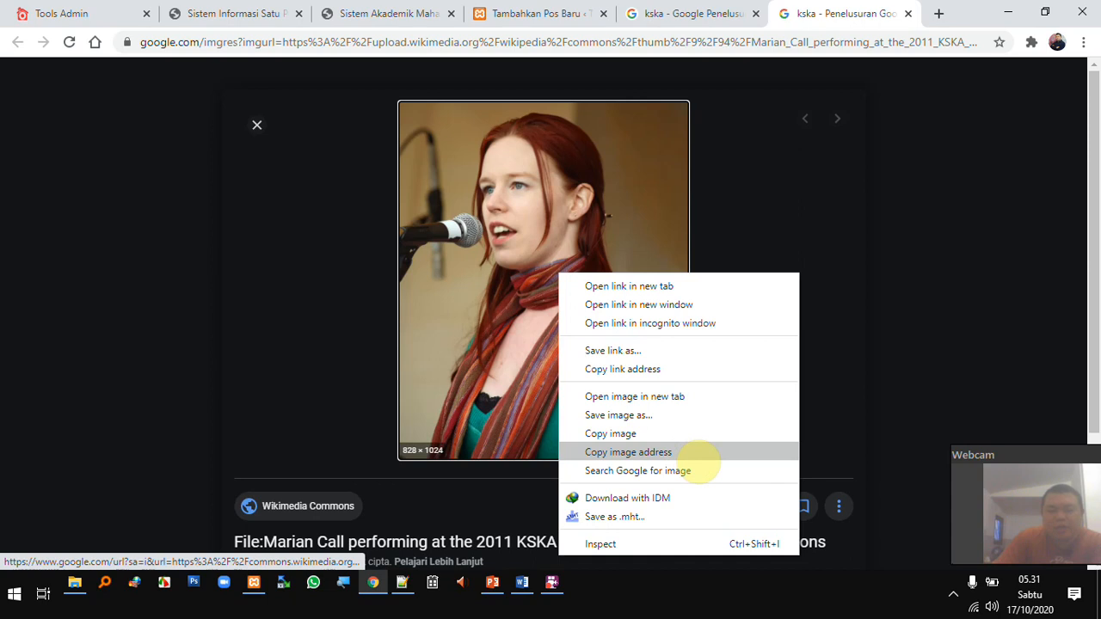
click(688, 454)
Return to the post editor and fill the empty image block from the copied image URL
click(533, 15)
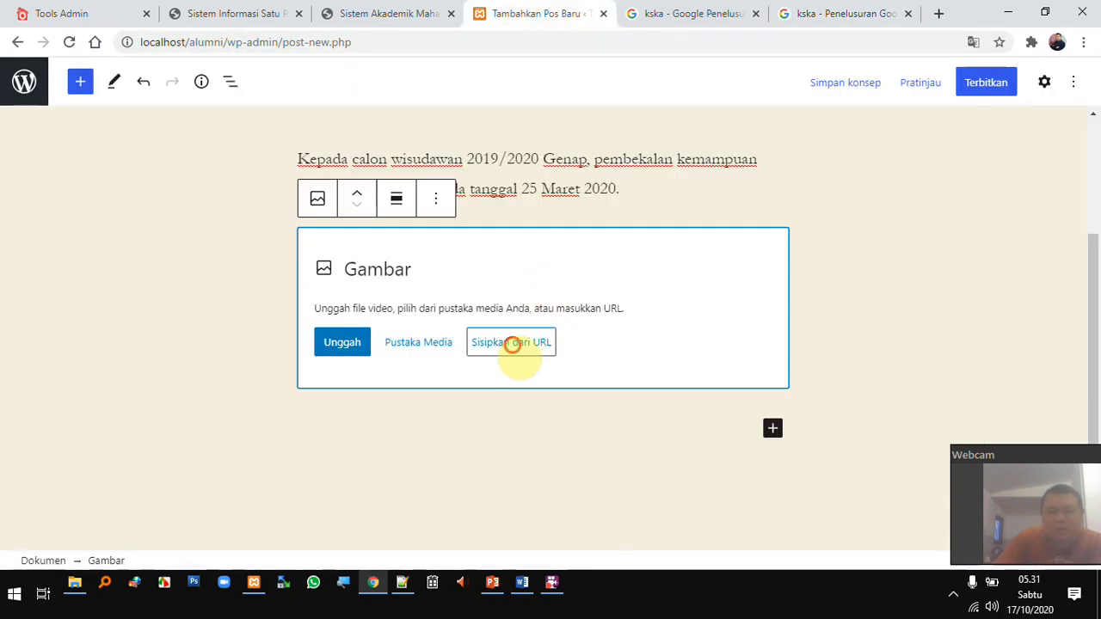
click(511, 344)
right_click(502, 393)
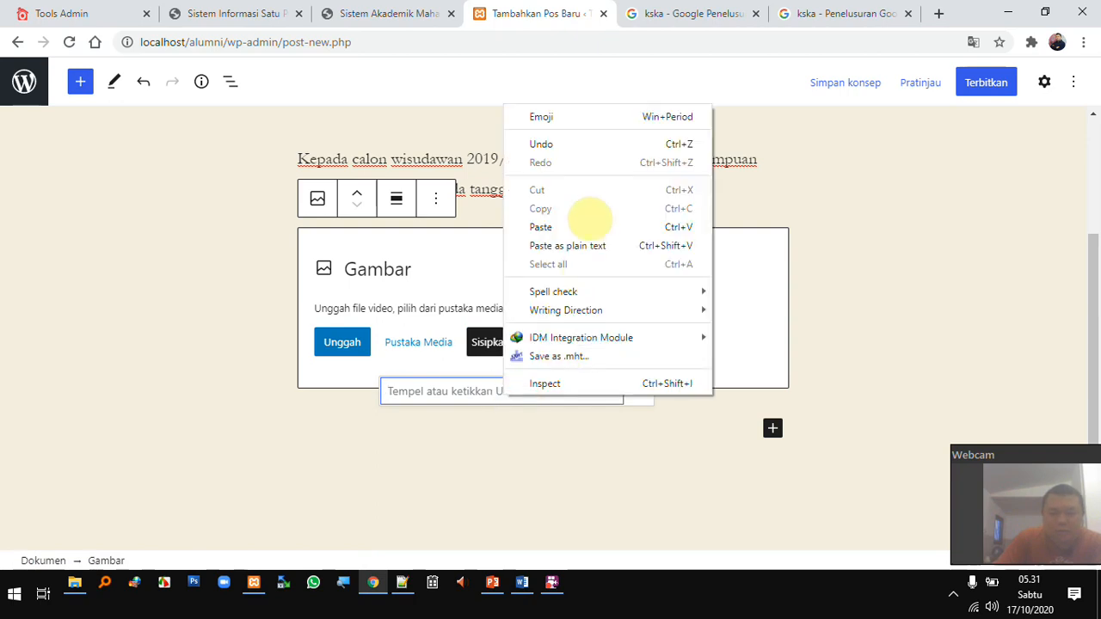
click(565, 228)
click(639, 393)
scroll(636, 340, up, 5)
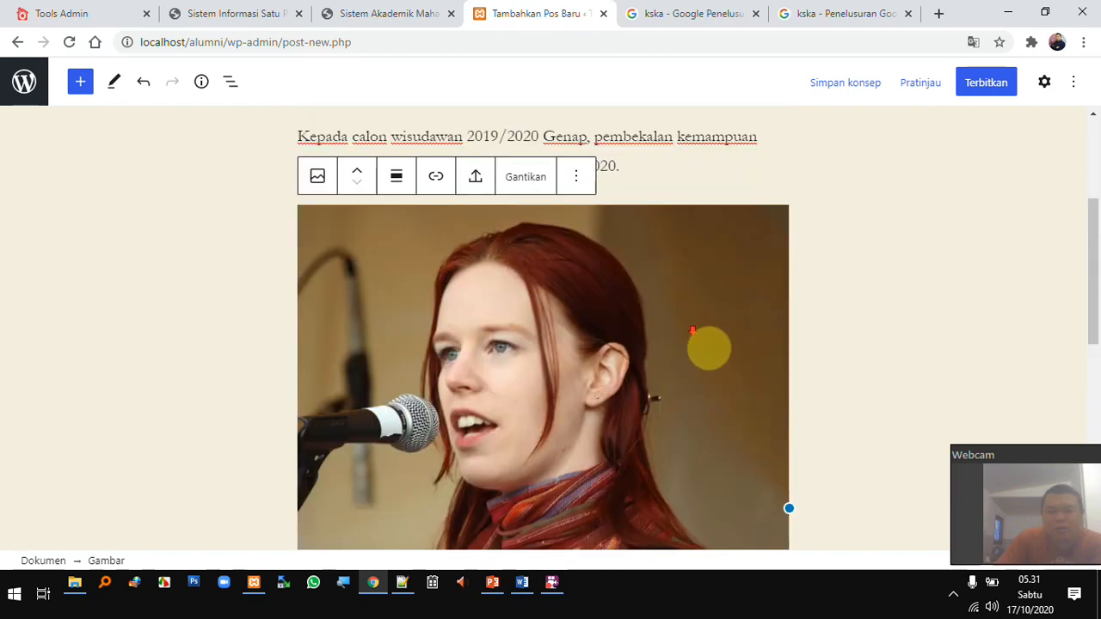
Shrink the inserted singer image proportionally to a little over half of the text column's width
scroll(703, 346, down, 4)
drag(544, 487, 465, 233)
scroll(669, 363, up, 7)
scroll(677, 364, down, 3)
scroll(679, 360, down, 3)
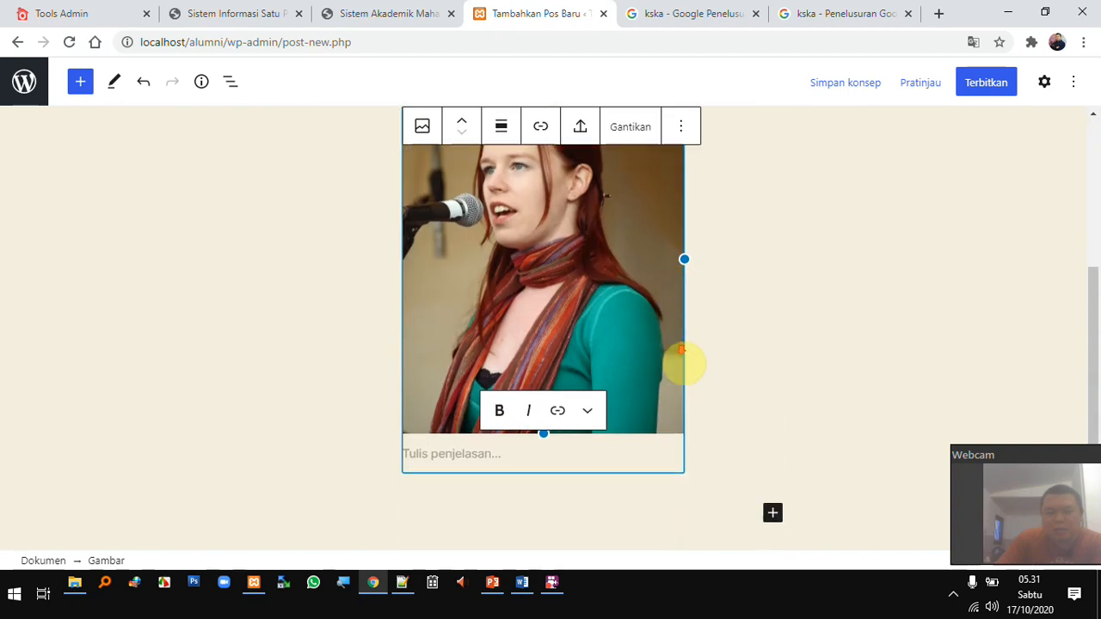
Add the caption "Contoh pembekalan suara merdu" below the image
click(617, 323)
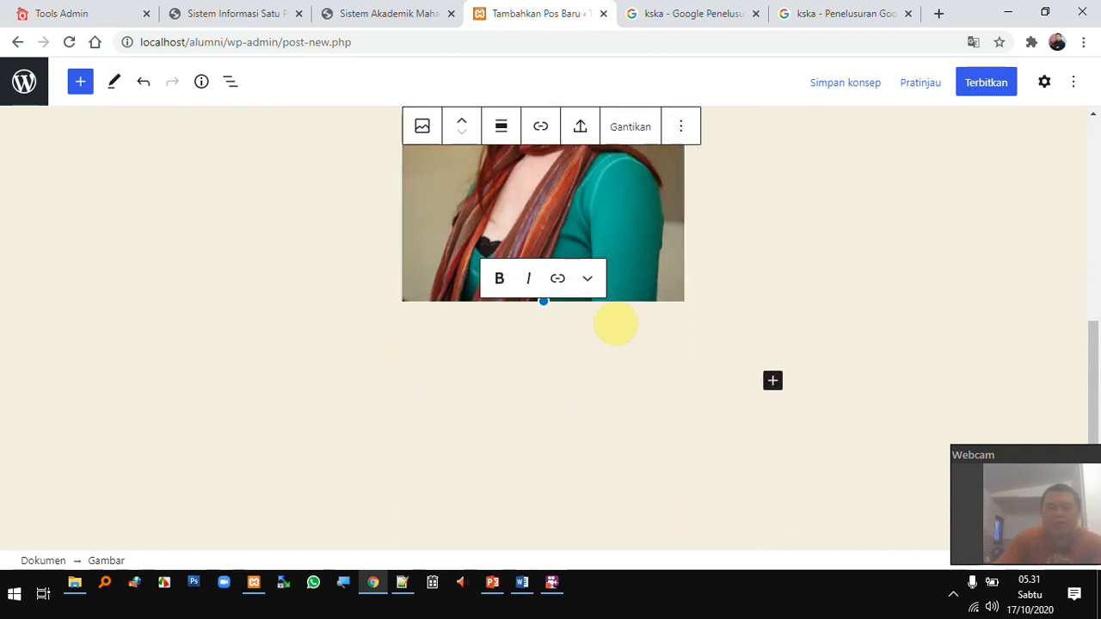
text(Contoh pembekalan suara merdu)
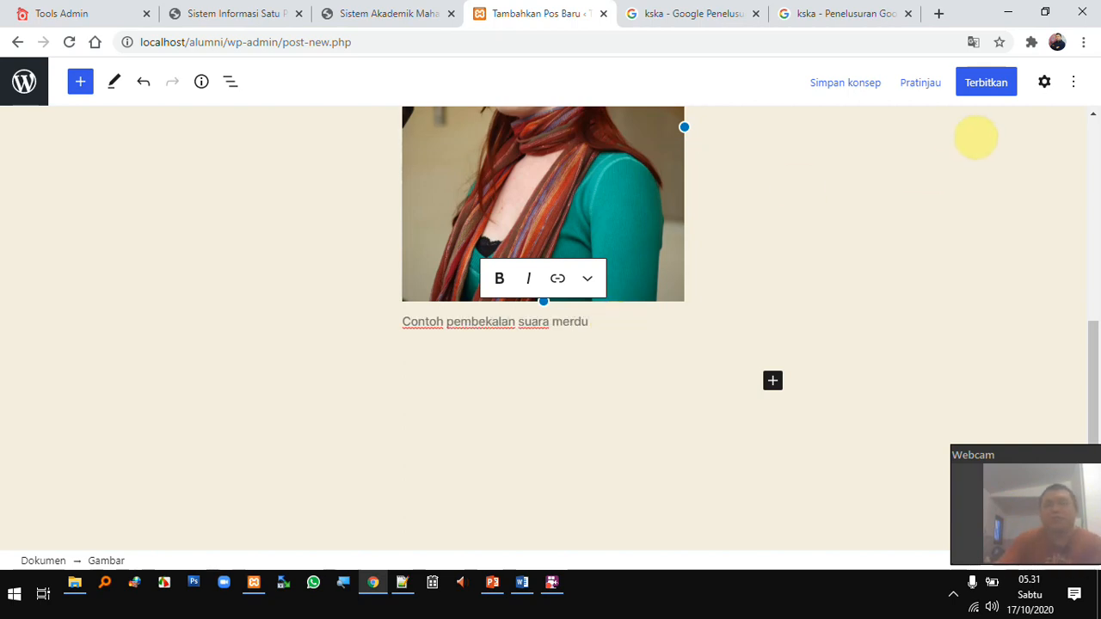
Publish the finished post and confirm the publication
scroll(836, 198, up, 5)
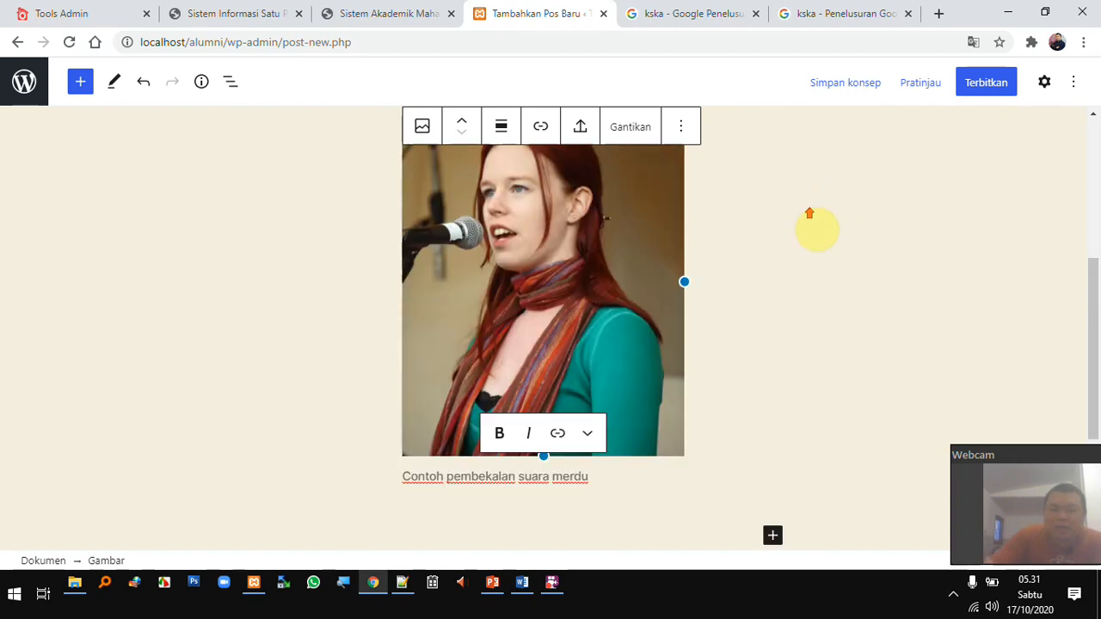
click(985, 82)
click(946, 81)
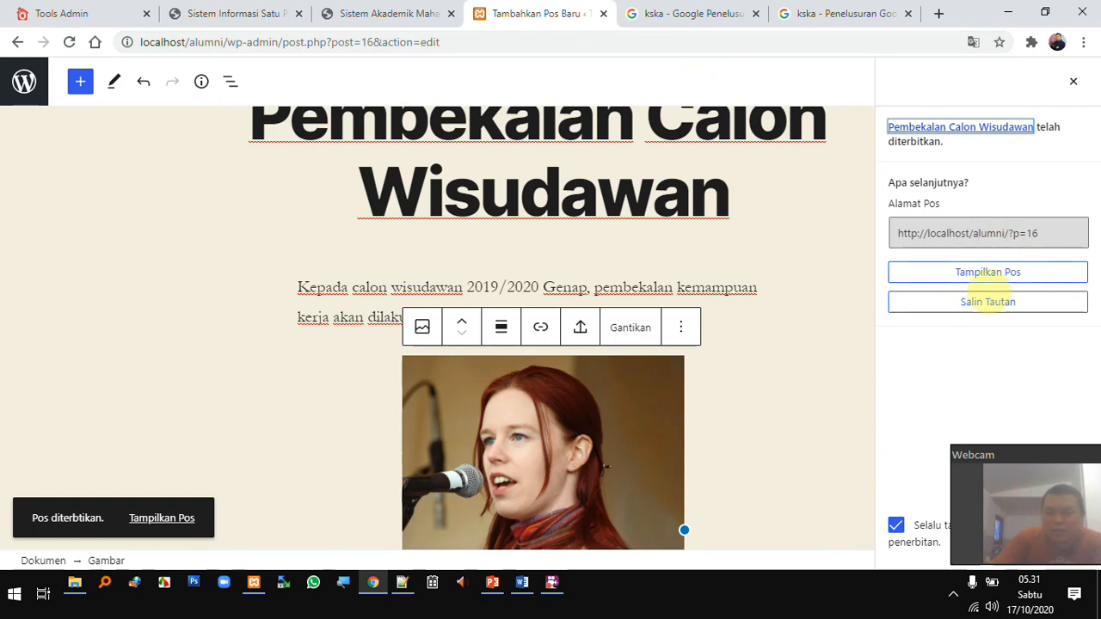
Open the published post in a new browser tab and close the two Google image search tabs
right_click(986, 275)
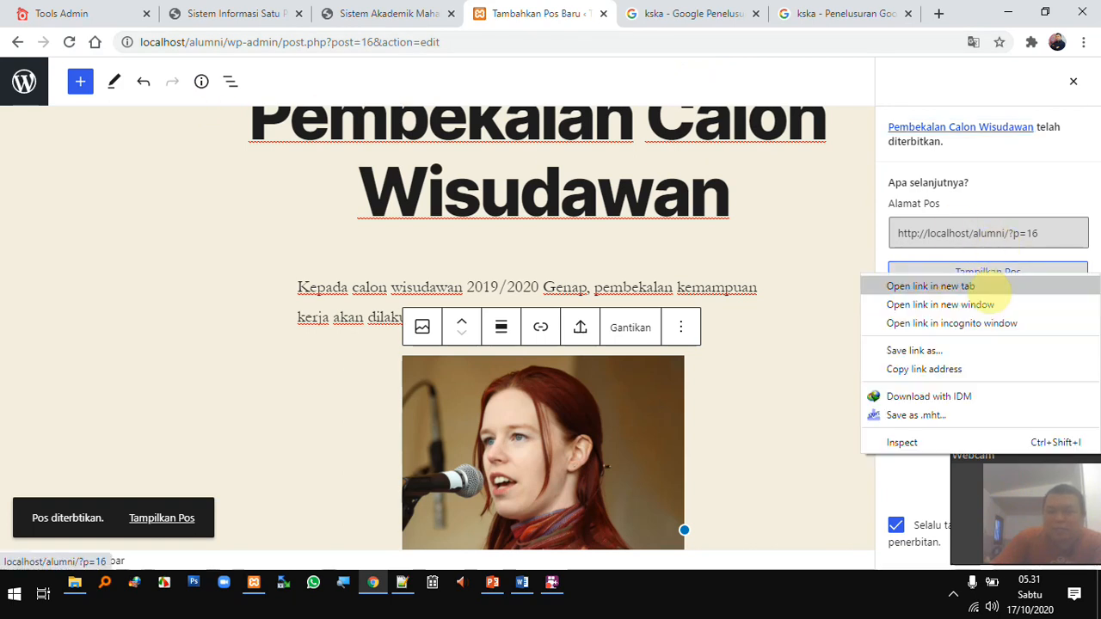
click(981, 289)
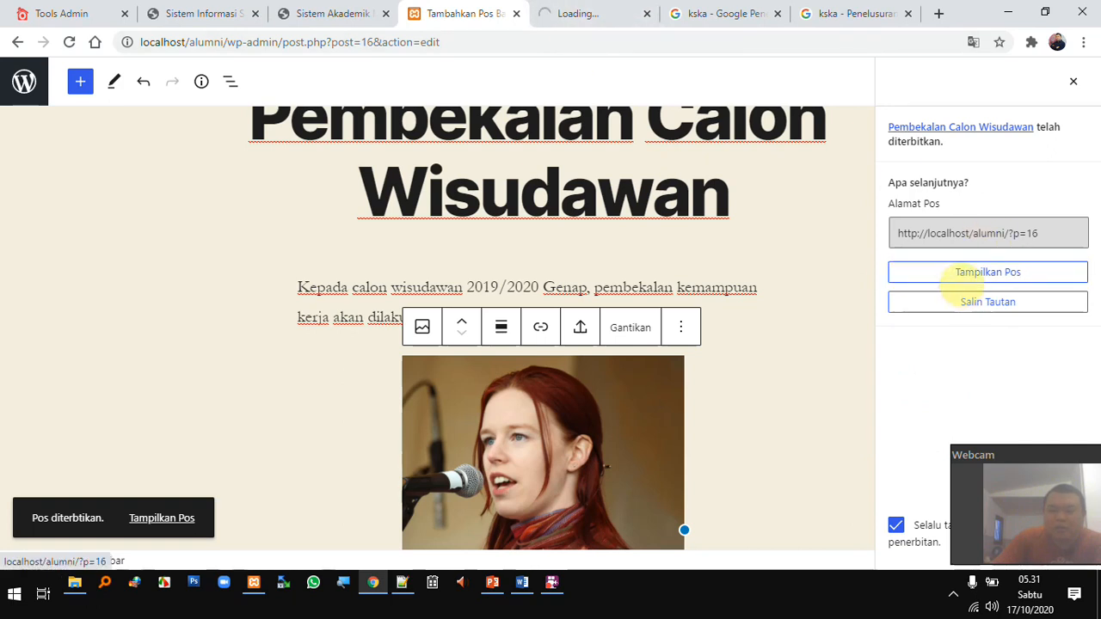
click(588, 12)
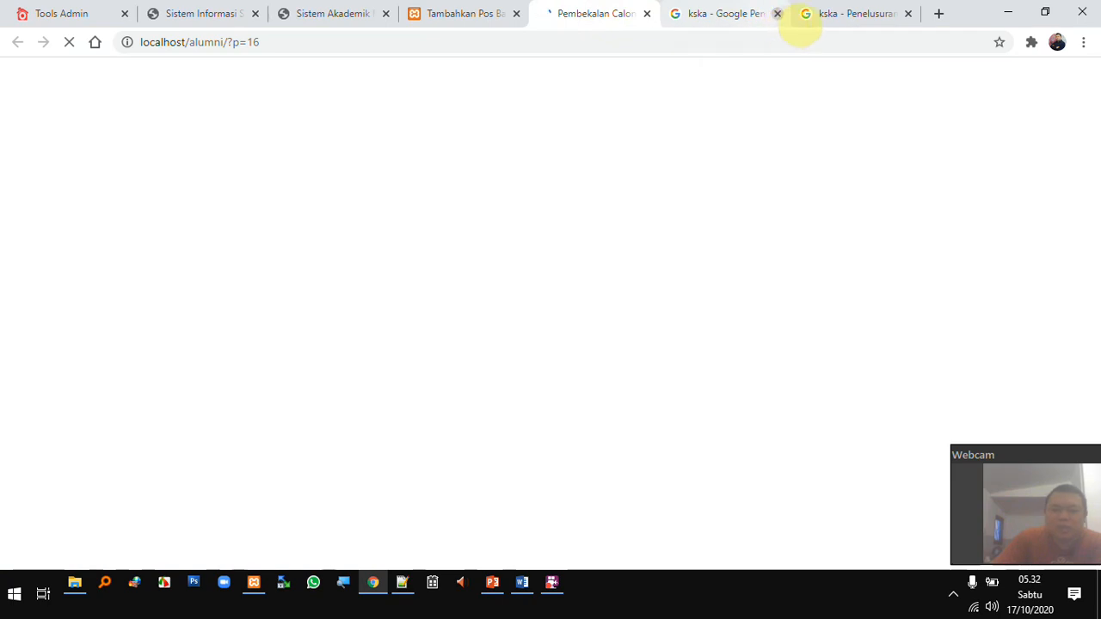
click(777, 13)
click(776, 13)
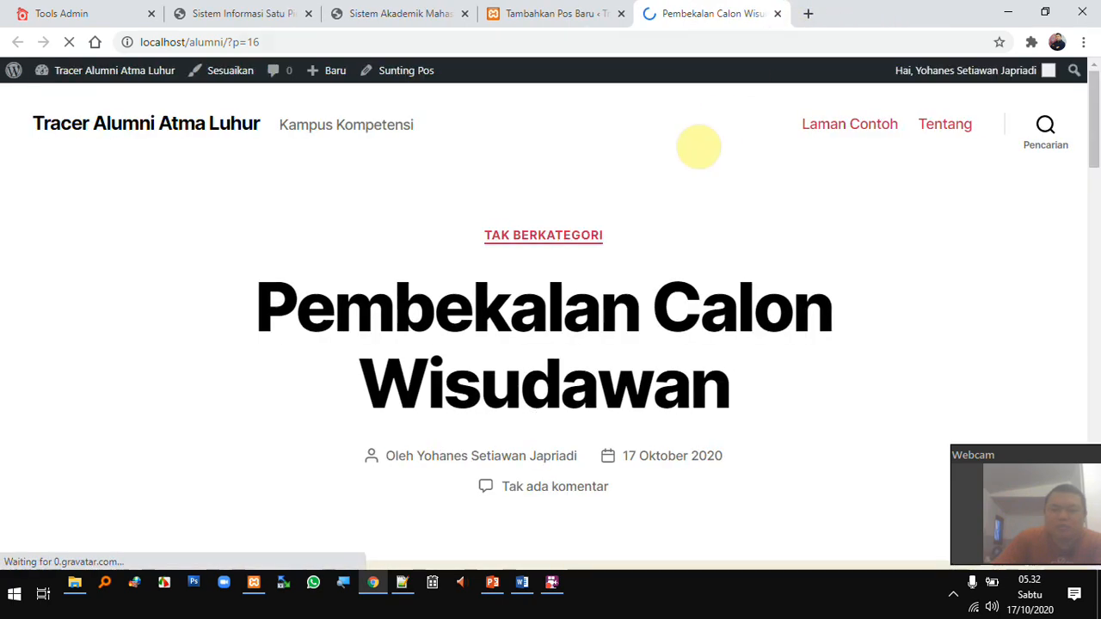
Review the published post from its title and opening paragraph down to the captioned image
scroll(568, 246, down, 1)
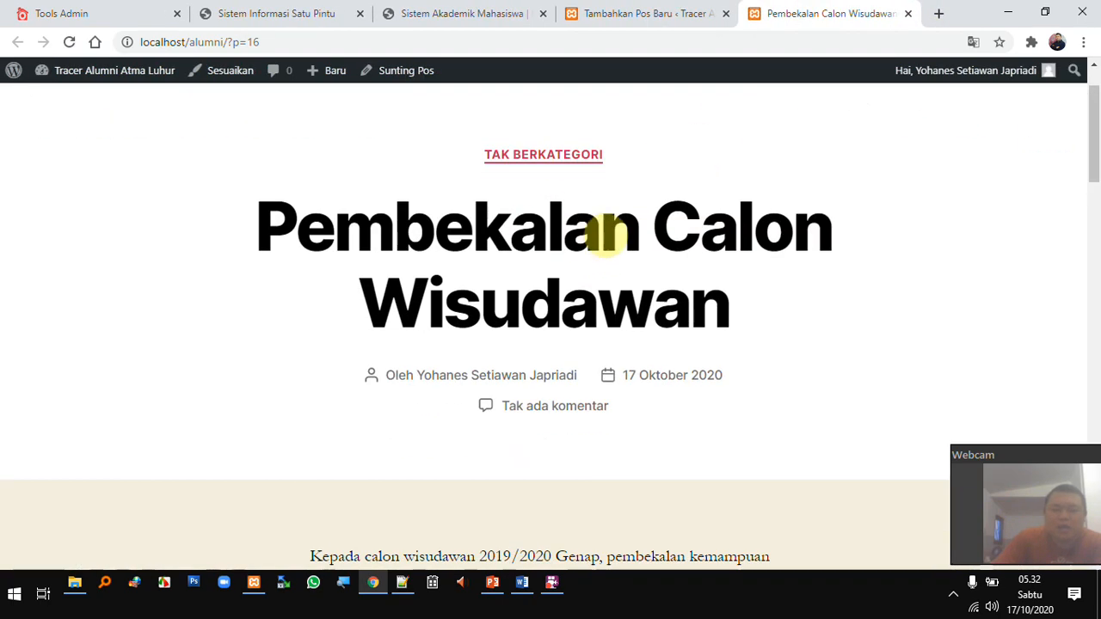
scroll(634, 233, down, 3)
scroll(651, 238, down, 3)
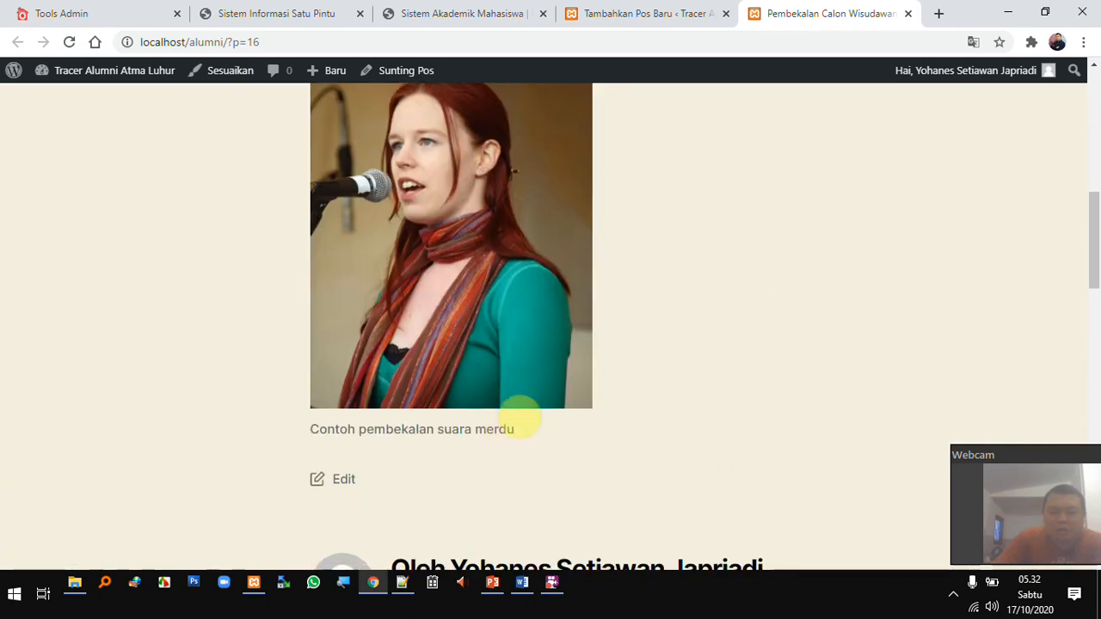
scroll(556, 401, up, 6)
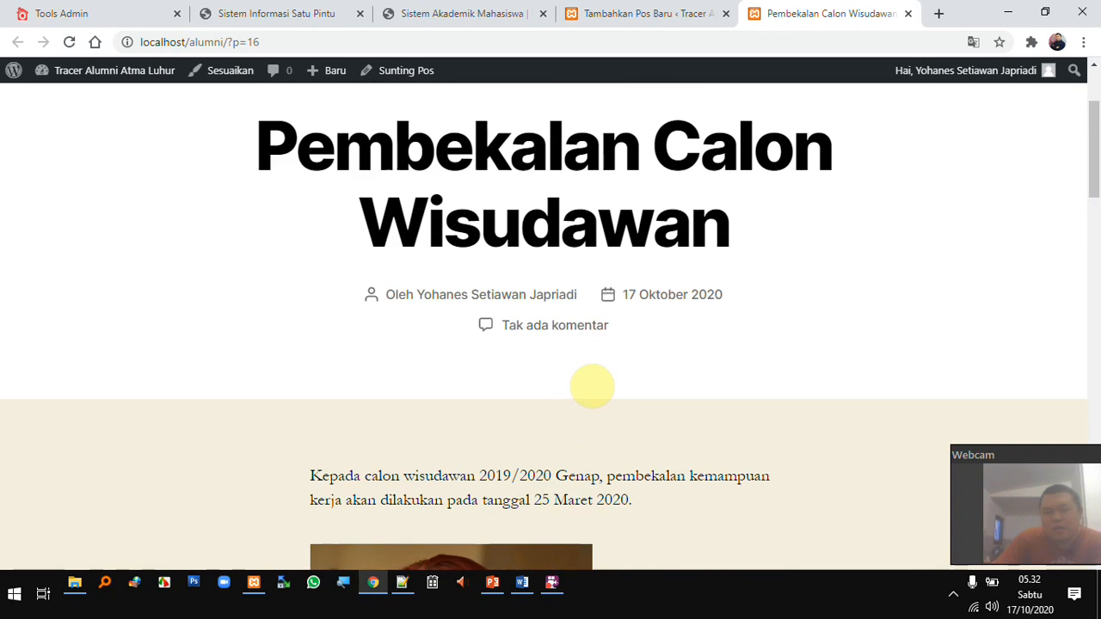
scroll(592, 387, up, 1)
scroll(631, 374, up, 1)
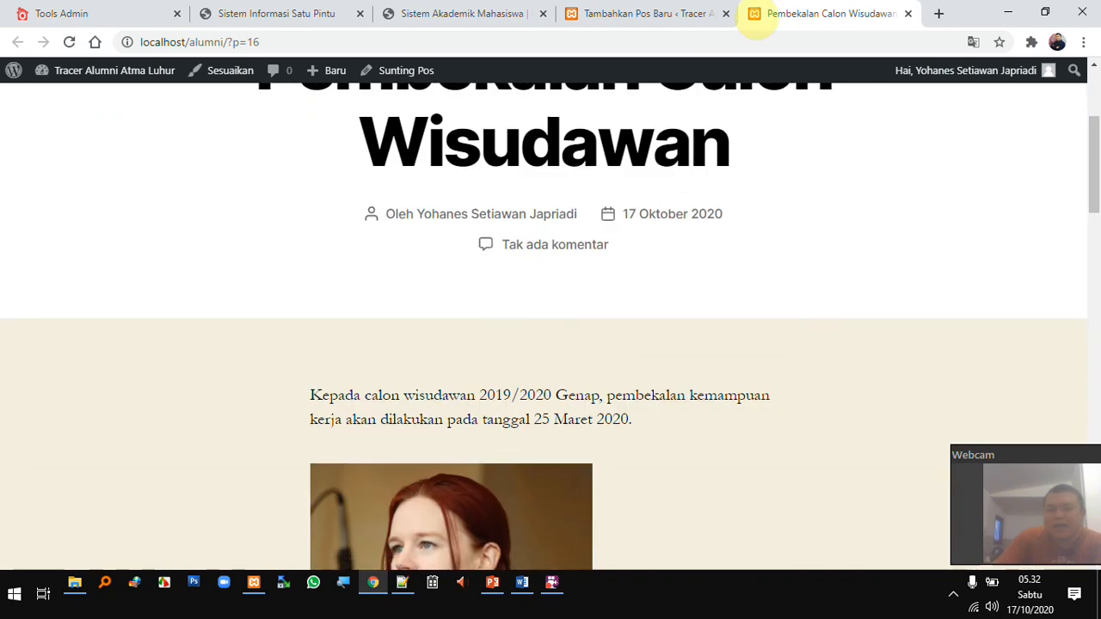
Return from the editor to the list of all posts and open "Pembekalan Calon Wisudawan" for editing
click(668, 14)
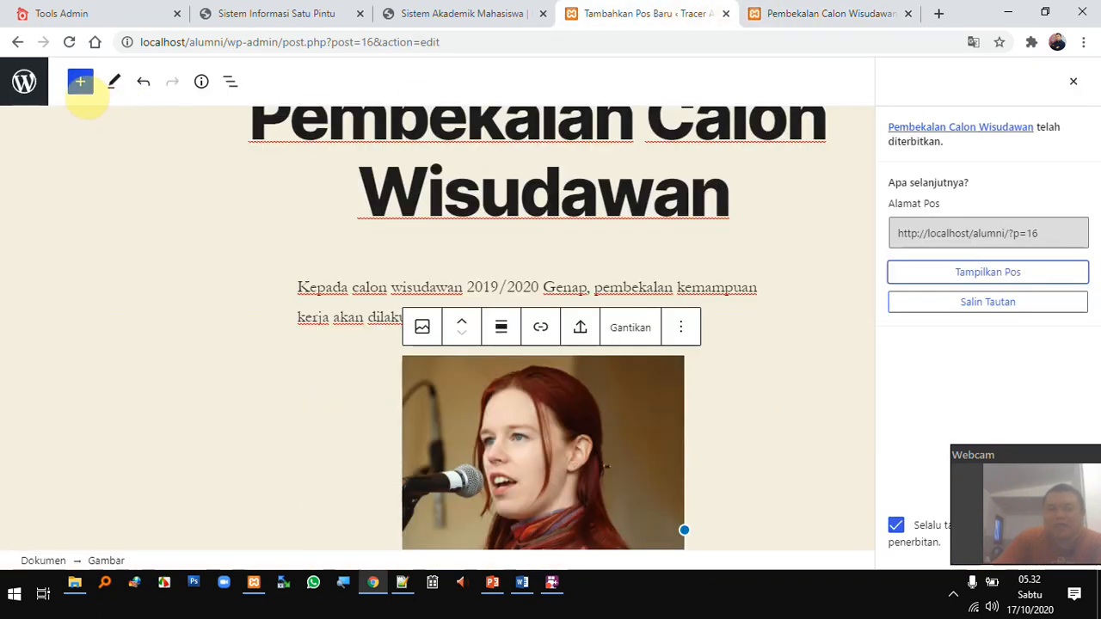
click(24, 80)
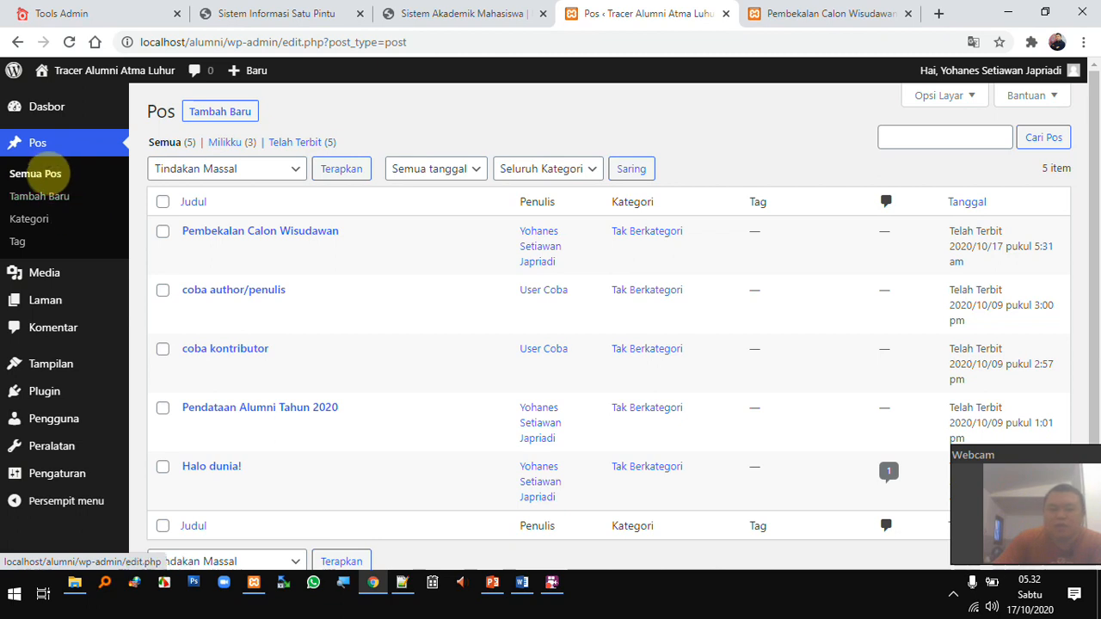
mouse_move(220, 252)
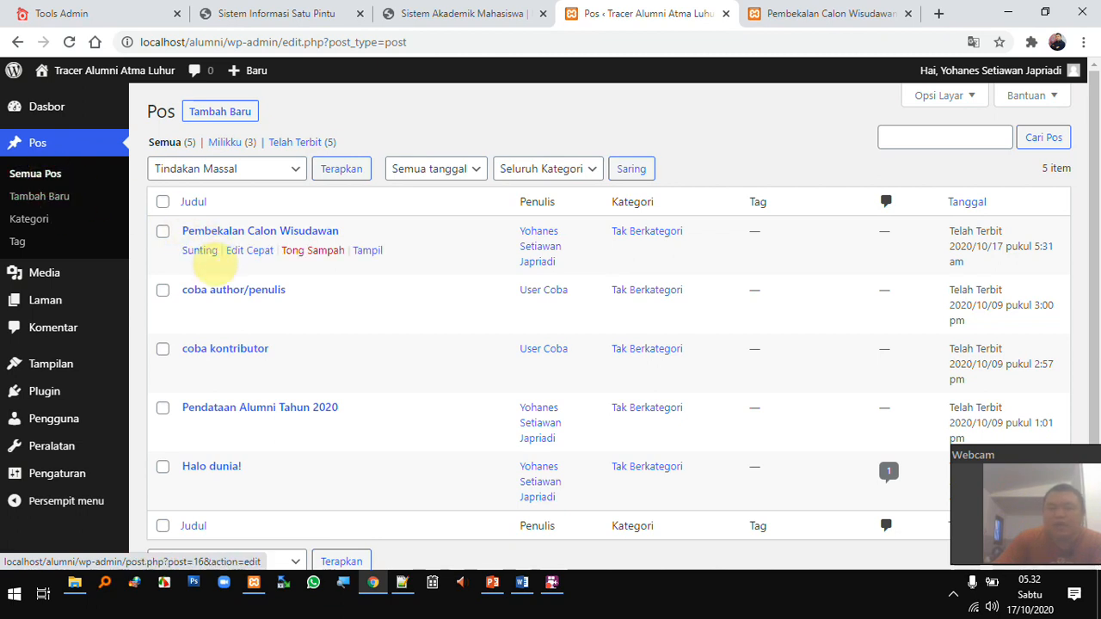
click(207, 252)
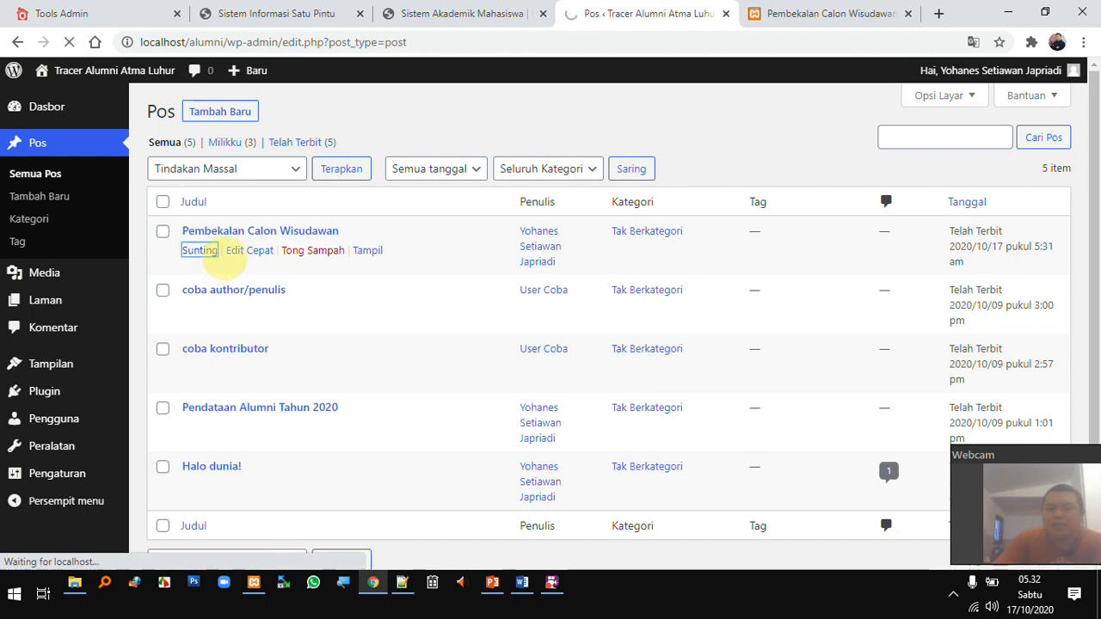
Open the YouTube home page in a new browser tab
click(821, 13)
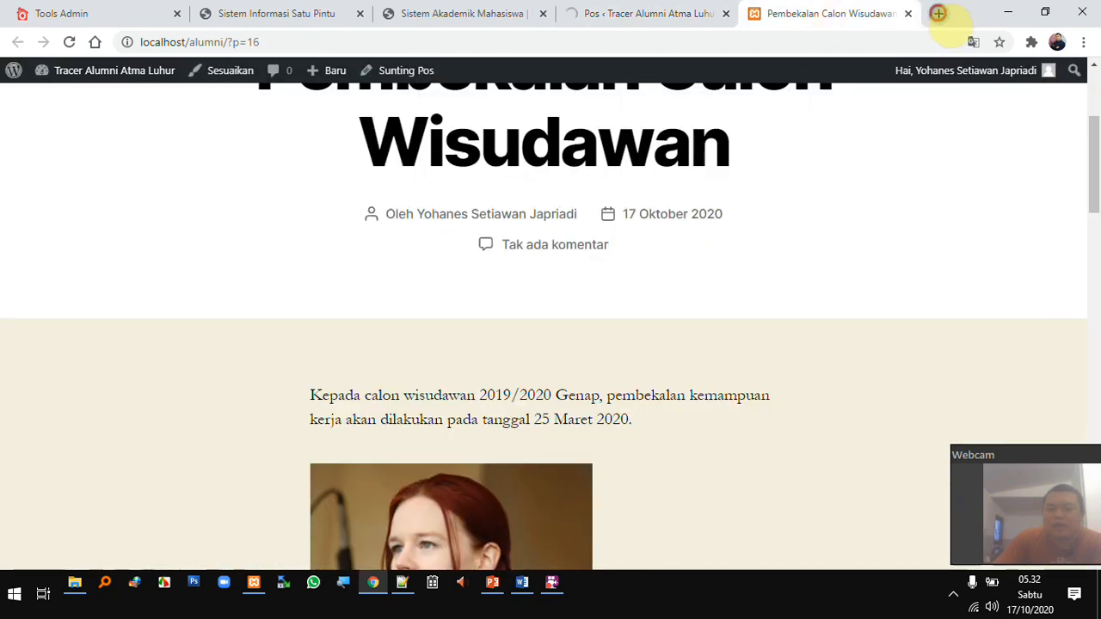
click(937, 13)
text(yoi)
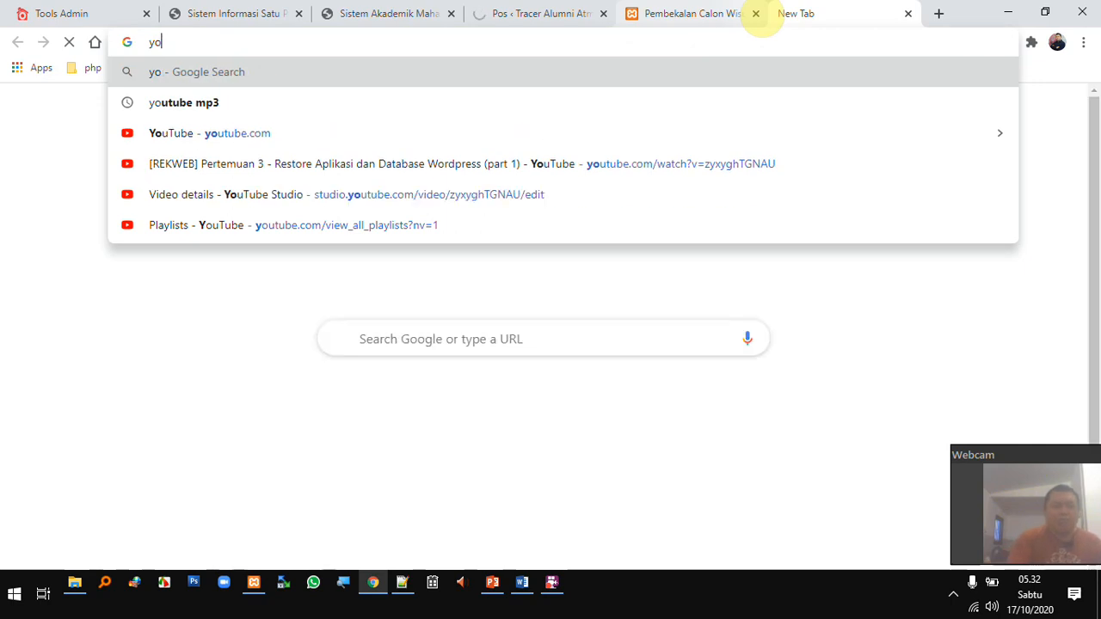
key(BackSpace)
text(yu)
key(BackSpace)
key(BackSpace)
text(utube)
key(Return)
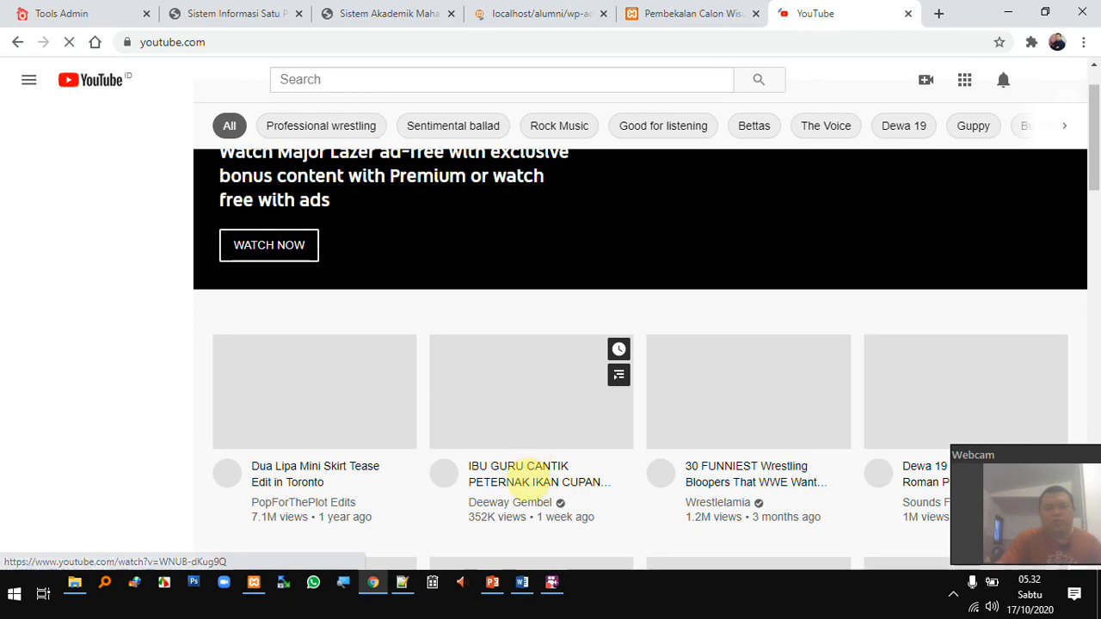
Open the video "IBU GURU CANTIK PETERNAK IKAN CUPANG DI BABELAN BEKASI", skip its ad and pause playback
click(521, 474)
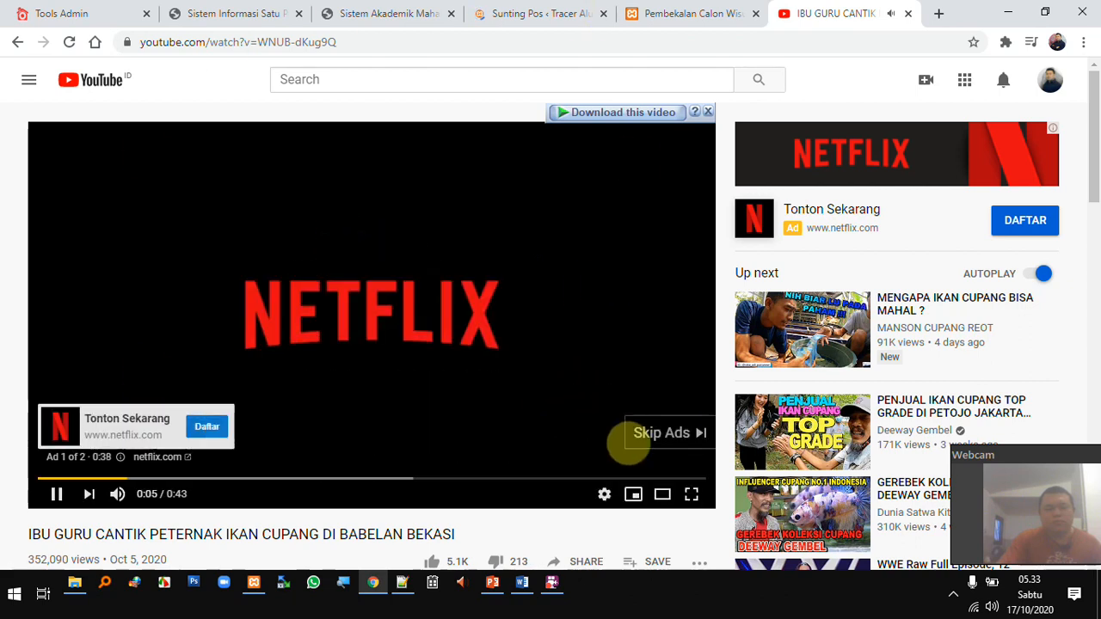
click(686, 434)
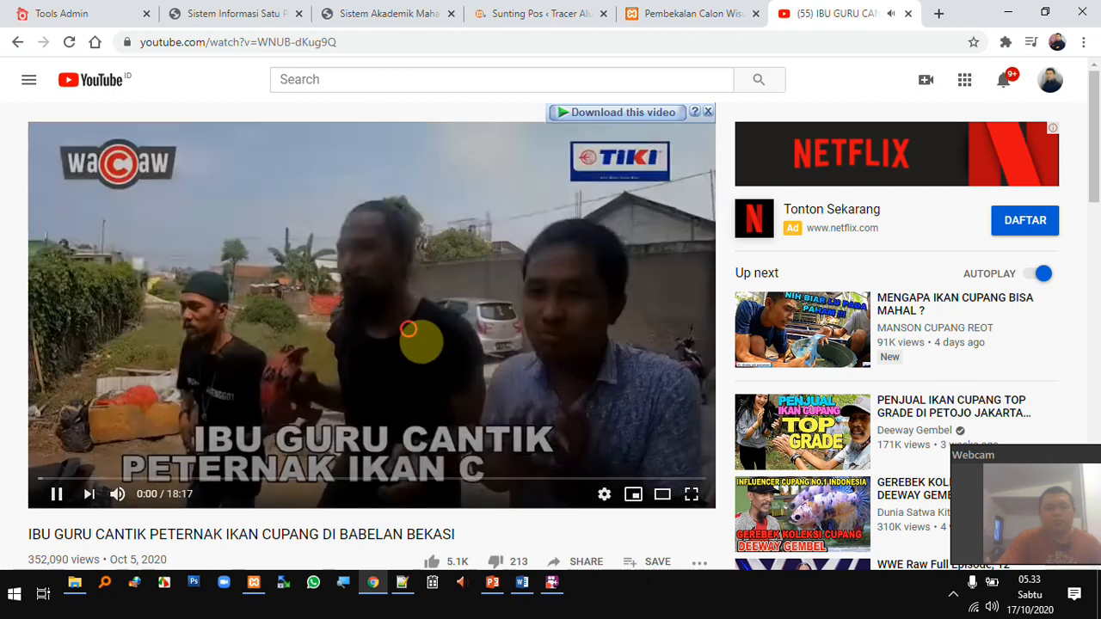
click(409, 329)
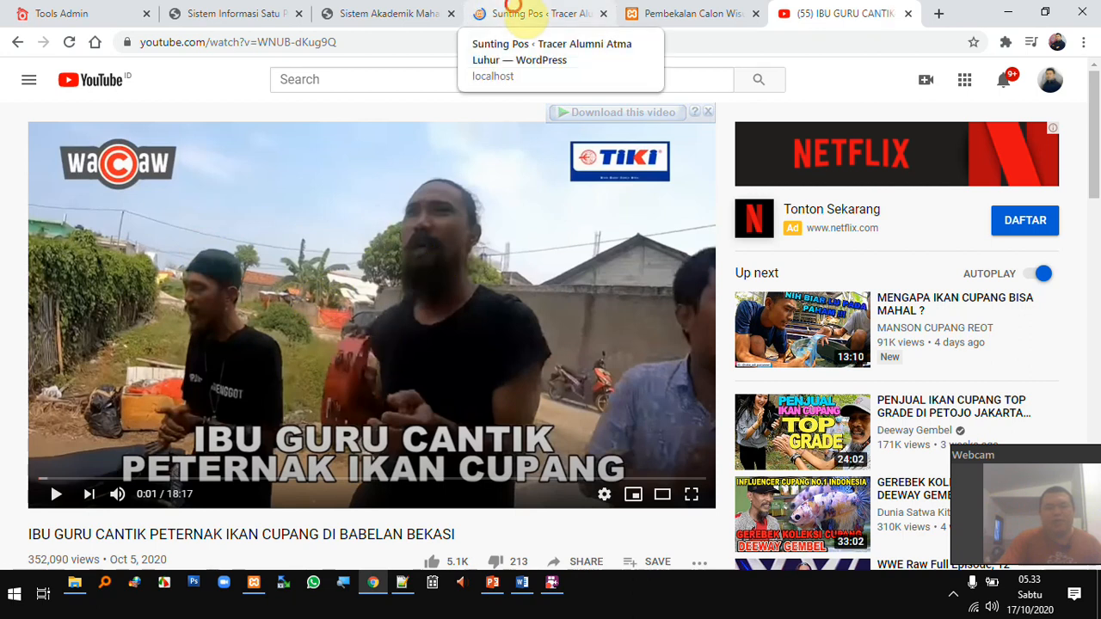
Back in the post editor, find the YouTube block with the search term "you" and add it below the captioned image
click(514, 15)
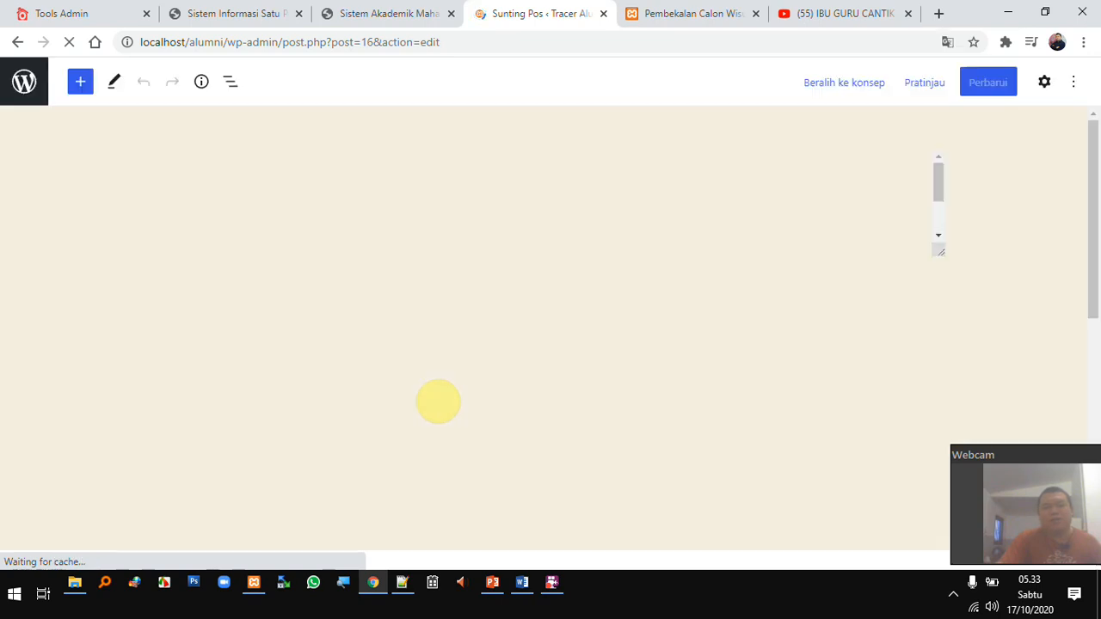
scroll(442, 375, down, 2)
scroll(467, 360, down, 1)
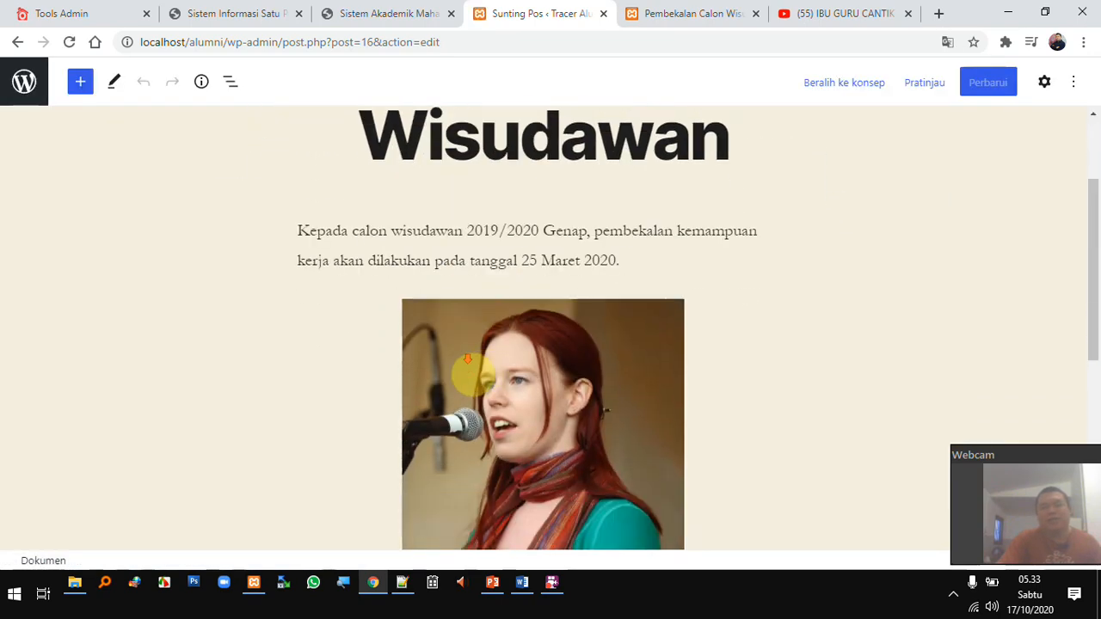
scroll(479, 354, down, 4)
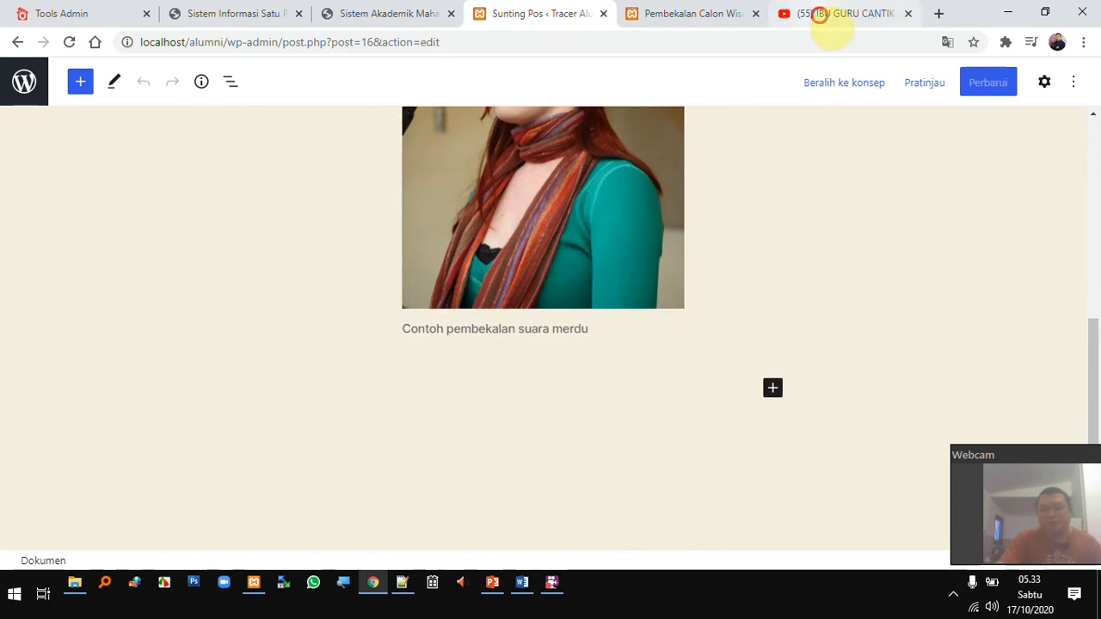
click(826, 15)
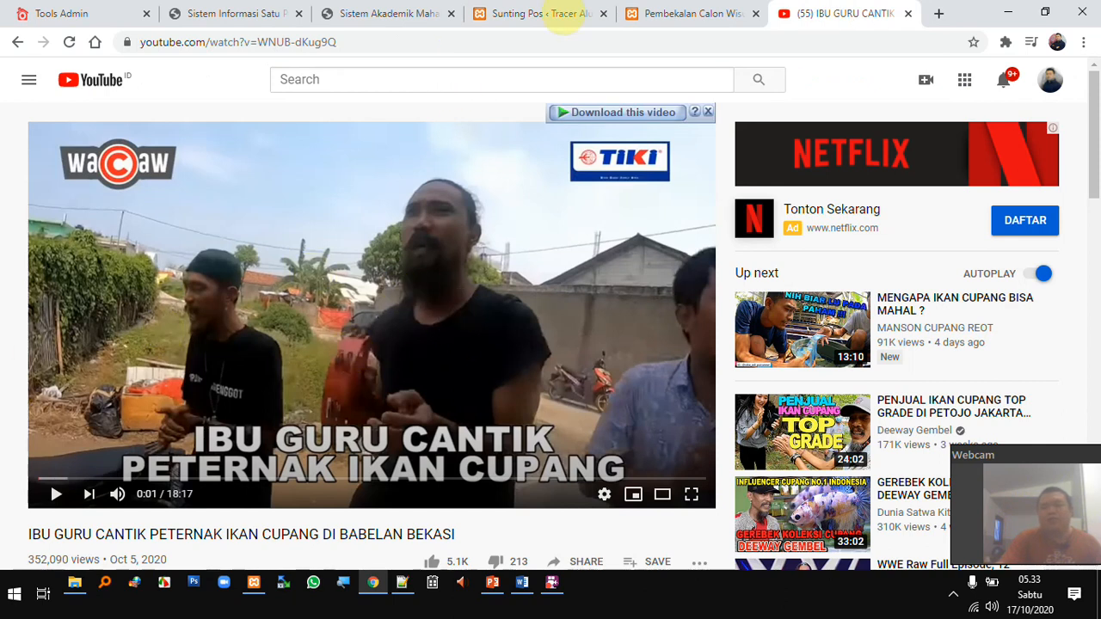
click(554, 19)
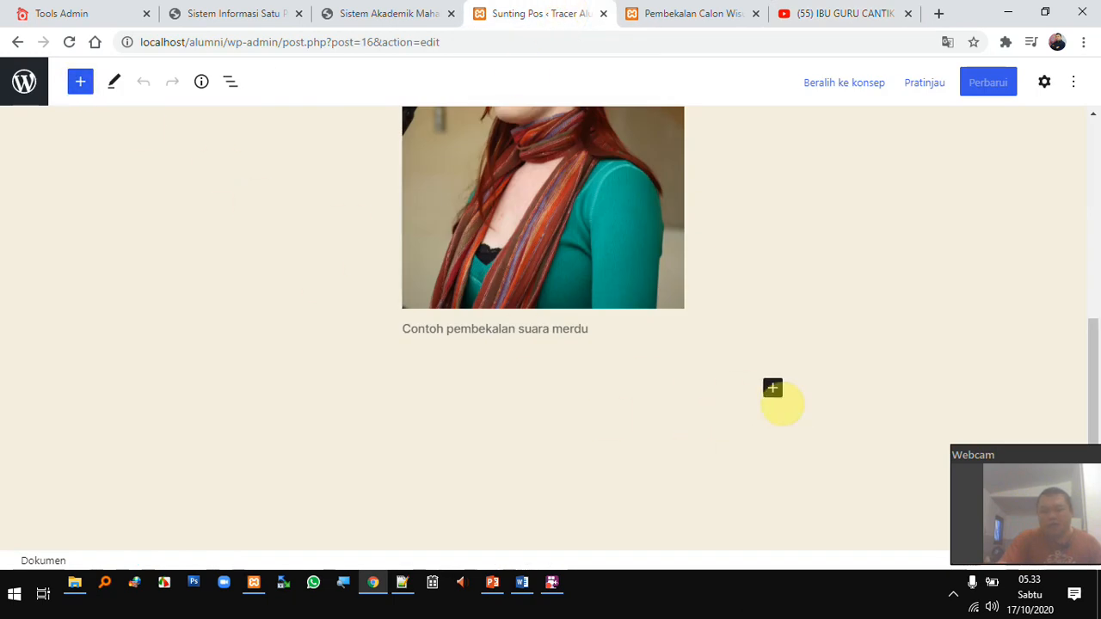
click(772, 389)
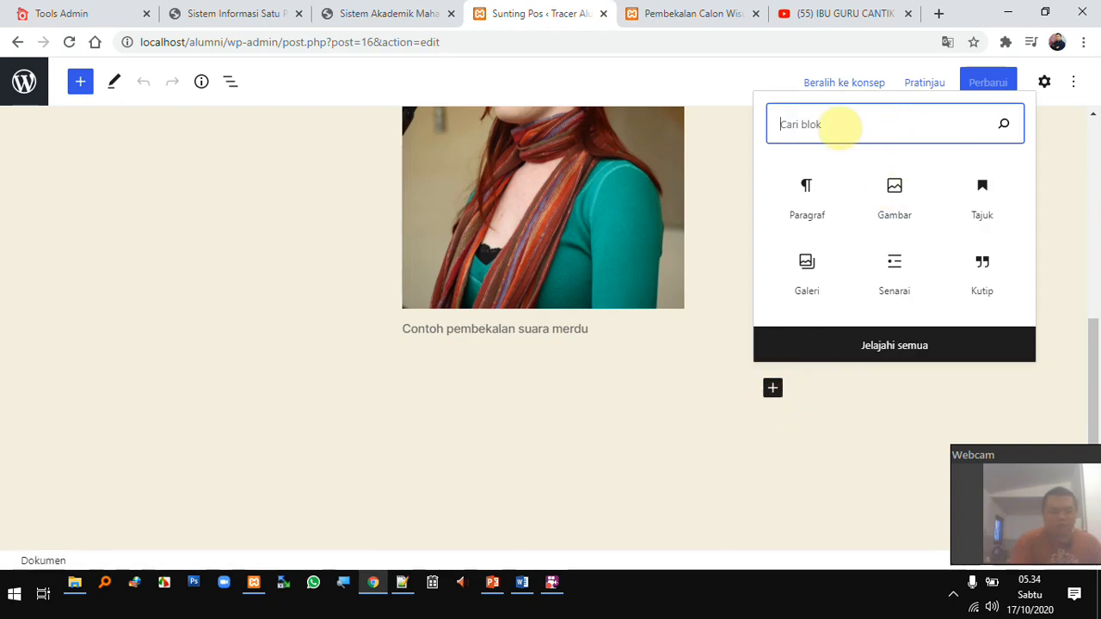
text(you)
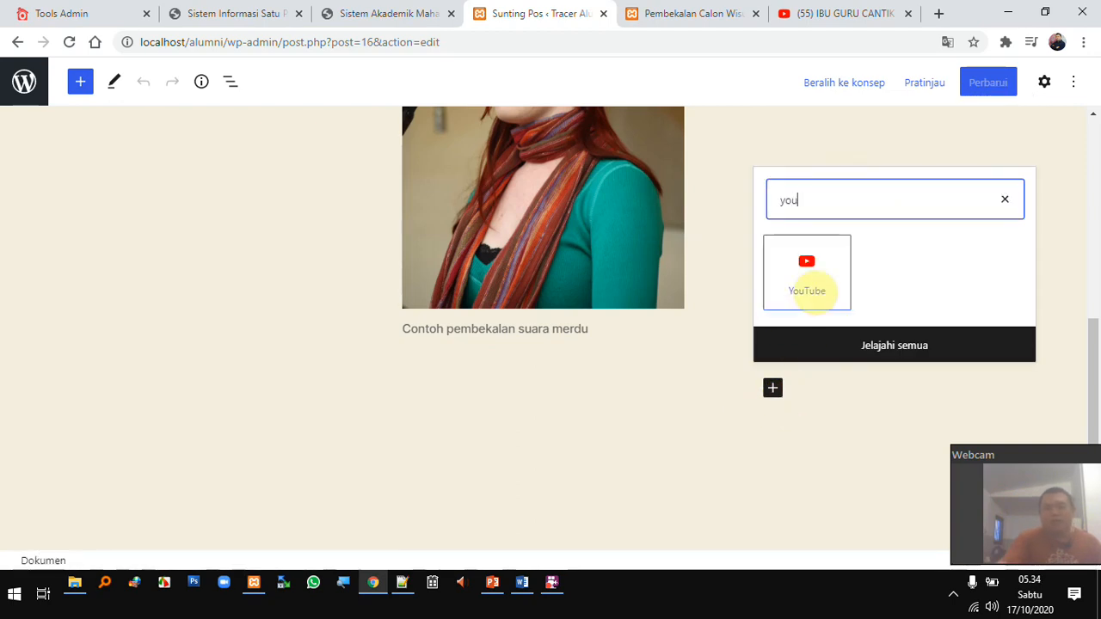
click(810, 277)
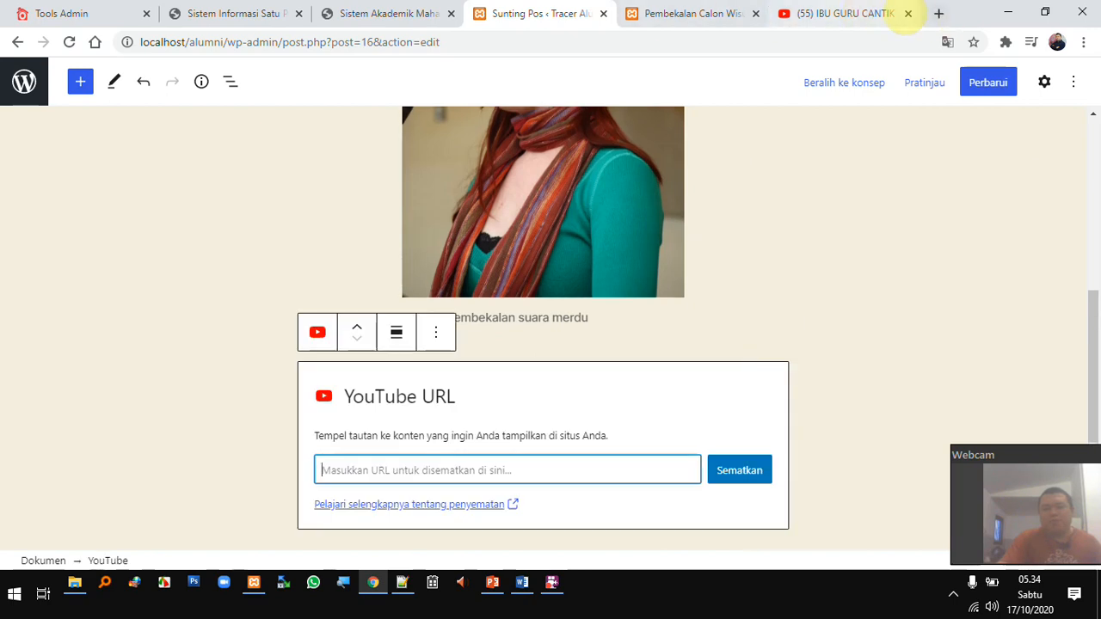
Copy the YouTube video's URL, paste it into the YouTube block and embed the video
click(851, 13)
click(383, 41)
key(ctrl+c)
click(585, 19)
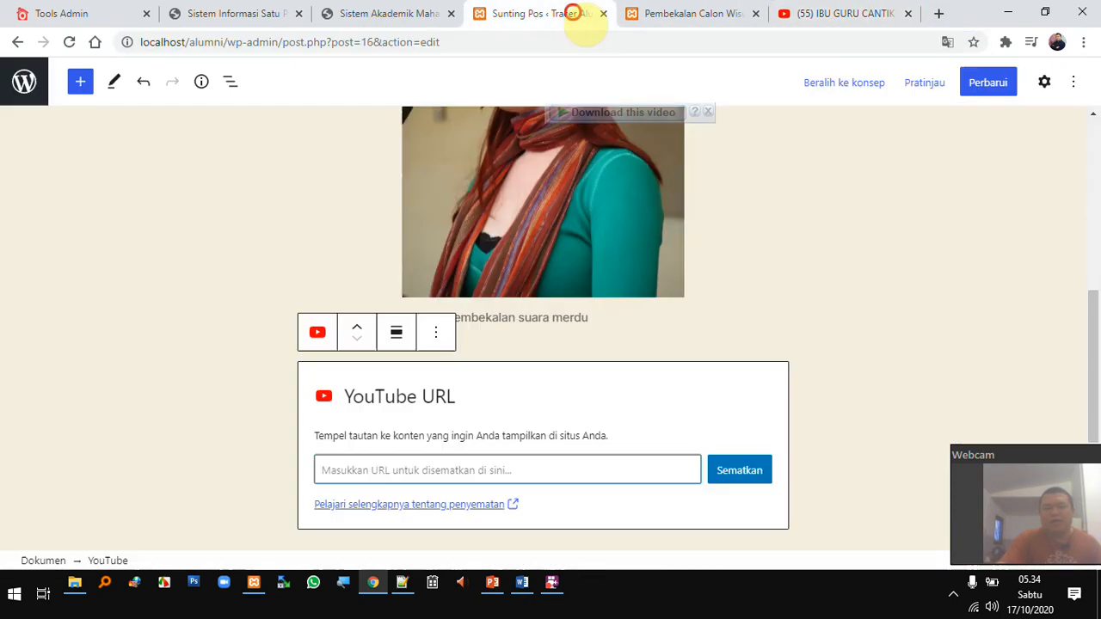
click(565, 472)
key(ctrl+v)
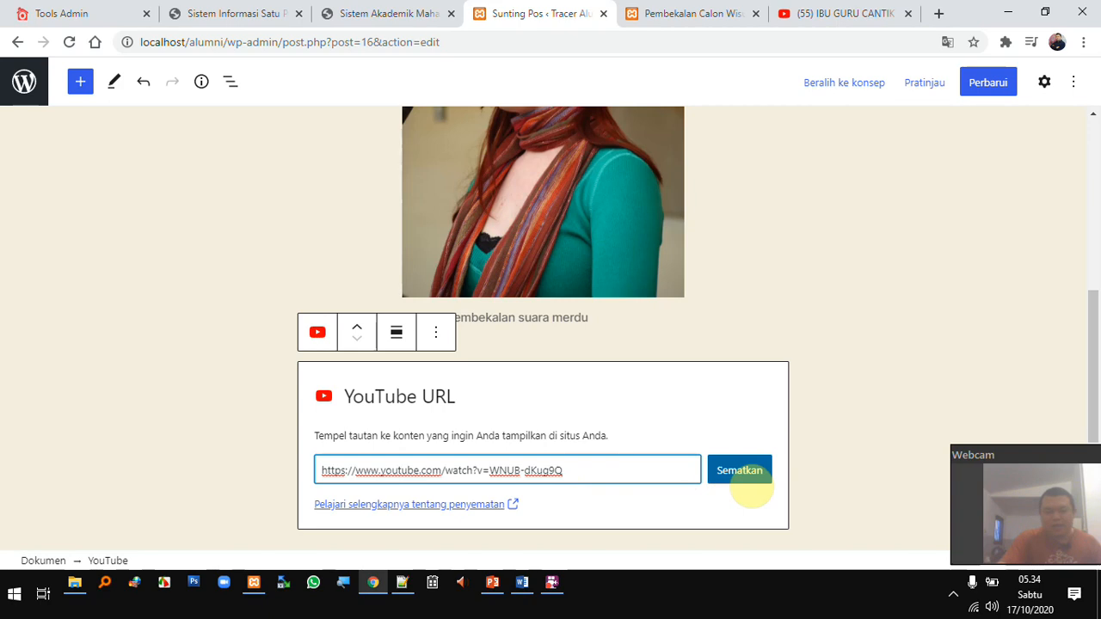
click(744, 472)
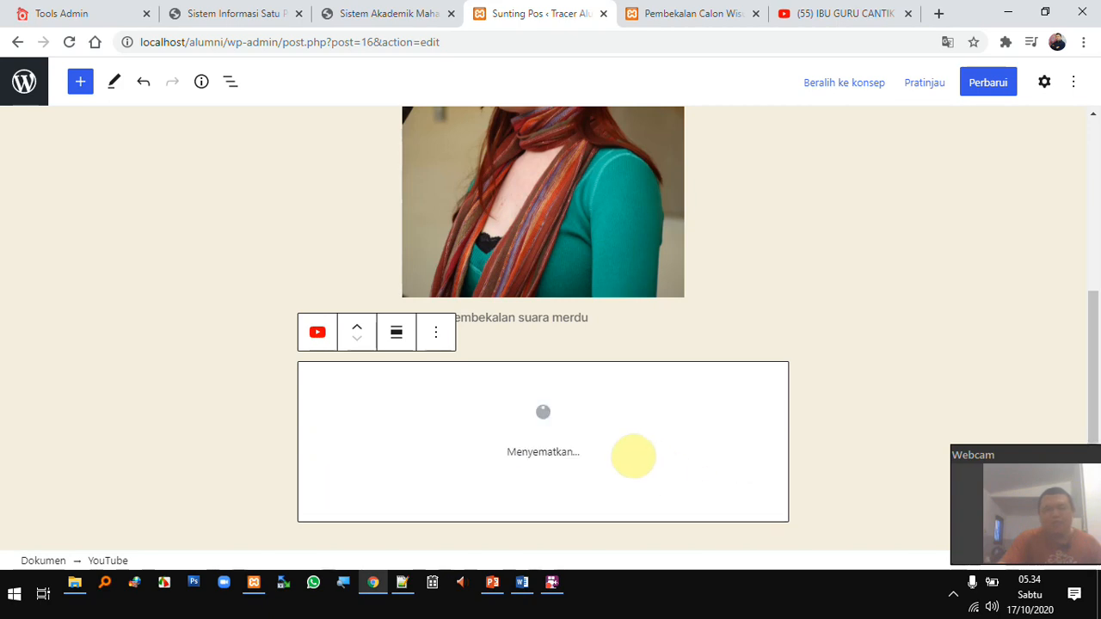
Add the caption "contoh pembekalan kemampuan beternak ikan hias" below the embedded video
scroll(627, 445, down, 1)
scroll(628, 444, down, 1)
scroll(627, 444, up, 3)
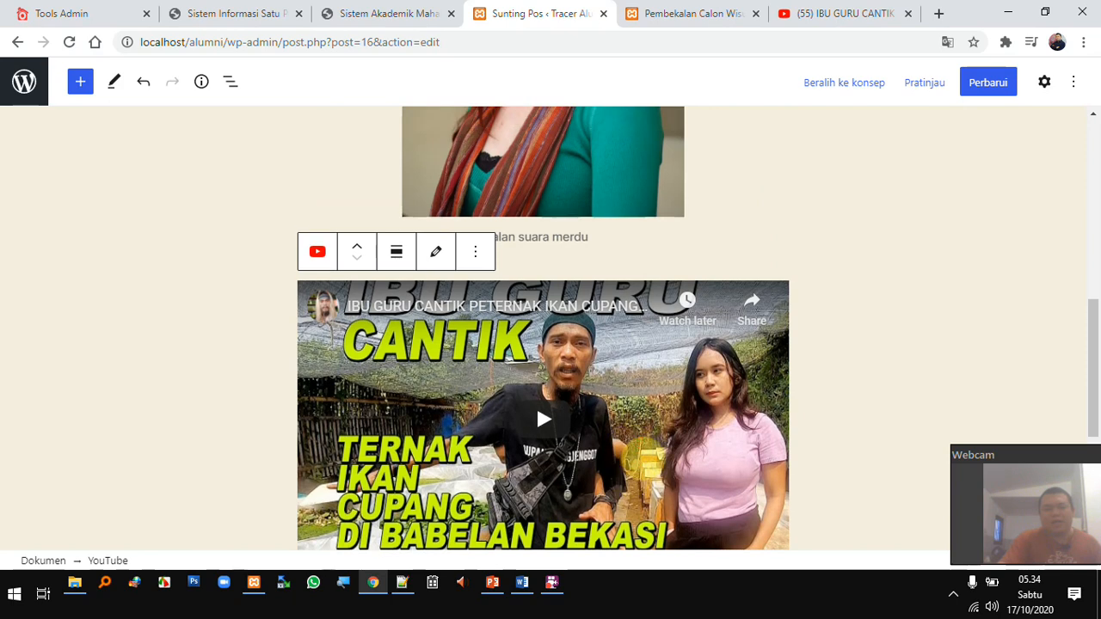
scroll(367, 350, down, 3)
click(360, 330)
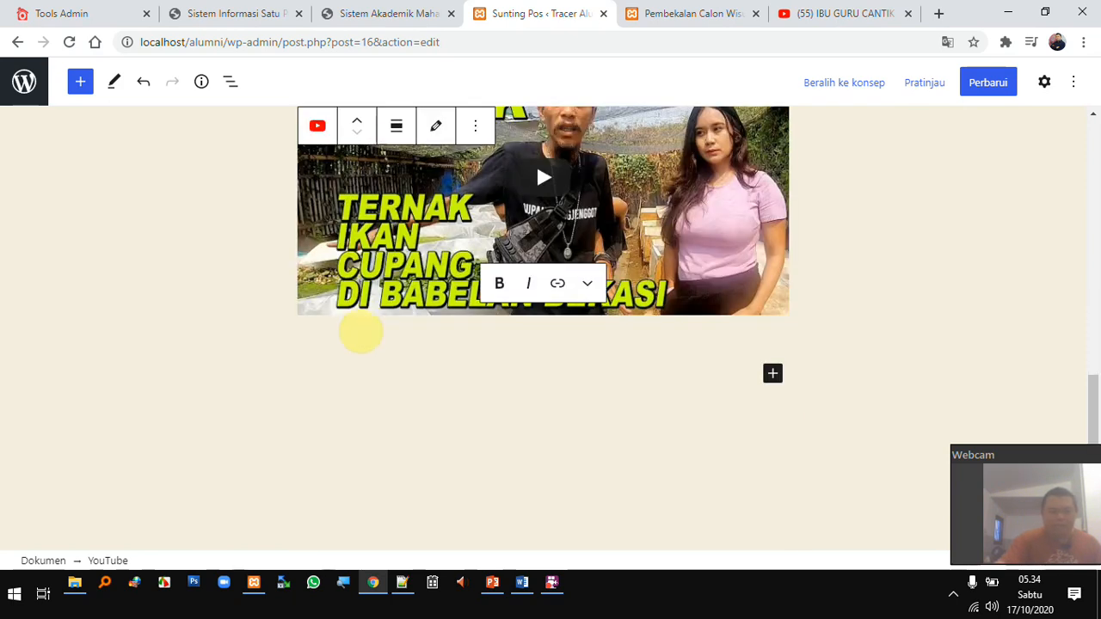
text(contoh pemb)
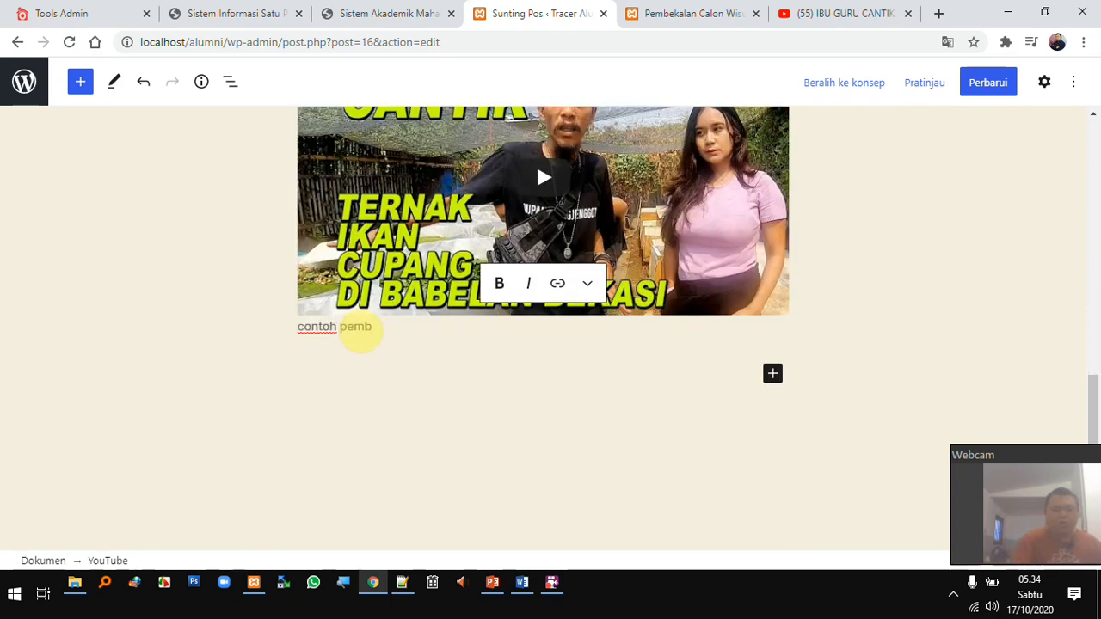
text(ekalan kemampuan beternak ikan hias)
click(467, 364)
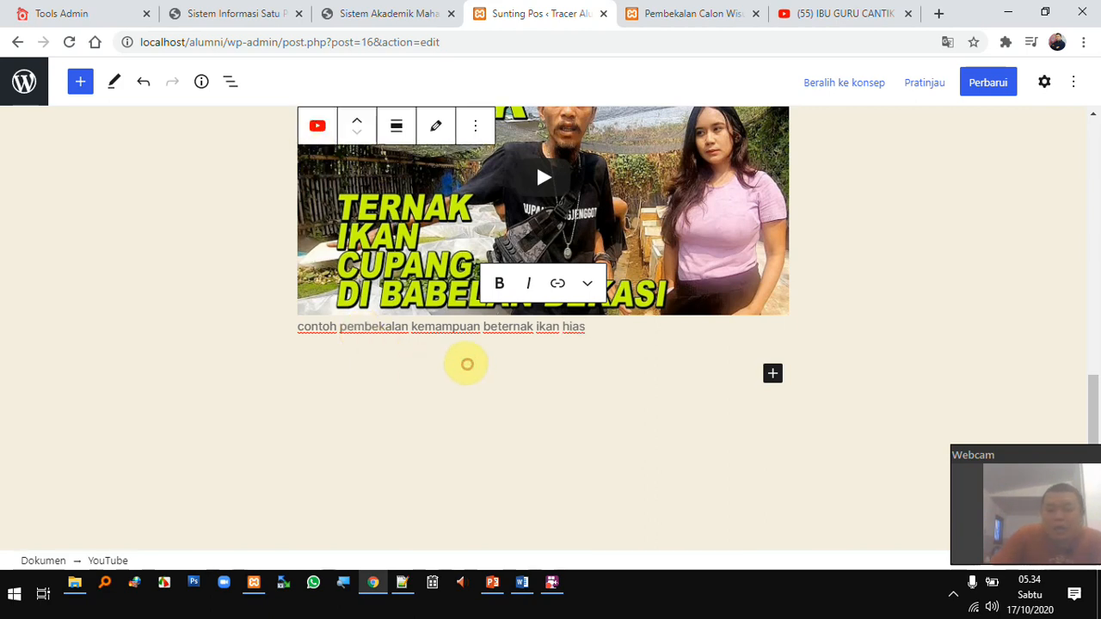
Search the available blocks for "audio" at the empty paragraph below the embedded video, then clear the search
scroll(531, 358, up, 6)
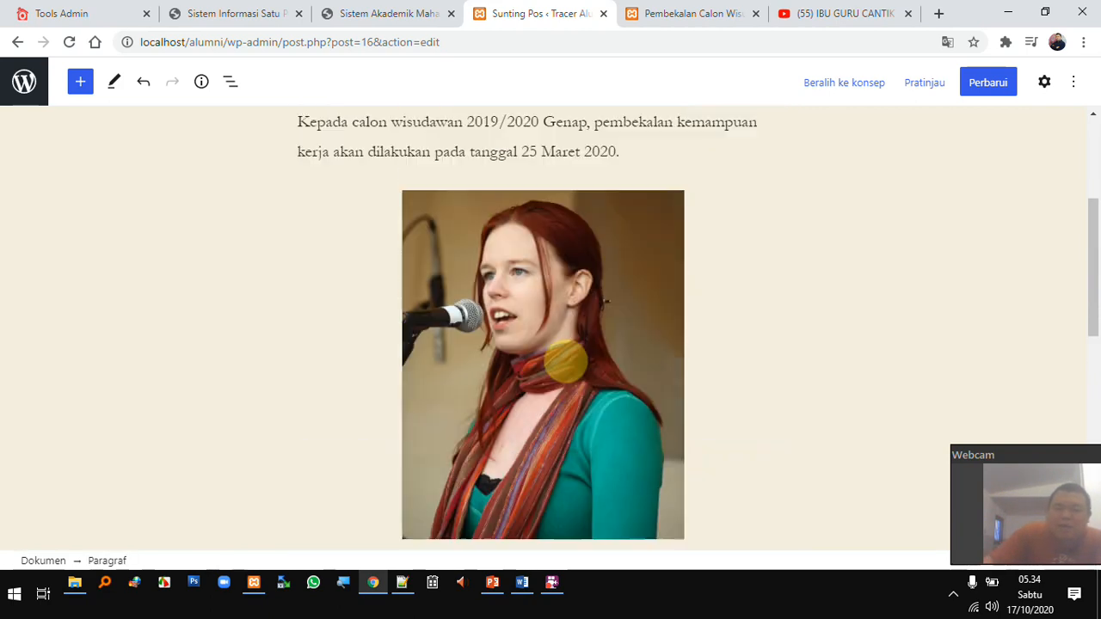
scroll(550, 320, up, 3)
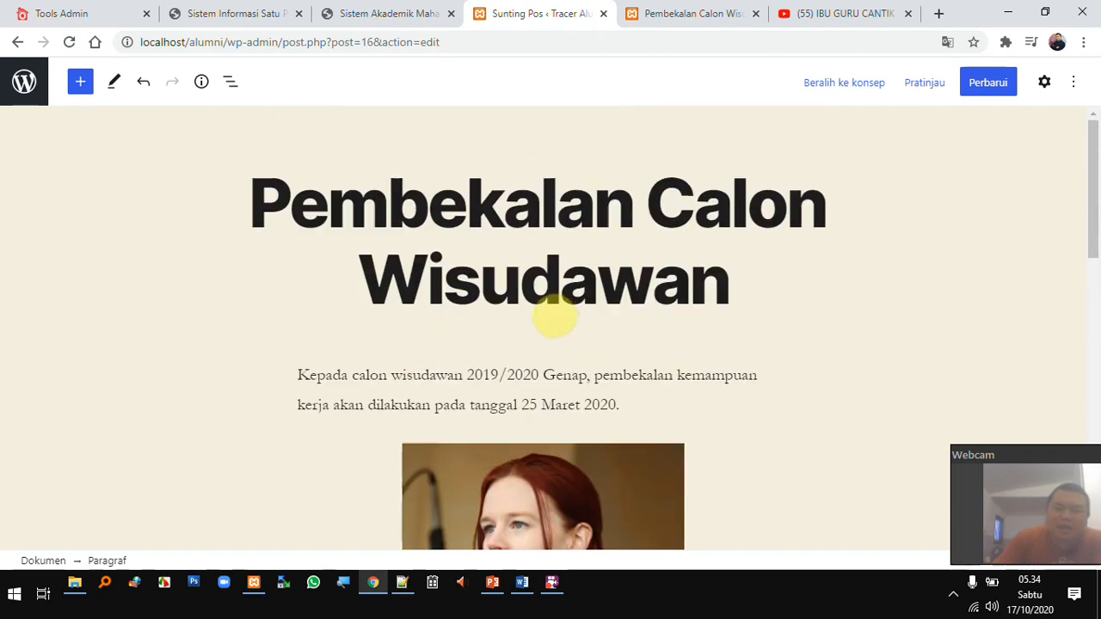
scroll(566, 310, down, 12)
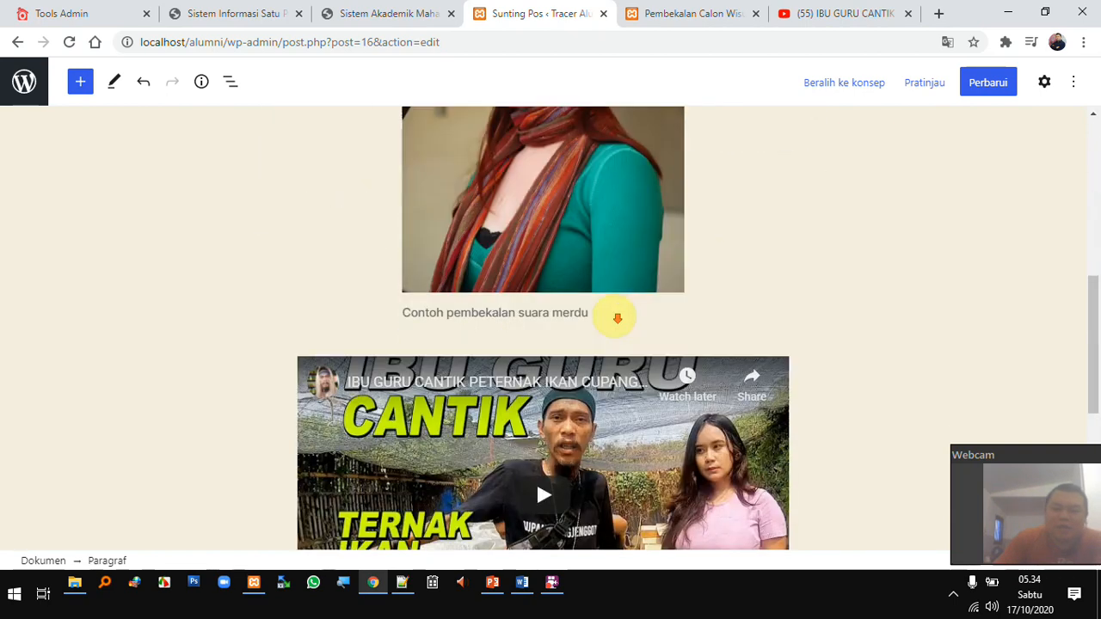
scroll(634, 320, up, 3)
scroll(659, 327, down, 2)
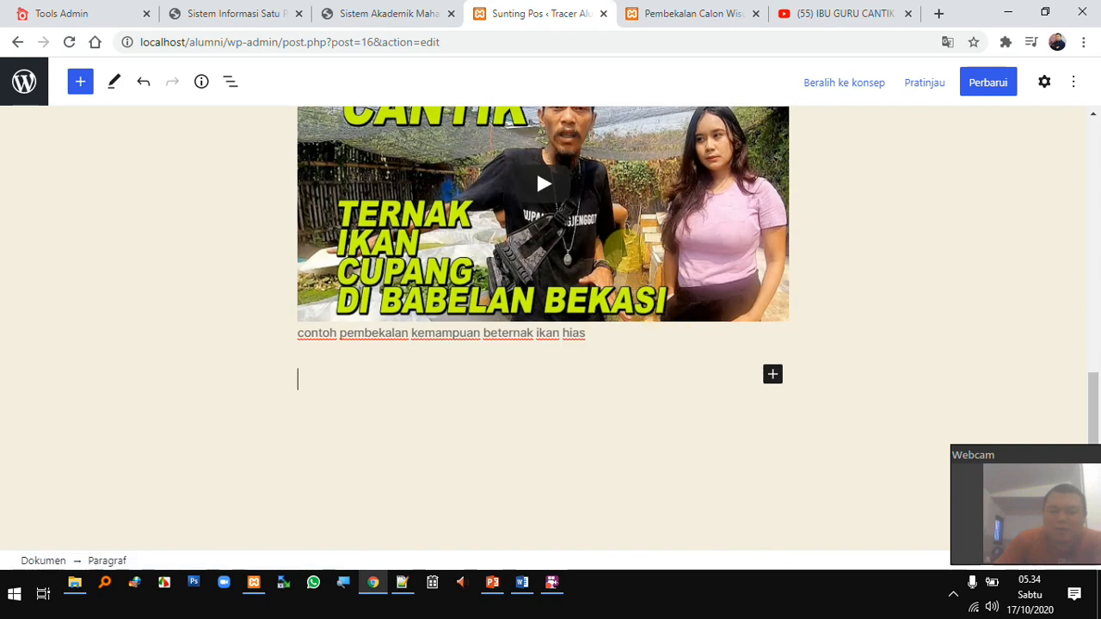
click(773, 374)
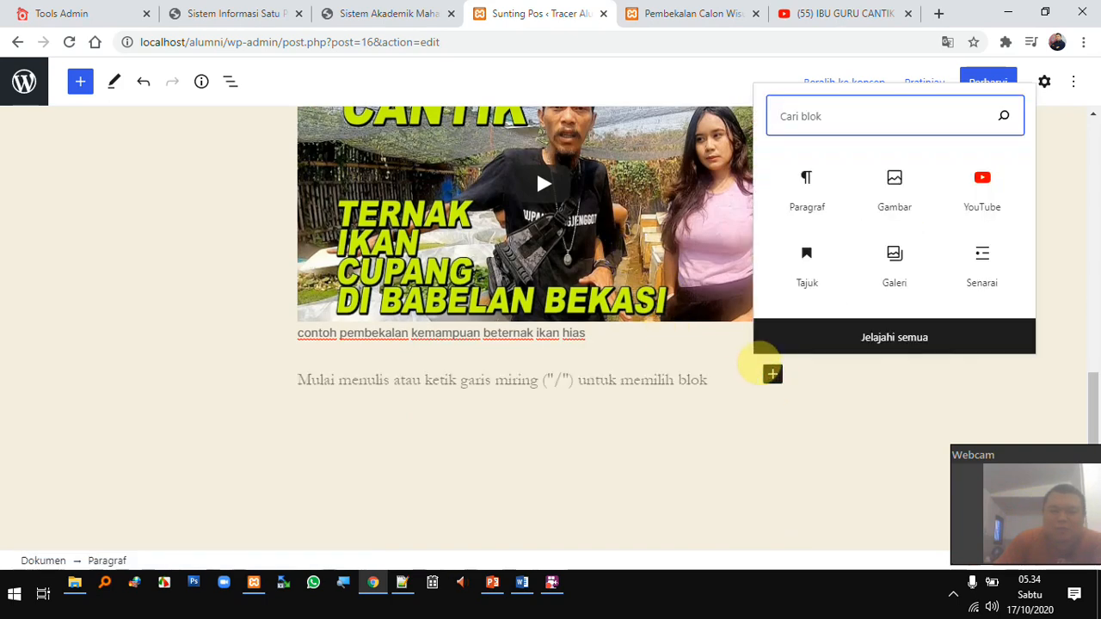
click(822, 120)
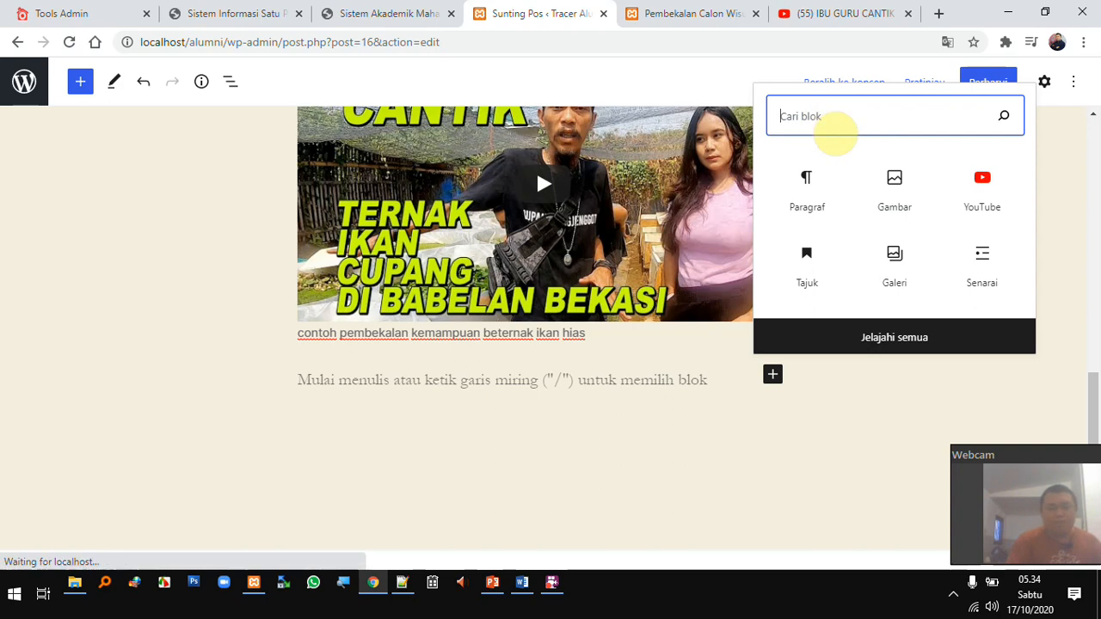
text(audio)
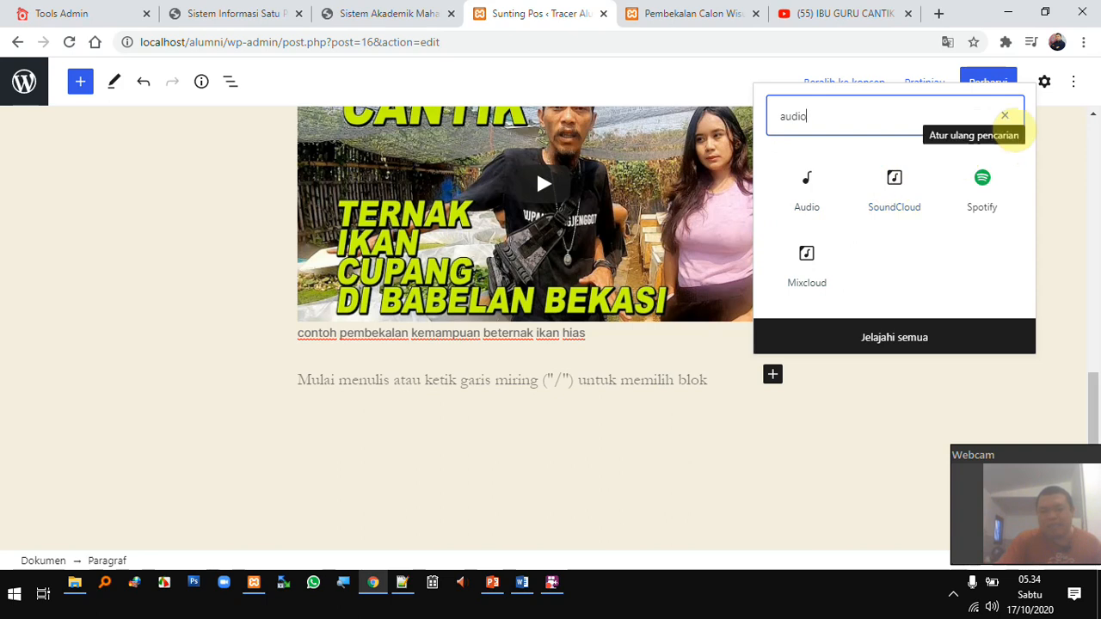
click(1003, 115)
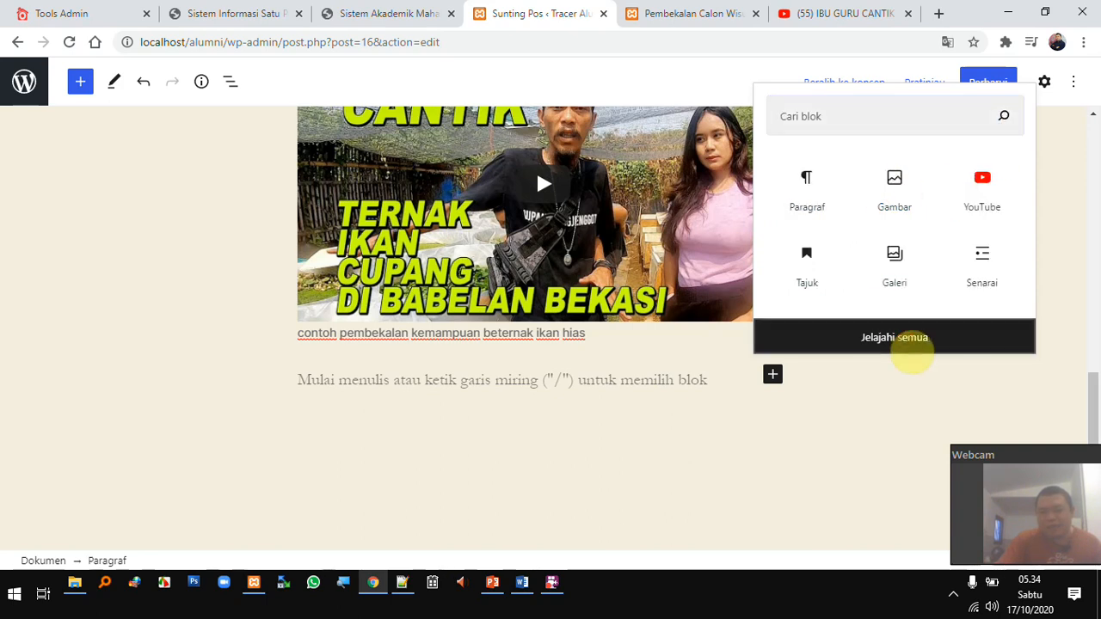
Browse the full block library and add an HTML Khusus block below the captioned YouTube video
click(900, 340)
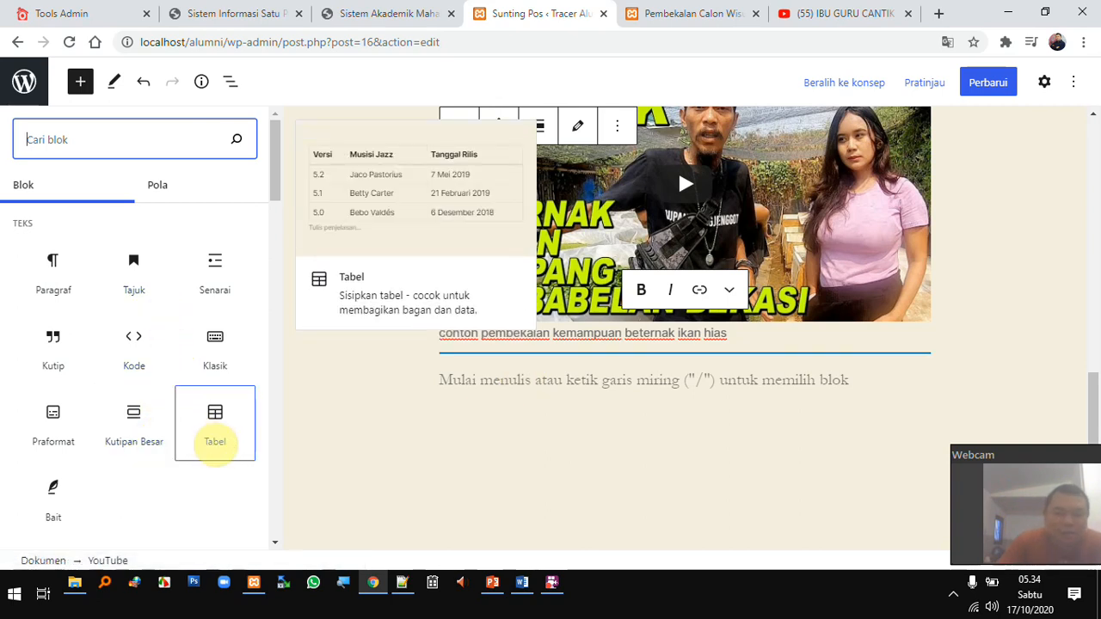
scroll(262, 284, down, 1)
drag(290, 193, 279, 264)
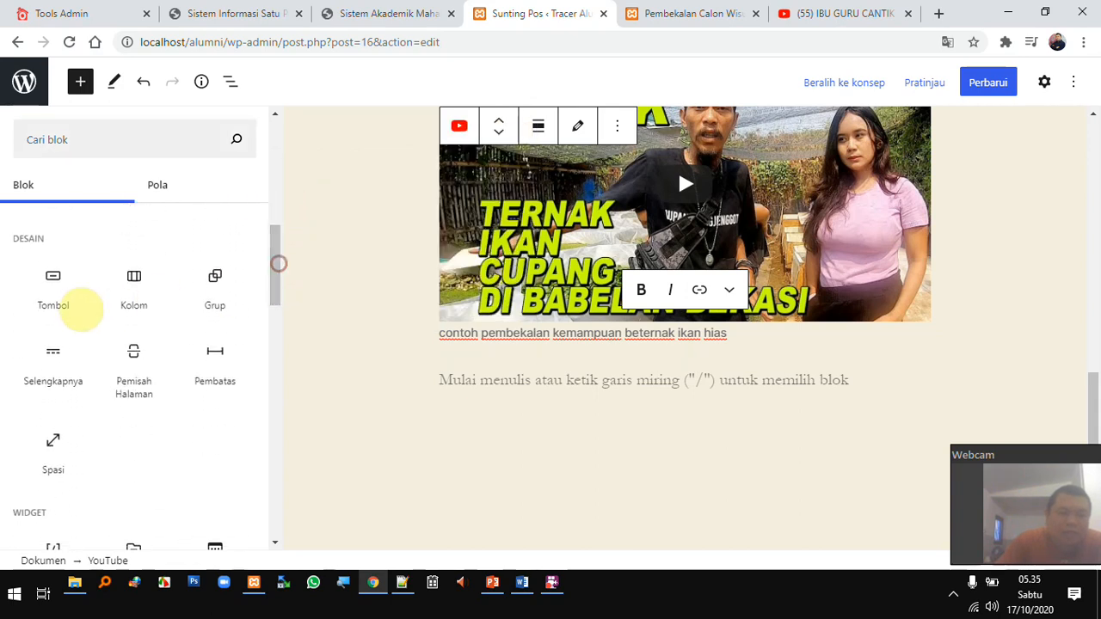
mouse_move(64, 310)
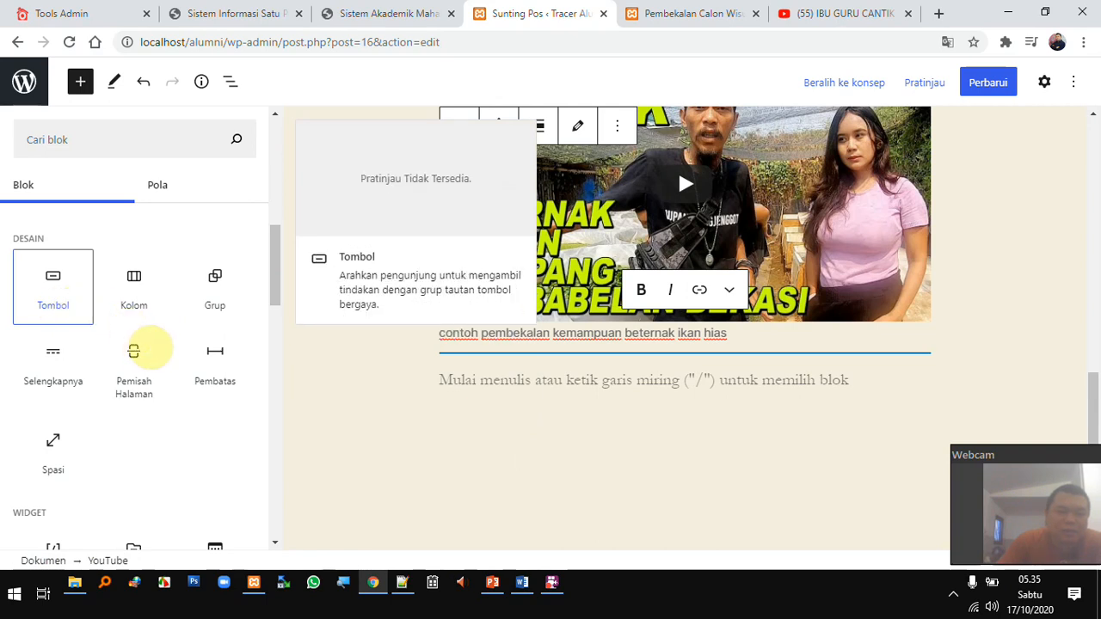
scroll(155, 378, down, 3)
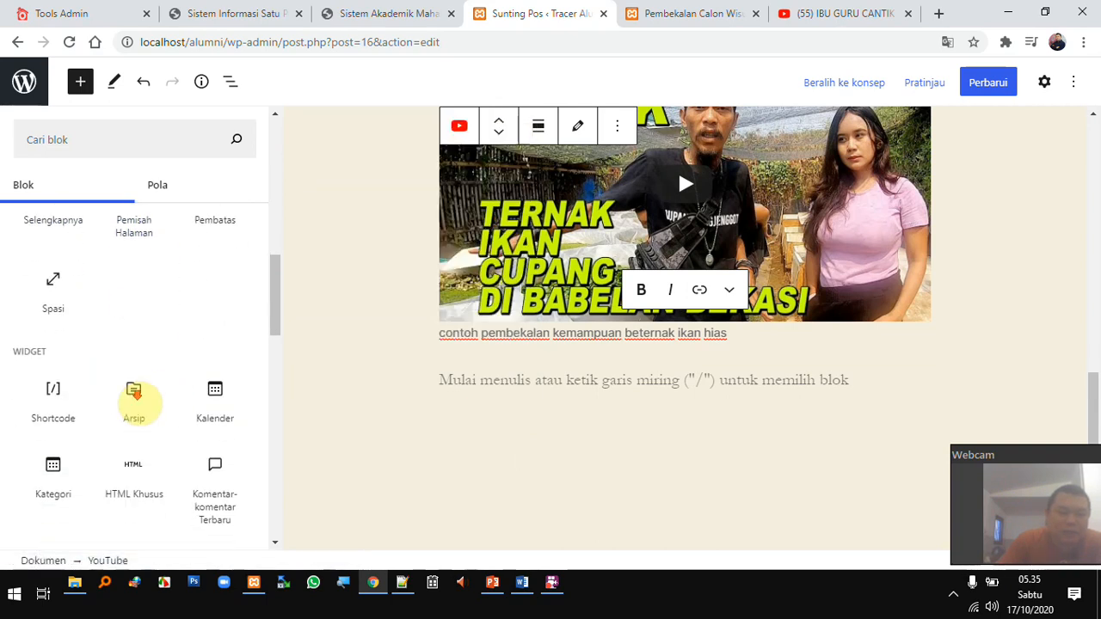
mouse_move(133, 400)
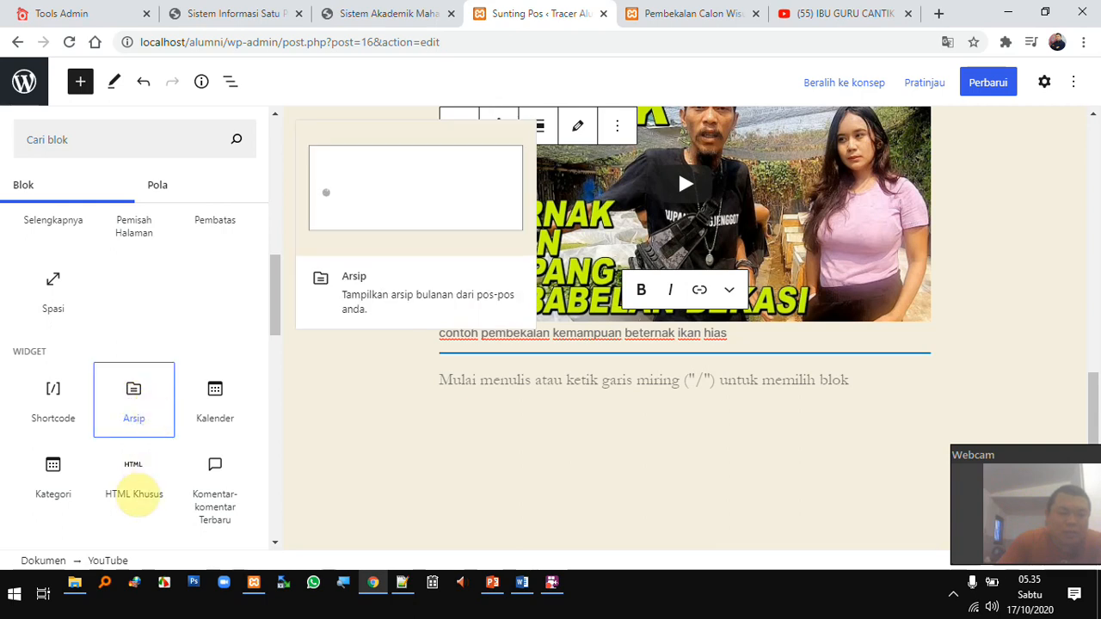
mouse_move(135, 492)
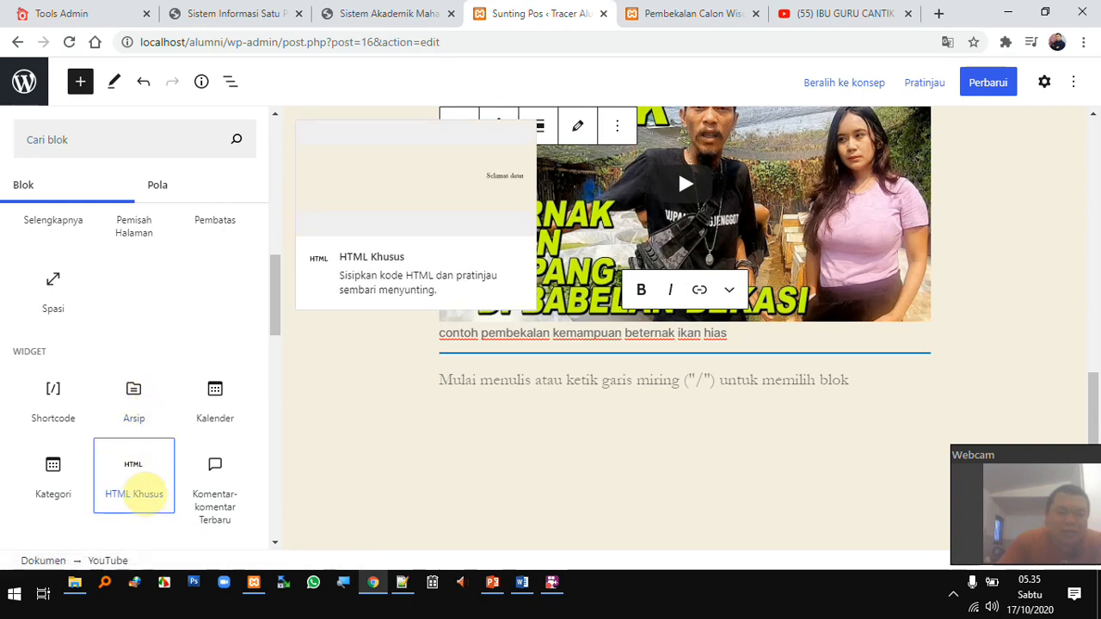
click(144, 490)
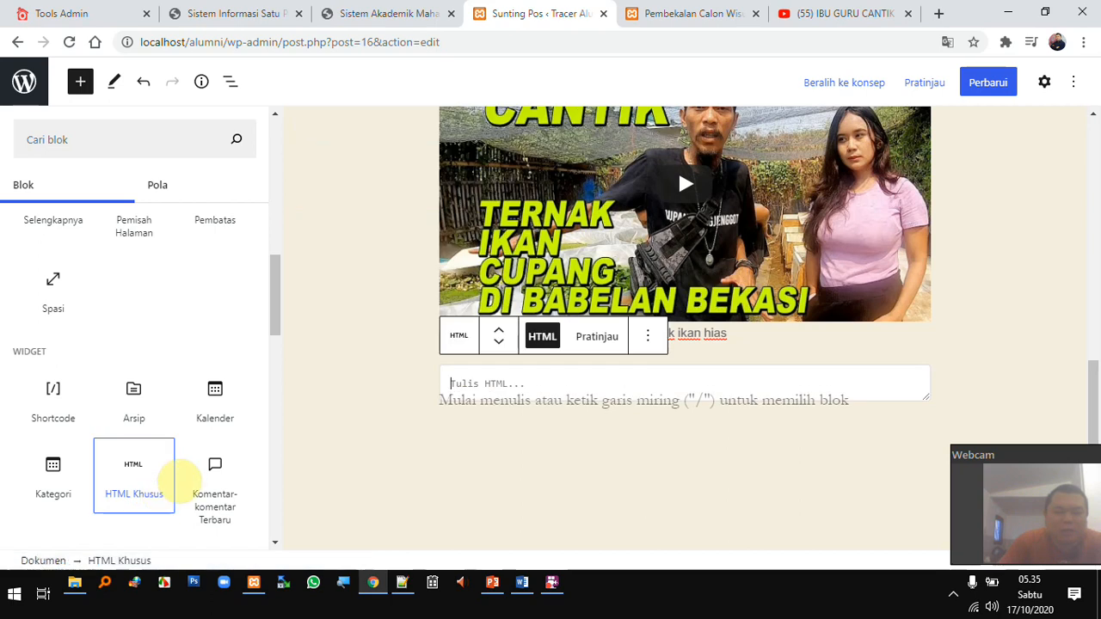
Write "<em>hai ini miring</em> <br>" and, on a second line, "<strong>kuat atau tebal</strong>" in the HTML block and update the post
click(501, 383)
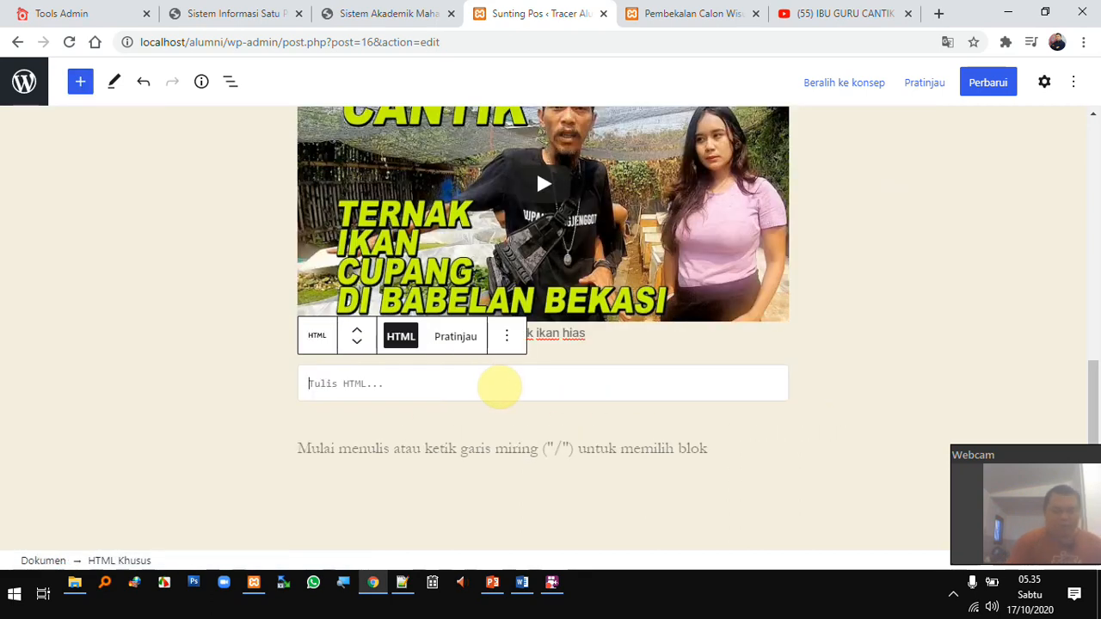
text(<)
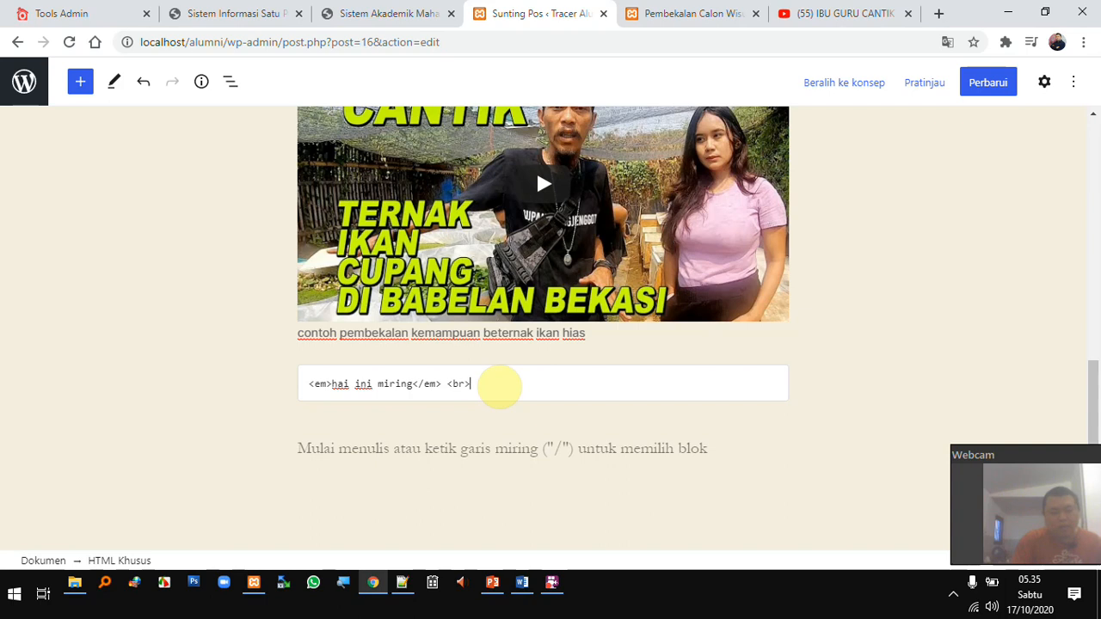
text(>)
key(Return)
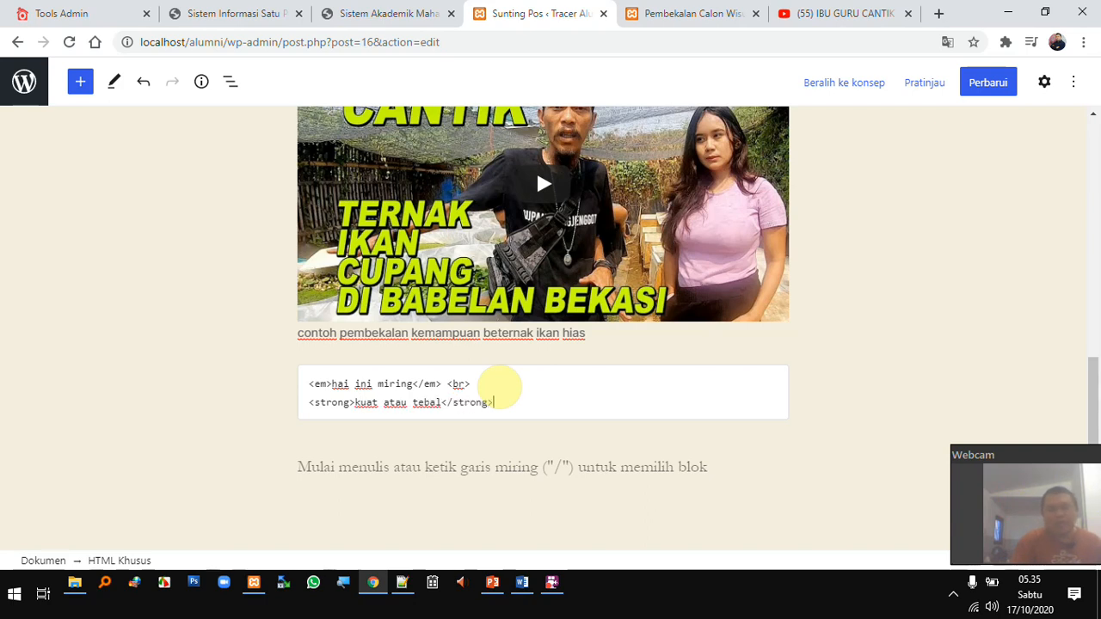
click(499, 387)
click(991, 86)
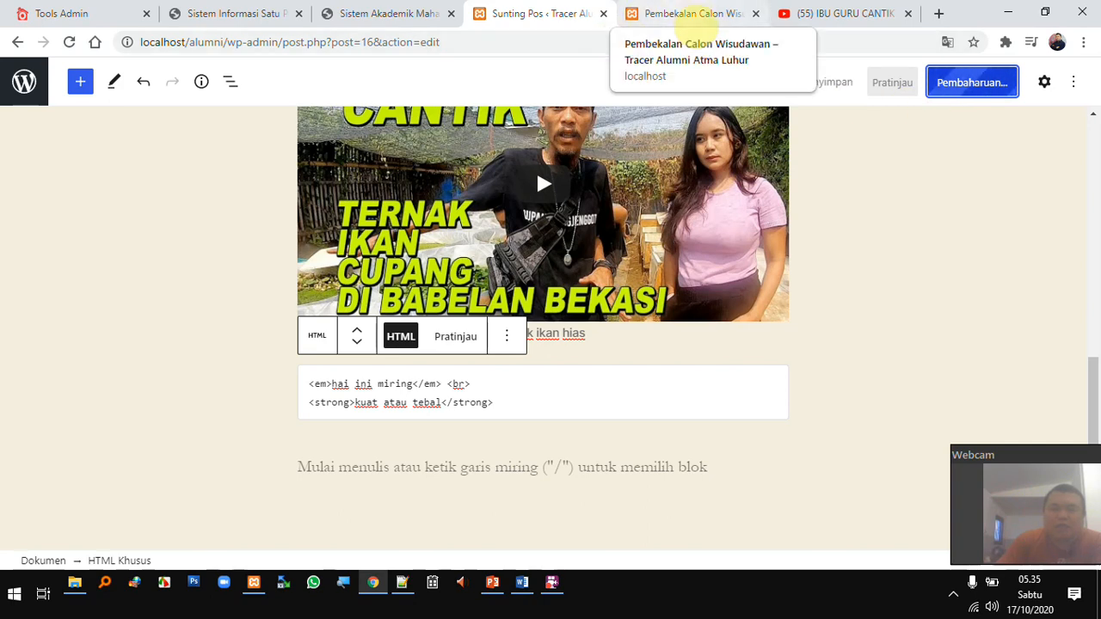
View the published post and check how the custom HTML lines are rendered below the video caption
click(692, 19)
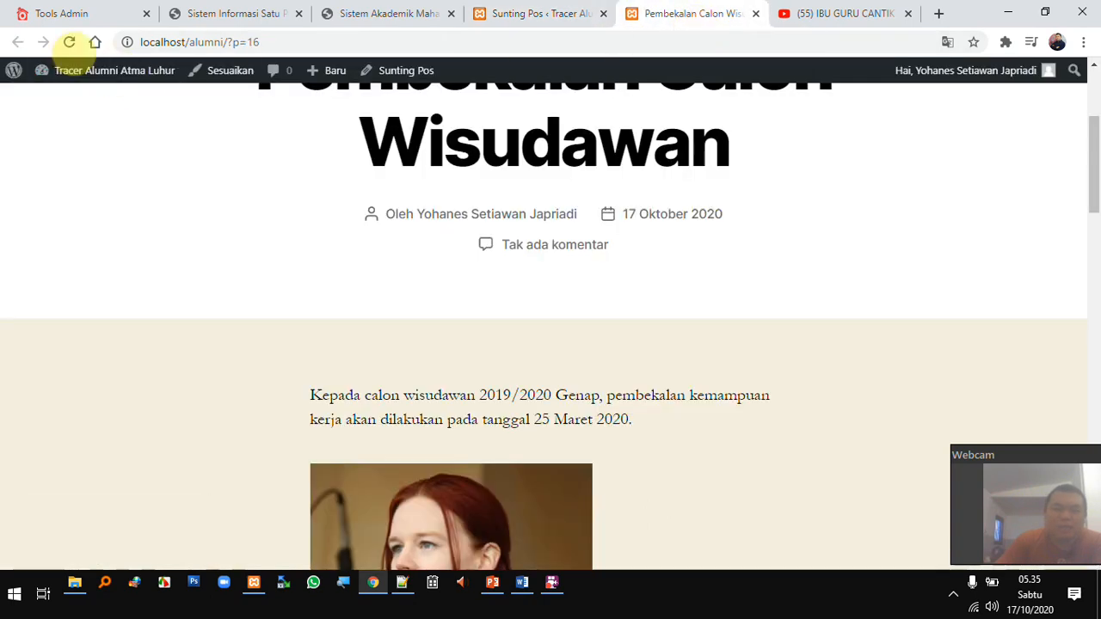
scroll(528, 216, down, 10)
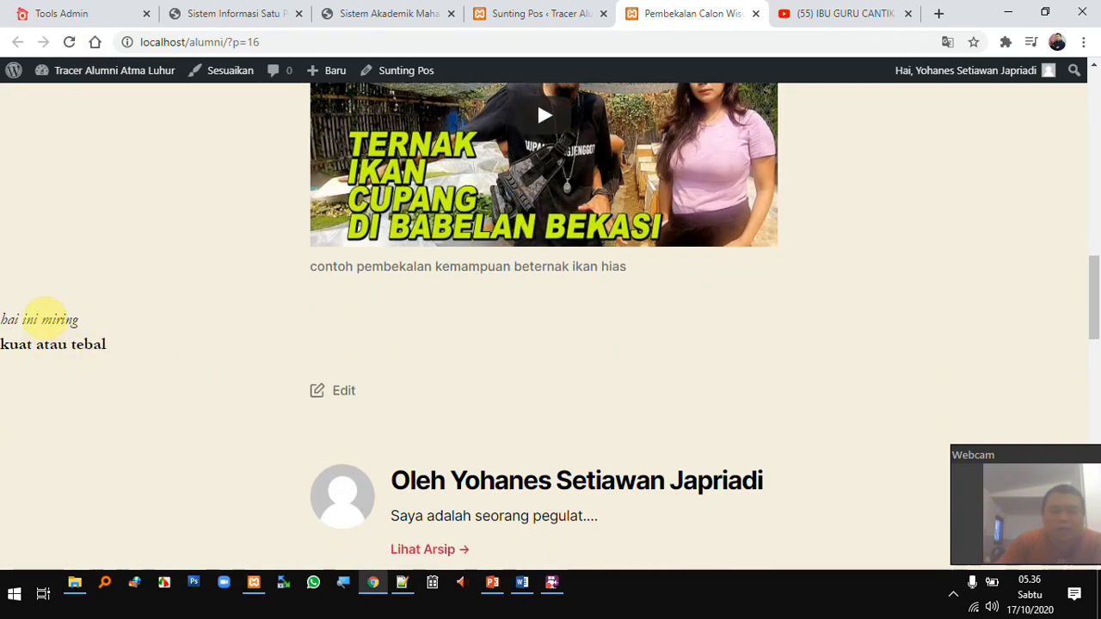
drag(67, 344, 2, 320)
Return to the post editor and examine the em and strong code in the HTML block
click(572, 14)
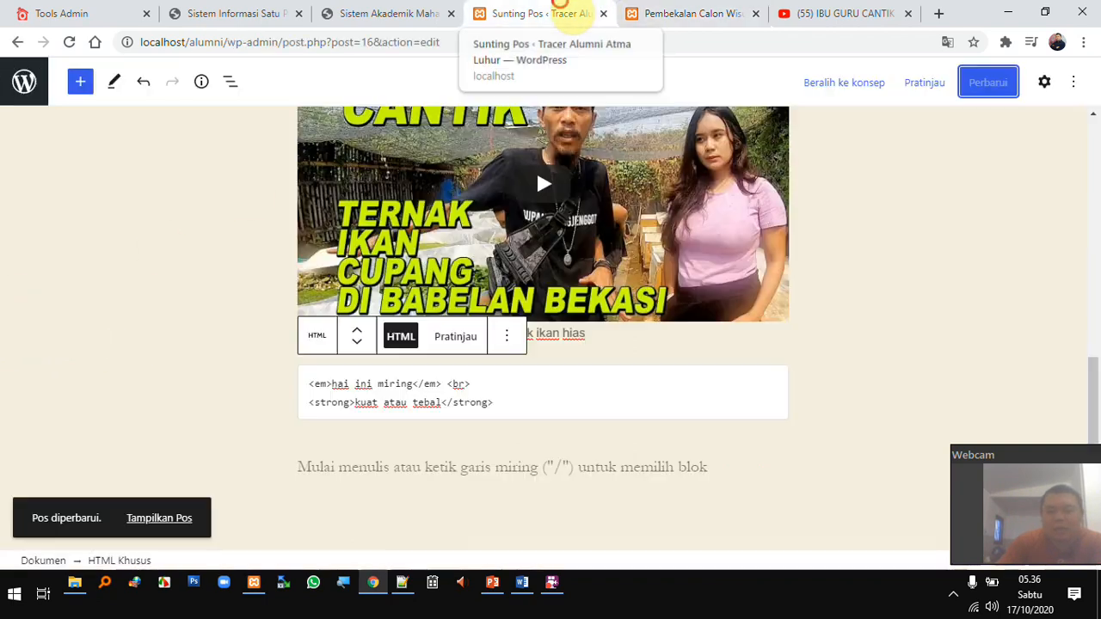
scroll(693, 346, up, 10)
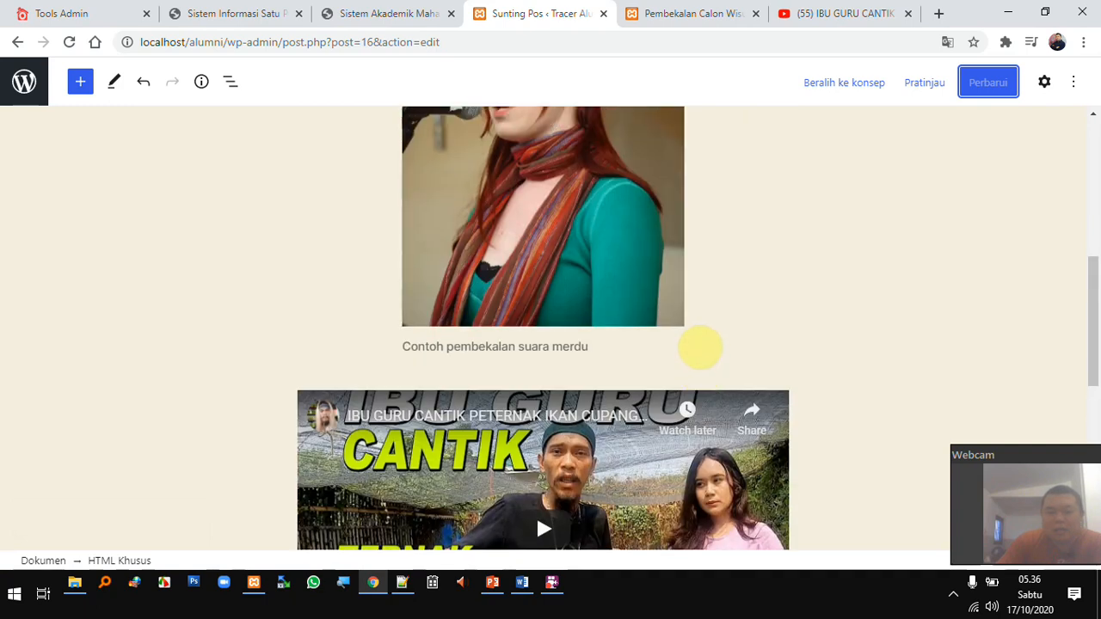
scroll(693, 326, down, 10)
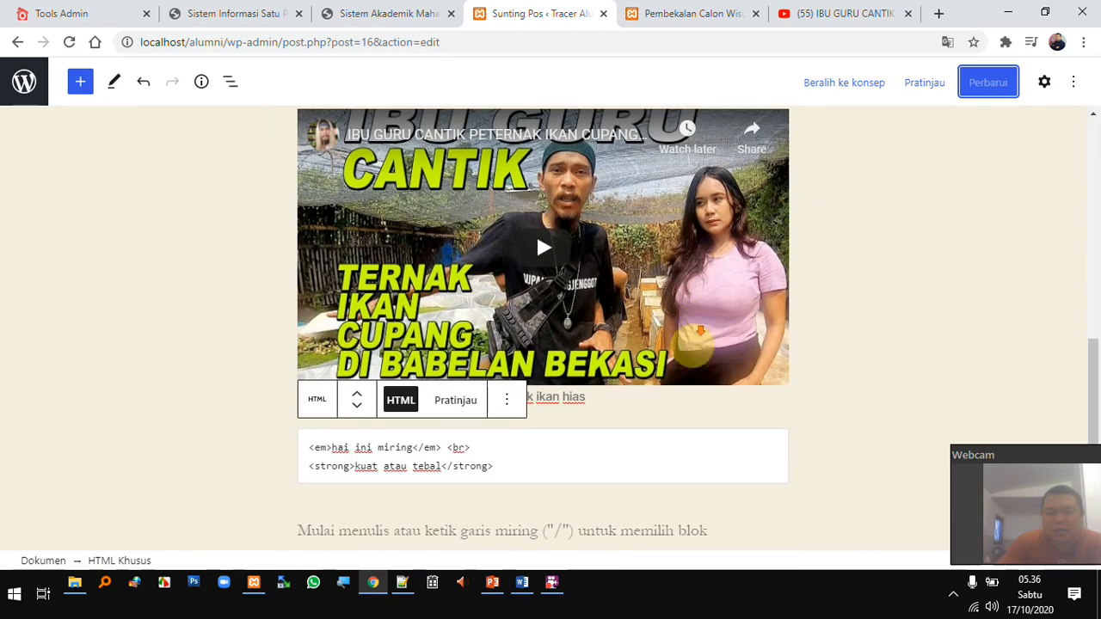
double_click(430, 327)
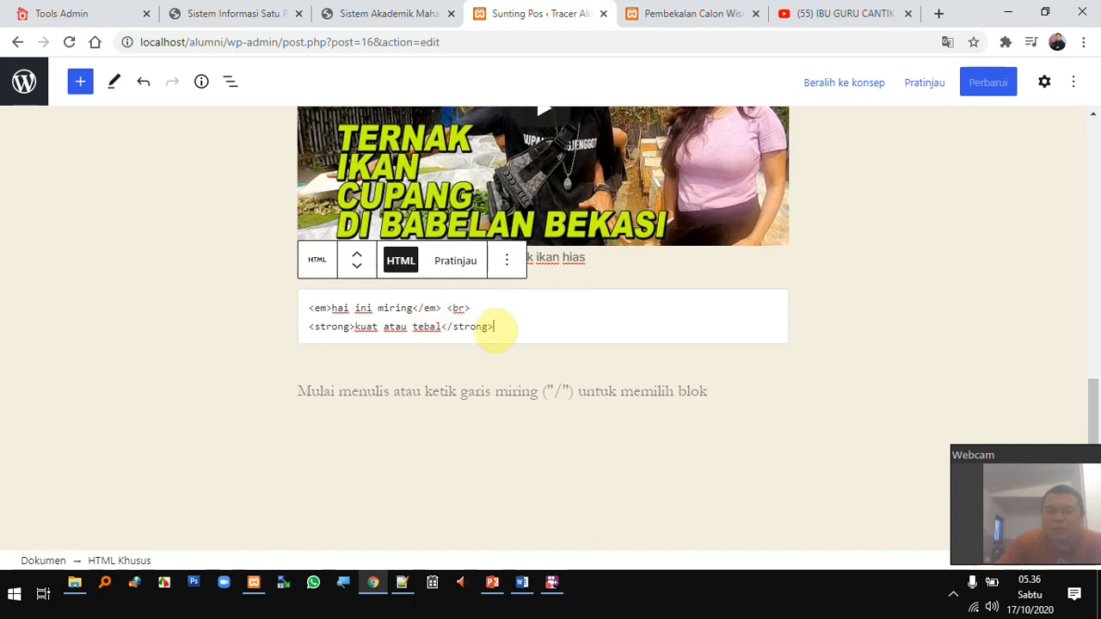
drag(516, 333, 280, 318)
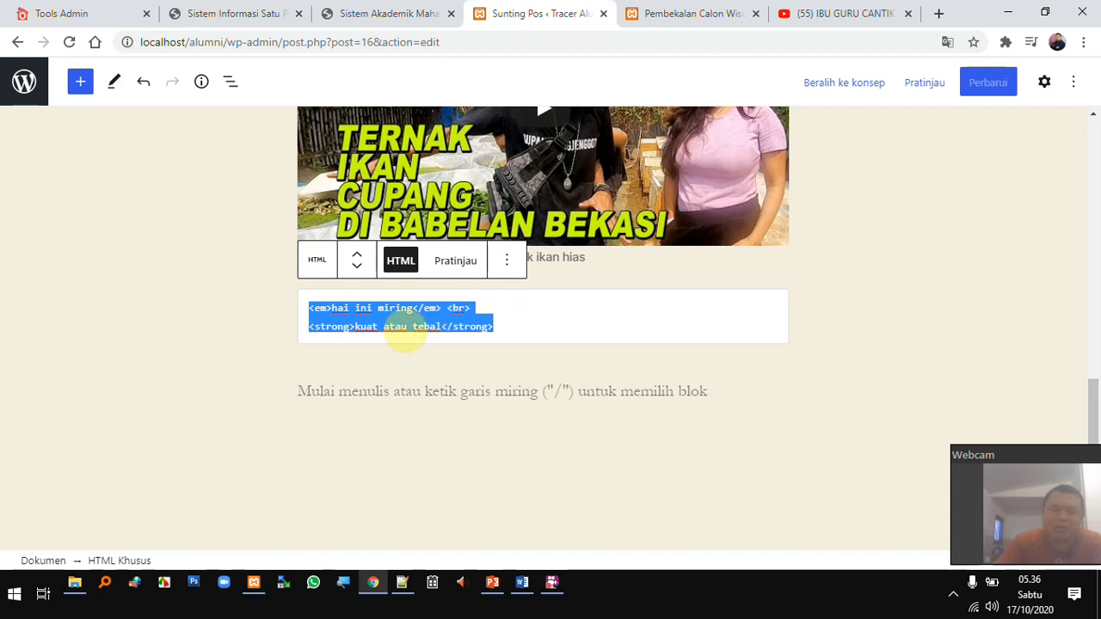
click(339, 327)
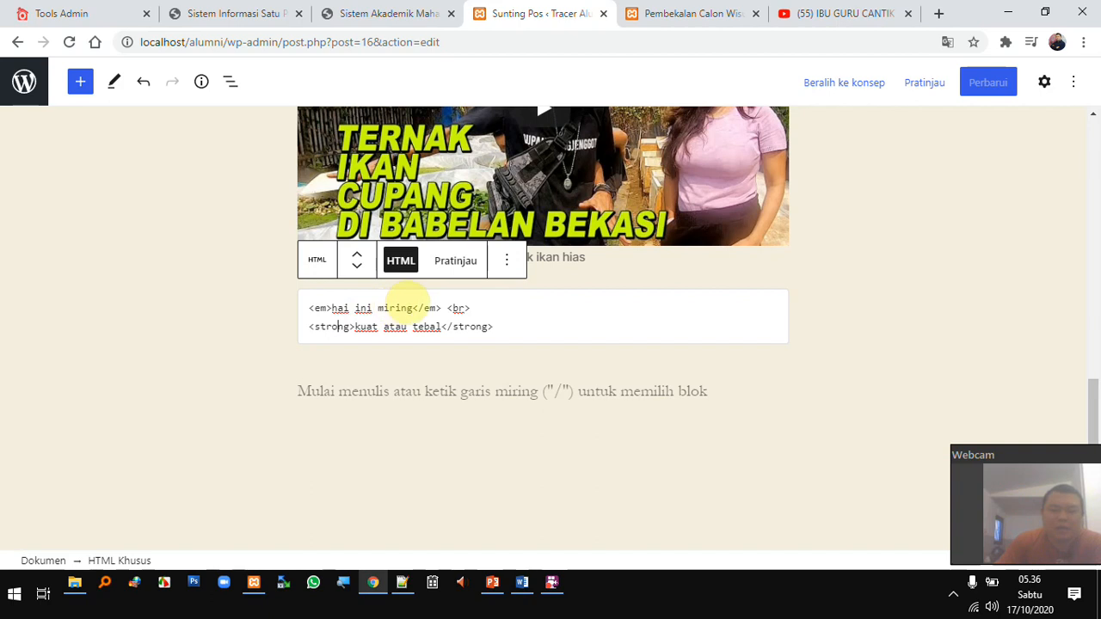
drag(305, 307, 538, 322)
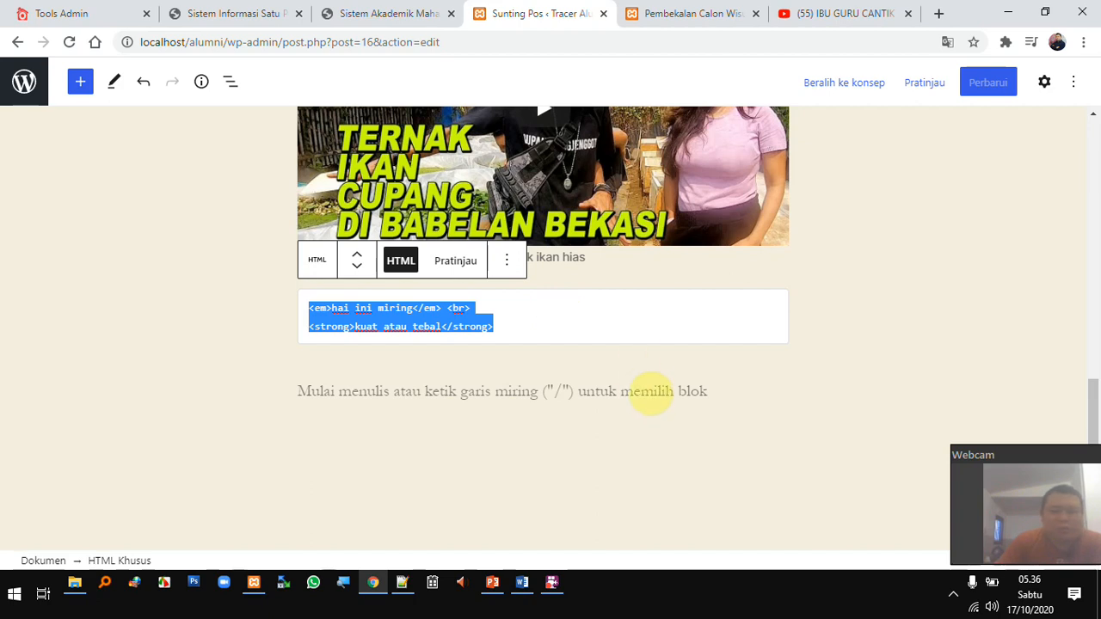
Show the post's document settings and examine the visibility options under Status & visibilitas, leaving the selection as it is
scroll(634, 295, up, 15)
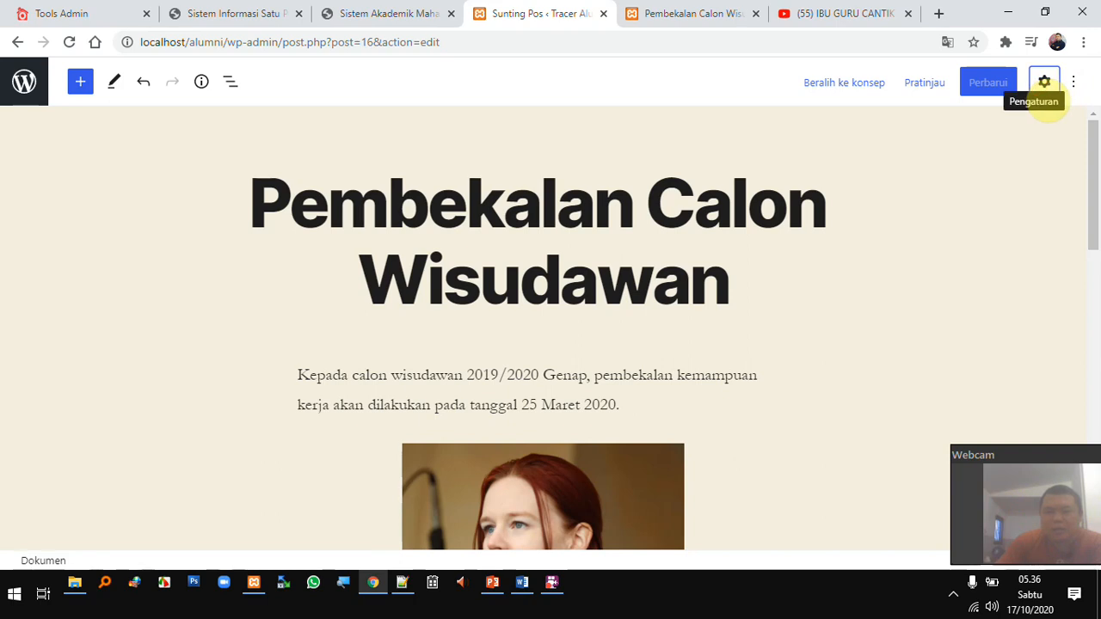
click(1043, 82)
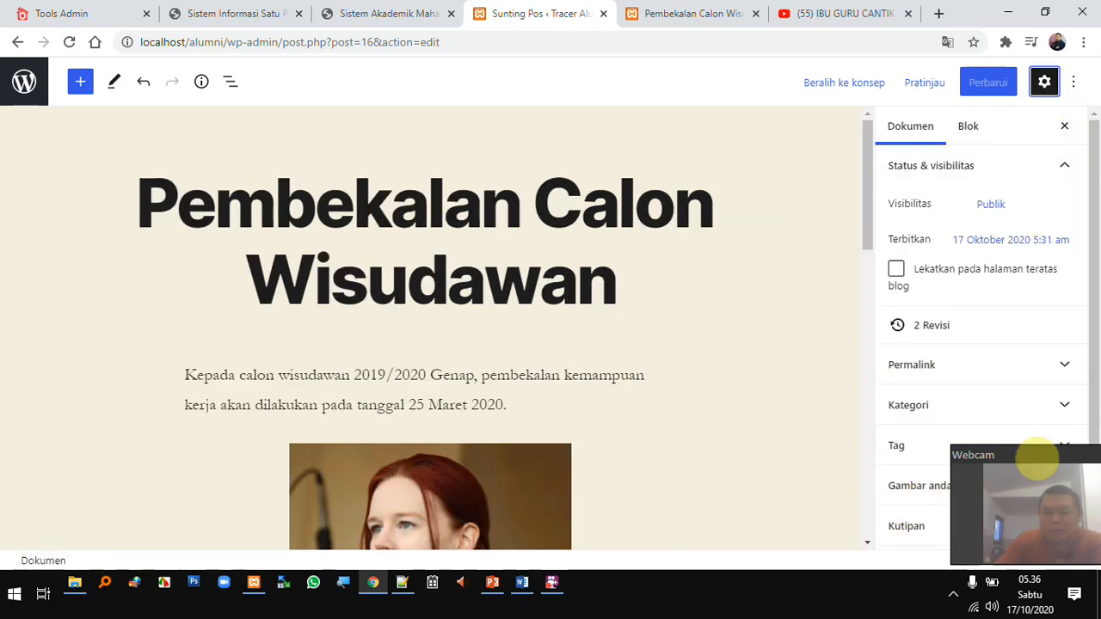
drag(1053, 457, 752, 457)
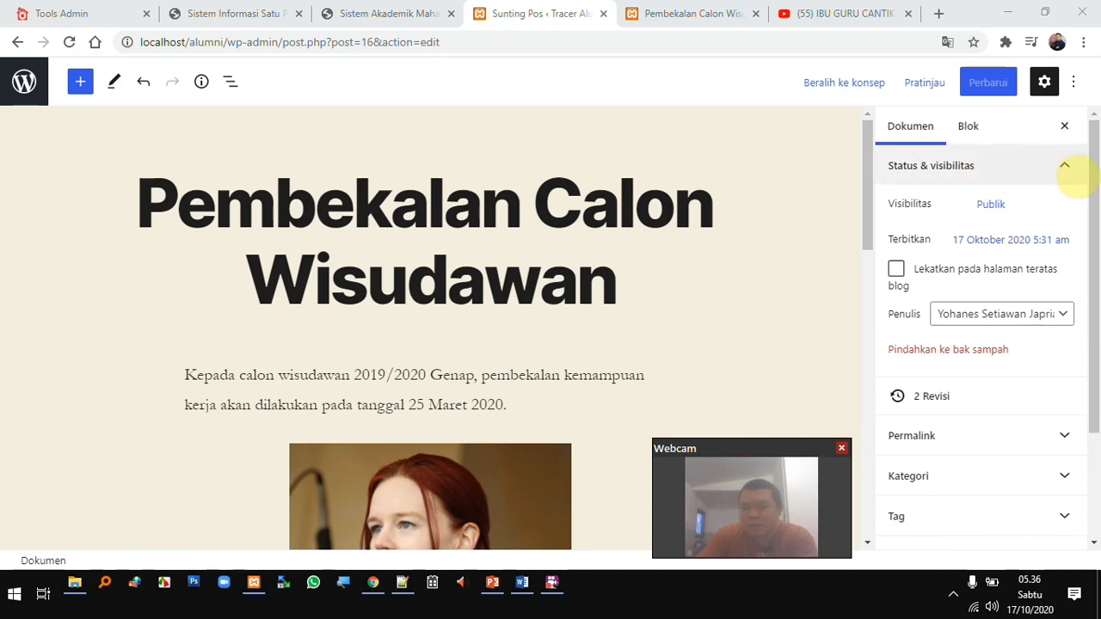
click(1067, 166)
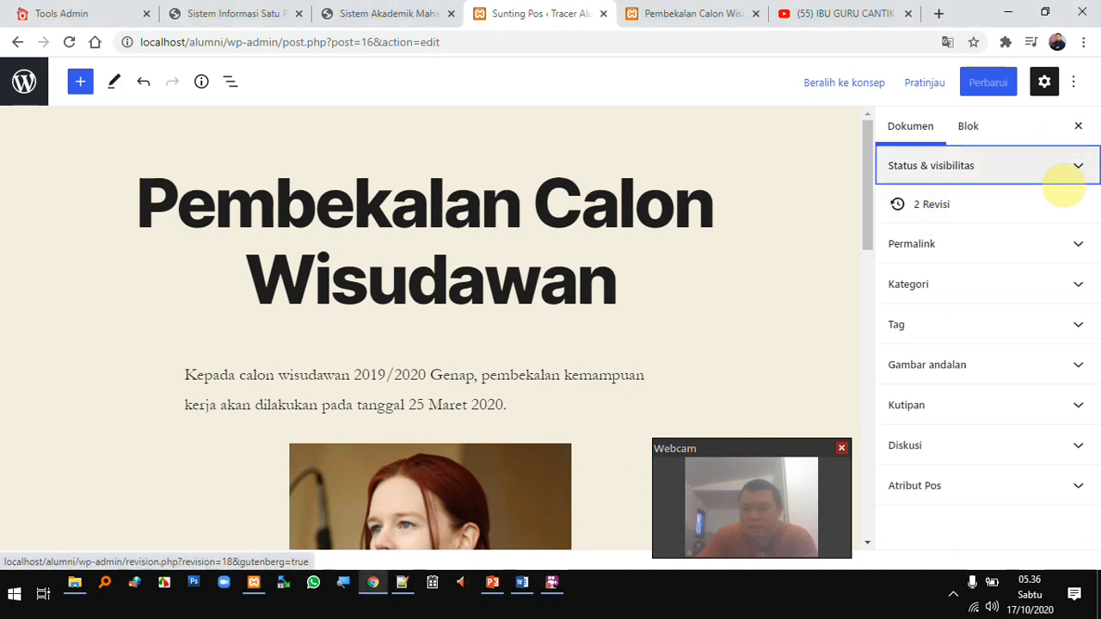
click(1078, 167)
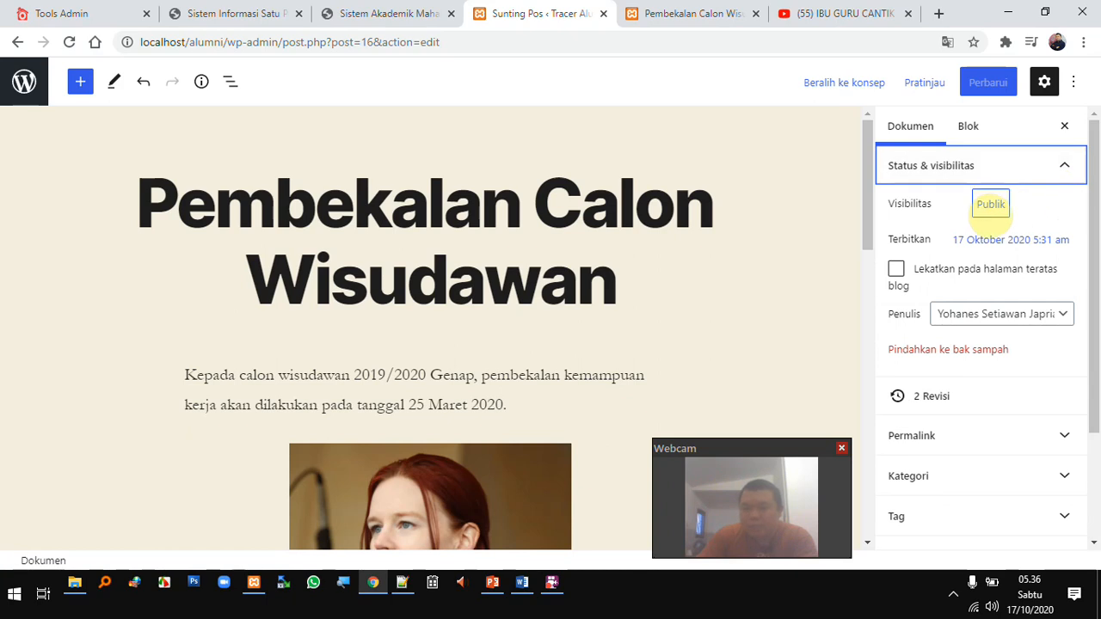
click(987, 205)
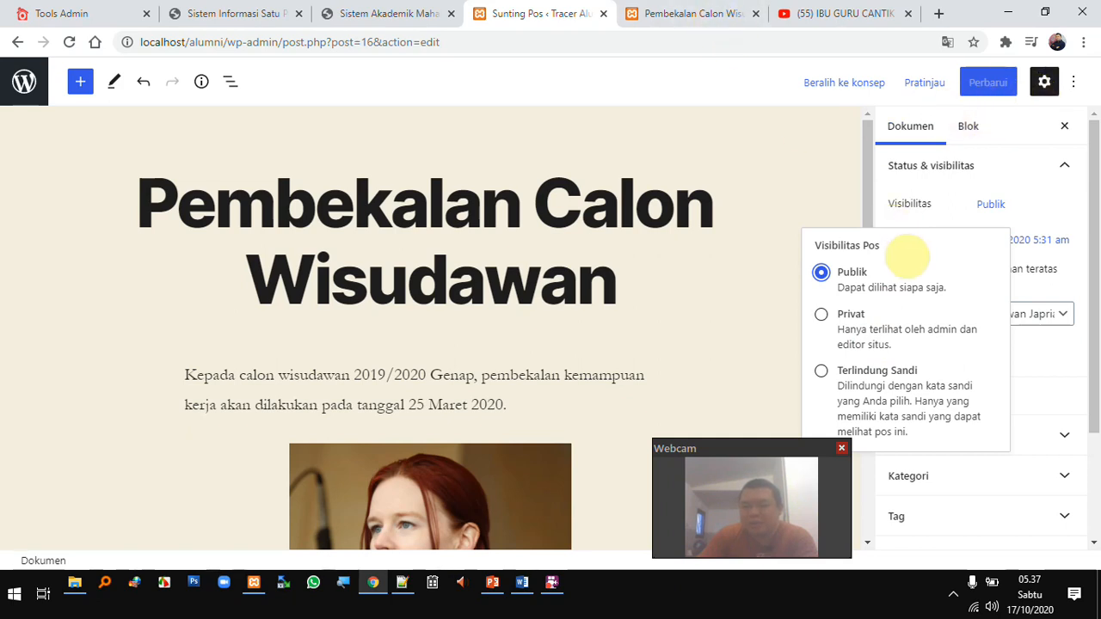
click(773, 170)
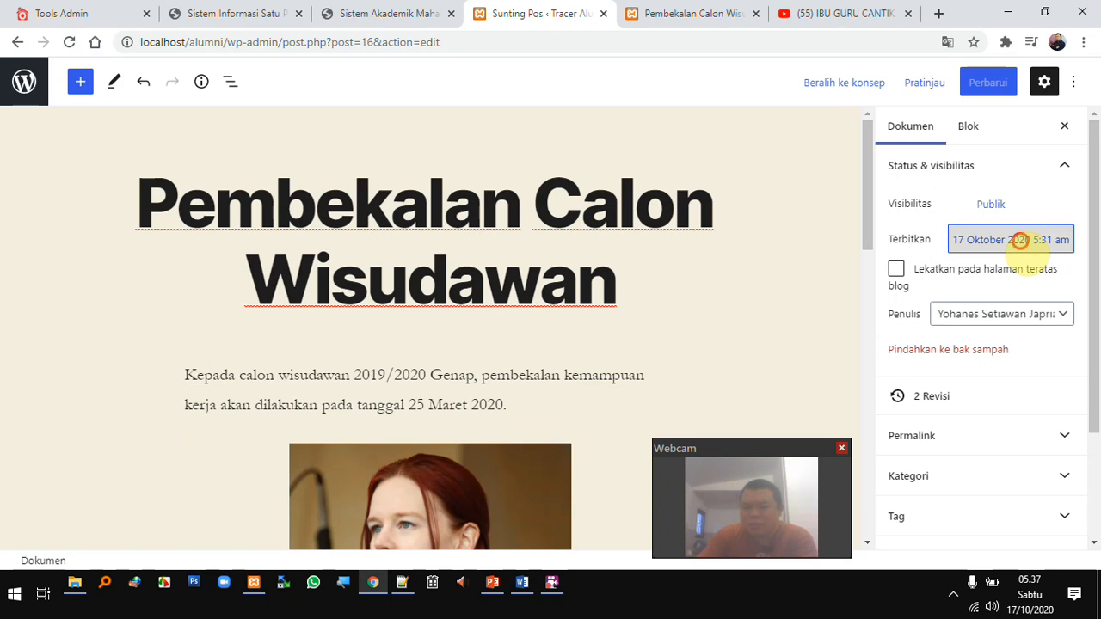
Set the post's publish date to 17 Oktober 2019 at 10:31 AM and update the post
click(1020, 240)
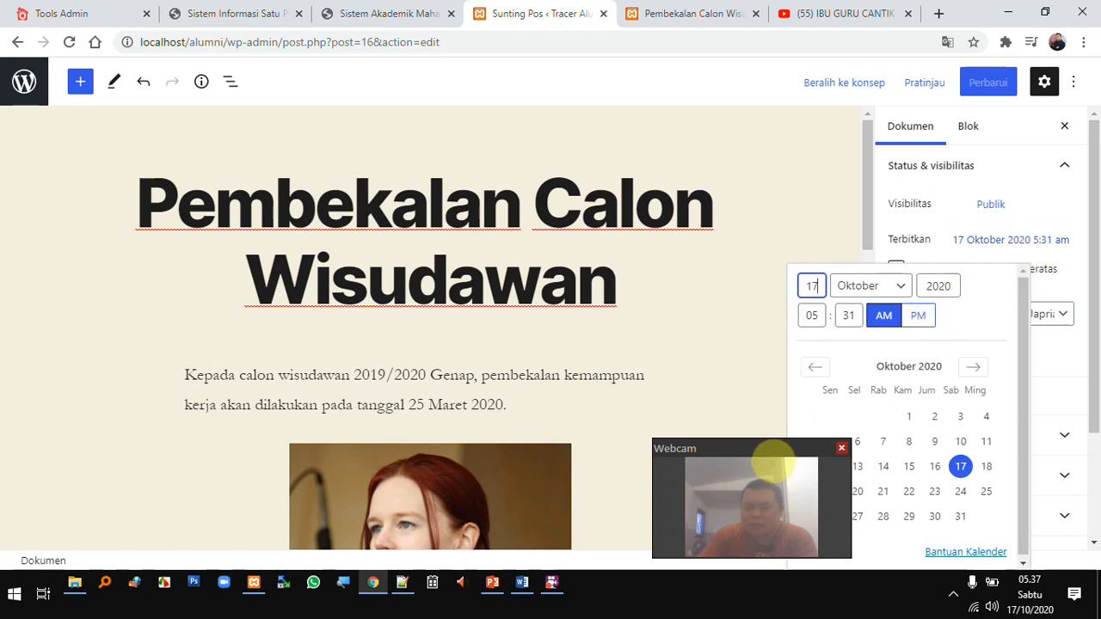
drag(771, 462, 700, 450)
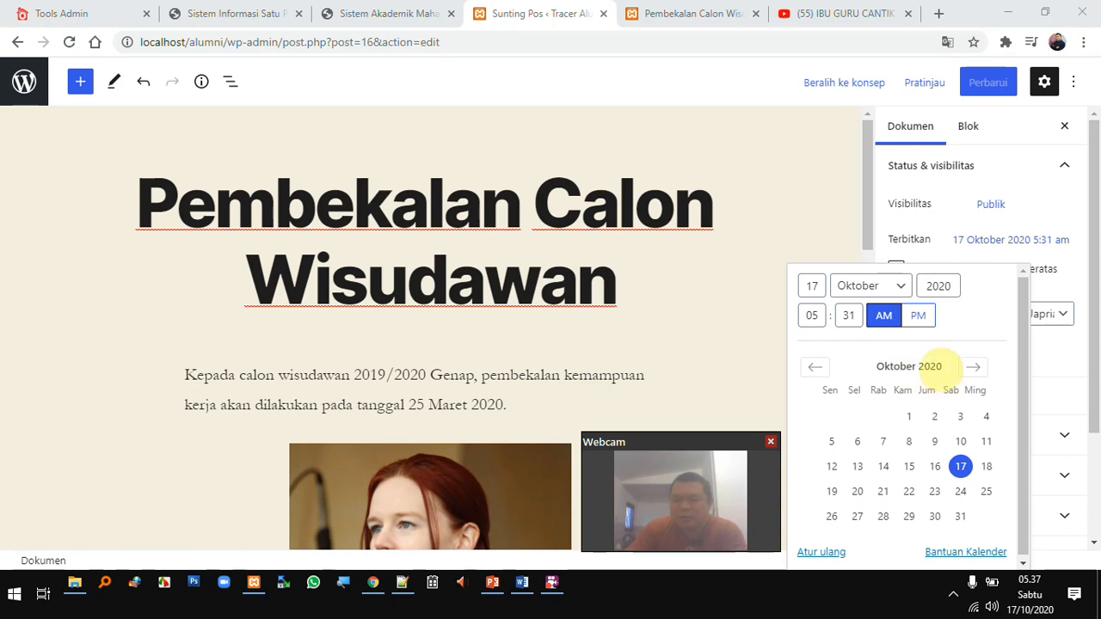
click(939, 286)
drag(938, 287, 973, 301)
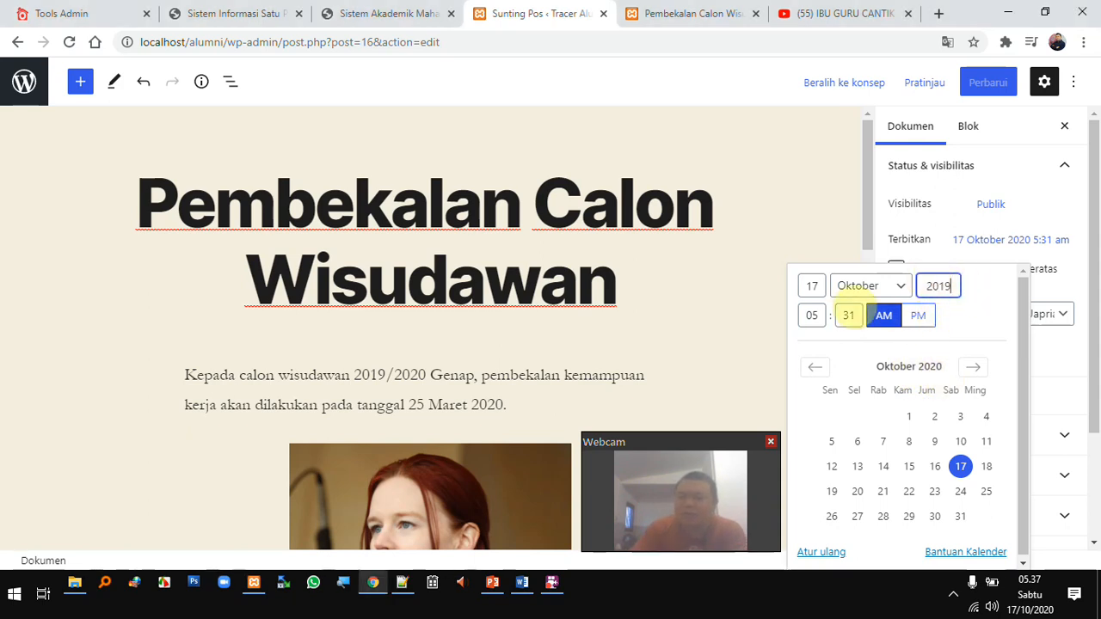
click(818, 316)
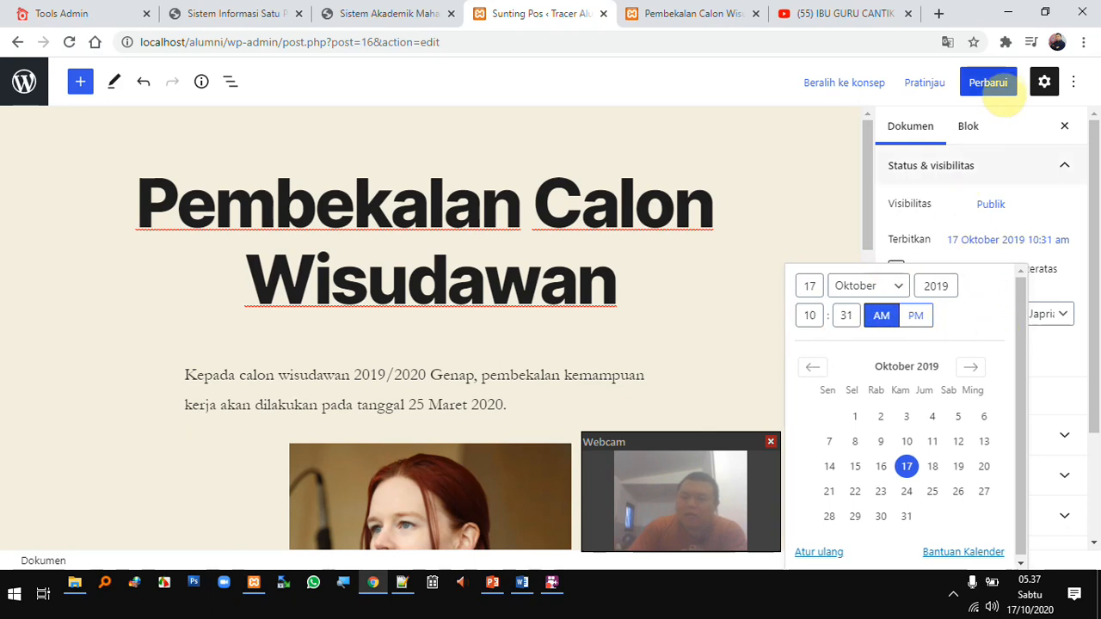
click(987, 82)
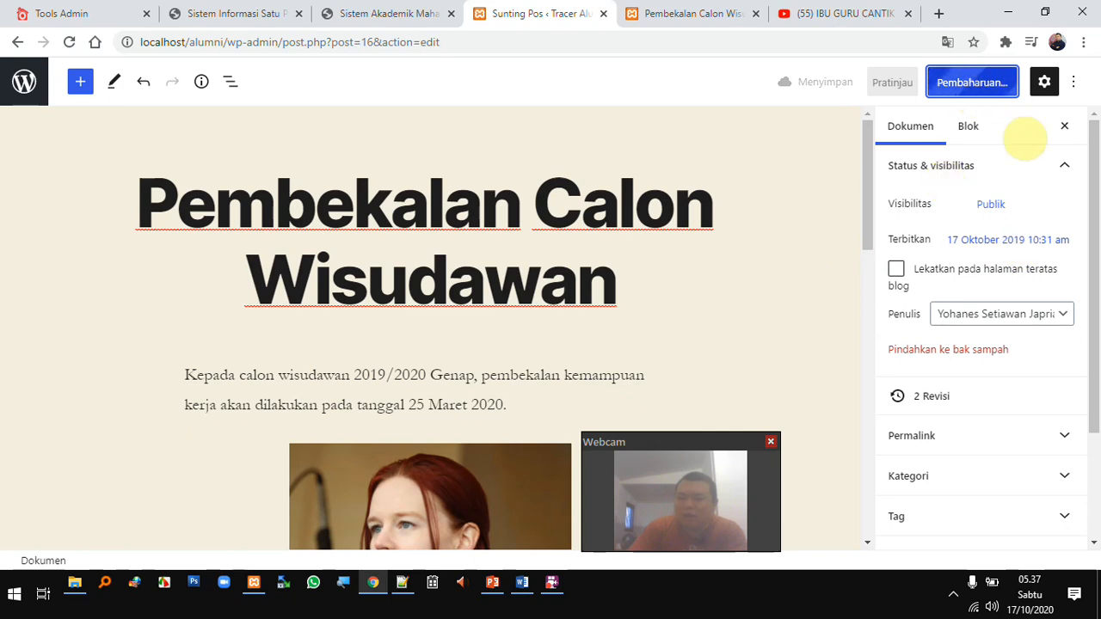
Reload the published post, open the site's home page and check where Pembekalan Calon Wisudawan sits among the other posts
click(679, 13)
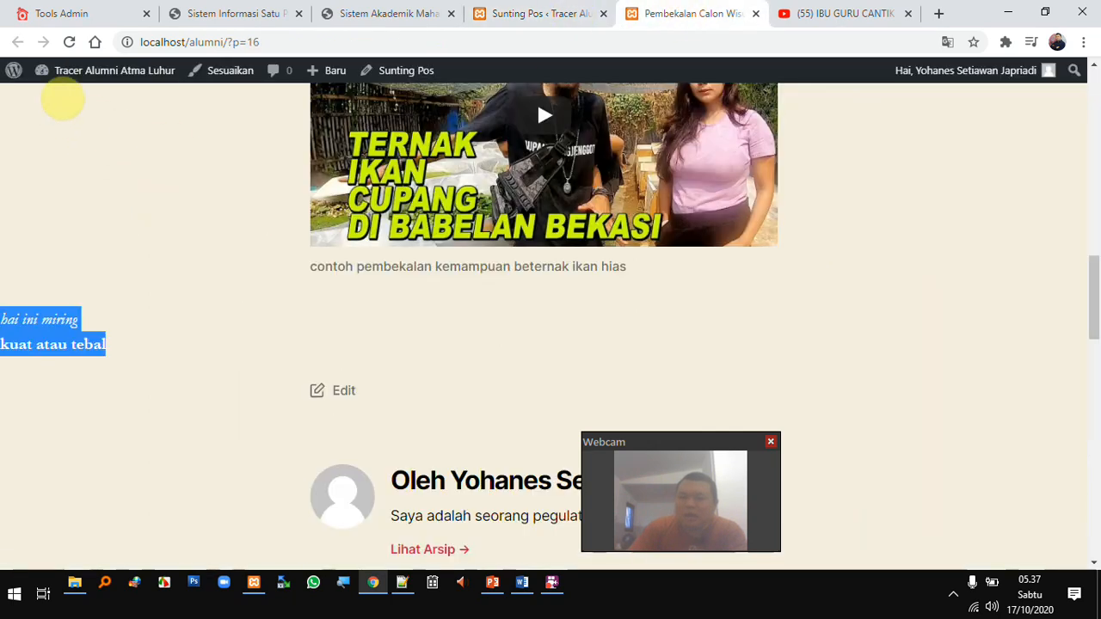
scroll(172, 164, up, 10)
key(F5)
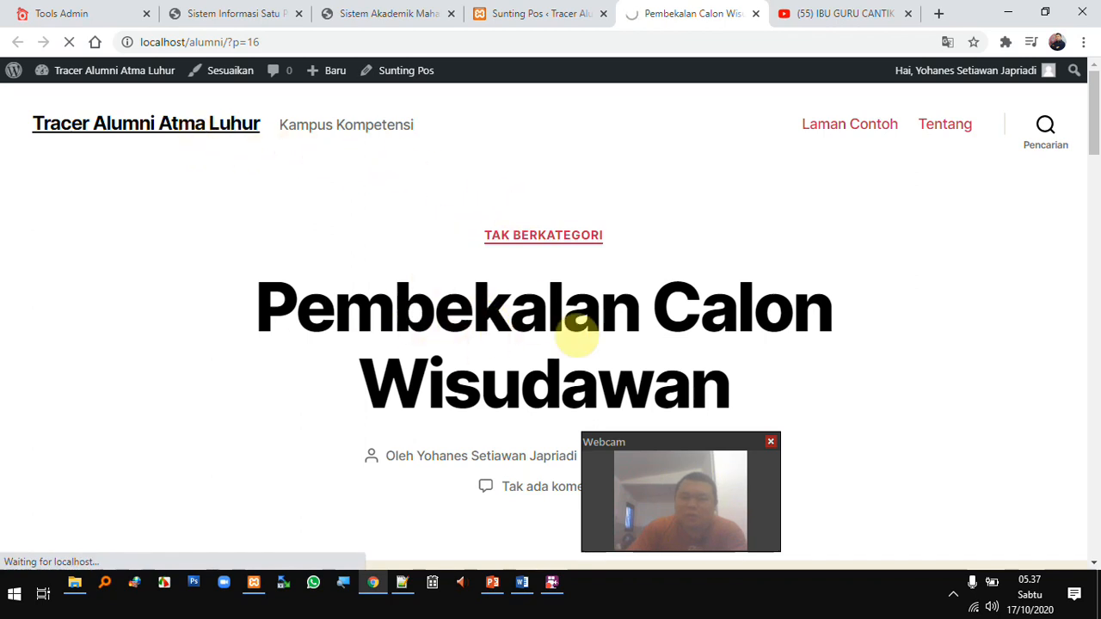
drag(705, 465, 1001, 456)
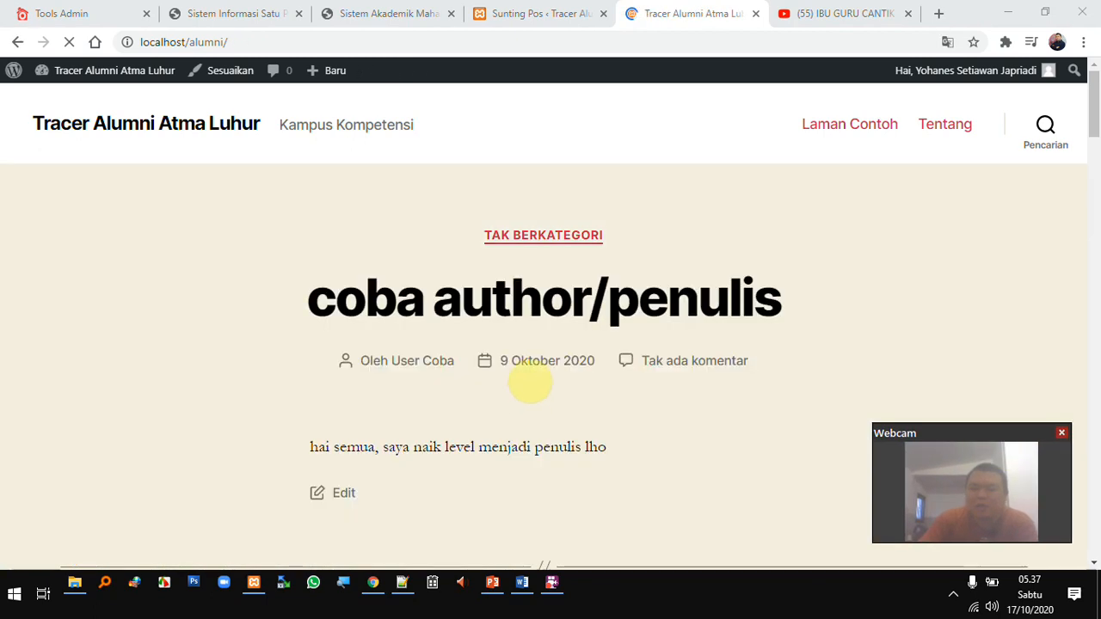
scroll(524, 374, down, 5)
scroll(526, 323, down, 10)
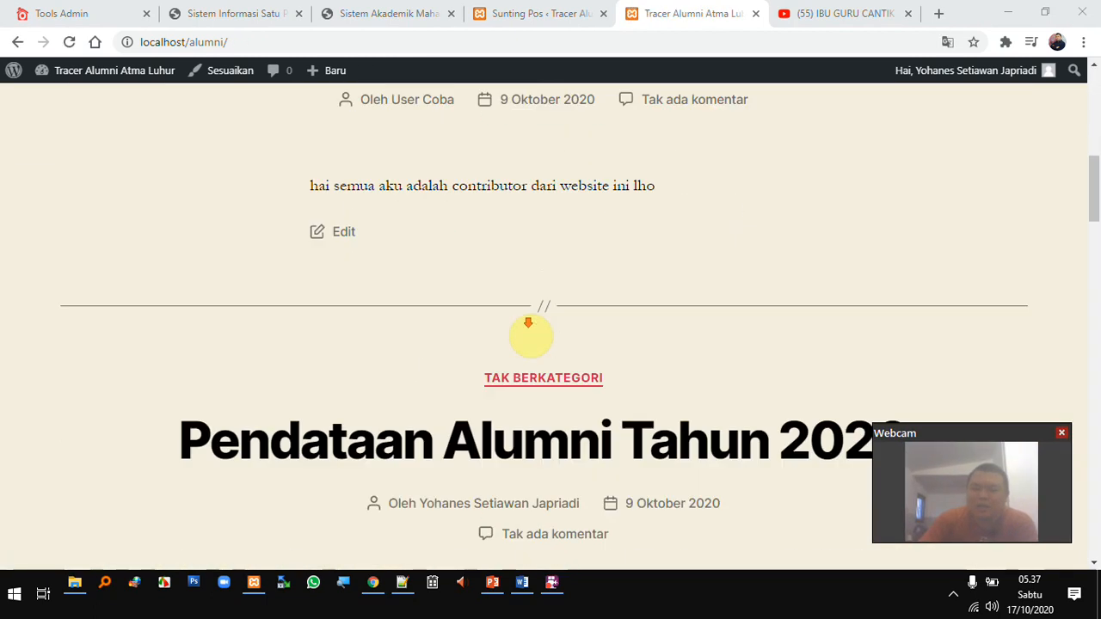
scroll(527, 321, down, 6)
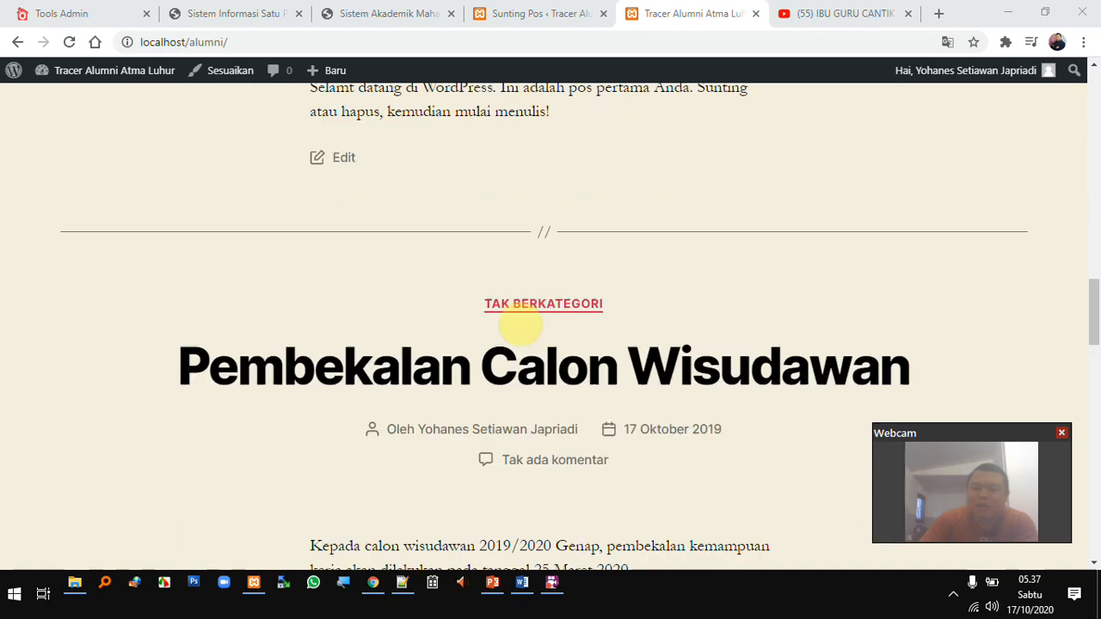
scroll(714, 294, up, 5)
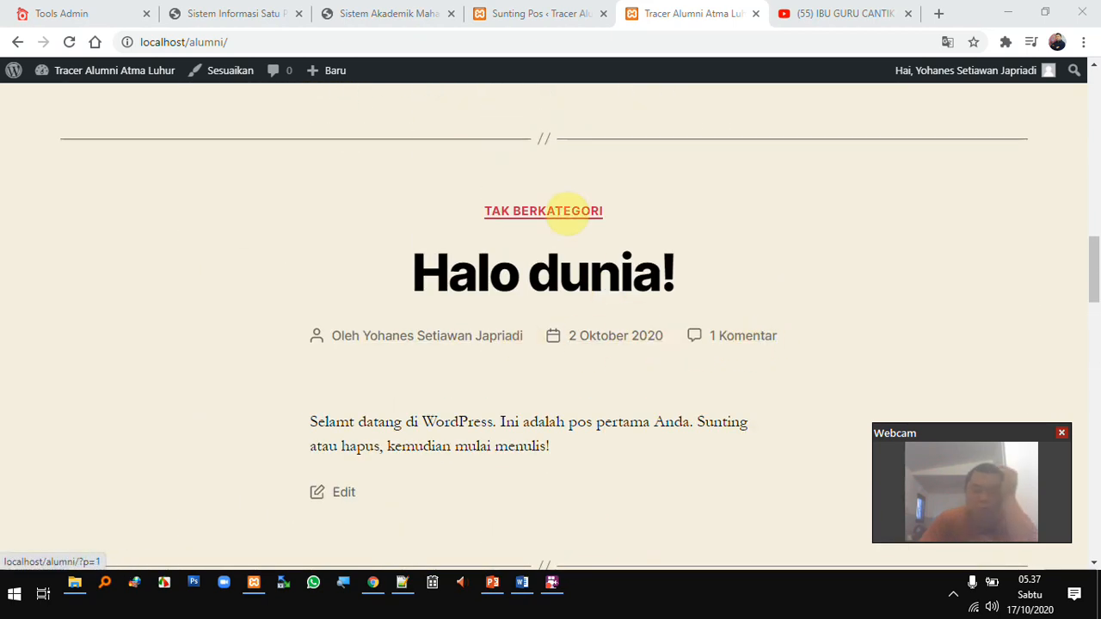
Return to the post editor, change the publish date to 18 Oktober 2020 and update the post
click(557, 22)
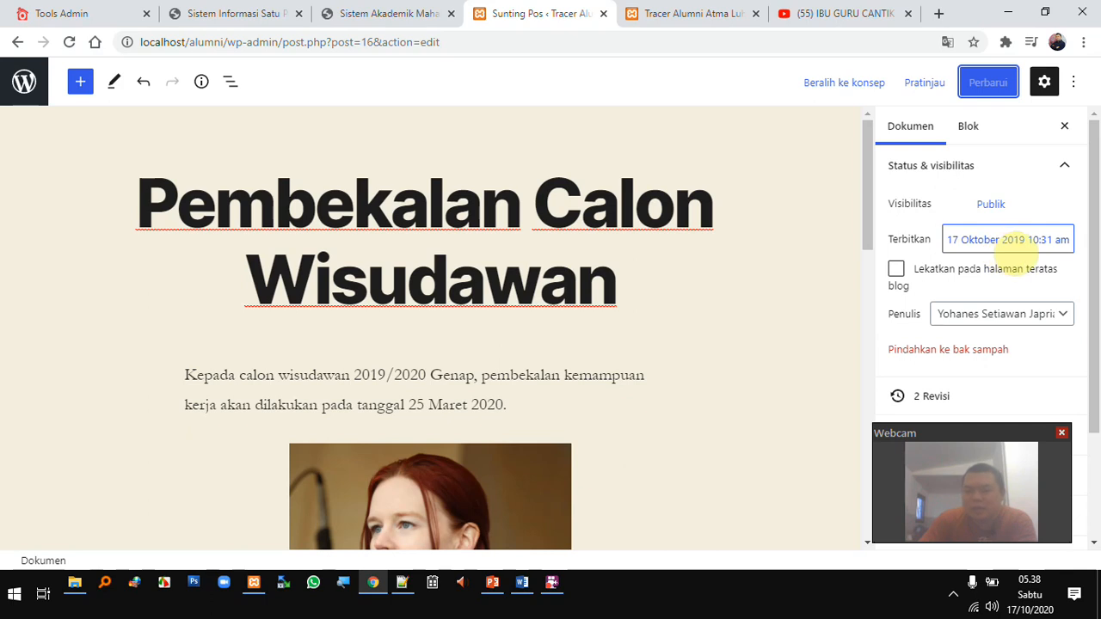
click(1010, 241)
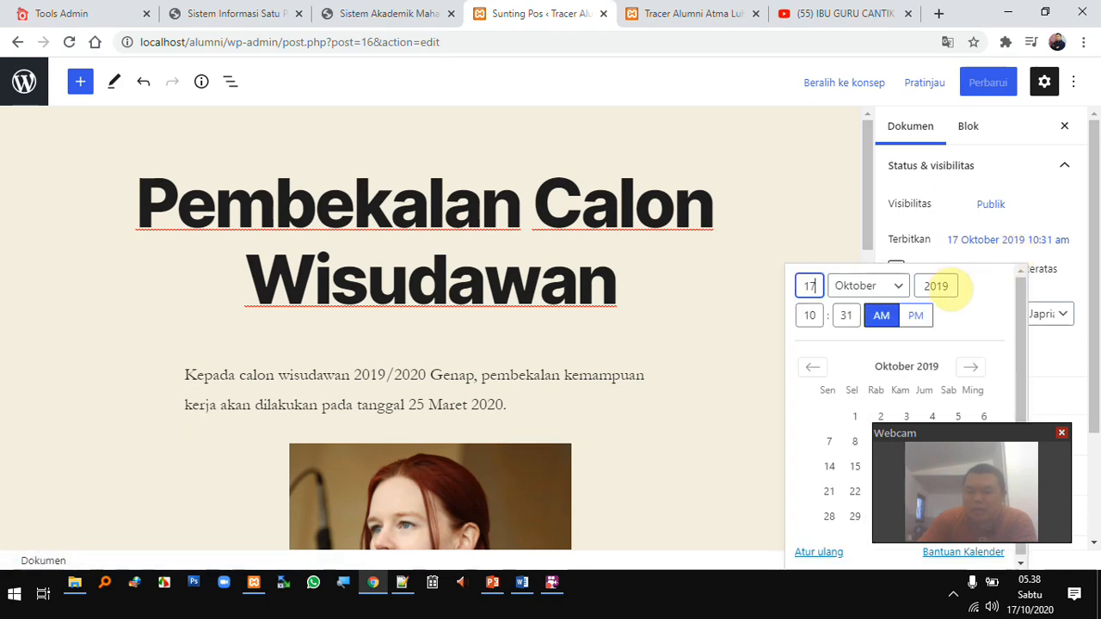
double_click(949, 289)
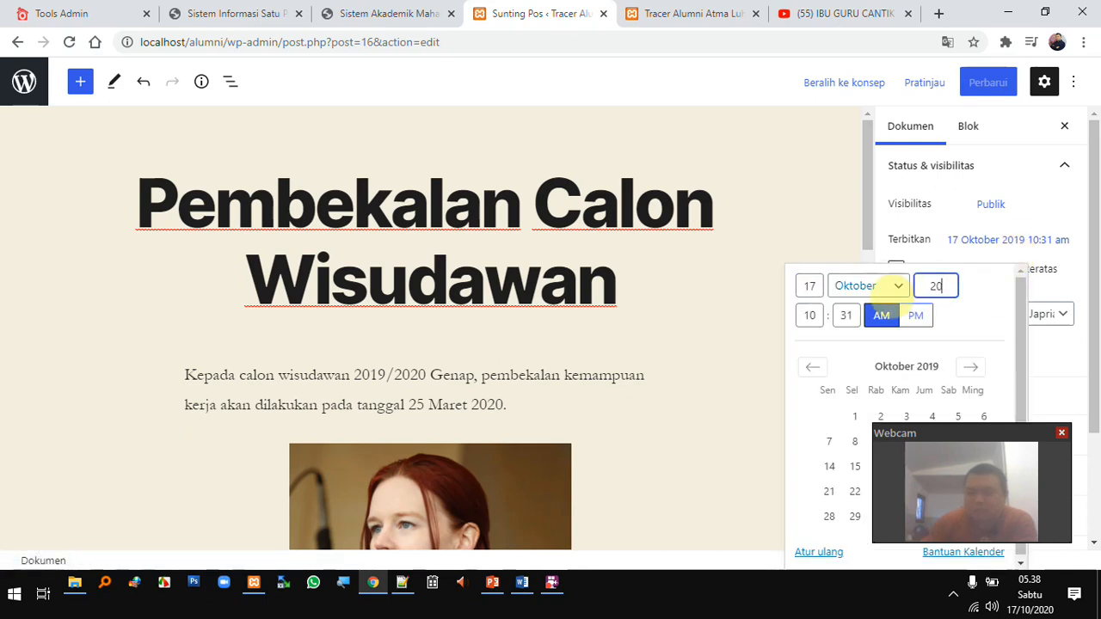
click(1004, 325)
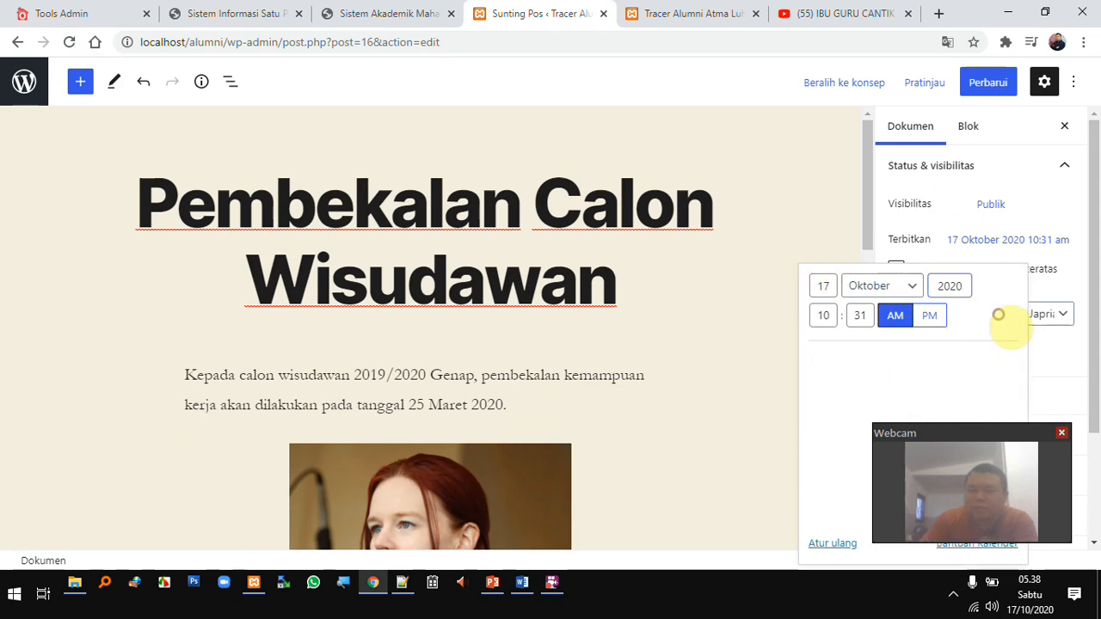
drag(1014, 433, 732, 428)
click(986, 467)
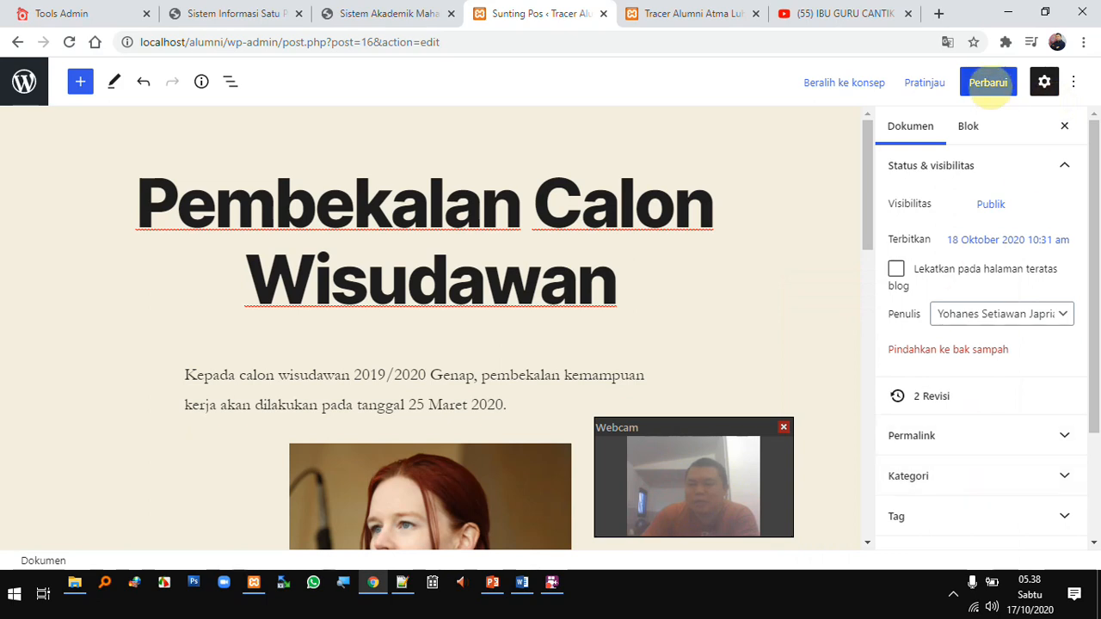
click(994, 86)
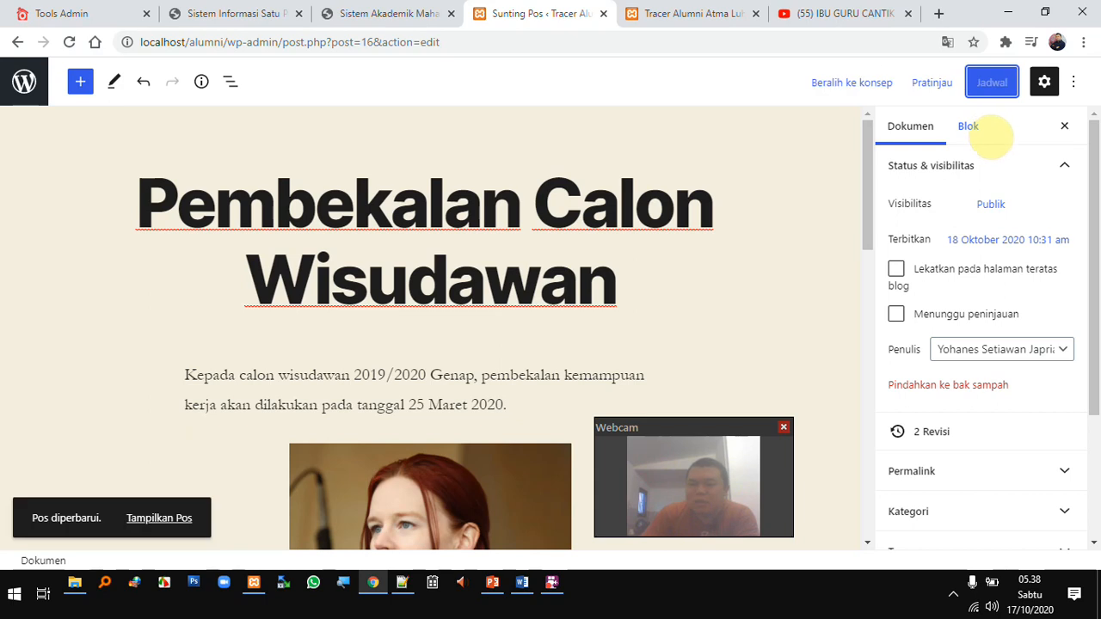
Reload the site's home page and check whether Pembekalan Calon Wisudawan is listed among the posts
click(718, 13)
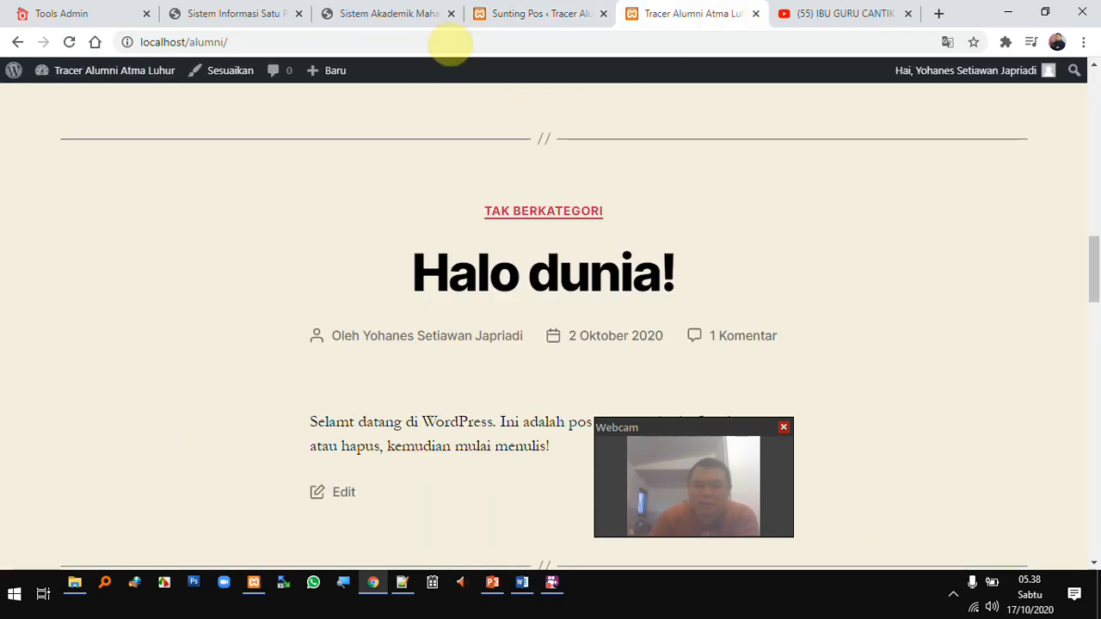
click(472, 41)
key(Return)
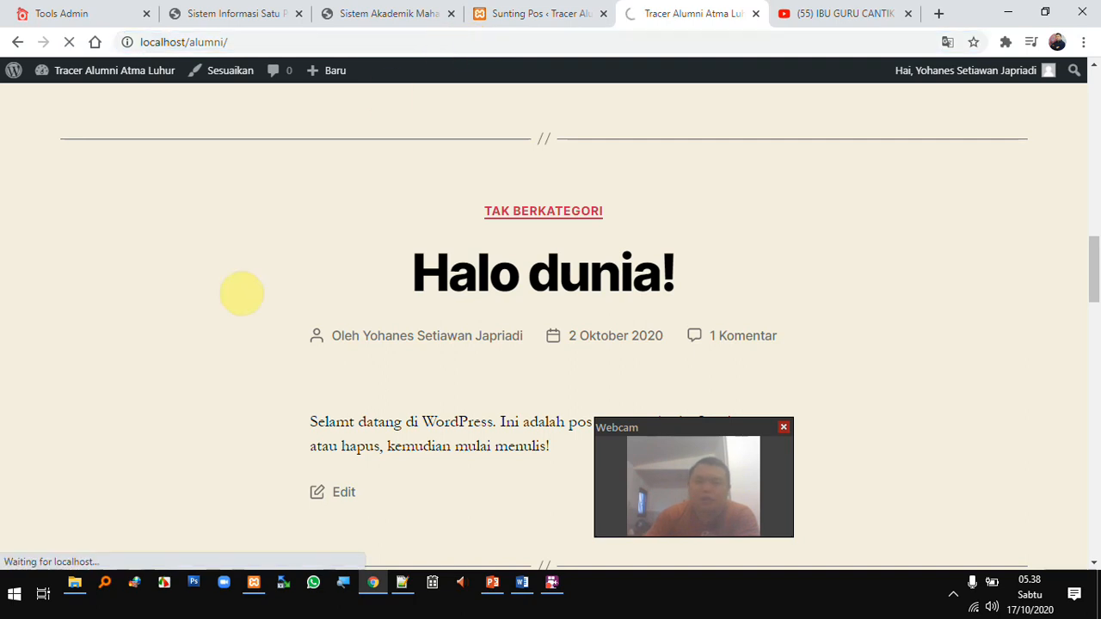
scroll(619, 346, down, 5)
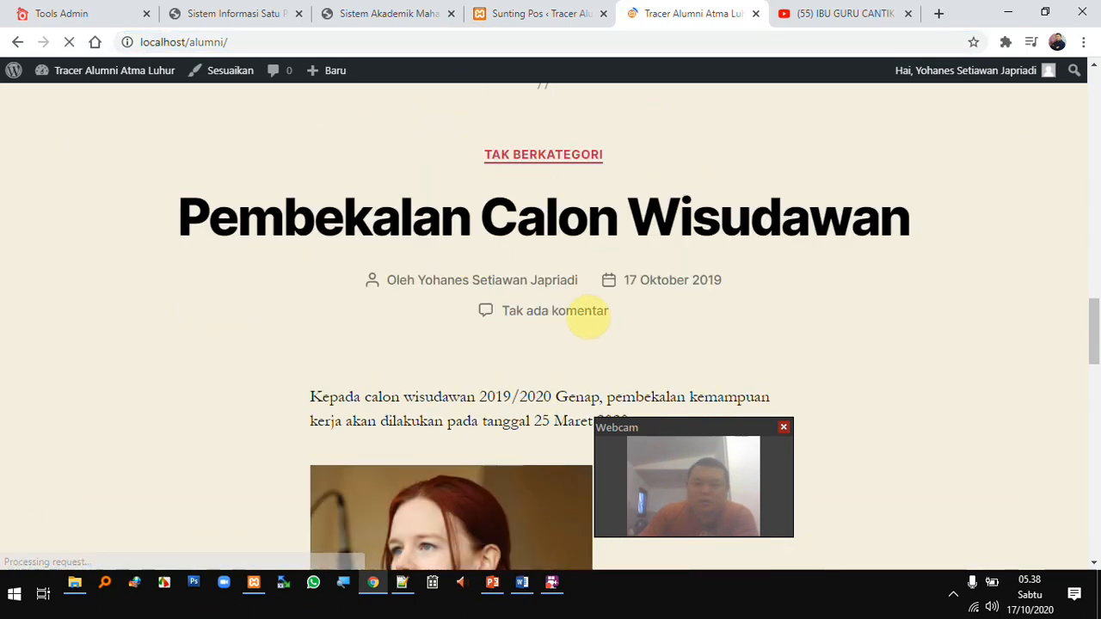
scroll(595, 284, down, 12)
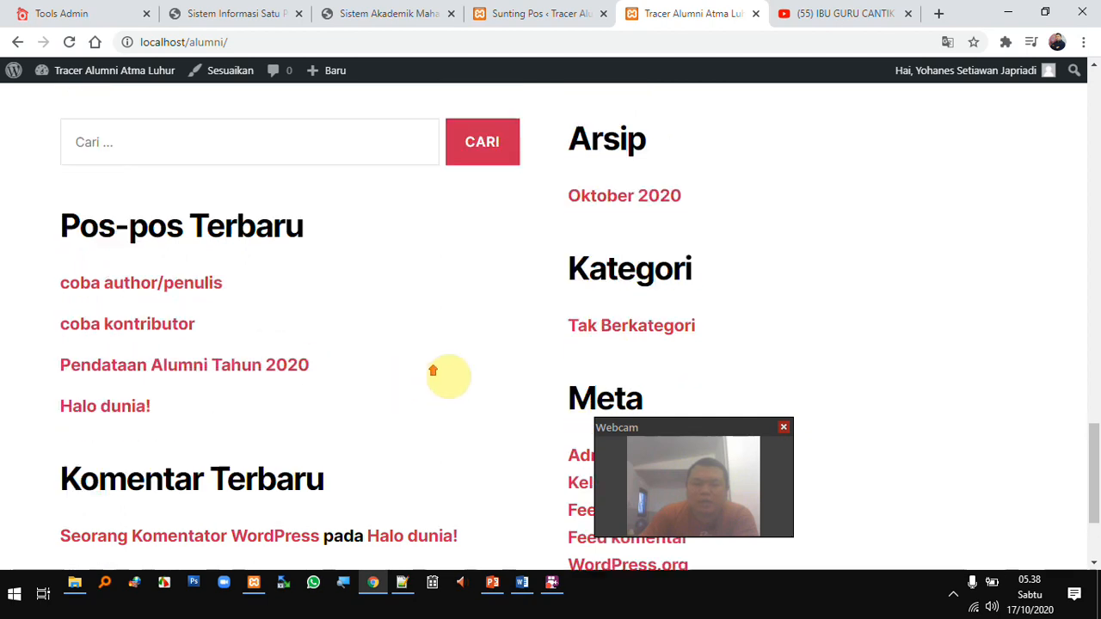
scroll(432, 375, up, 12)
scroll(471, 365, up, 2)
scroll(474, 349, down, 3)
Return to the post editor and examine the available authors under Penulis, leaving the selection as it is
click(563, 13)
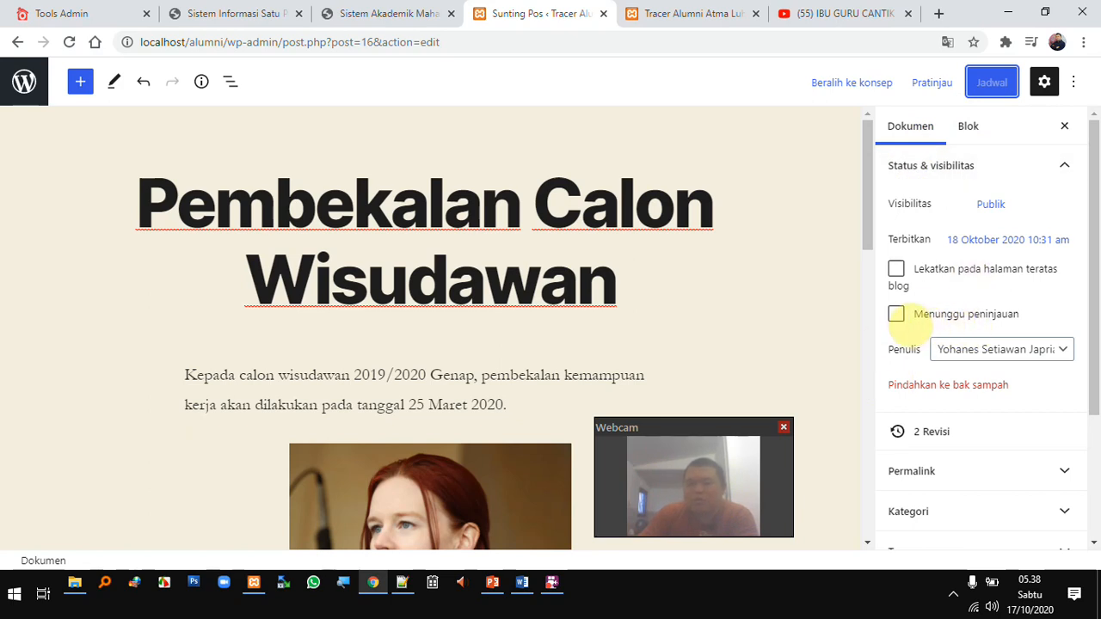
click(1004, 355)
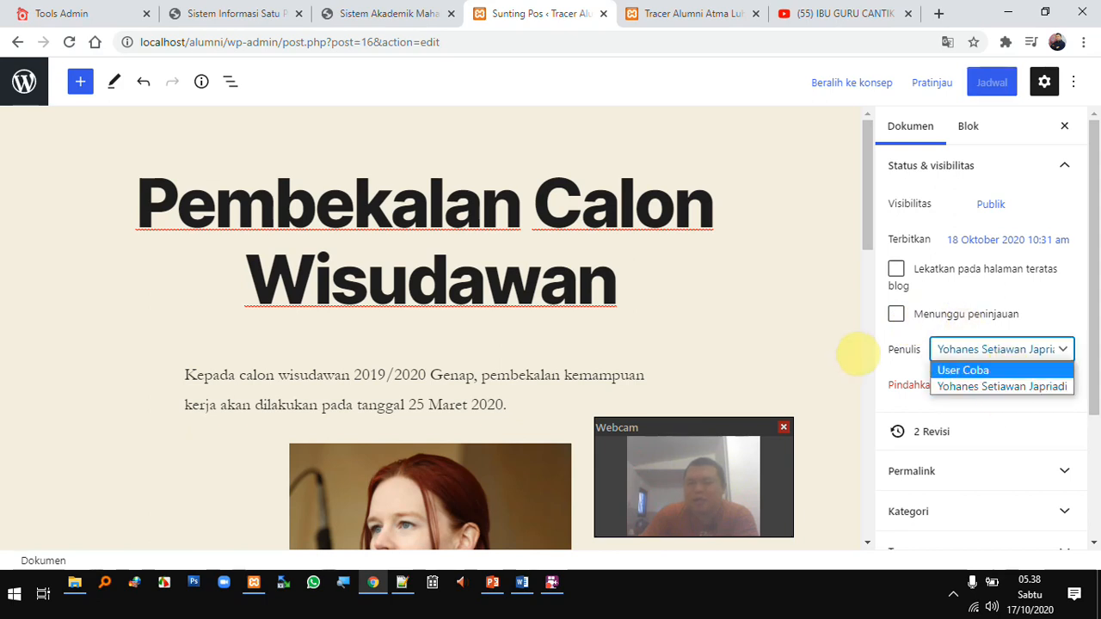
click(879, 337)
Show the post's revisions and compare the content of the current revision with the previous one
scroll(954, 412, down, 1)
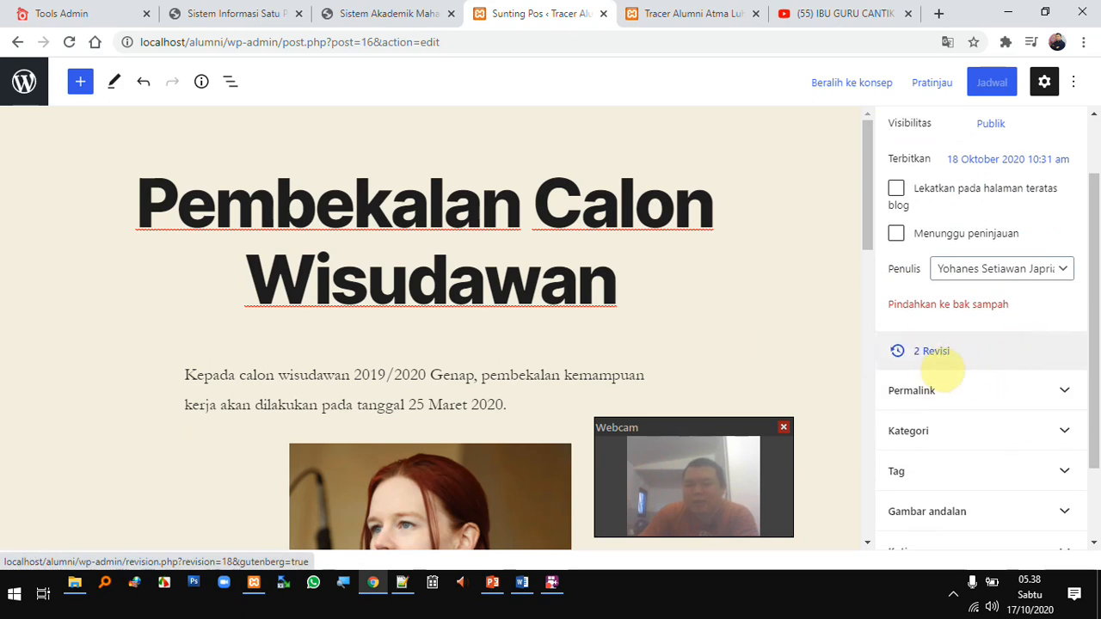
click(936, 352)
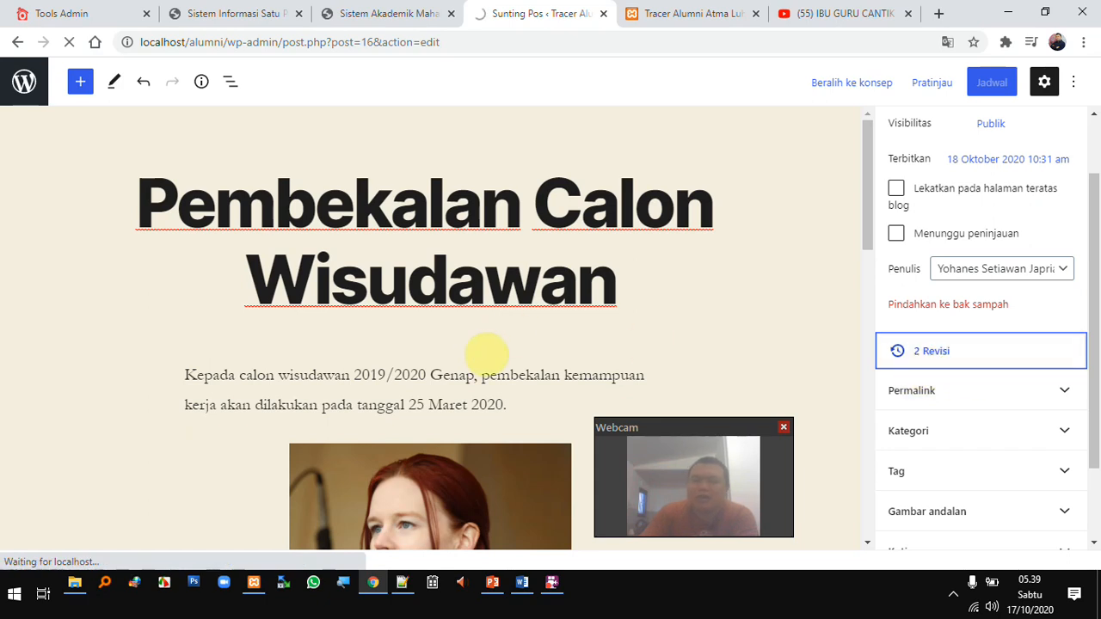
scroll(679, 327, down, 2)
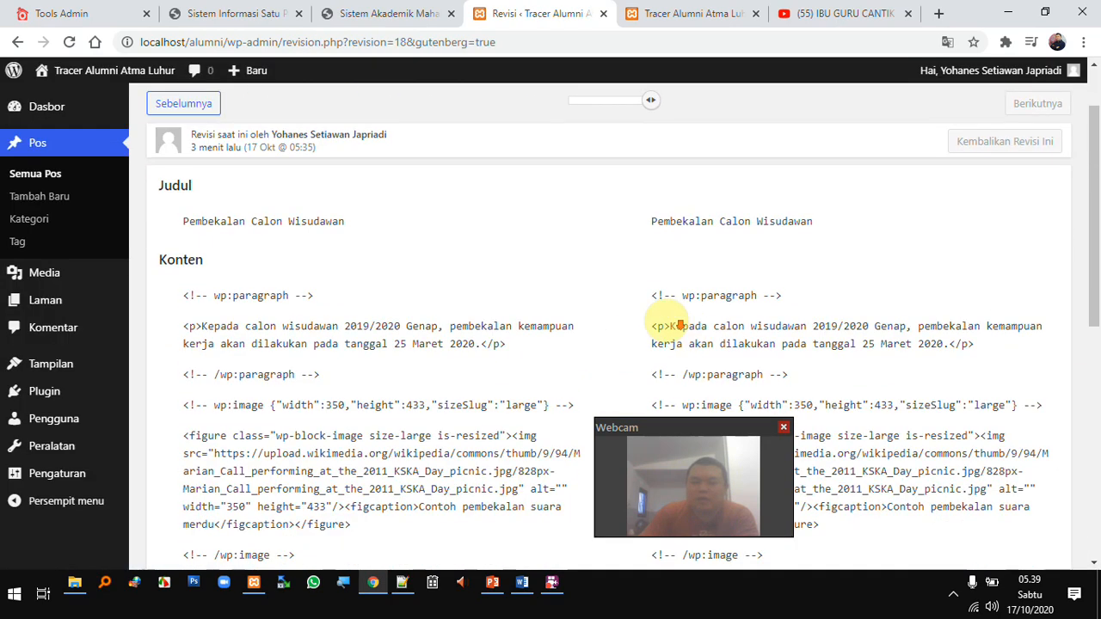
scroll(550, 319, down, 5)
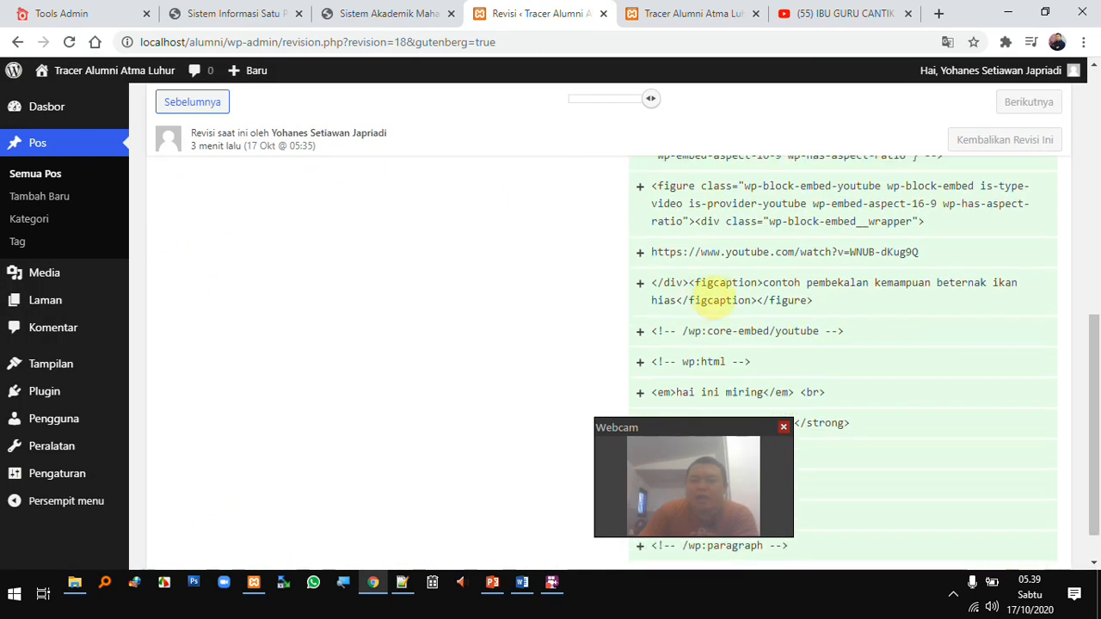
scroll(718, 284, down, 1)
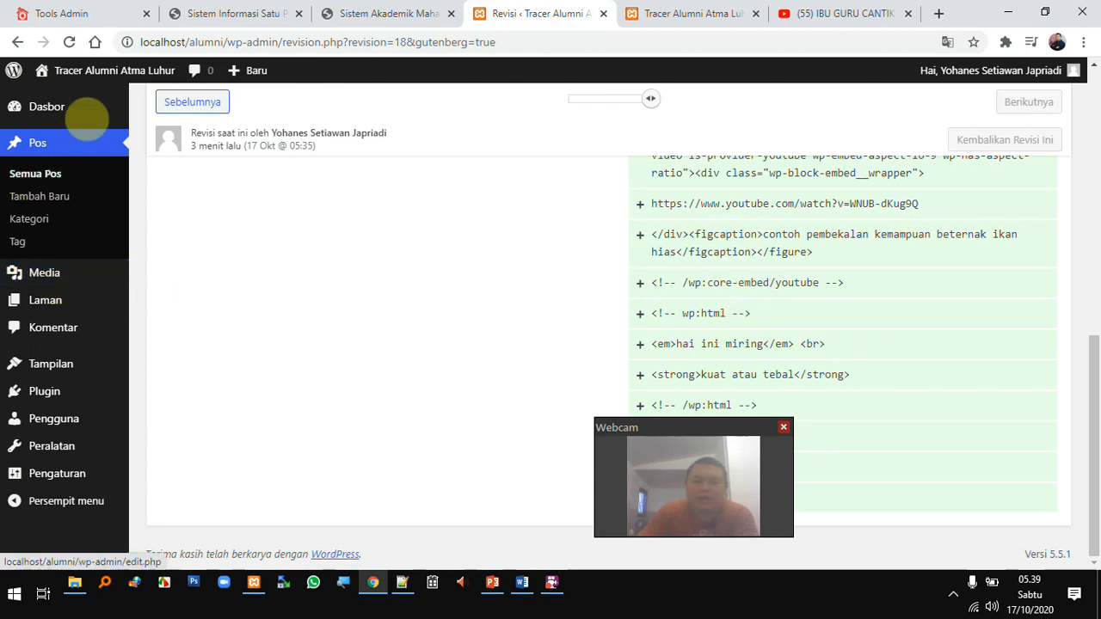
Go back to the post editor, expand the Permalink settings and open the post's link
click(18, 42)
scroll(1019, 318, down, 3)
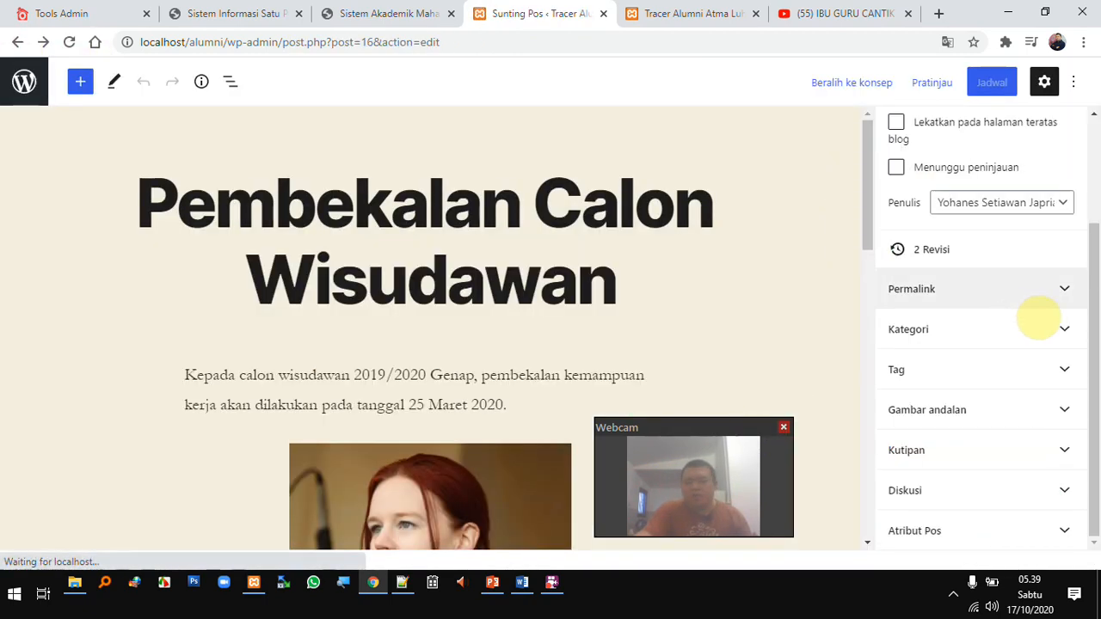
click(1063, 325)
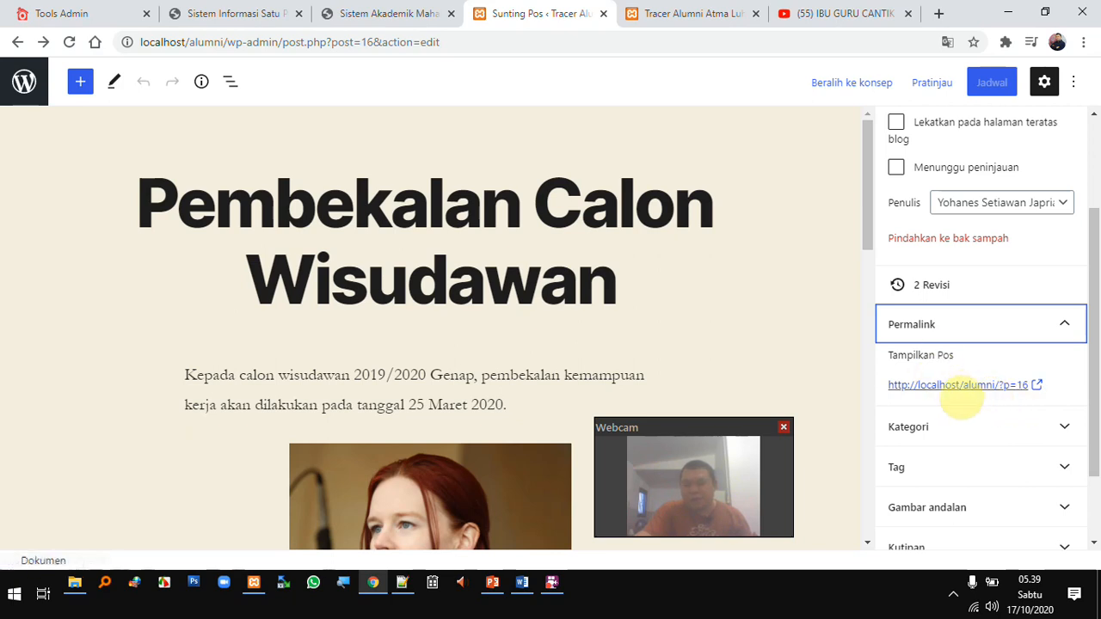
click(984, 391)
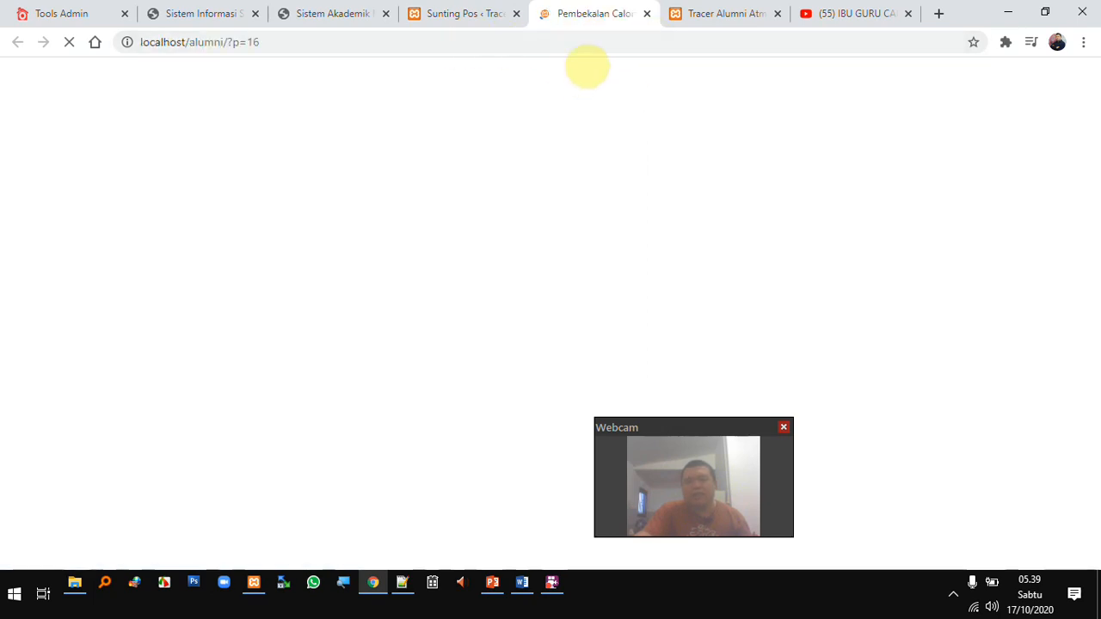
Return to the post editor and expand the Kategori settings to examine the category options
click(486, 19)
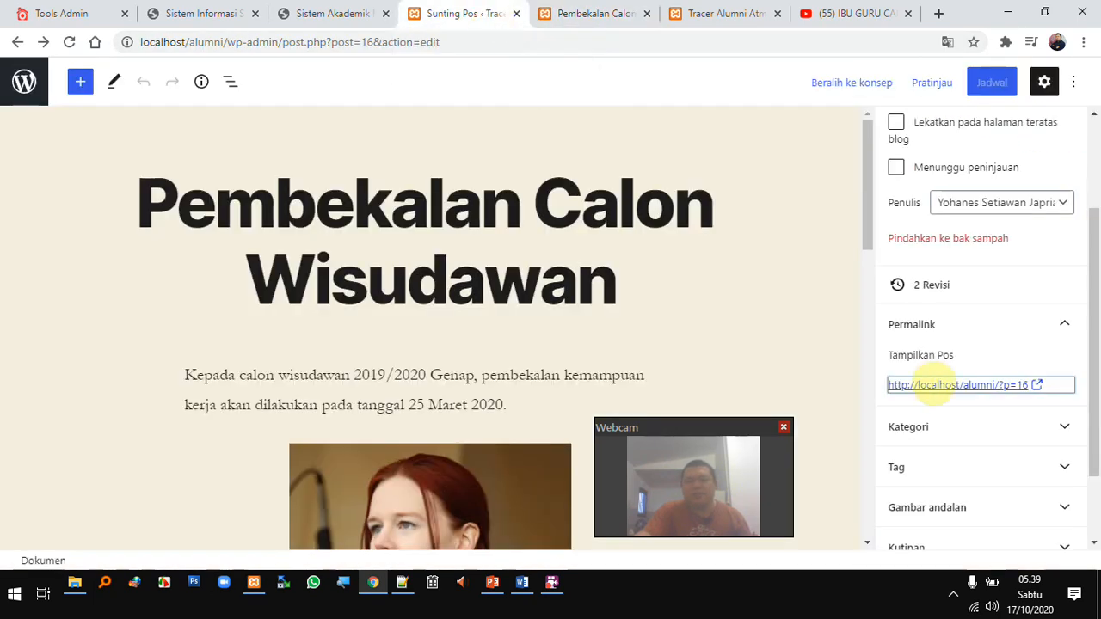
scroll(975, 353, down, 1)
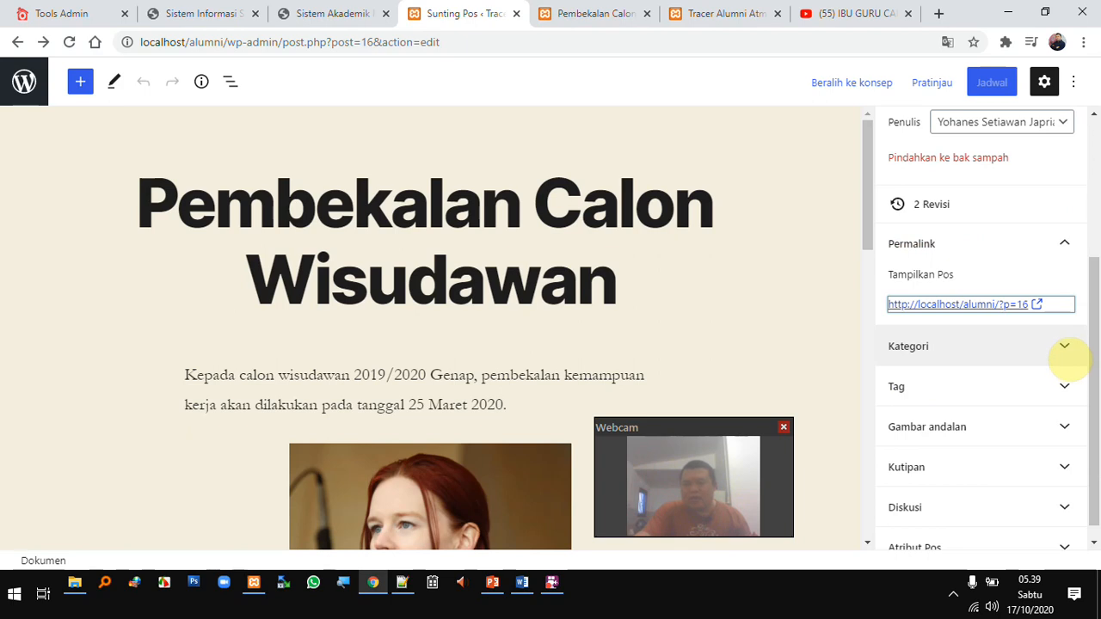
click(1064, 347)
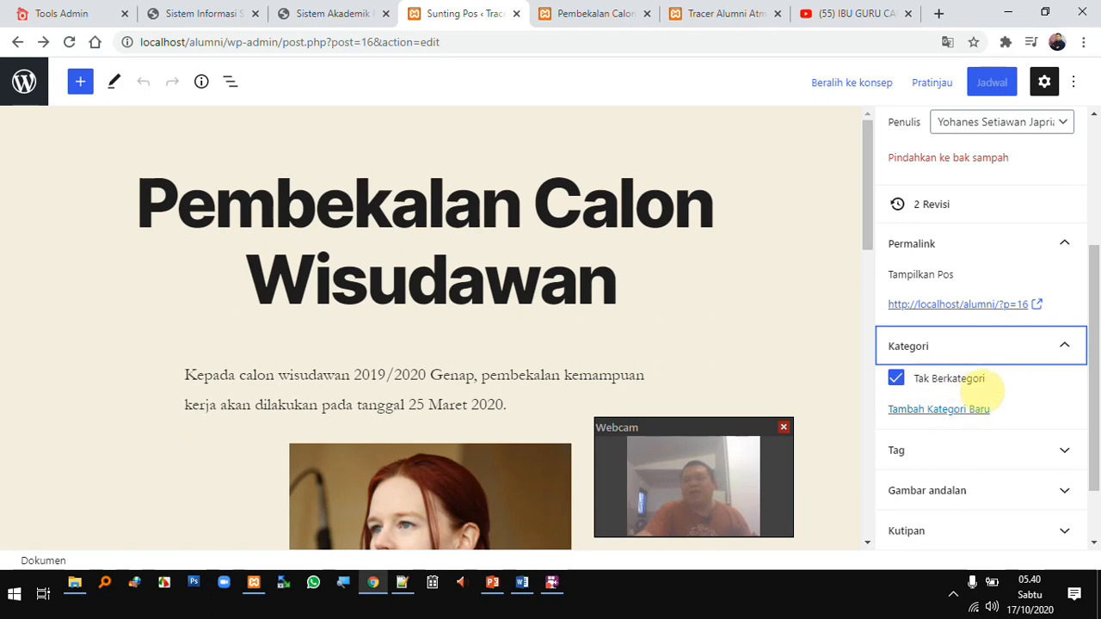
scroll(985, 386, down, 1)
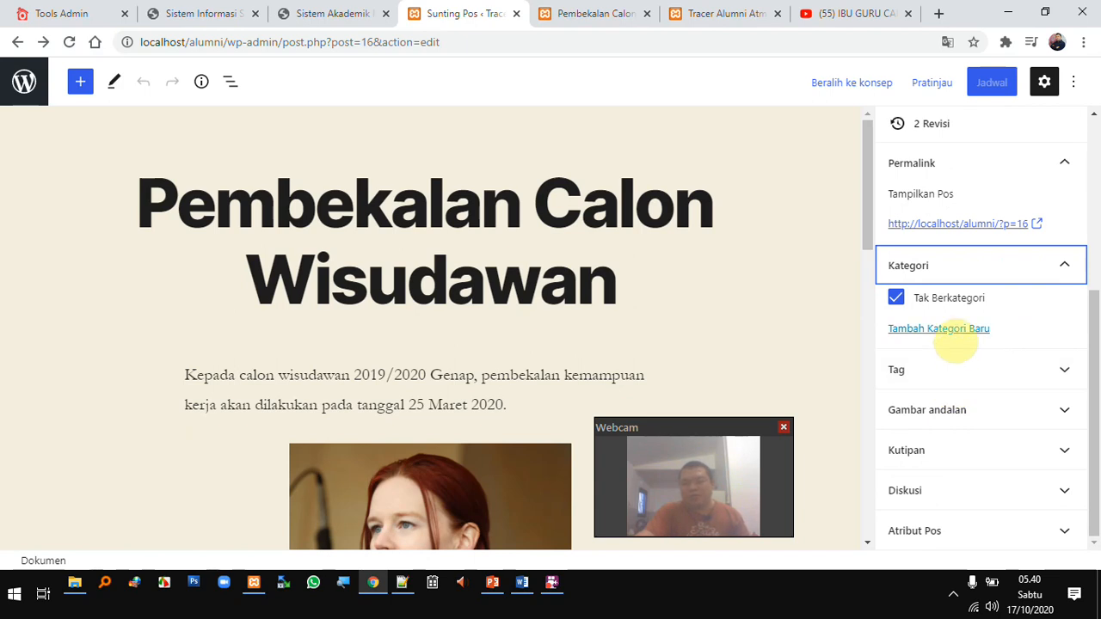
Create a new category "Info Alumni" for the post, unassign Tak Berkategori, and check the category shown on the open post page
click(939, 328)
click(953, 378)
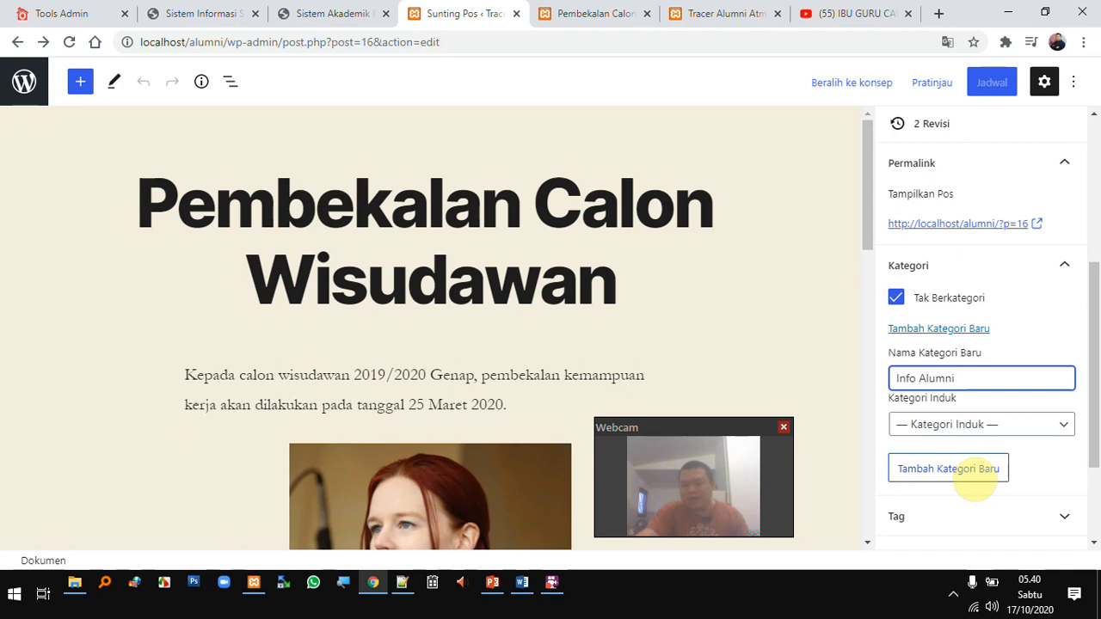
click(967, 468)
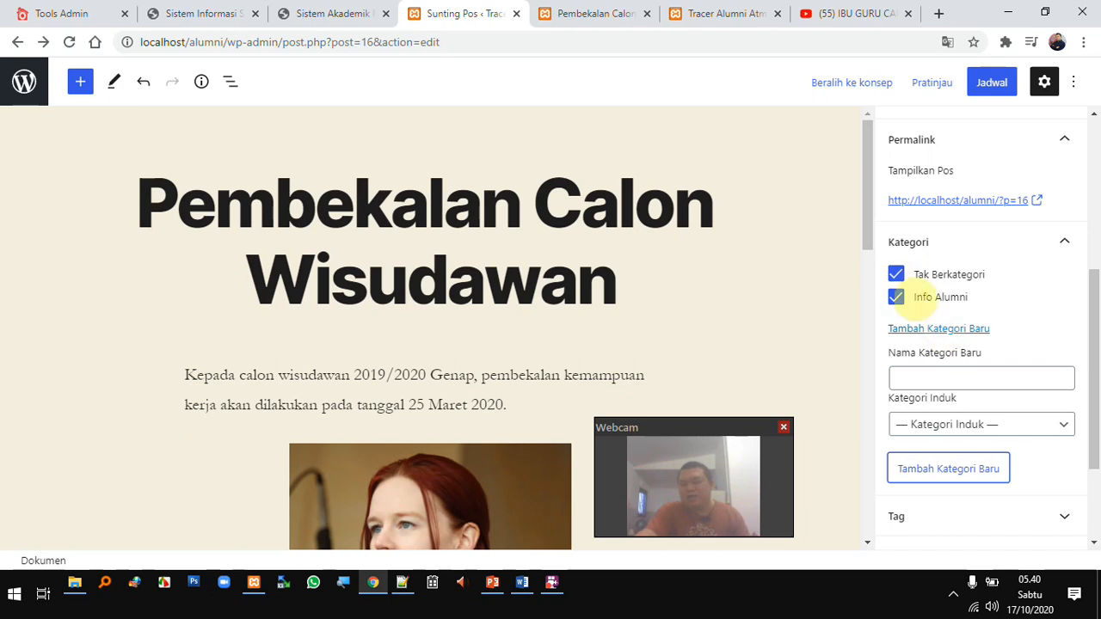
click(896, 275)
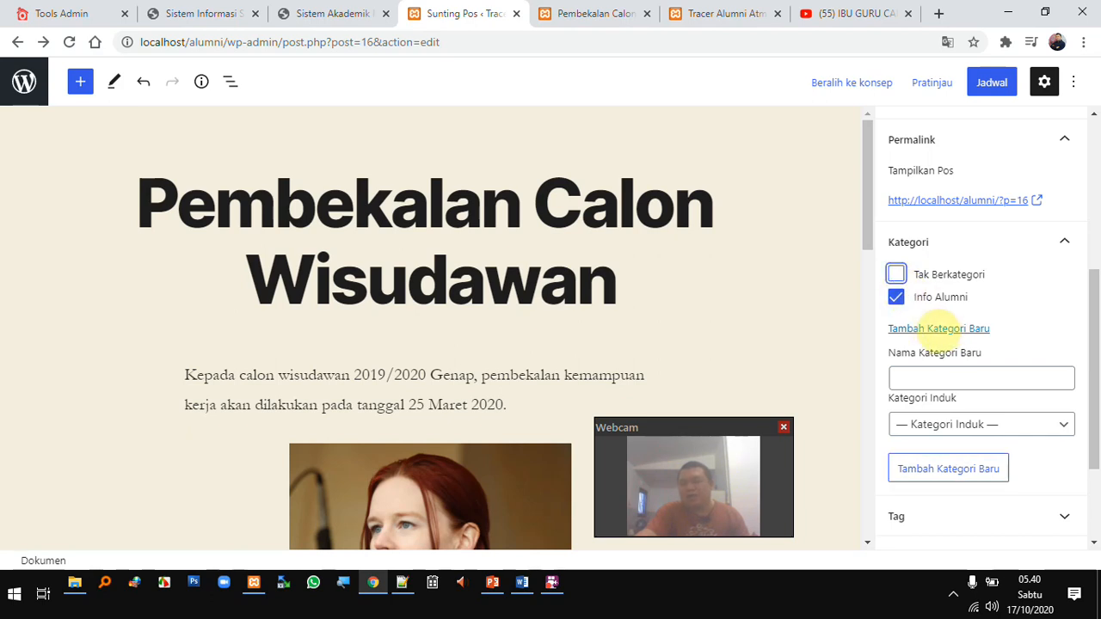
click(607, 14)
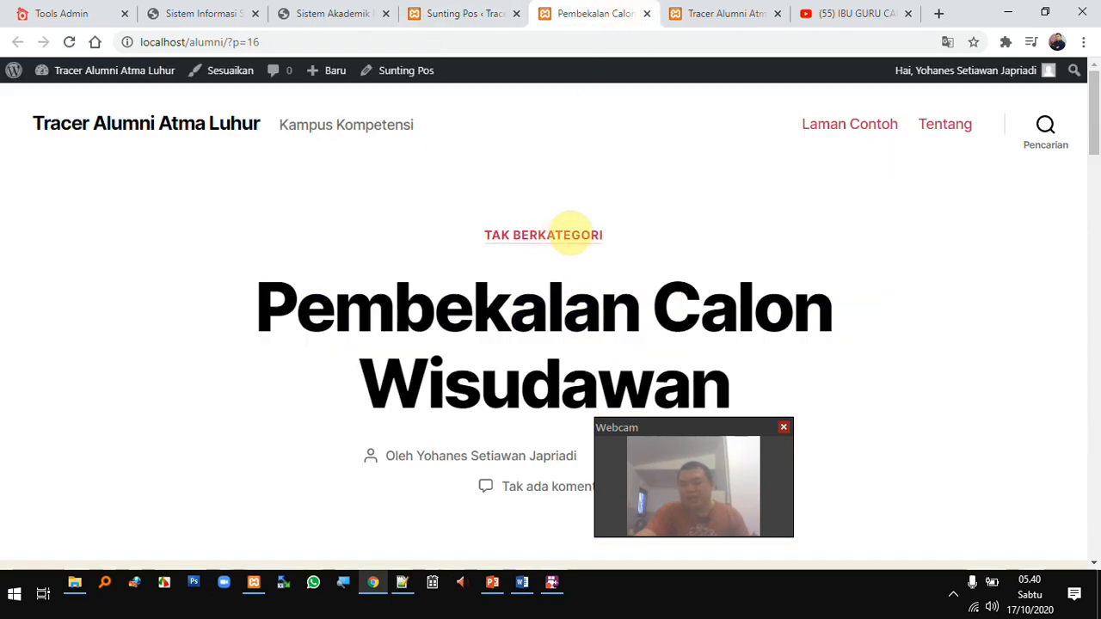
click(465, 13)
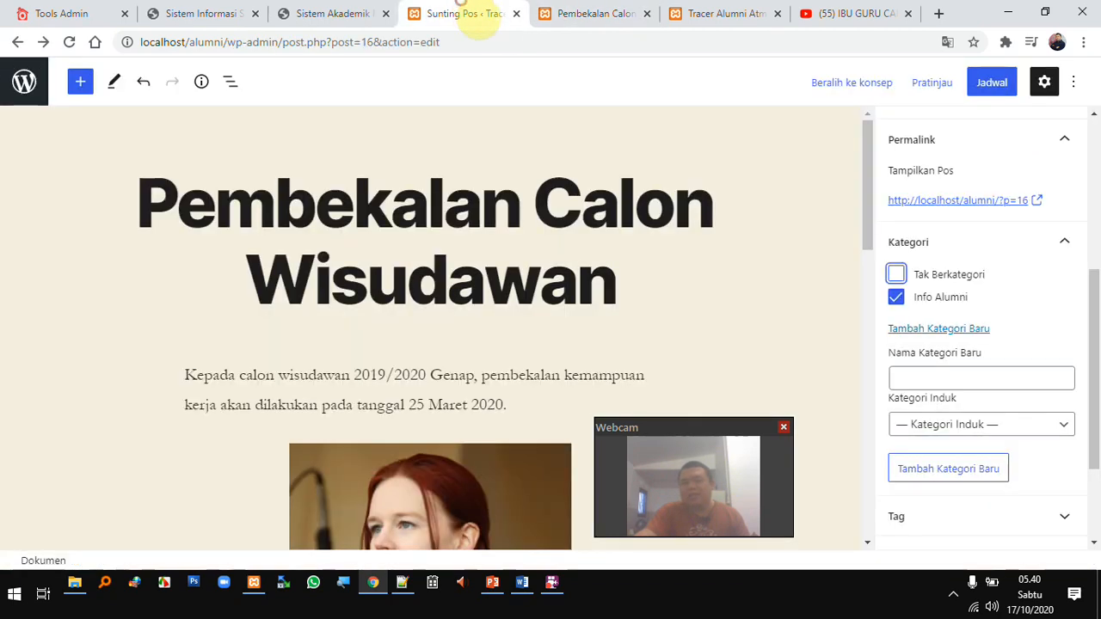
Add the tags "calon wisudawan" and "wisudawan keren" to the post
scroll(954, 344, down, 1)
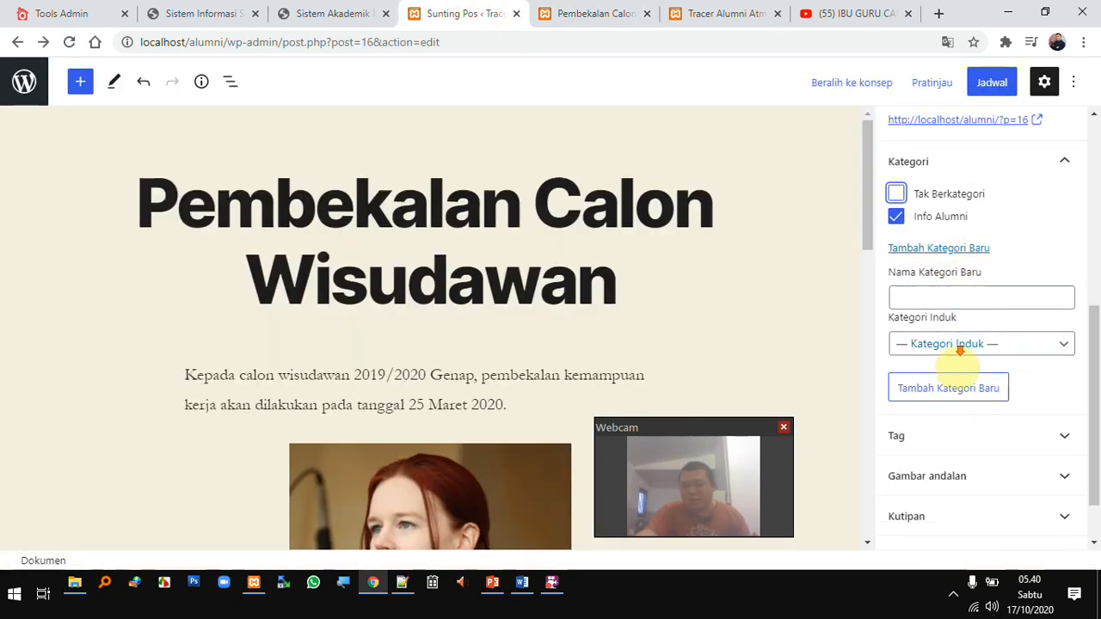
scroll(972, 357, down, 1)
click(1056, 368)
scroll(983, 394, down, 1)
click(948, 349)
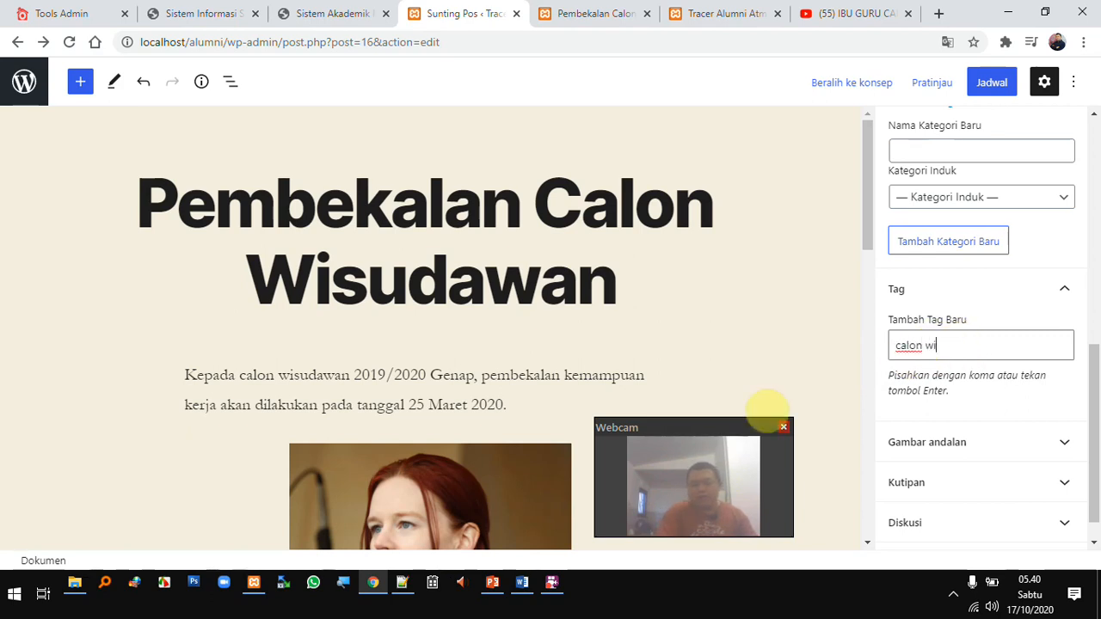
key(Return)
text(wisudawan atma luhur)
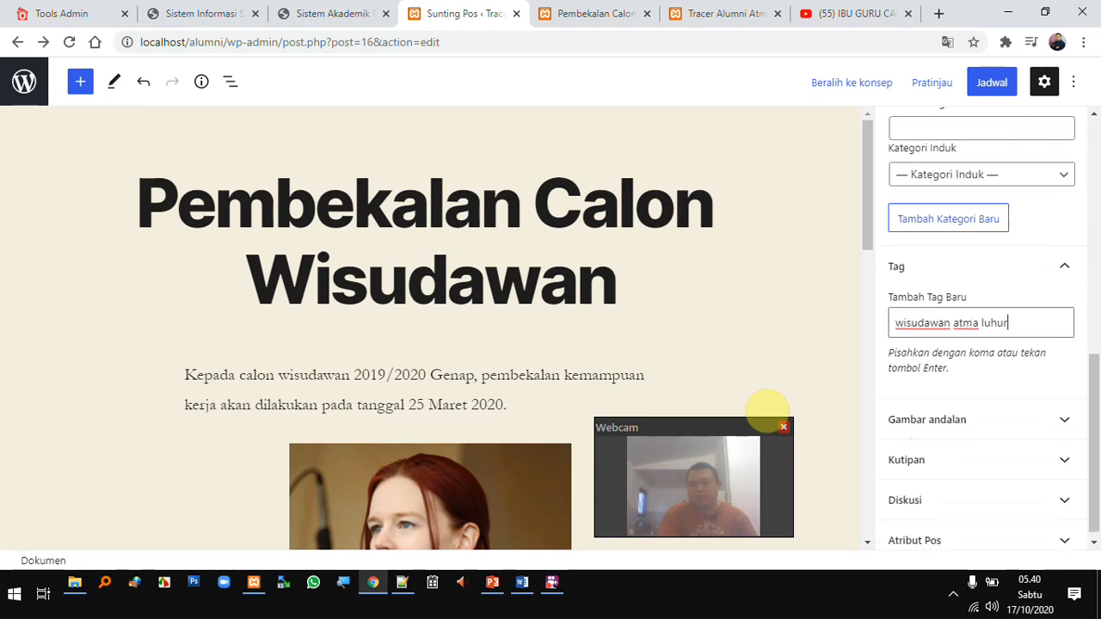
key(Return)
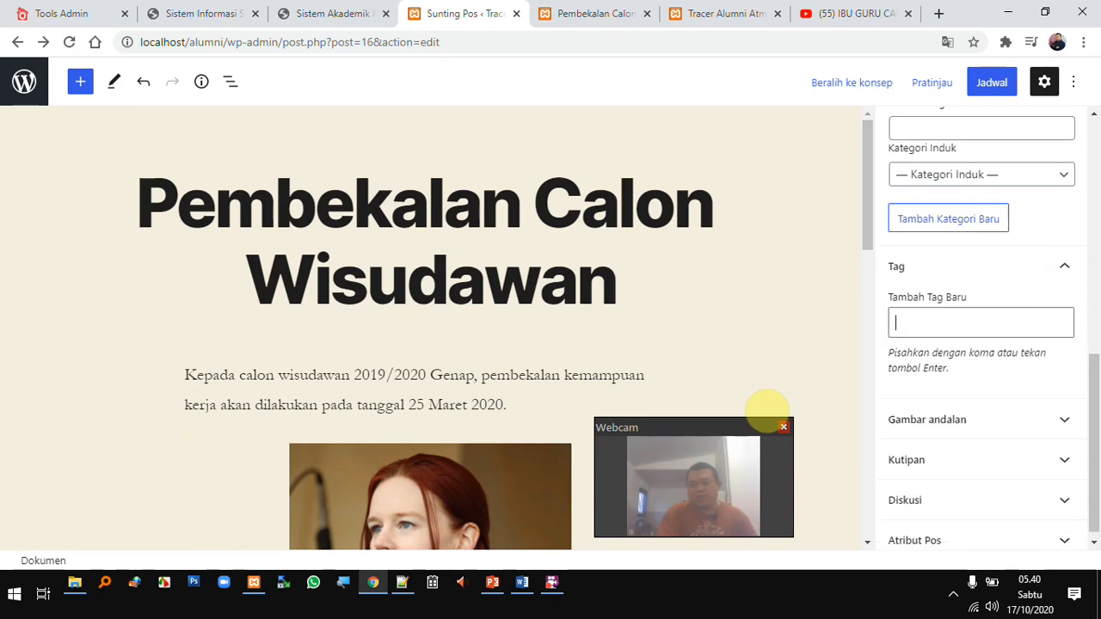
text(wisudaw)
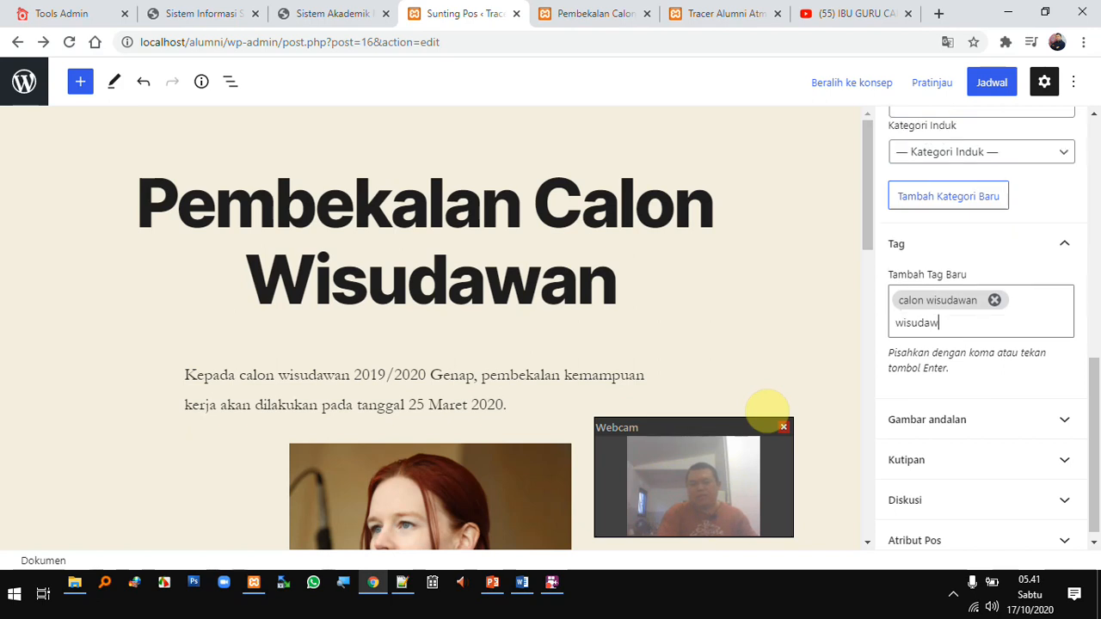
text(an keren)
key(Return)
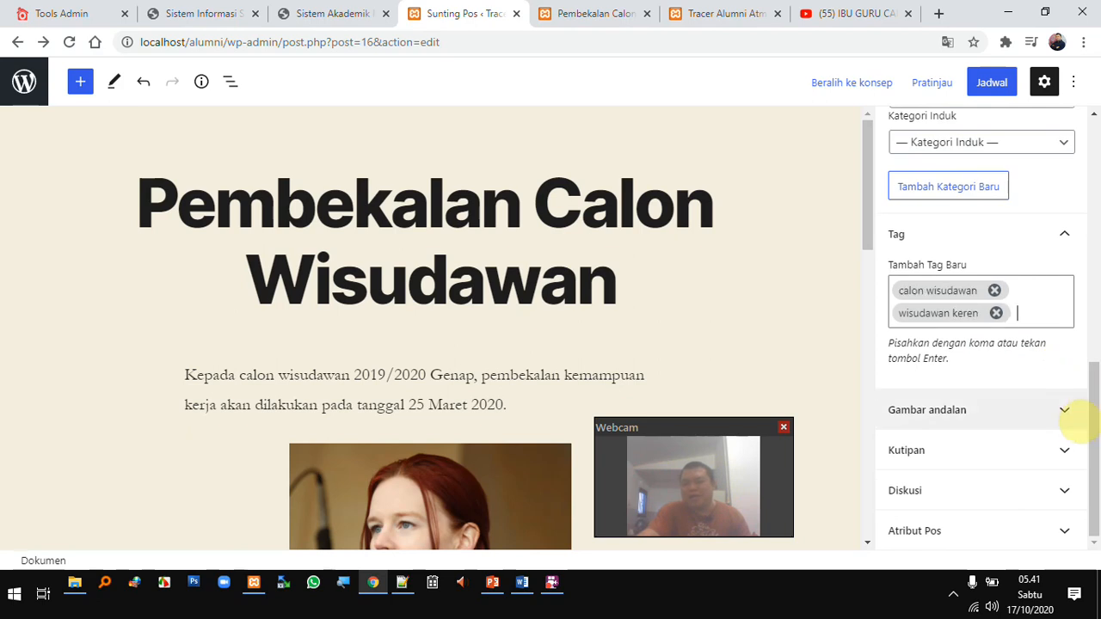
Upload the Chevrolet Corvette CR-5 Race Car 04 picture from the GAMBAR\CARS folder on drive D: for the post's Gambar andalan
click(1066, 411)
scroll(1023, 422, down, 1)
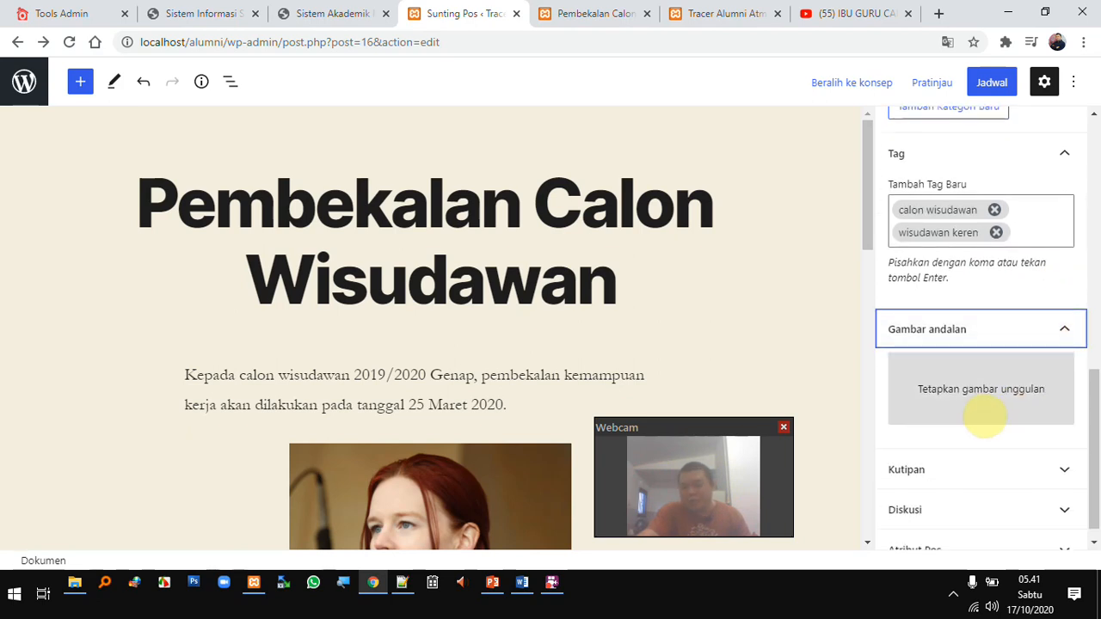
click(963, 390)
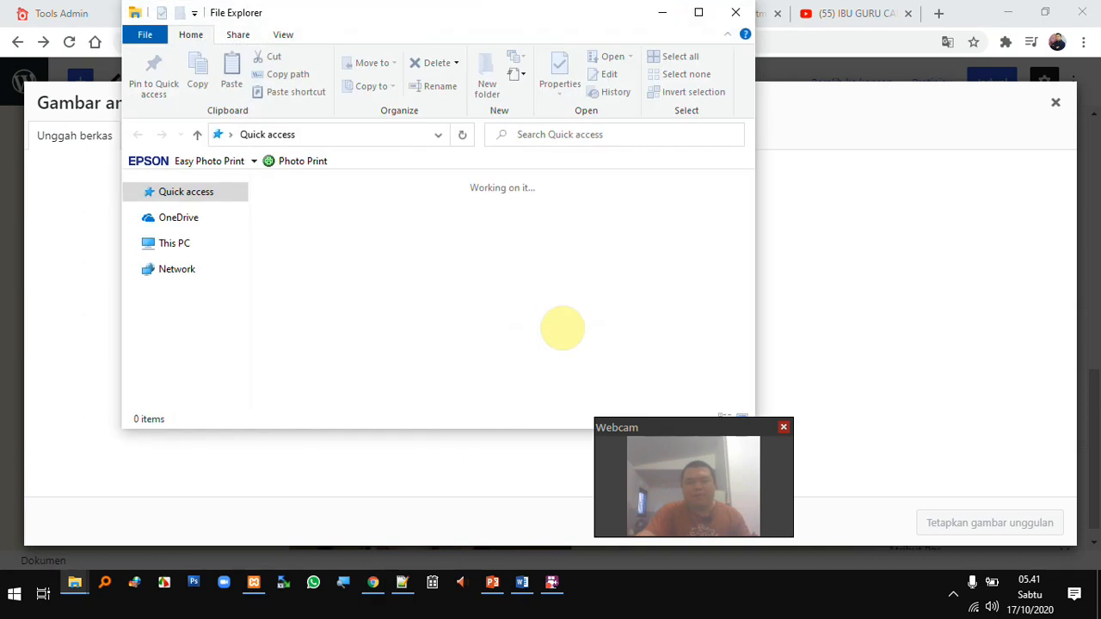
click(239, 342)
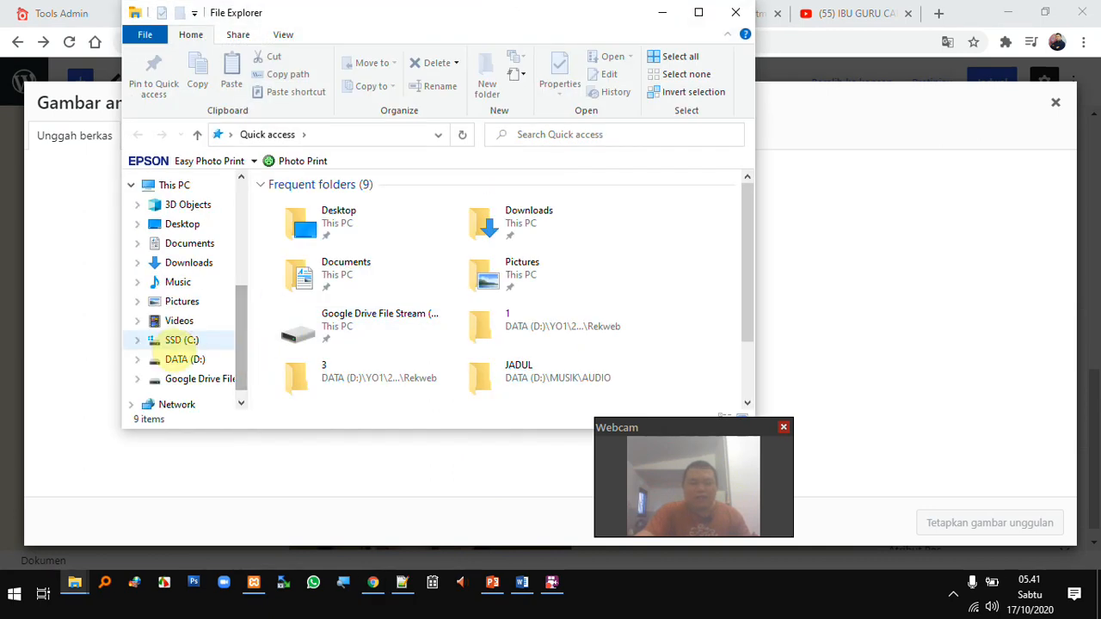
click(194, 359)
double_click(320, 252)
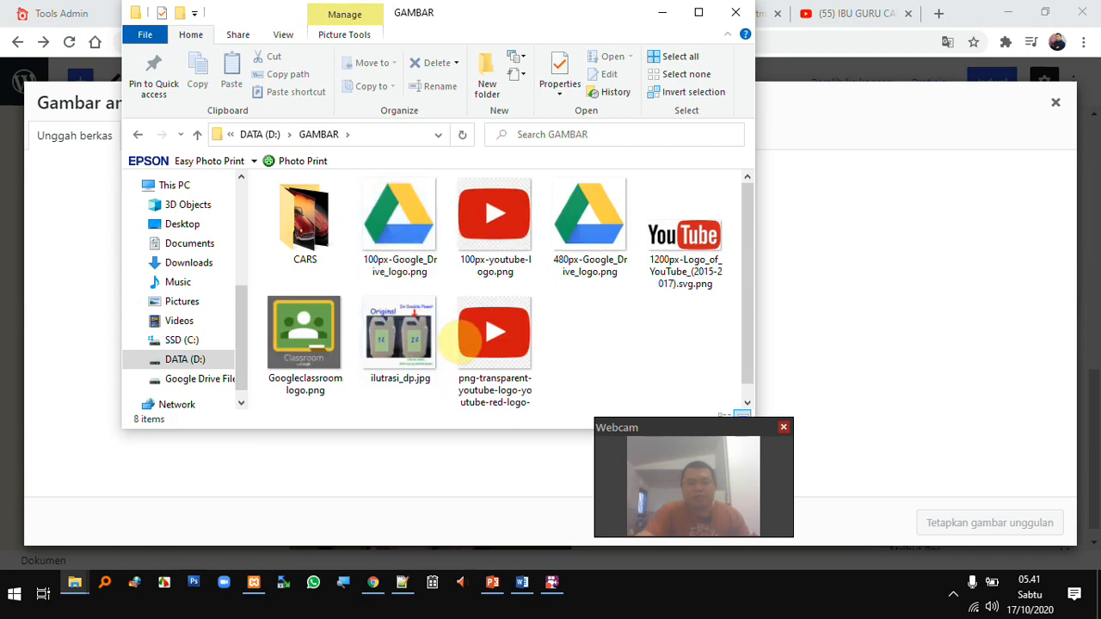
double_click(344, 227)
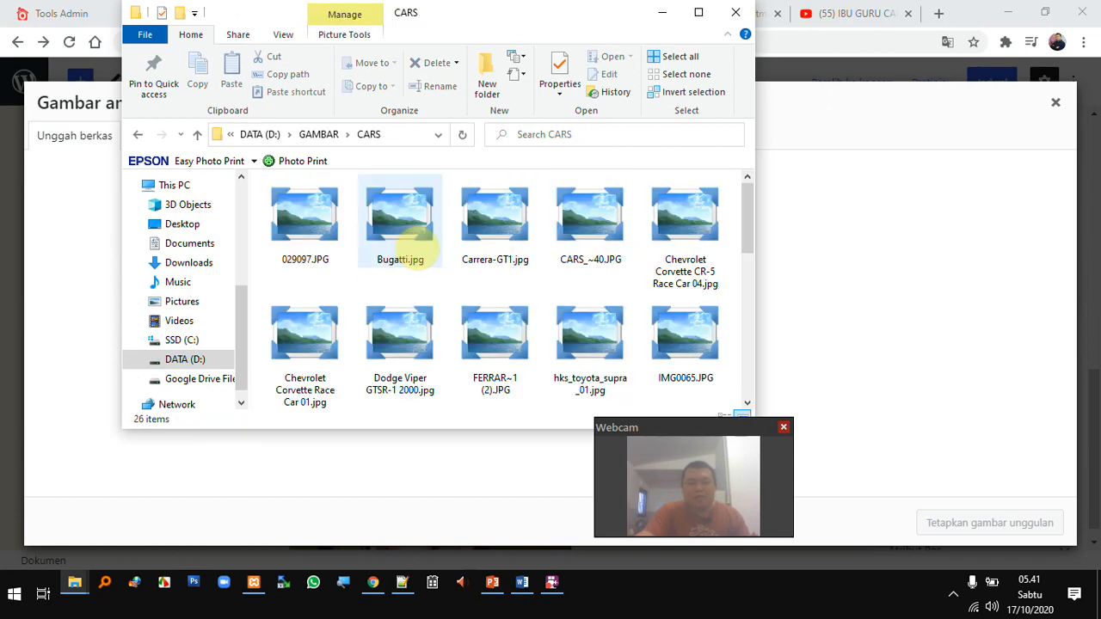
drag(684, 226, 902, 273)
drag(685, 225, 825, 283)
mouse_move(706, 433)
mouse_down()
mouse_move(803, 432)
mouse_move(693, 430)
mouse_up()
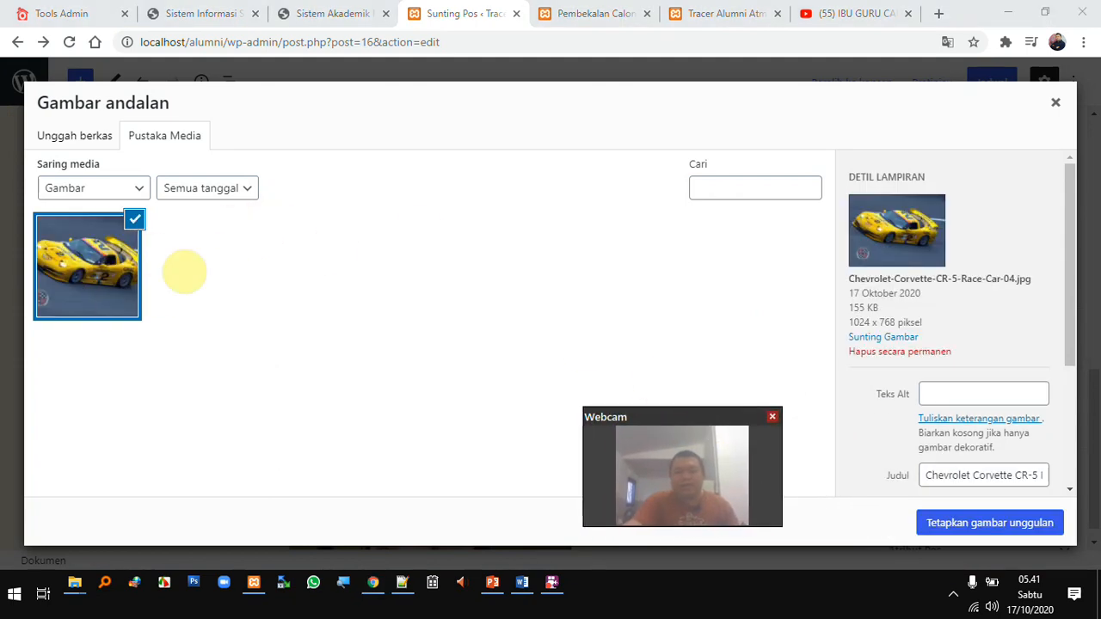
Set the uploaded image's alt text to "Mobil kuning", leaving its caption and description empty
scroll(945, 354, down, 1)
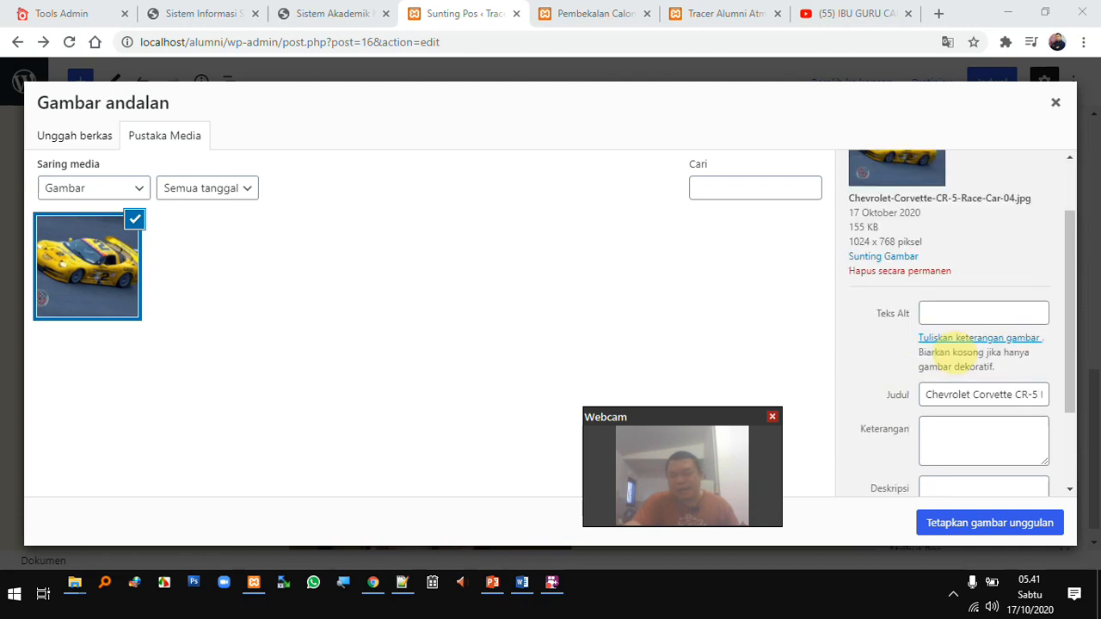
click(980, 313)
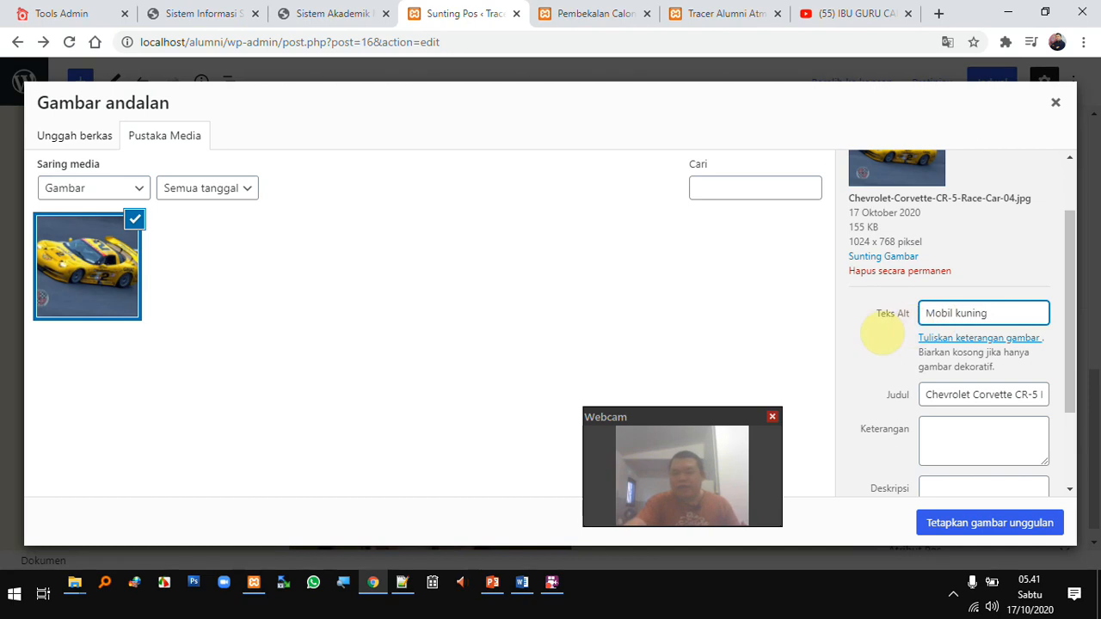
scroll(963, 376, down, 2)
click(961, 354)
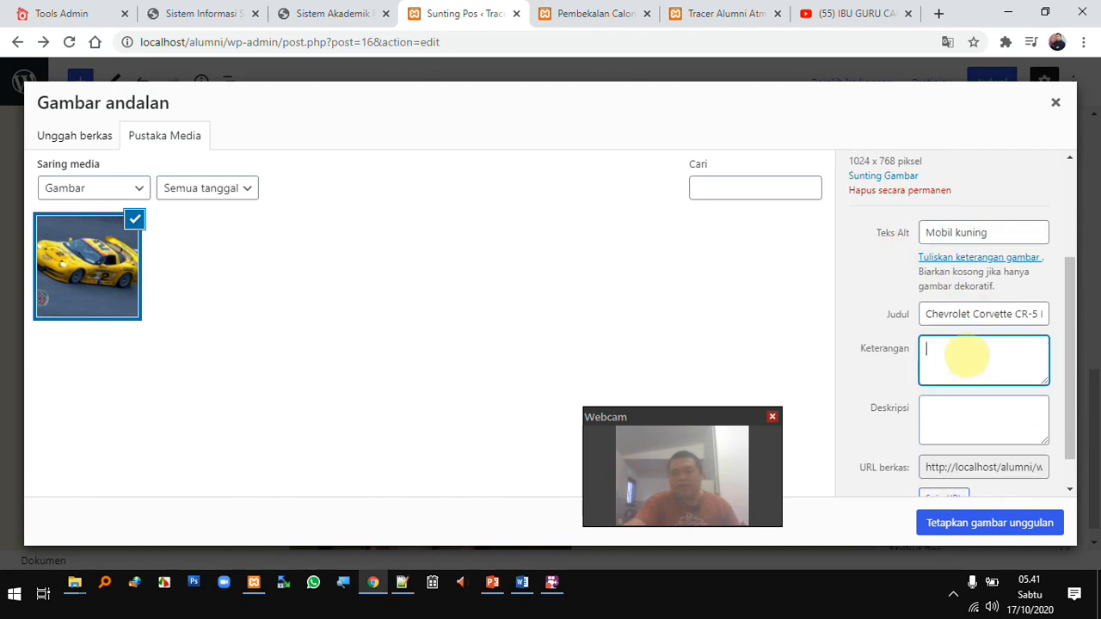
scroll(968, 361, down, 1)
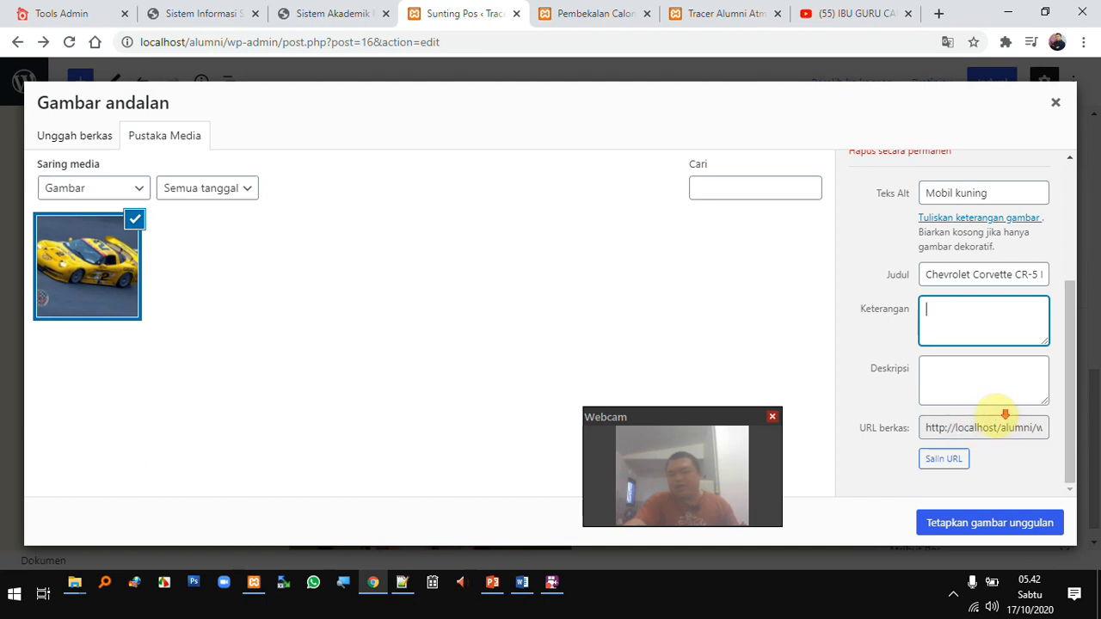
Examine the full file URL of the uploaded image, and set the image as the post's featured image
click(978, 427)
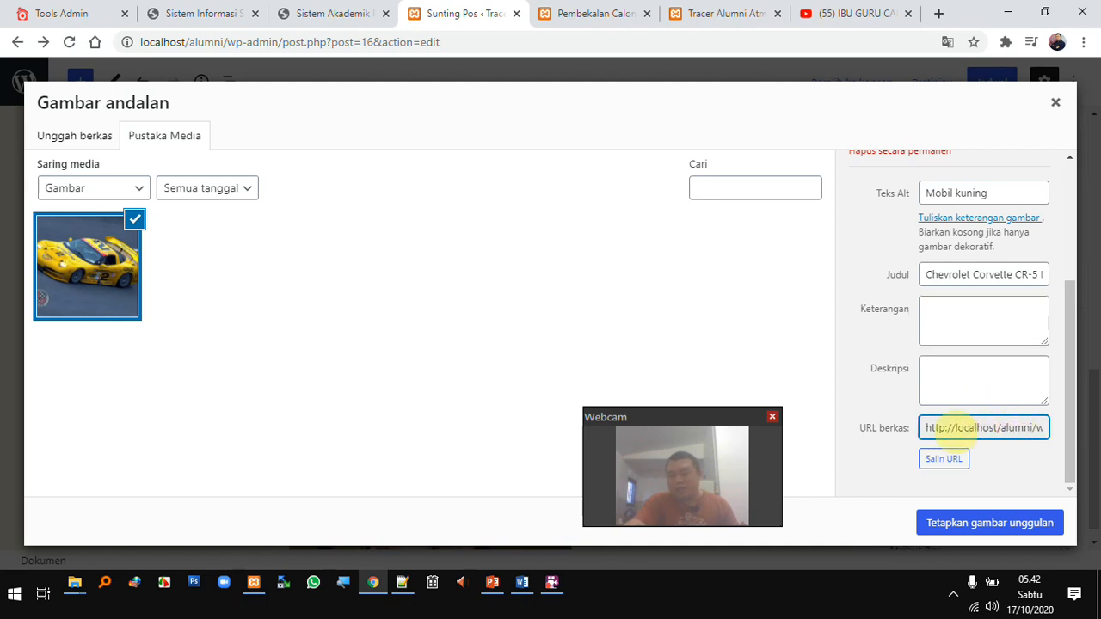
drag(1028, 428, 989, 427)
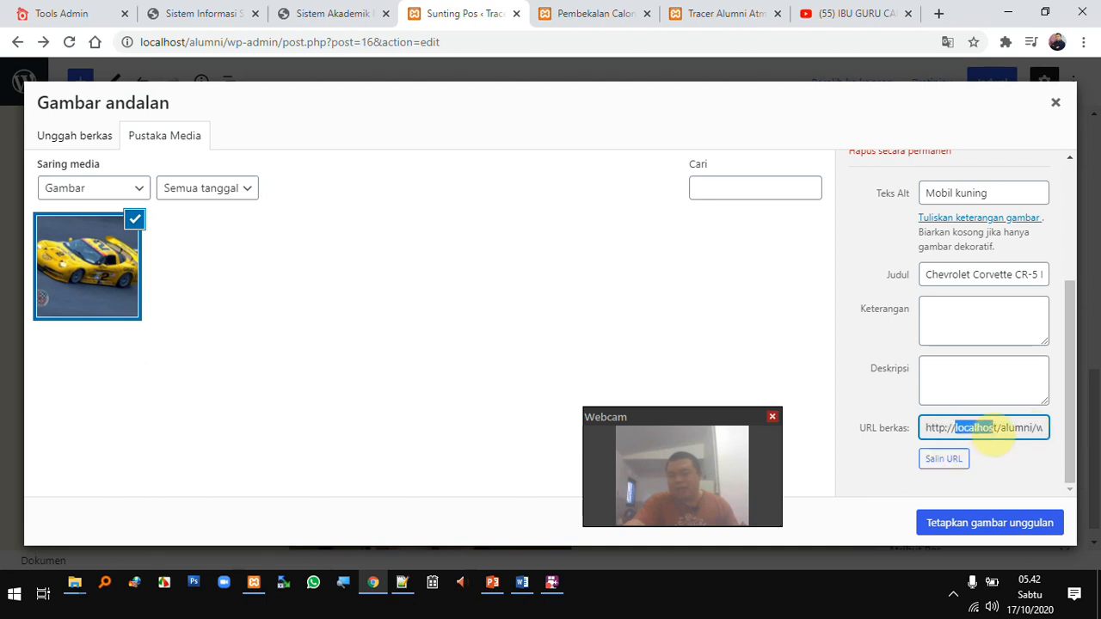
click(1008, 427)
click(1018, 427)
click(1011, 427)
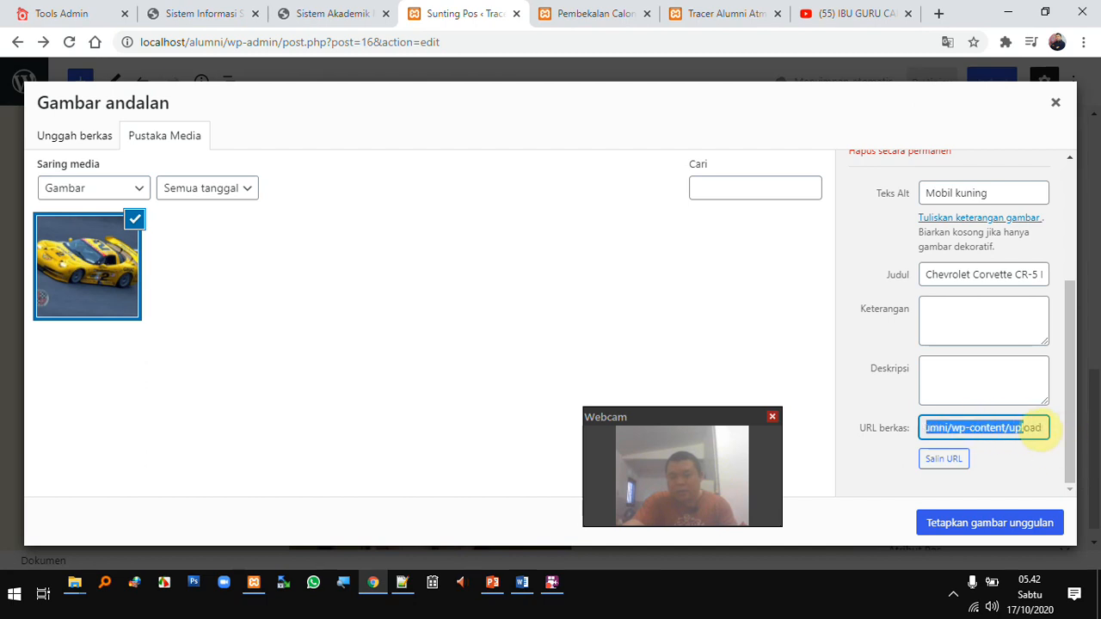
drag(1027, 427, 1013, 427)
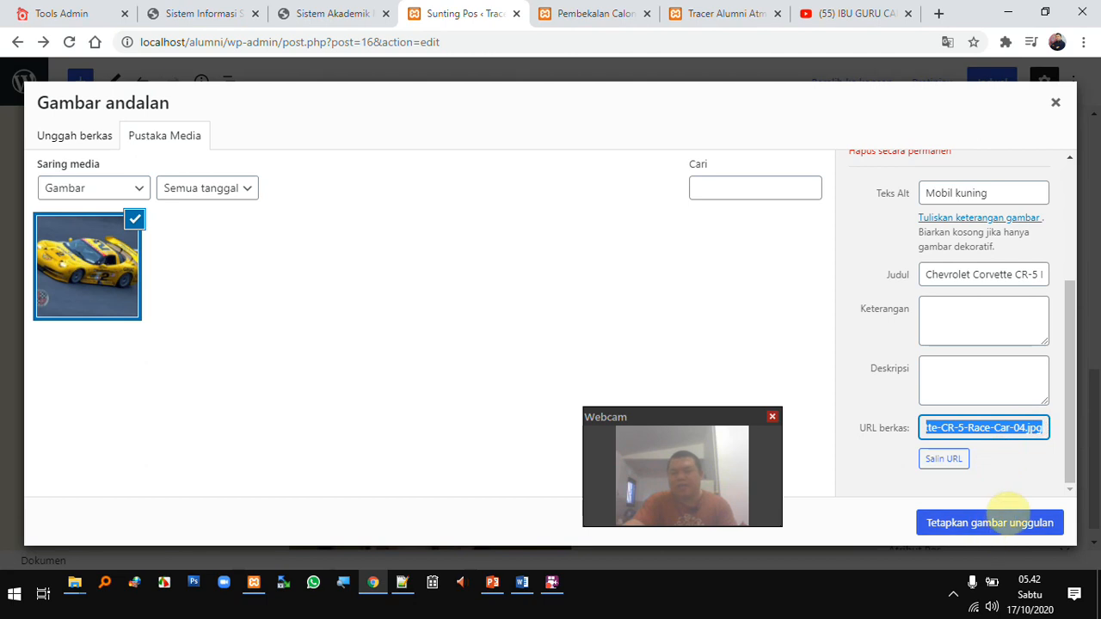
click(1009, 522)
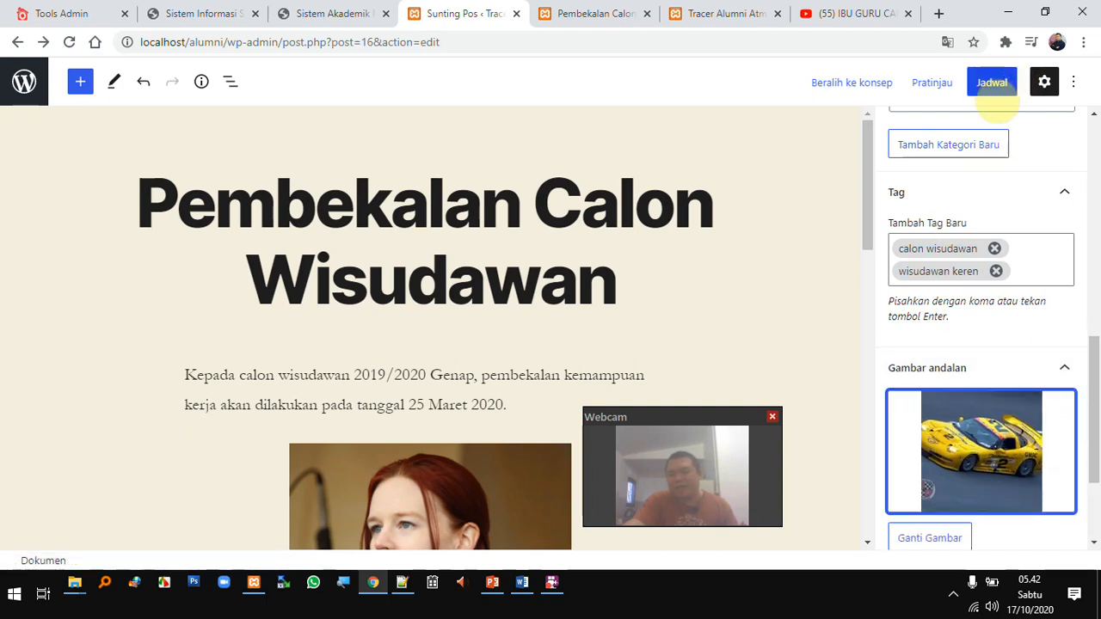
Set the post's publish date to 16 Oktober 2020 and publish the post
scroll(1096, 176, up, 10)
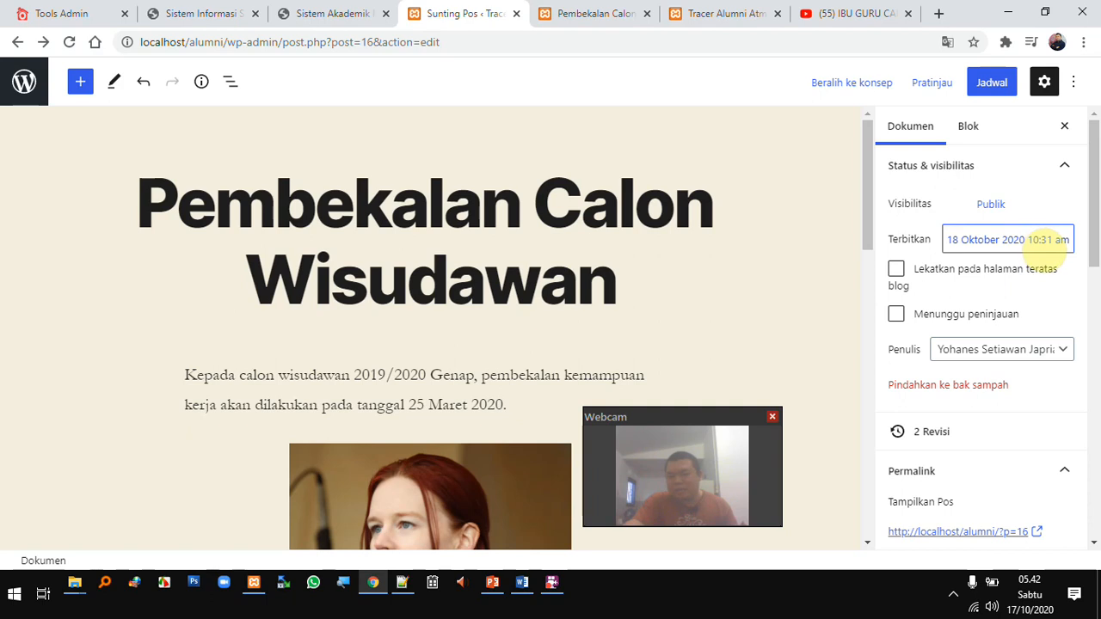
click(1042, 240)
click(932, 466)
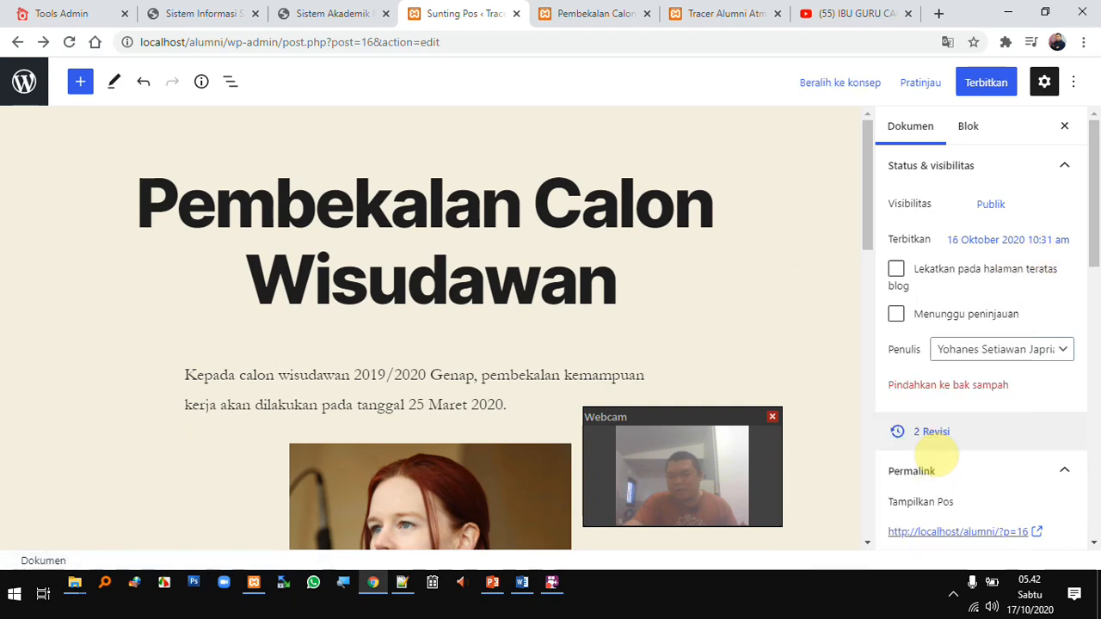
click(982, 82)
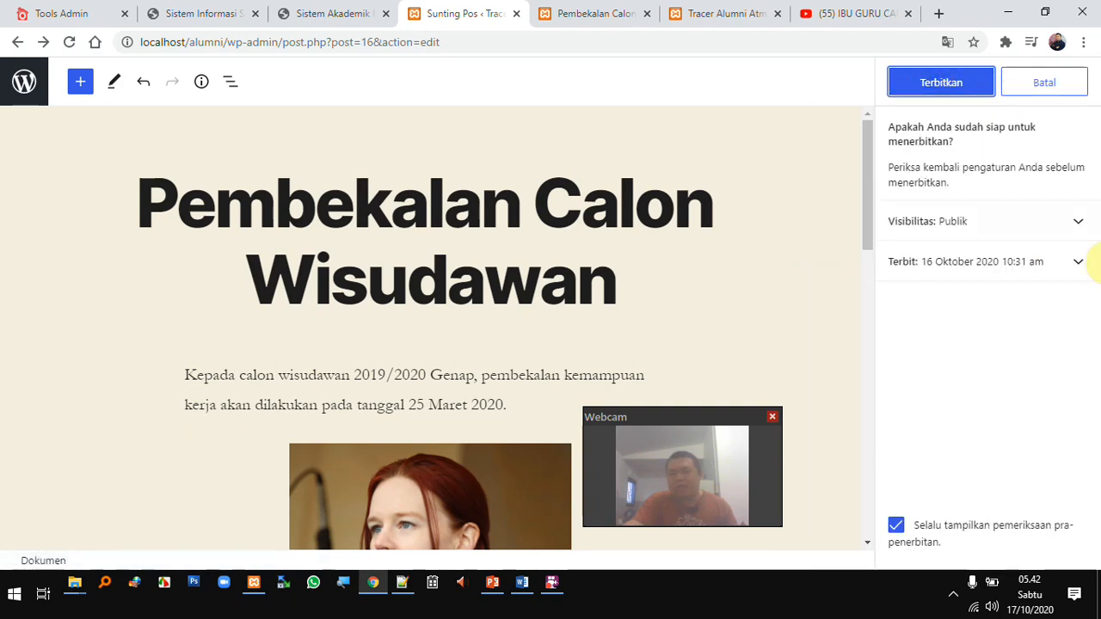
click(939, 82)
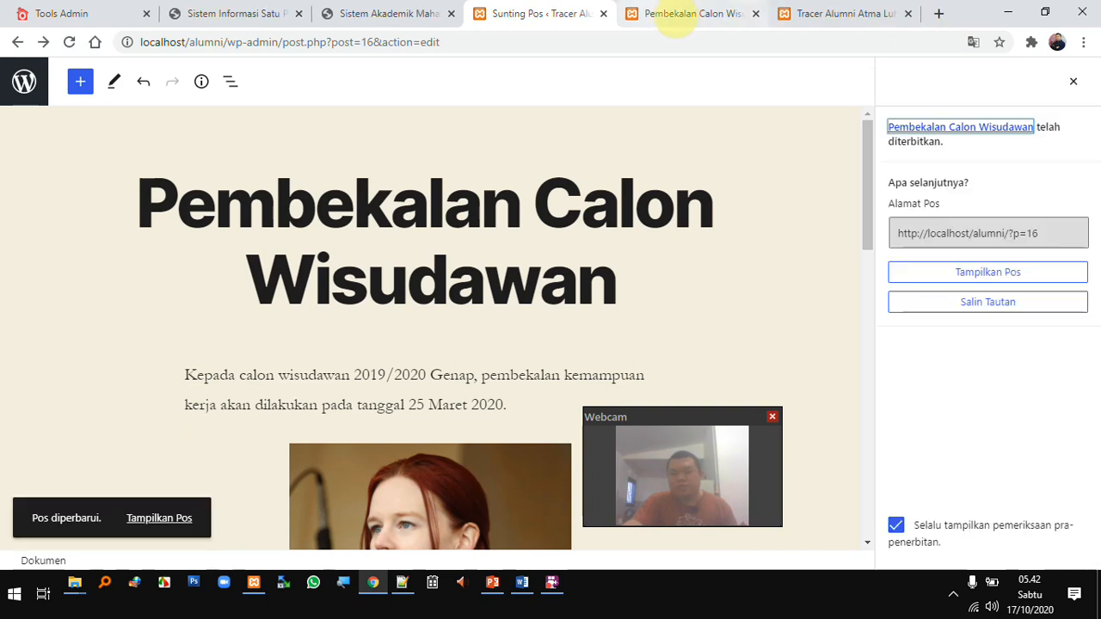
Reload the published post's page and close the separate Tracer Alumni Atma Luhur browser tab
click(670, 19)
click(499, 42)
key(Return)
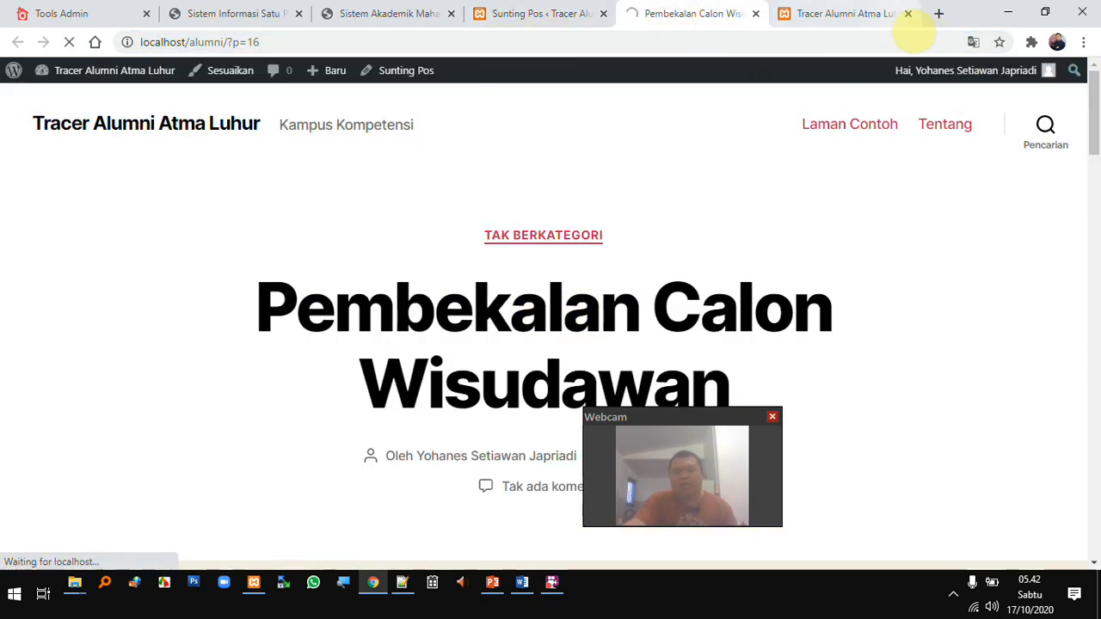
click(909, 12)
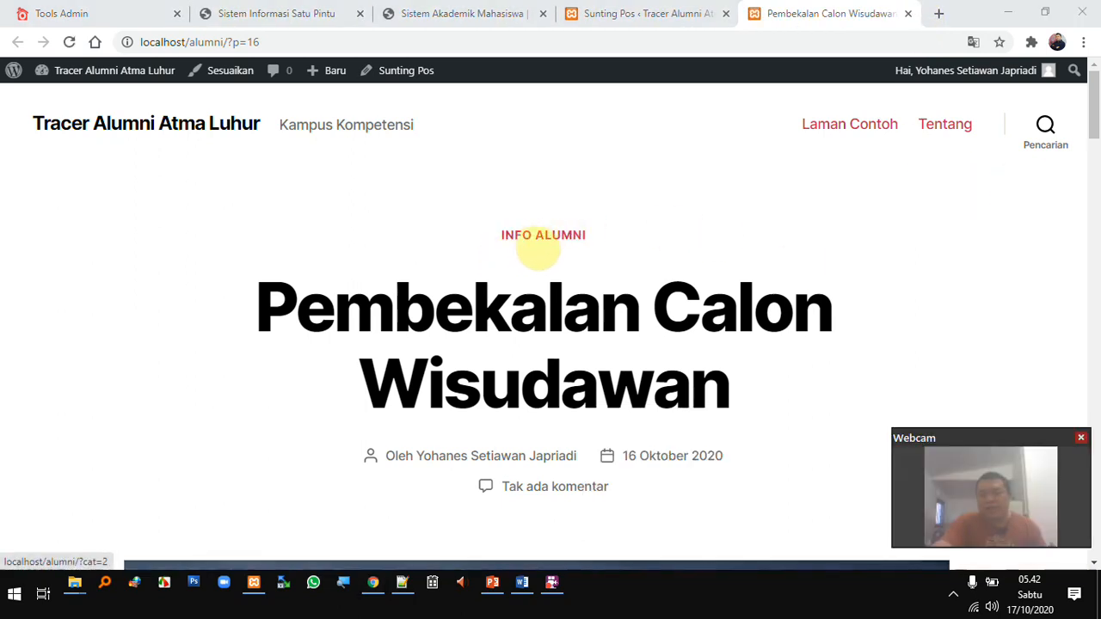
Examine the published post from top to bottom, including its featured image, content, tags and author section
scroll(559, 247, down, 5)
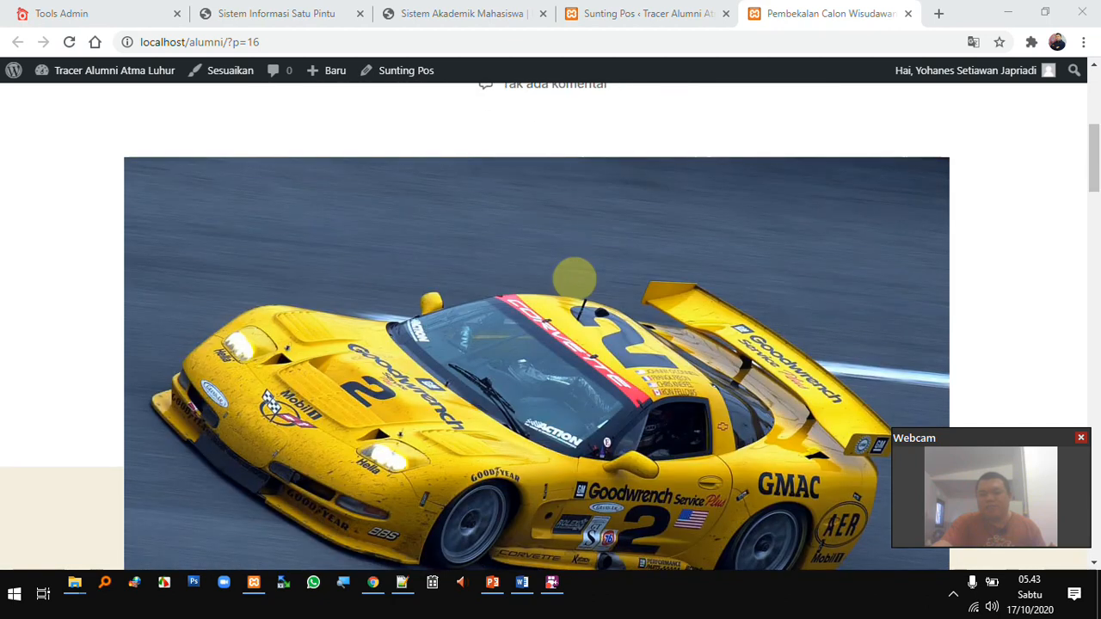
scroll(572, 273, down, 6)
scroll(573, 273, down, 3)
scroll(607, 270, up, 5)
scroll(641, 271, down, 7)
scroll(645, 270, down, 6)
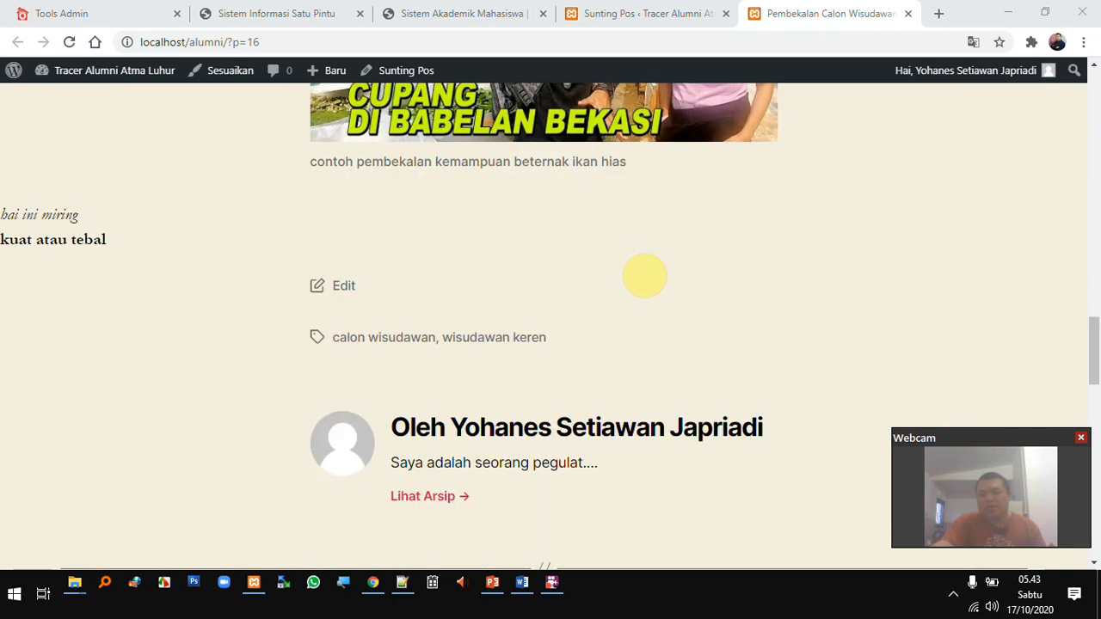
scroll(636, 294, up, 11)
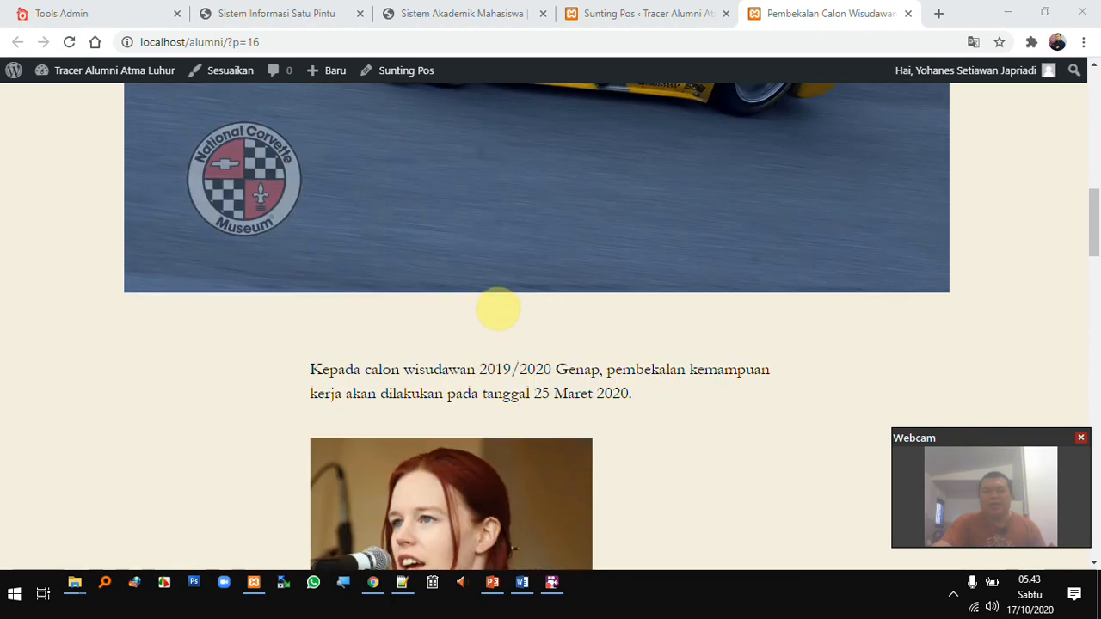
Review the published post's text, embedded media, tags and author details once more, ending at its title
scroll(506, 305, down, 10)
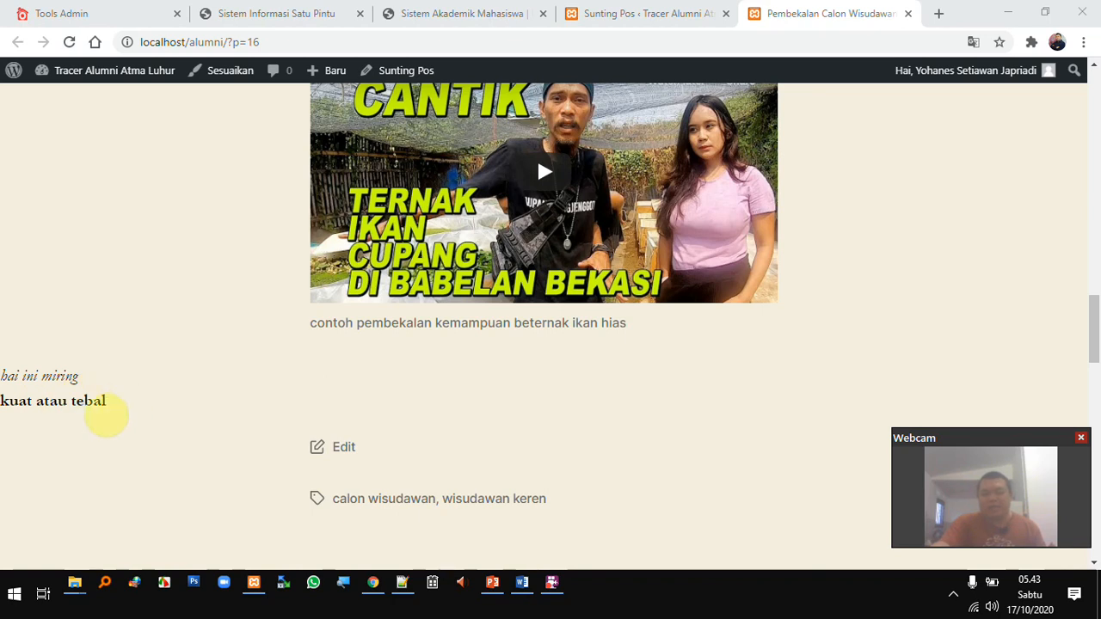
scroll(442, 352, up, 10)
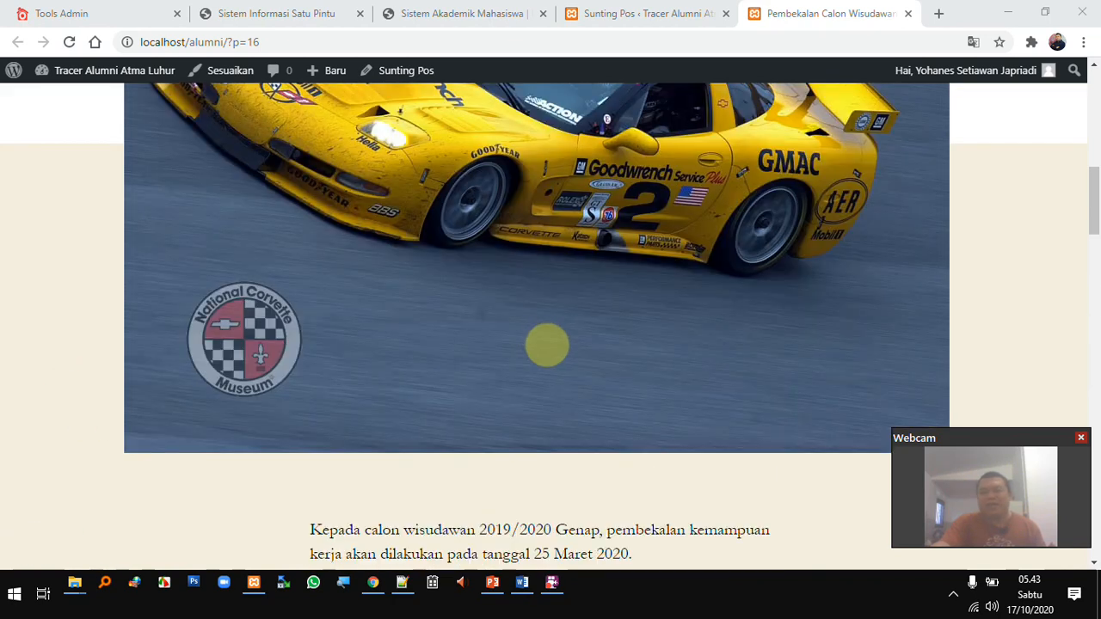
scroll(546, 344, down, 14)
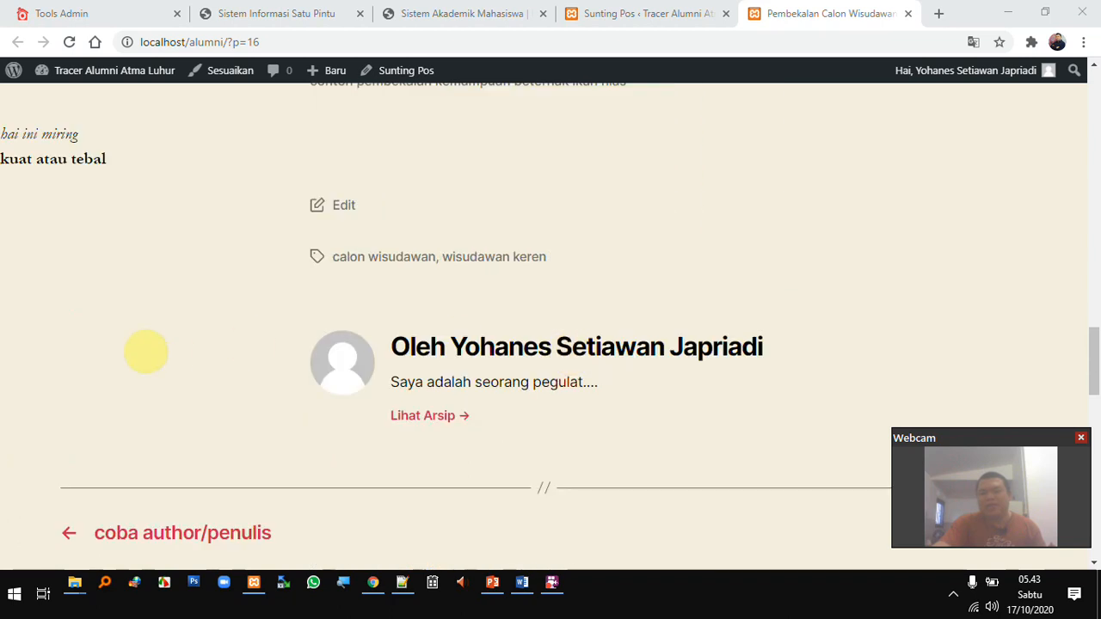
scroll(172, 348, up, 3)
scroll(155, 383, up, 4)
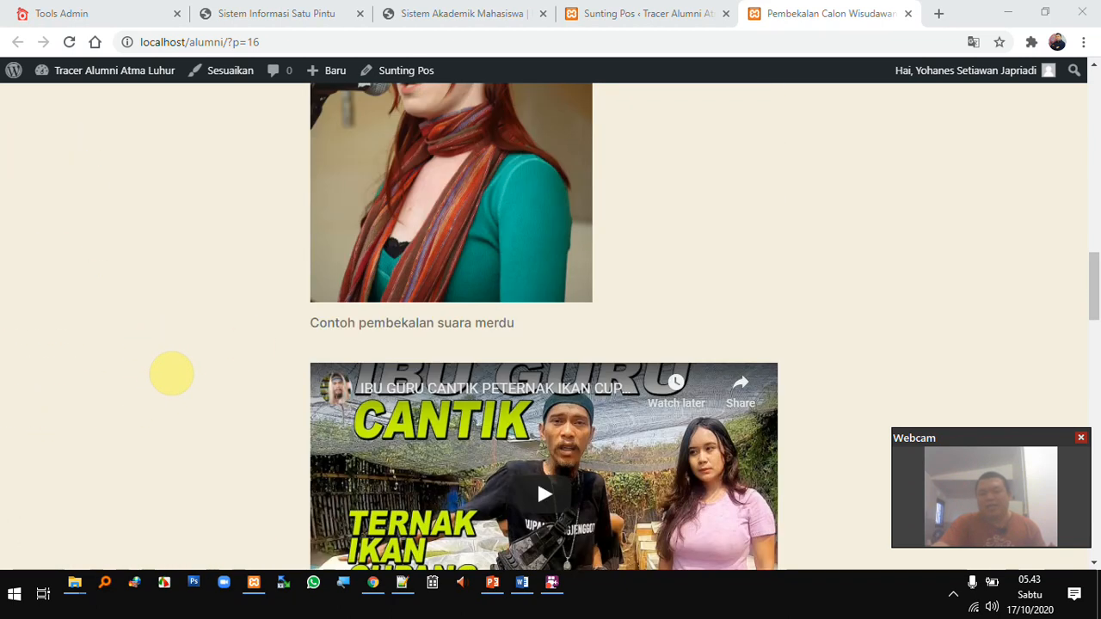
scroll(172, 365, up, 5)
scroll(176, 357, up, 5)
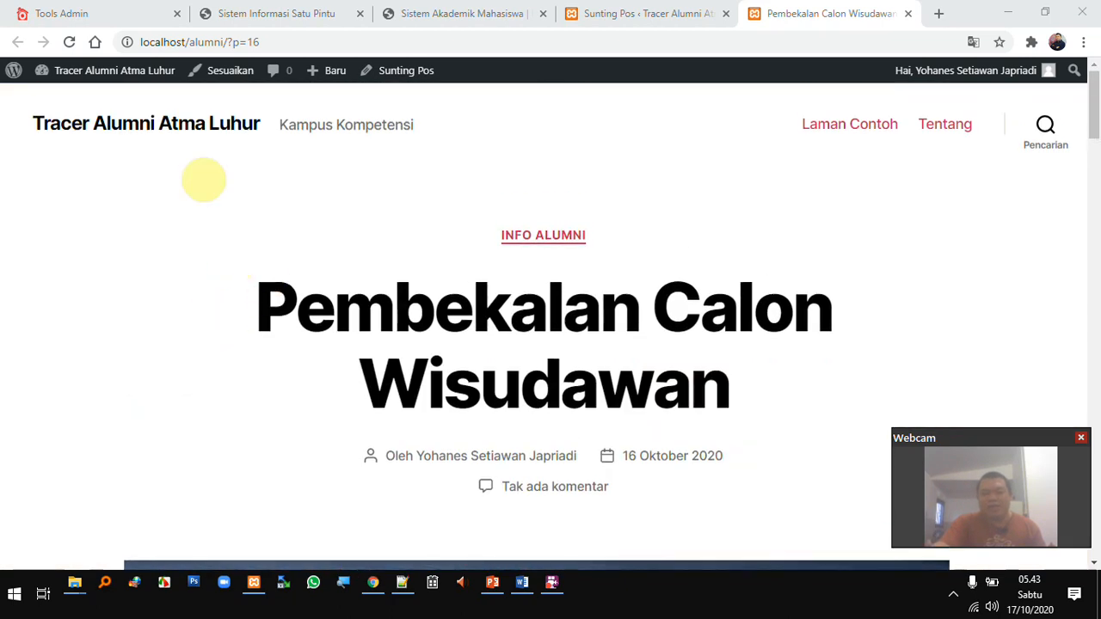
Open the Tracer Alumni Atma Luhur home page and examine how much of the Pembekalan Calon Wisudawan post it displays
click(212, 129)
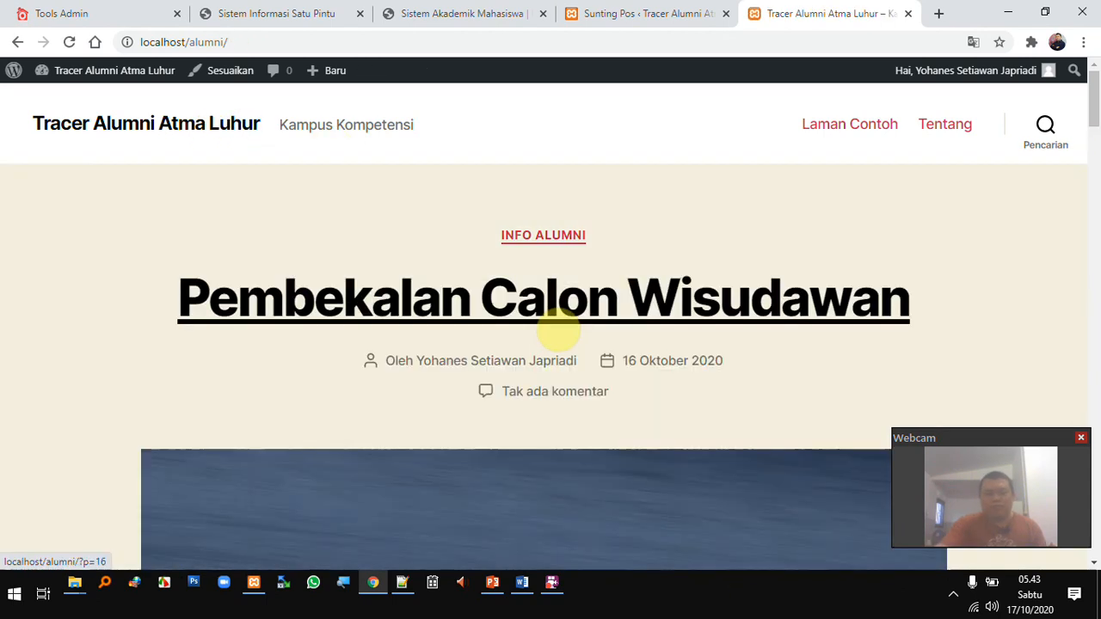
scroll(555, 326, down, 3)
scroll(590, 319, down, 2)
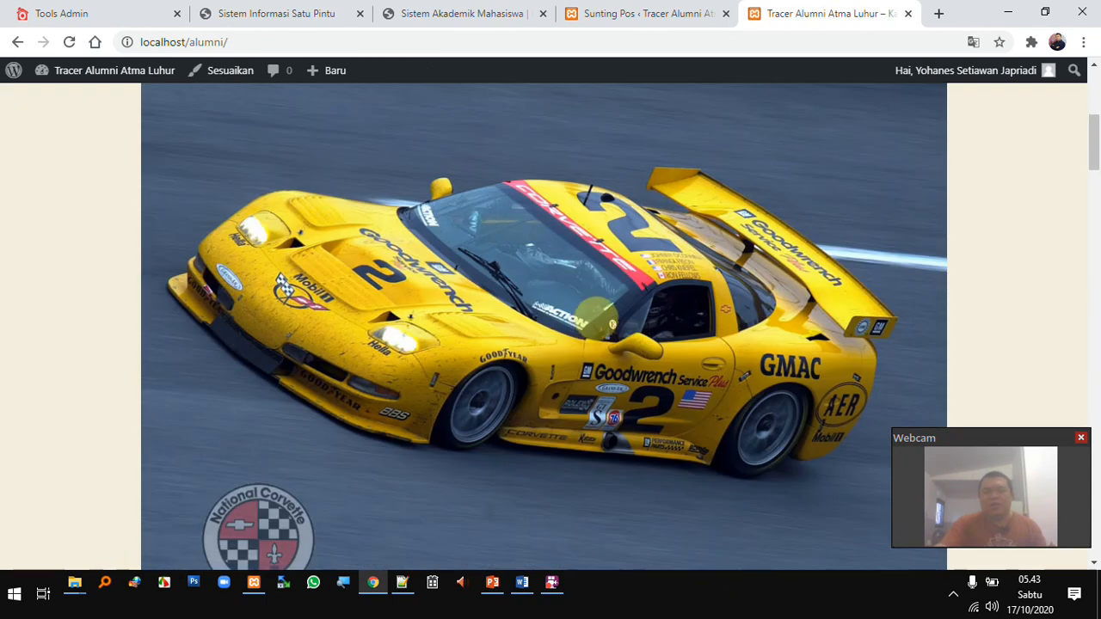
scroll(599, 315, down, 10)
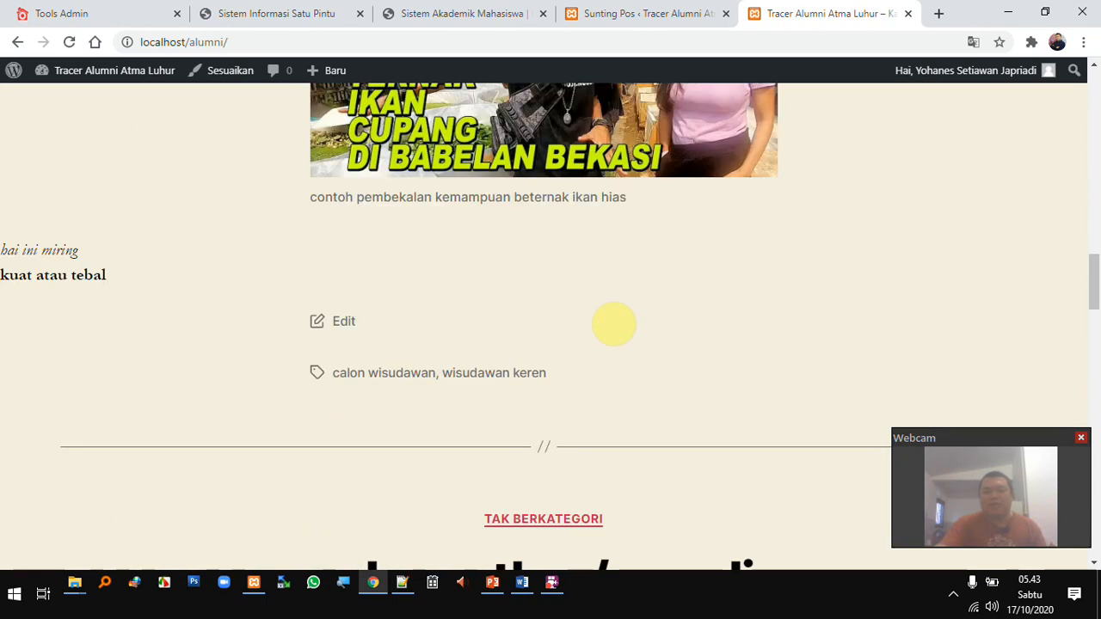
scroll(615, 323, up, 10)
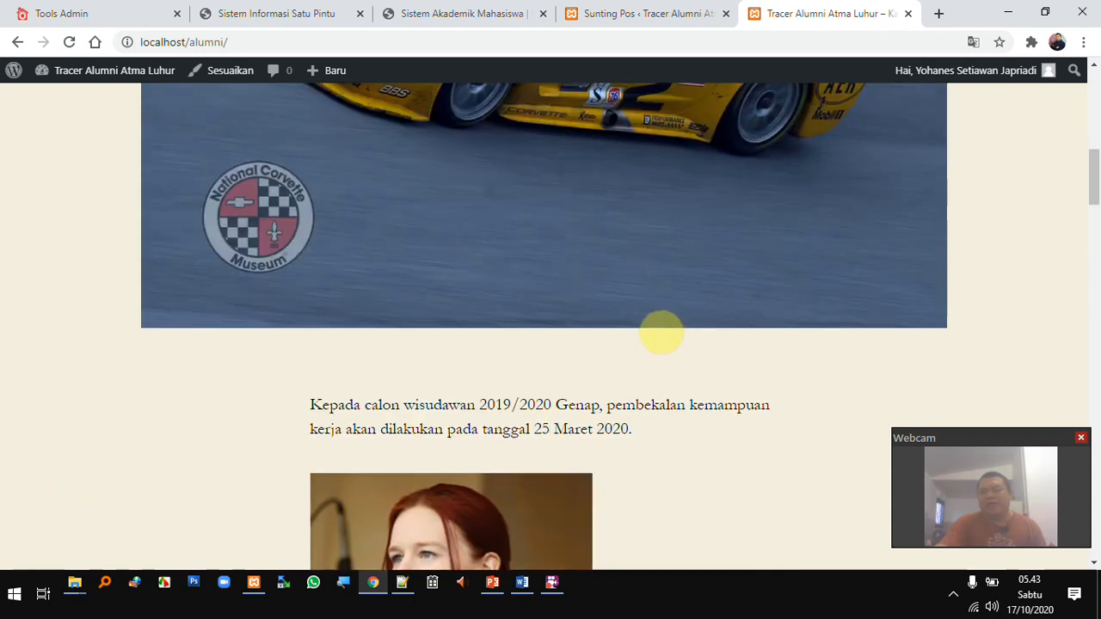
scroll(659, 336, up, 7)
scroll(658, 336, down, 5)
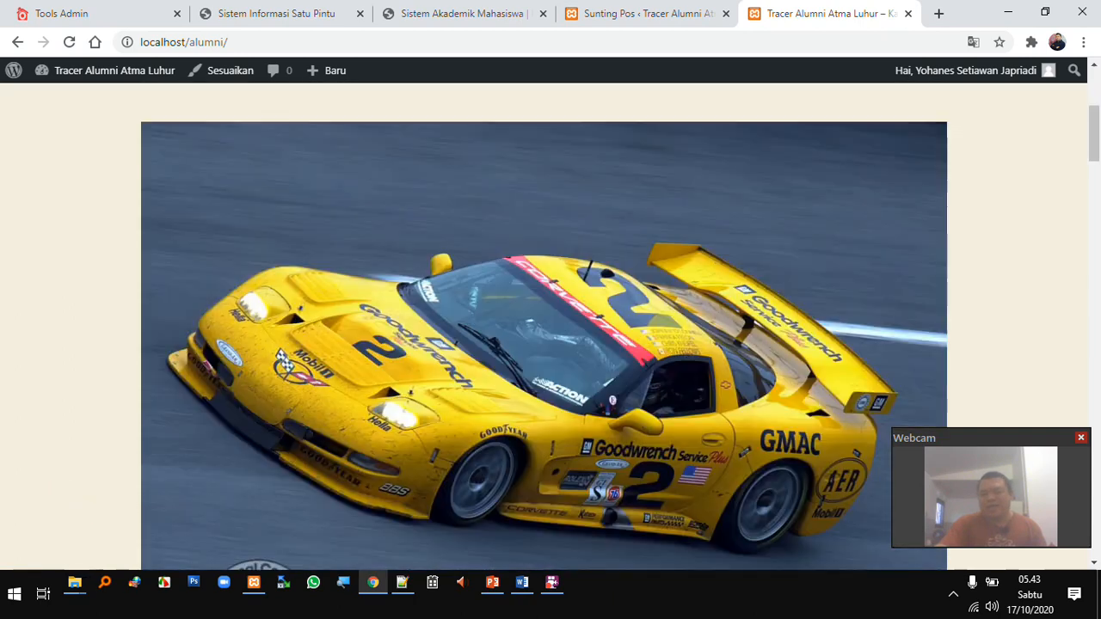
scroll(768, 334, down, 5)
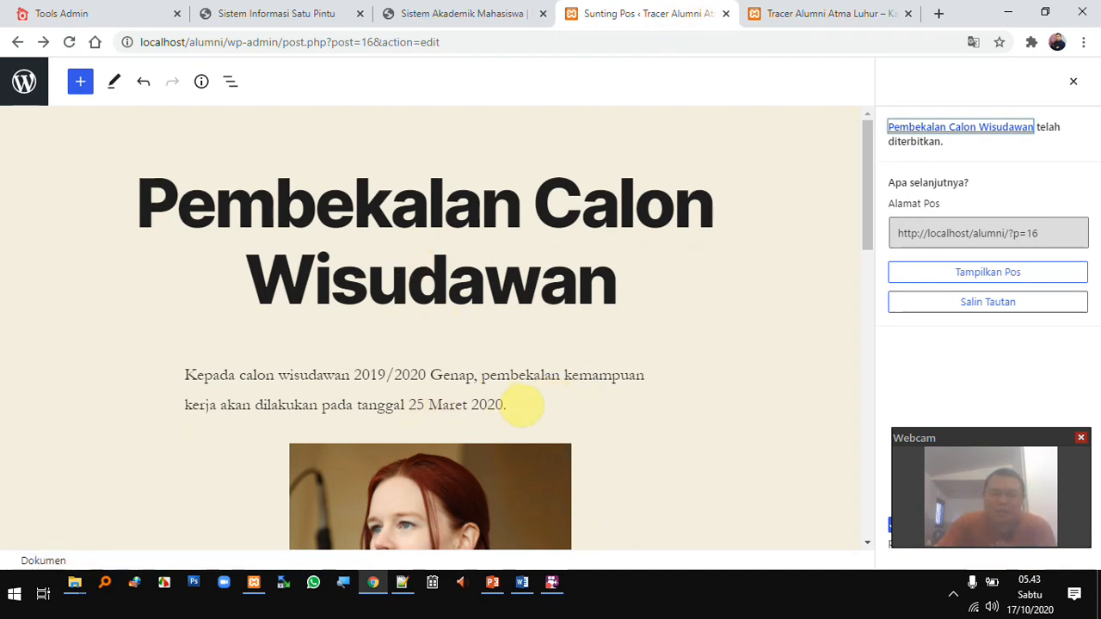
In the post editor, insert a Selengkapnya block after the opening paragraph and update the post
click(518, 404)
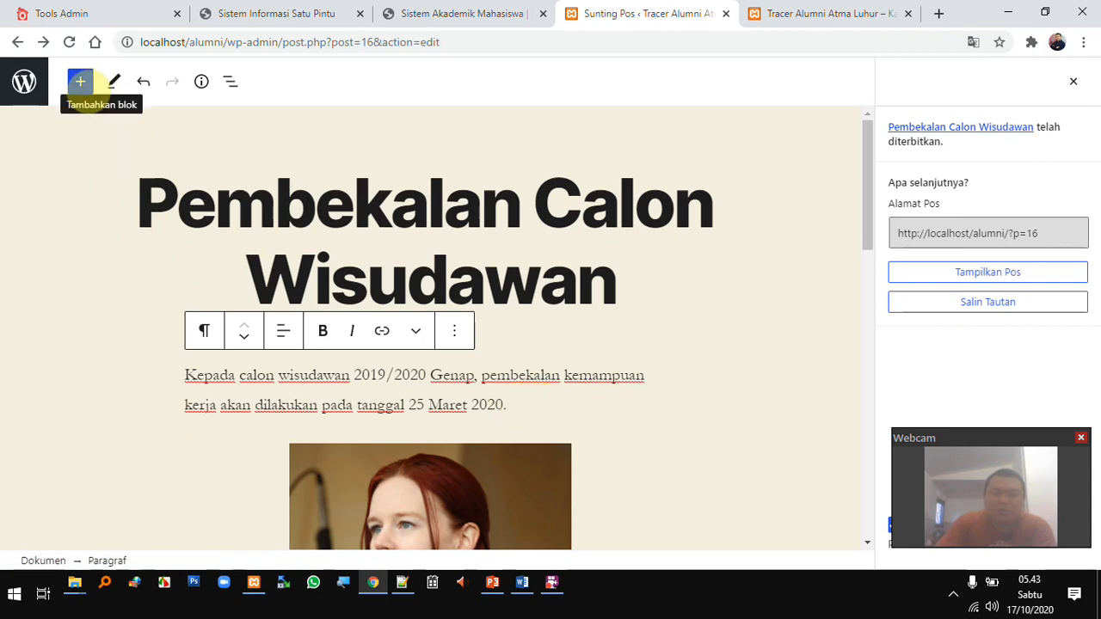
click(80, 82)
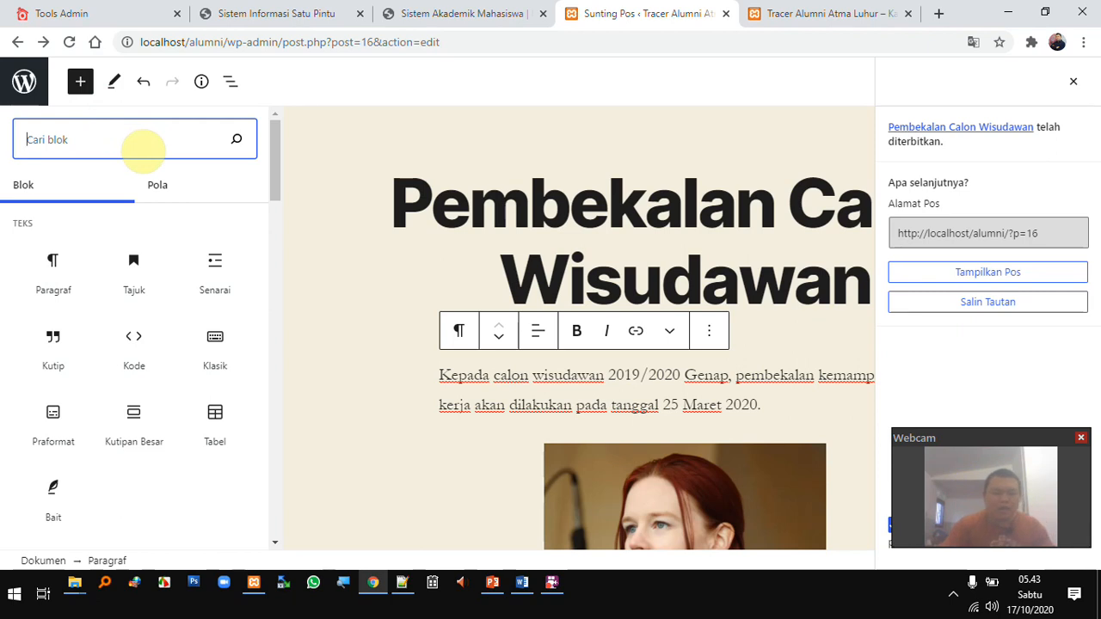
scroll(181, 309, down, 6)
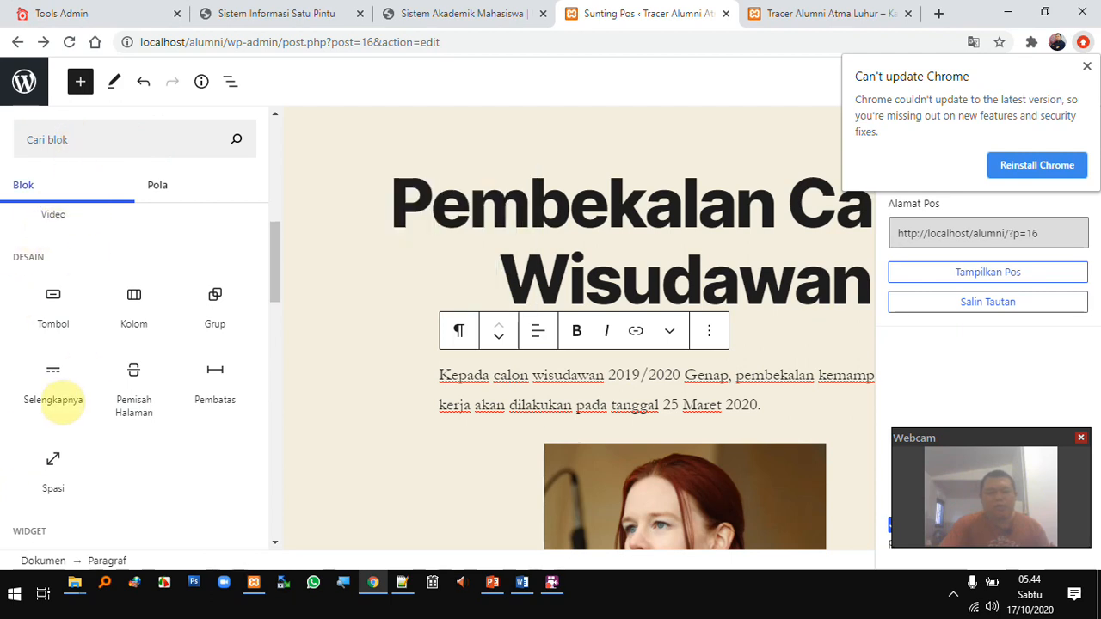
mouse_move(52, 397)
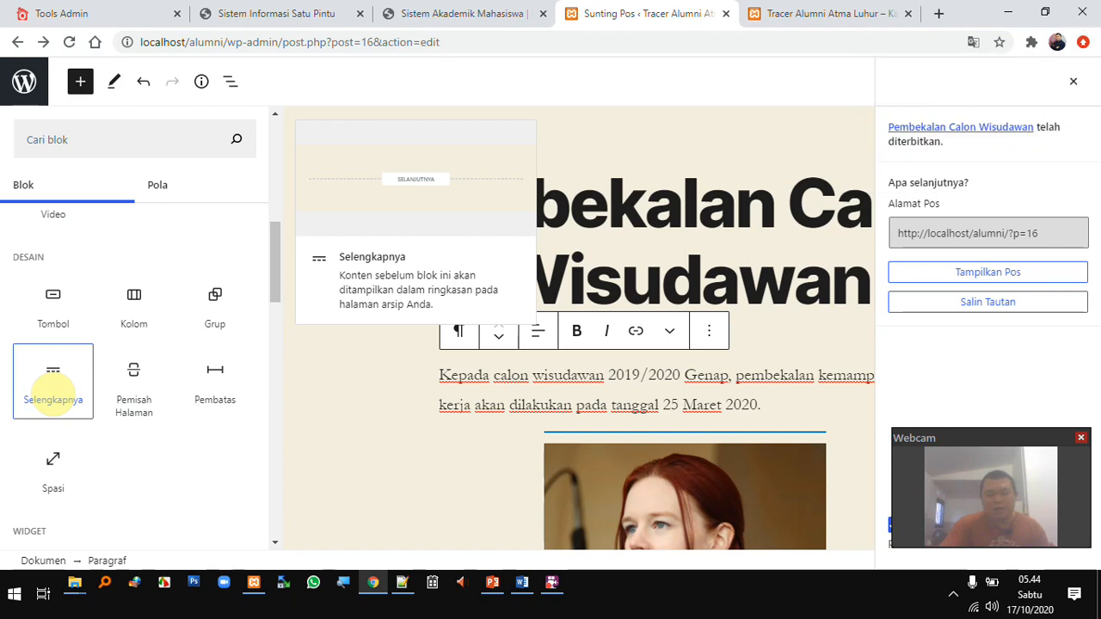
click(52, 397)
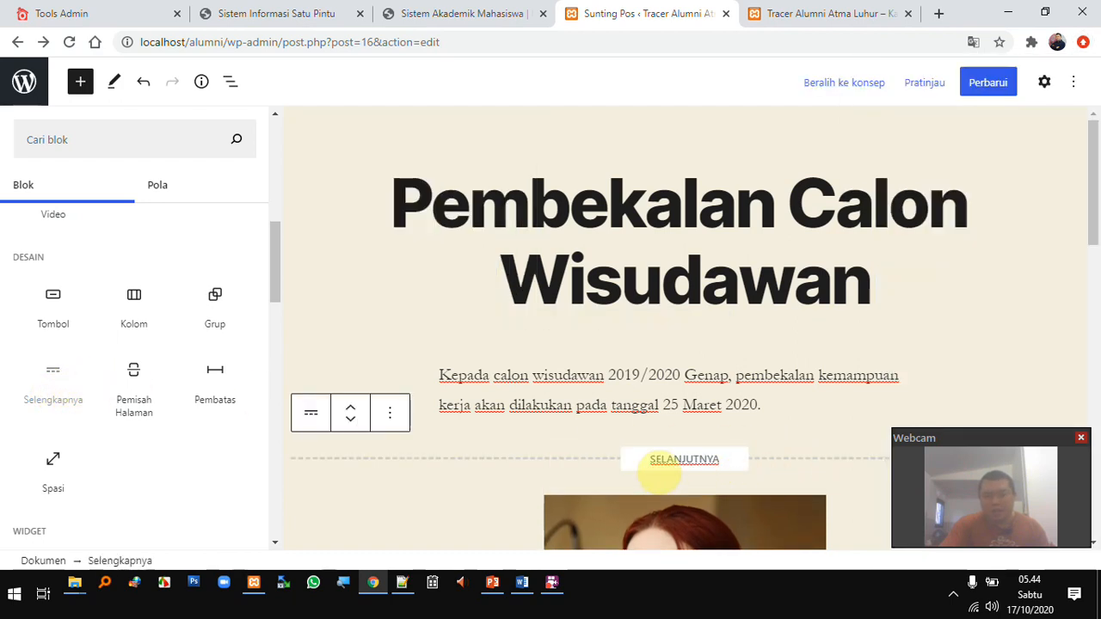
click(987, 90)
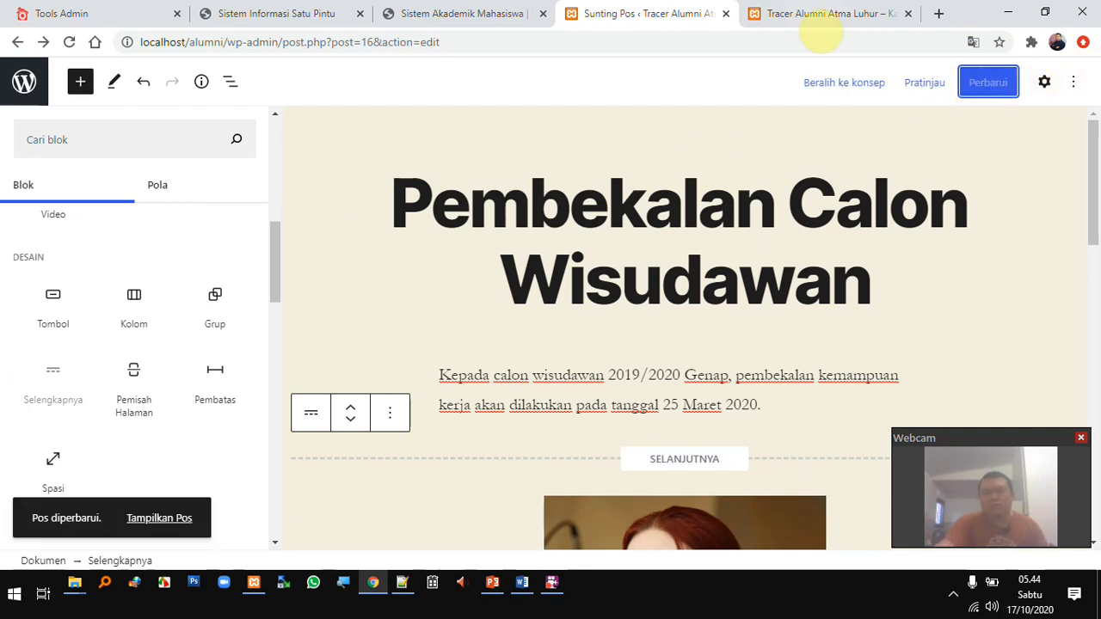
Reload the site's home page and compare the post's listing there with the Selengkapnya block in the editor
click(823, 14)
click(327, 42)
scroll(648, 170, up, 2)
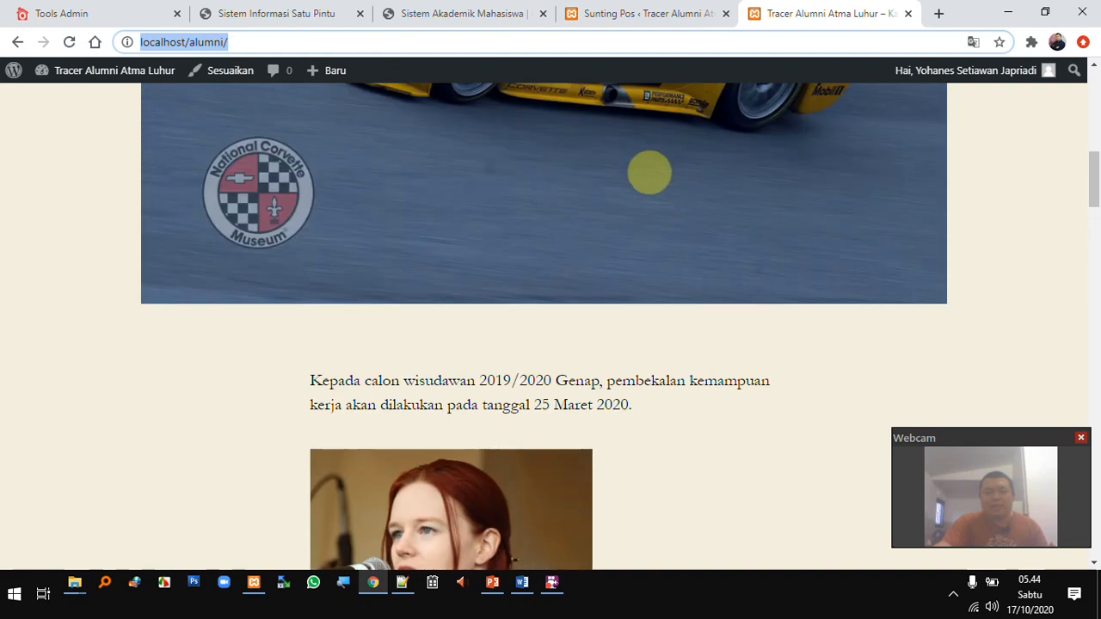
scroll(666, 197, down, 6)
scroll(665, 206, up, 2)
scroll(543, 135, up, 5)
key(Return)
scroll(802, 206, down, 1)
scroll(705, 254, down, 2)
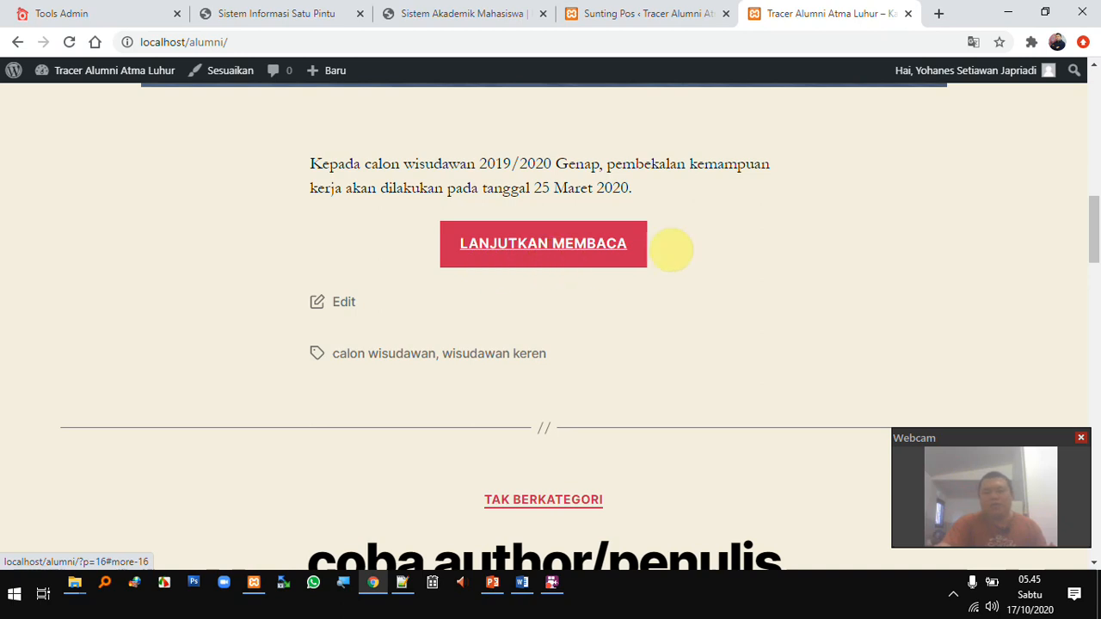
click(679, 13)
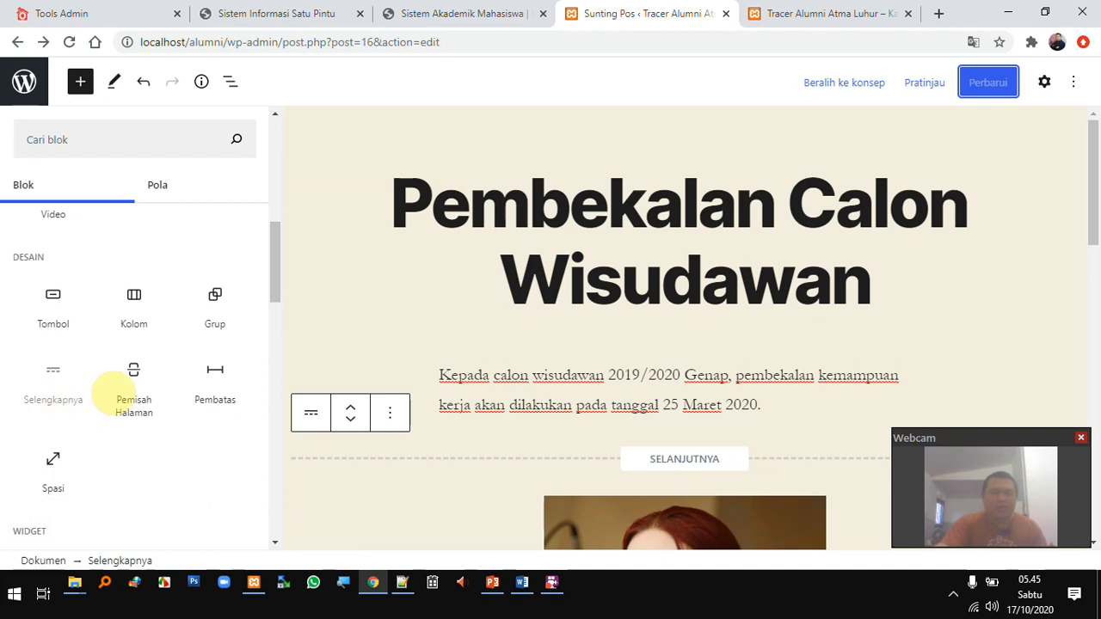
click(832, 26)
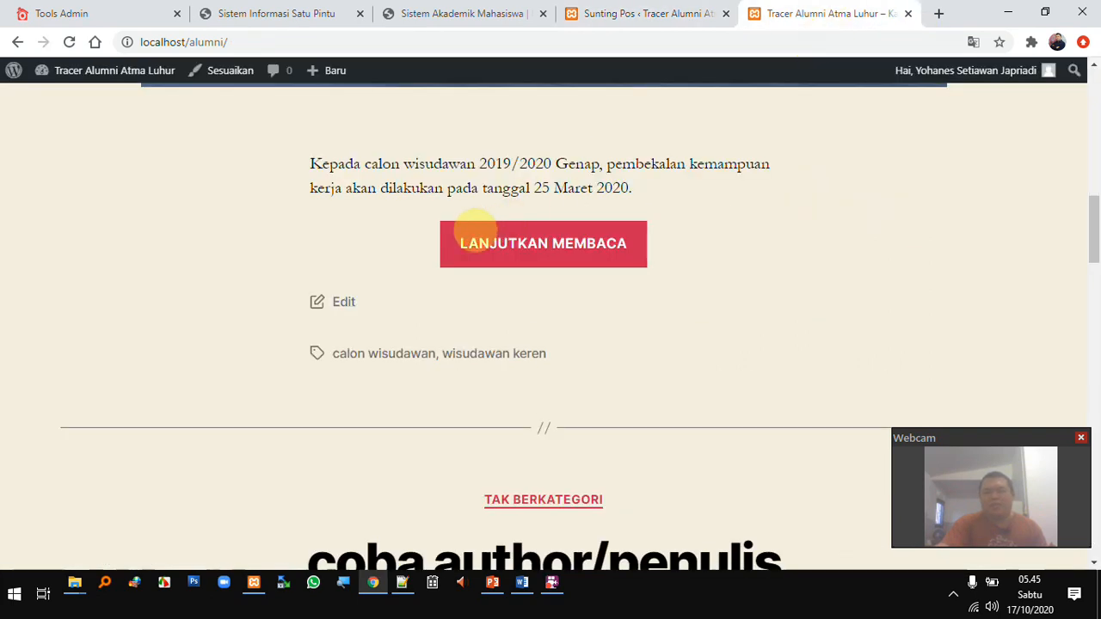
Open the post's document settings in the editor and examine the Kutipan and Diskusi options
click(654, 14)
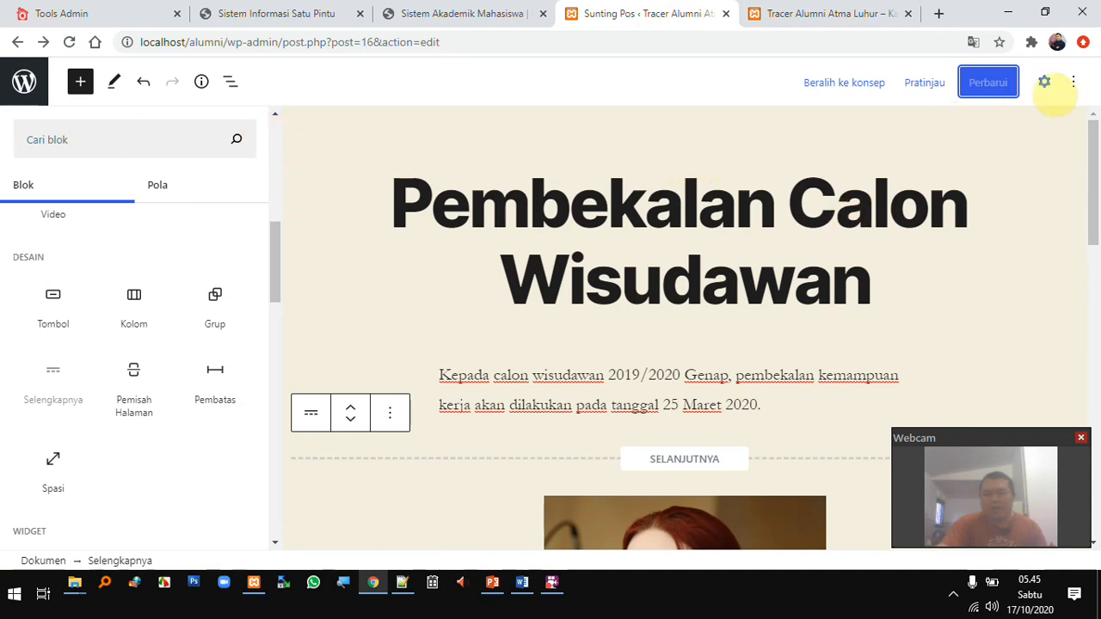
click(1044, 82)
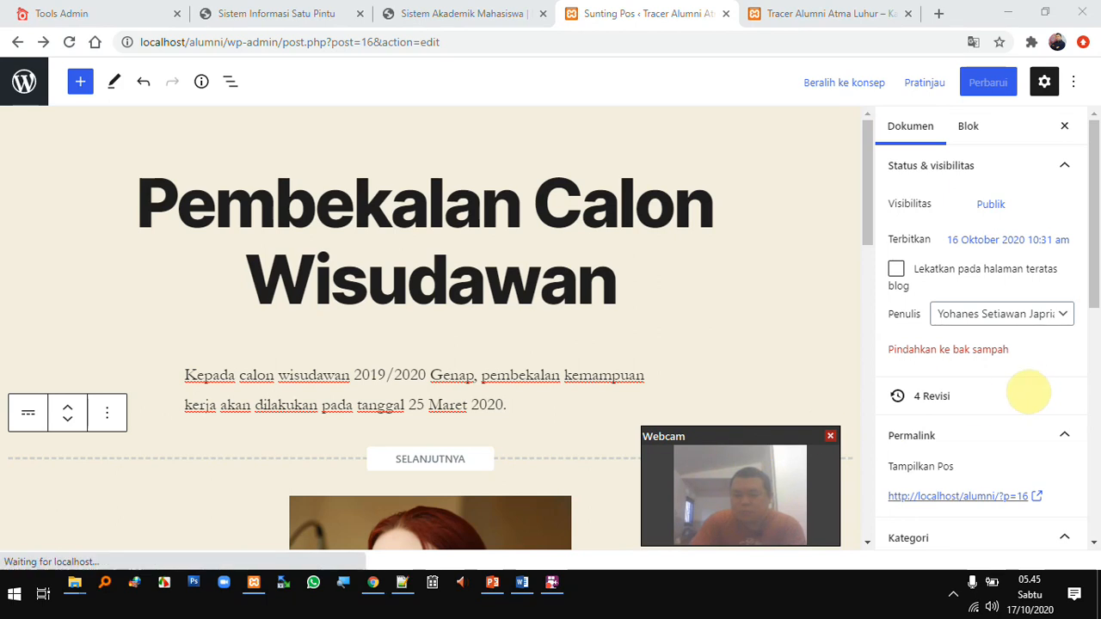
scroll(1027, 387, down, 2)
scroll(1008, 375, down, 2)
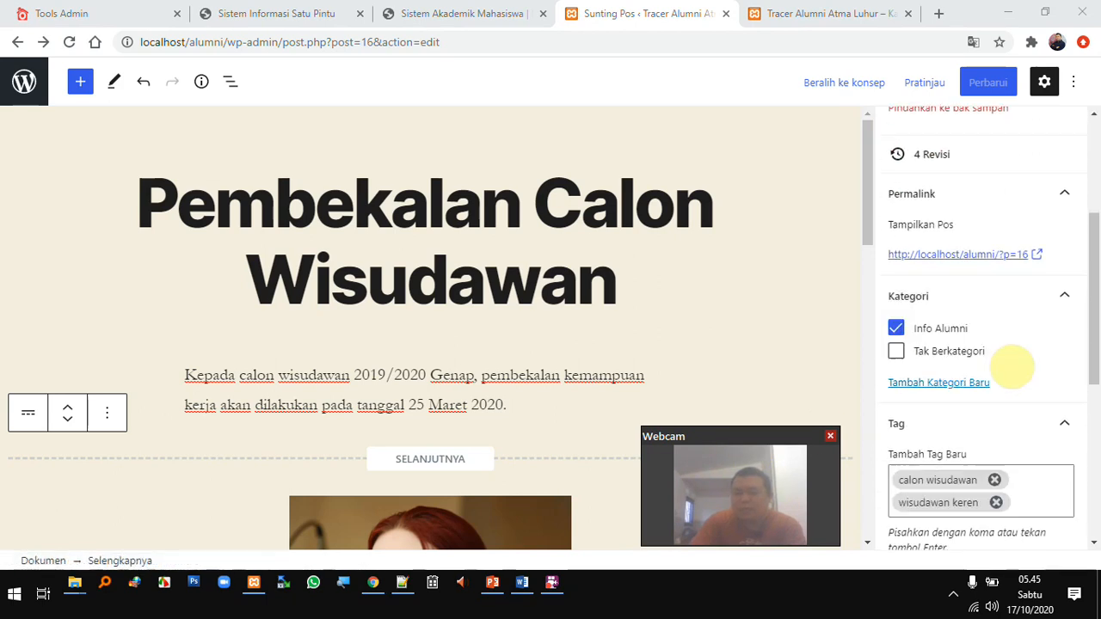
scroll(1018, 363, down, 4)
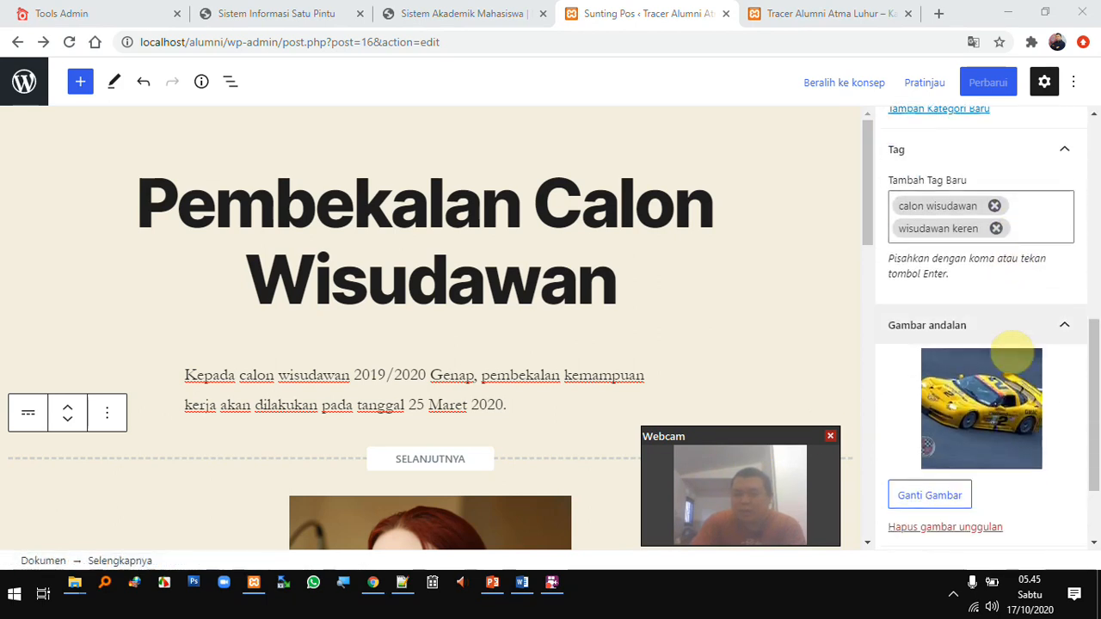
scroll(983, 344, down, 1)
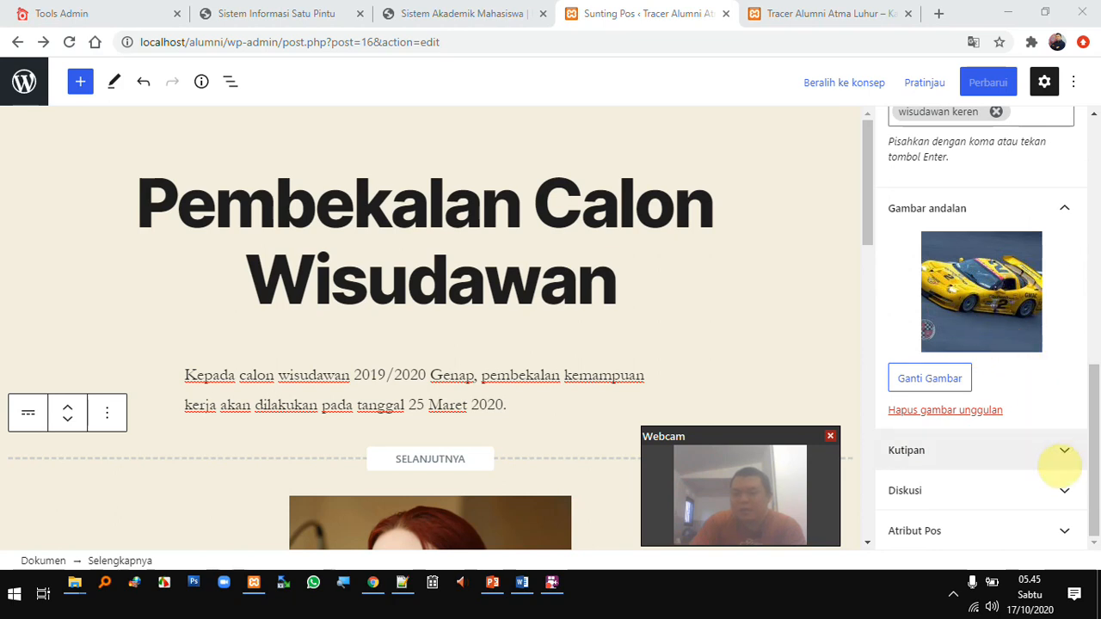
click(1064, 453)
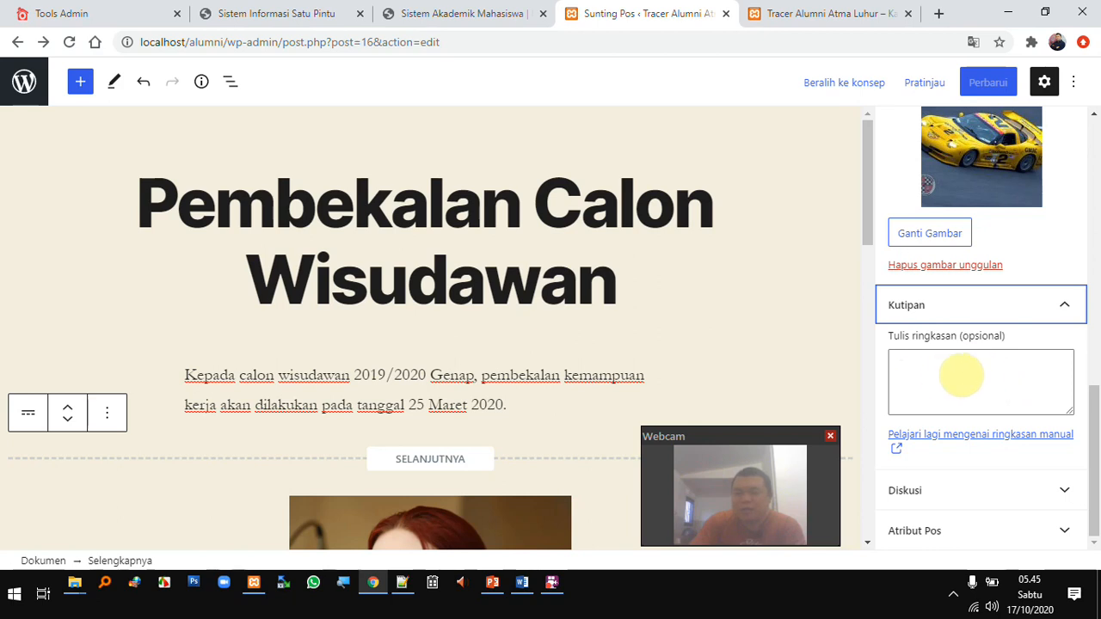
click(1063, 489)
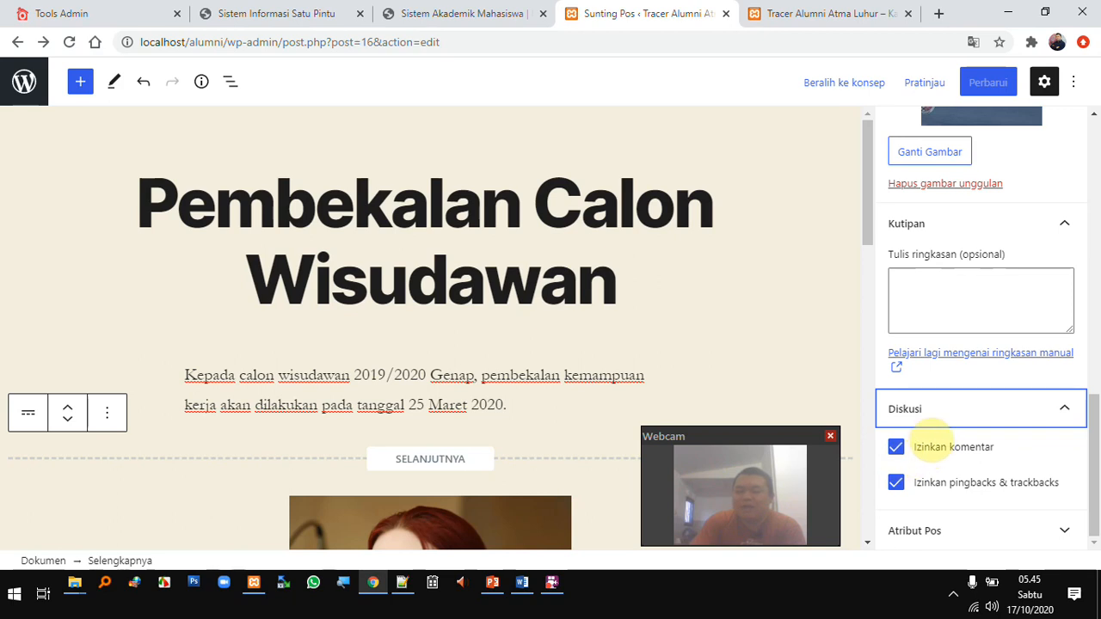
Return to the site's home page and open the full Pembekalan Calon Wisudawan post through its Lanjutkan Membaca link
click(757, 14)
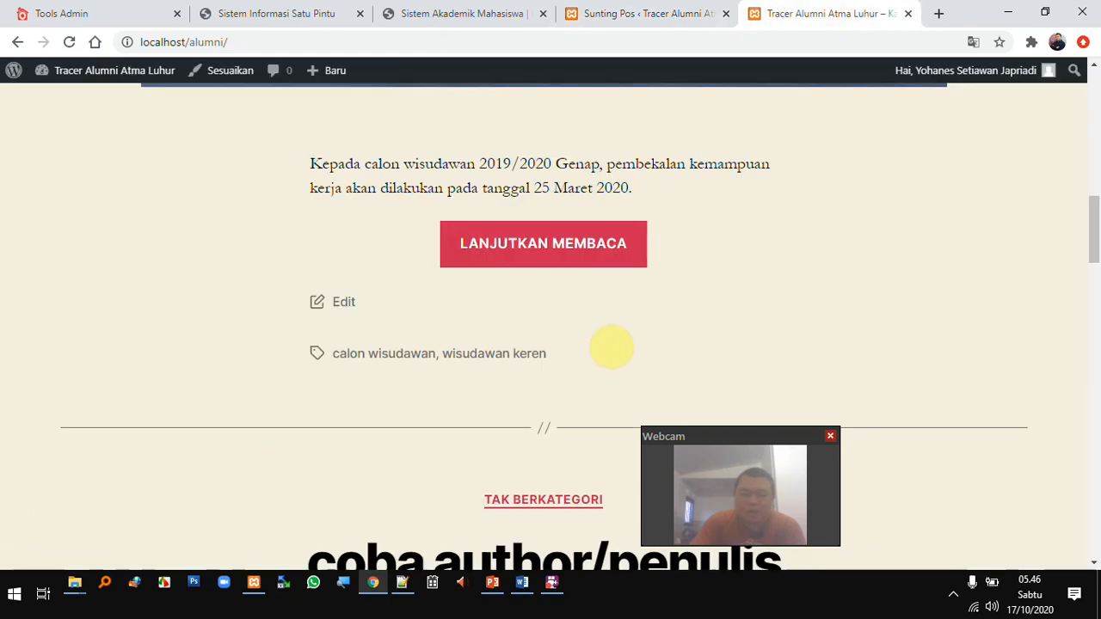
scroll(606, 314, down, 2)
scroll(607, 315, up, 6)
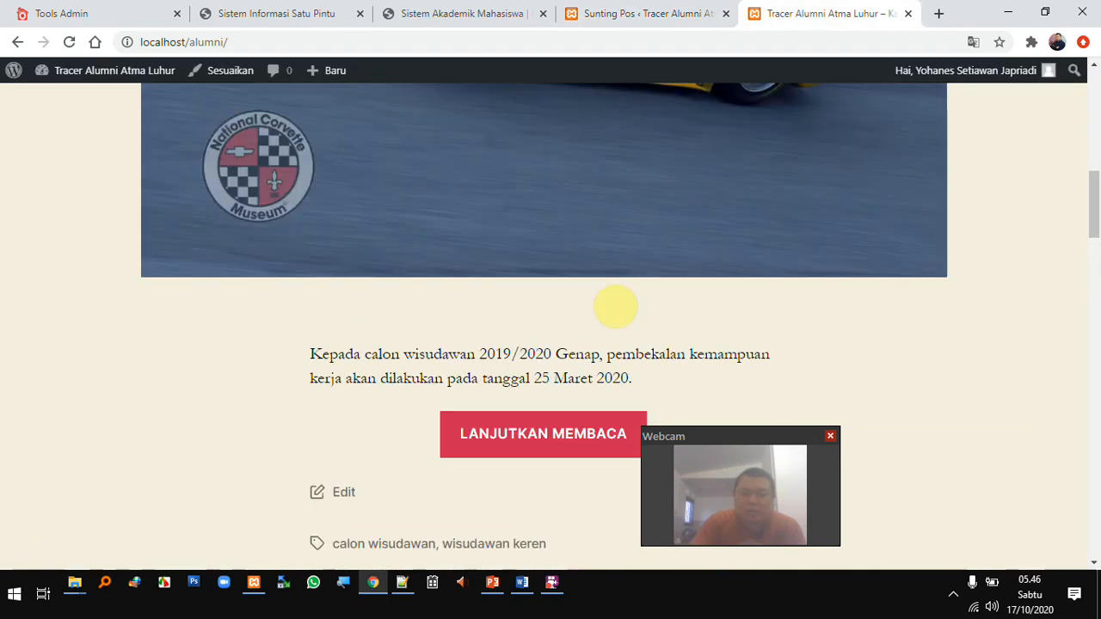
scroll(541, 339, down, 3)
click(537, 336)
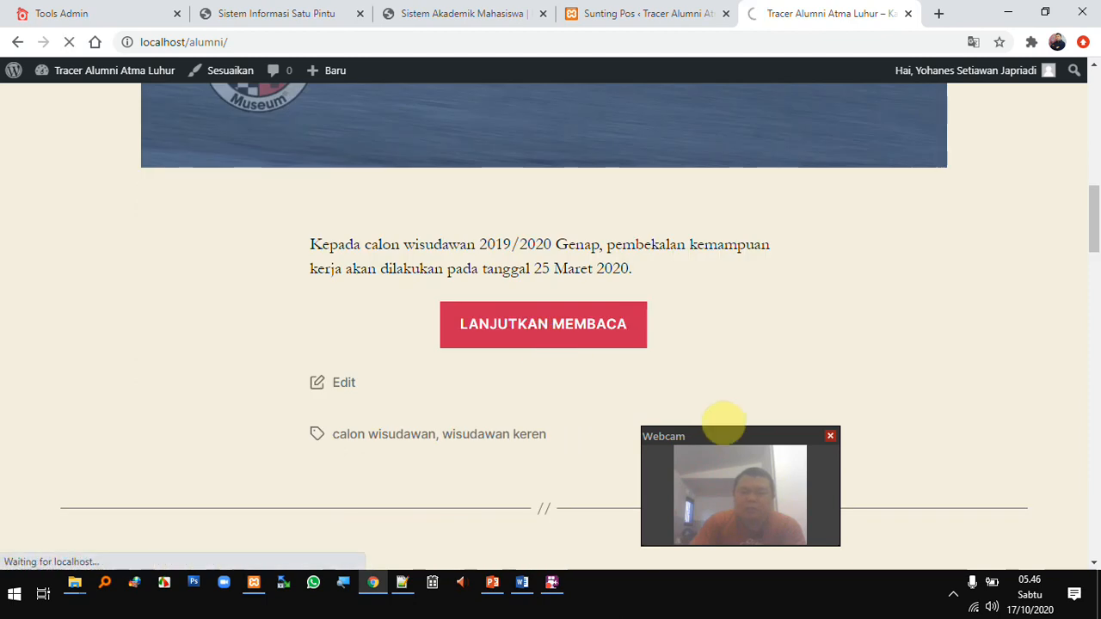
Locate the comment form below the full post and place the cursor in the Komentar field
scroll(589, 285, down, 3)
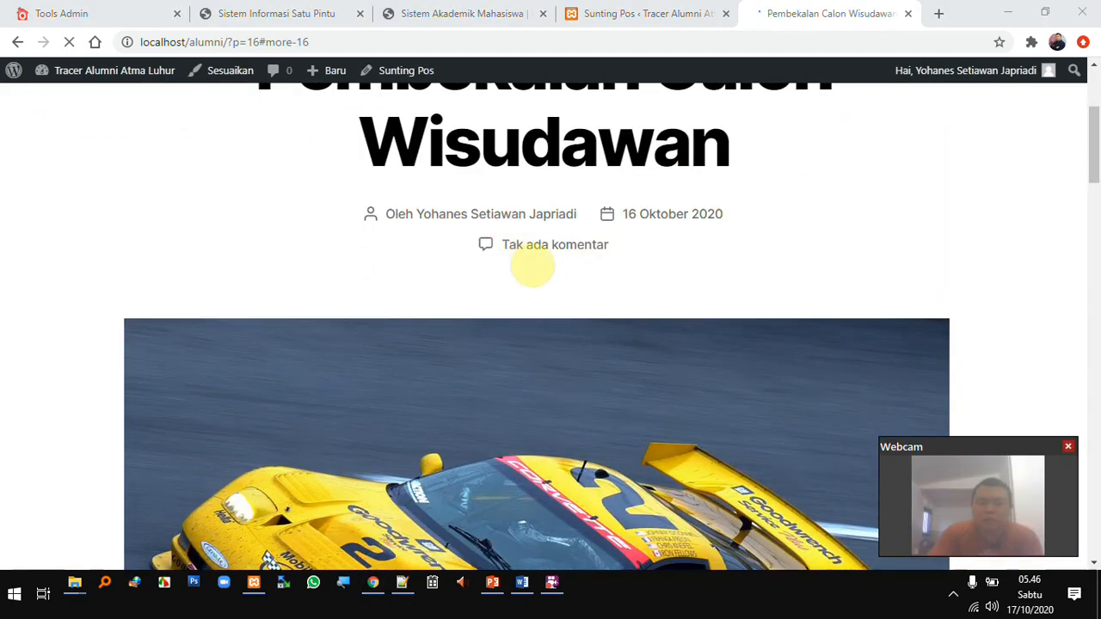
scroll(554, 266, down, 10)
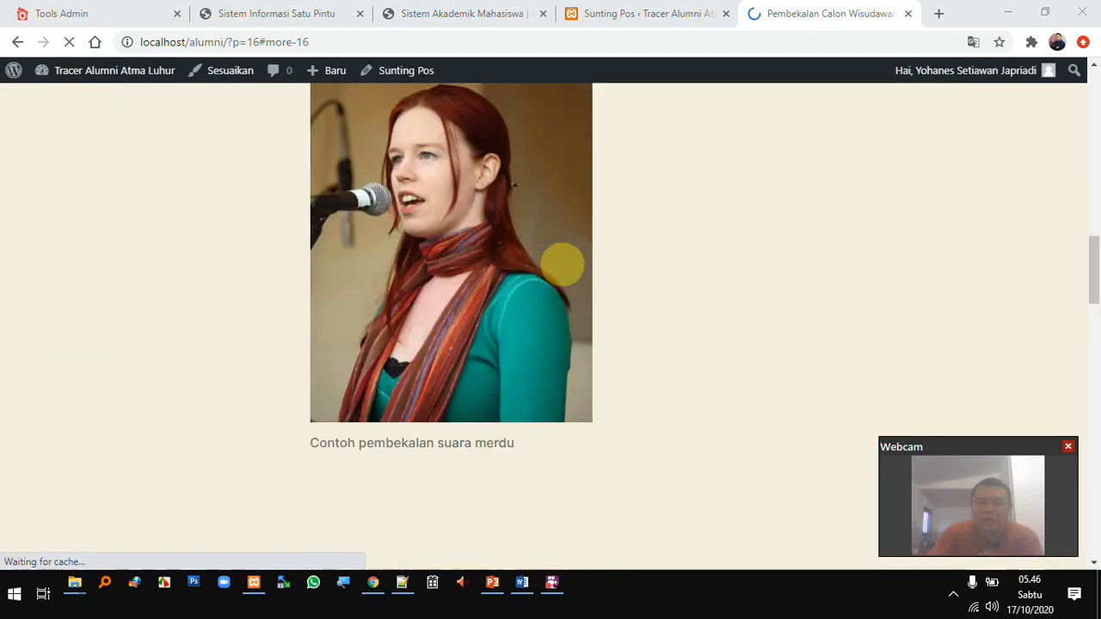
scroll(582, 328, down, 10)
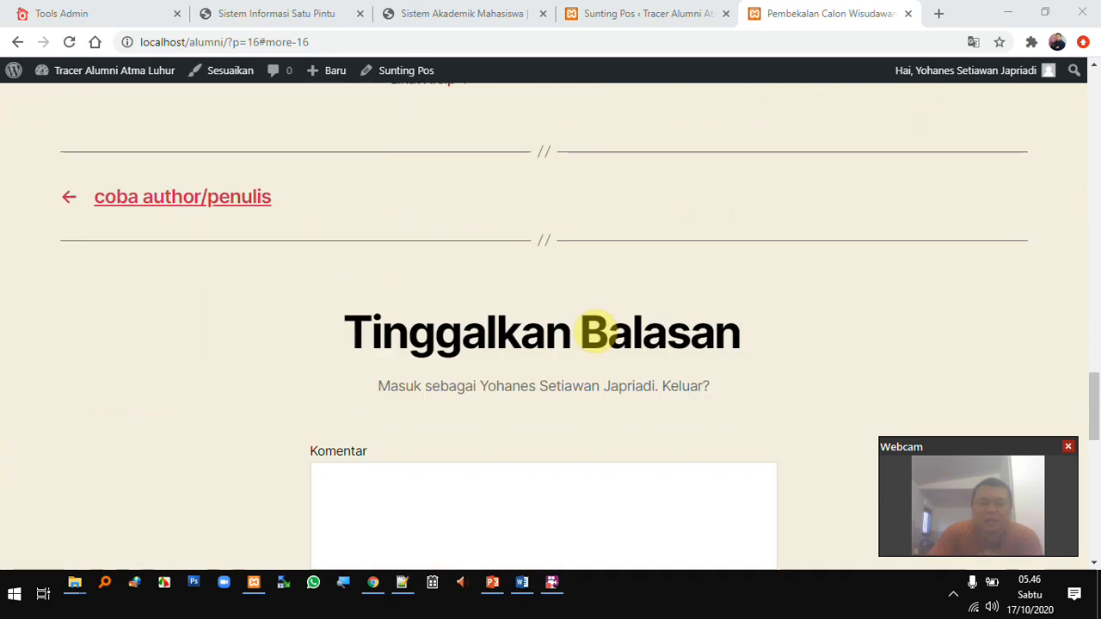
scroll(529, 371, down, 2)
click(578, 249)
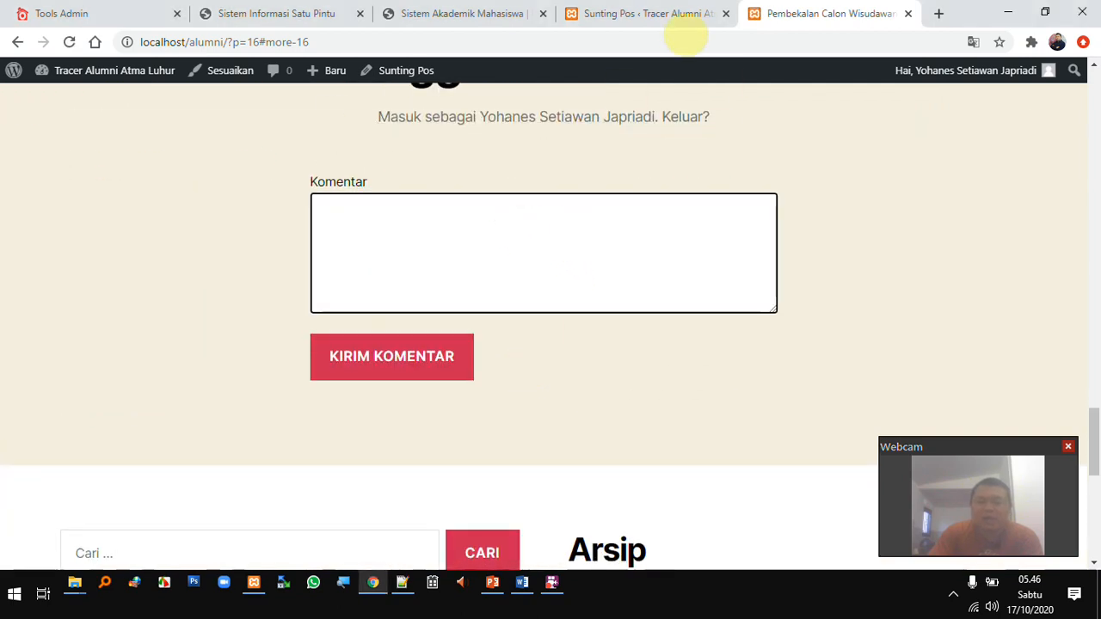
Disable Izinkan komentar in the post's Diskusi settings and update the post
click(677, 26)
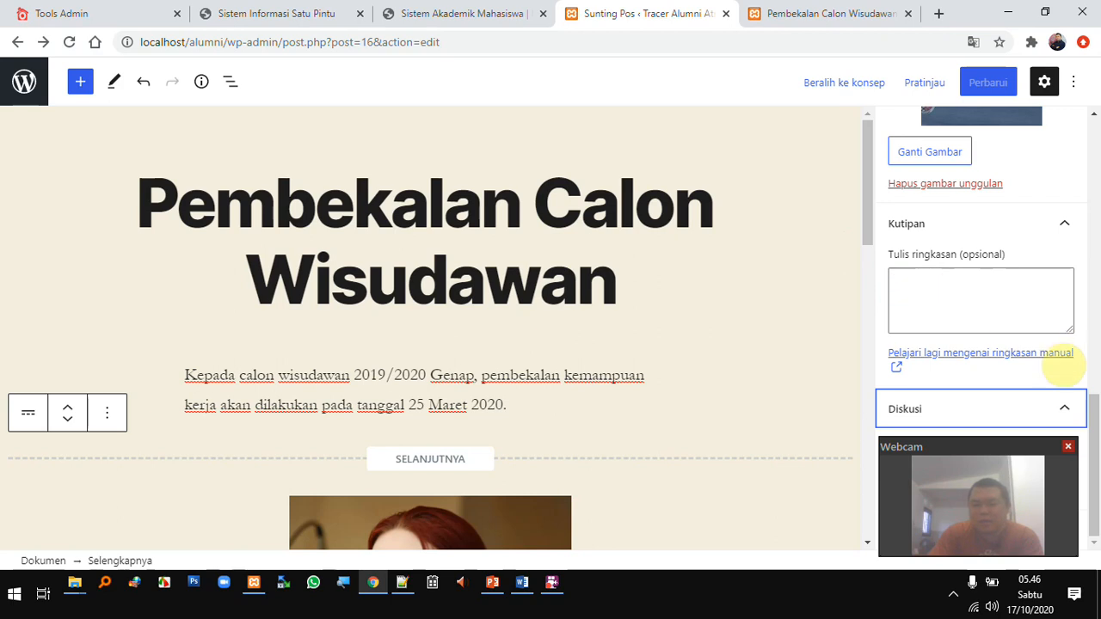
click(946, 447)
click(989, 82)
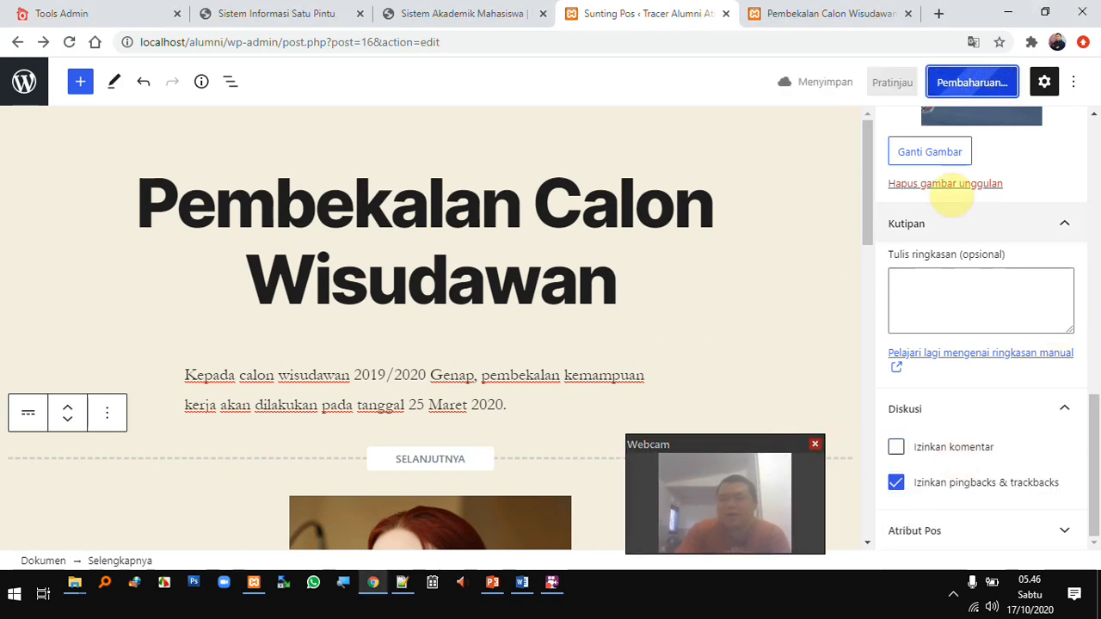
Reload the published Pembekalan Calon Wisudawan post and check the area below its content for the comment form
click(795, 15)
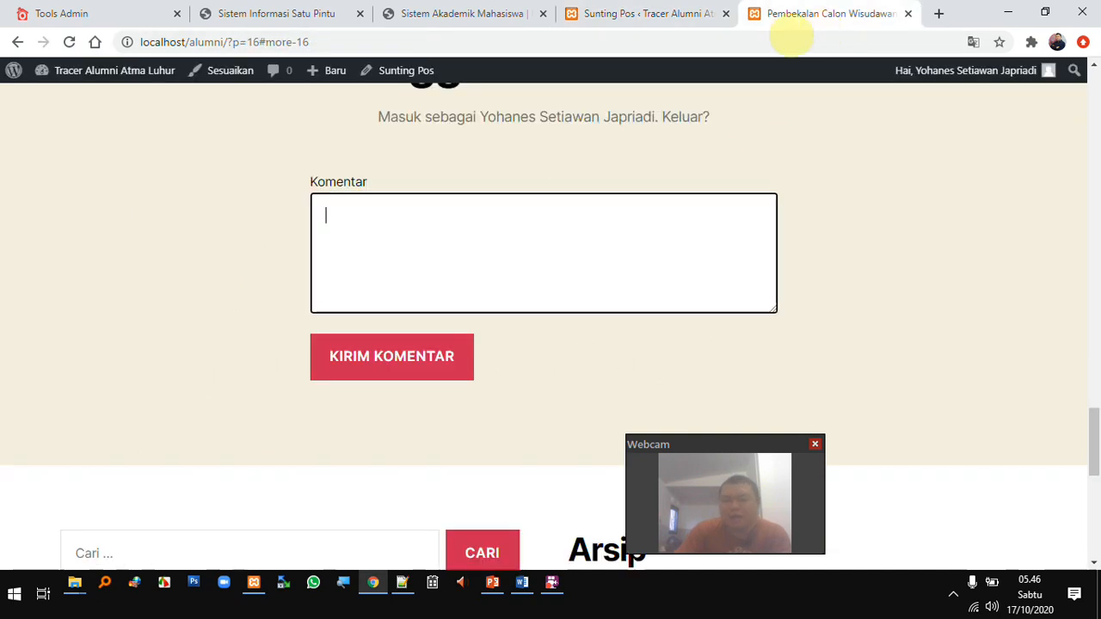
click(505, 43)
key(Return)
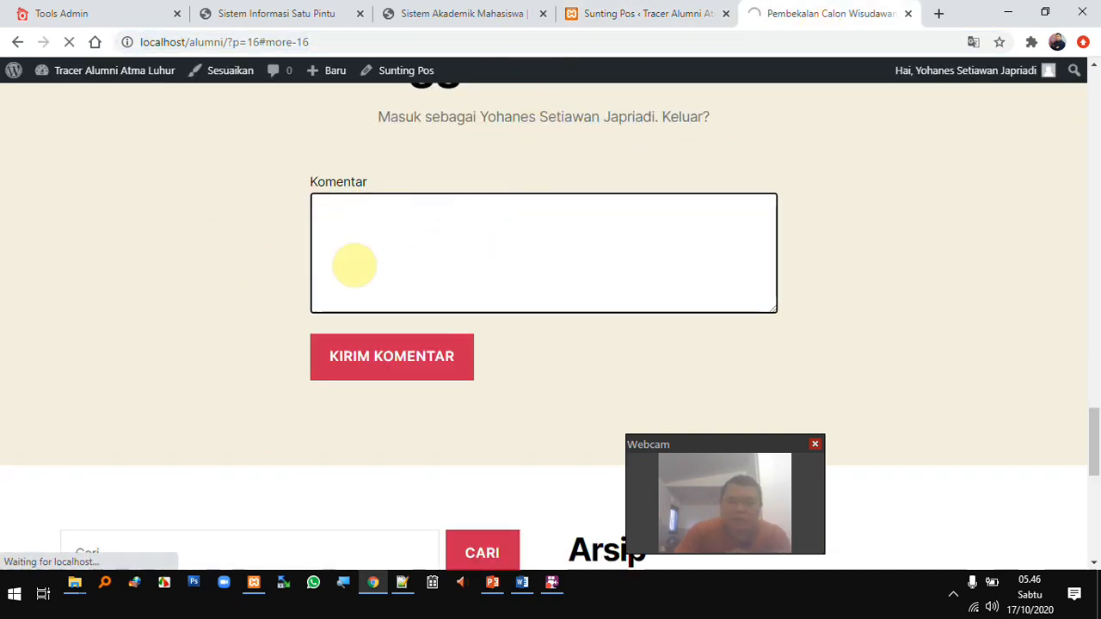
scroll(442, 288, up, 4)
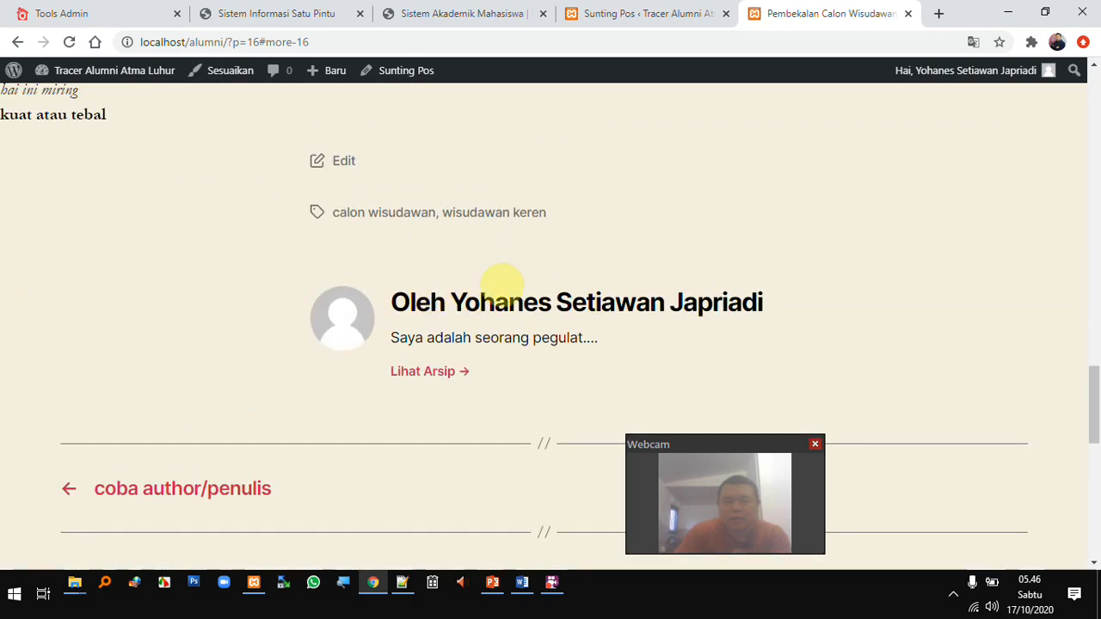
Set the post's template under Atribut Pos to Template Lebar Penuh and update the post
click(640, 13)
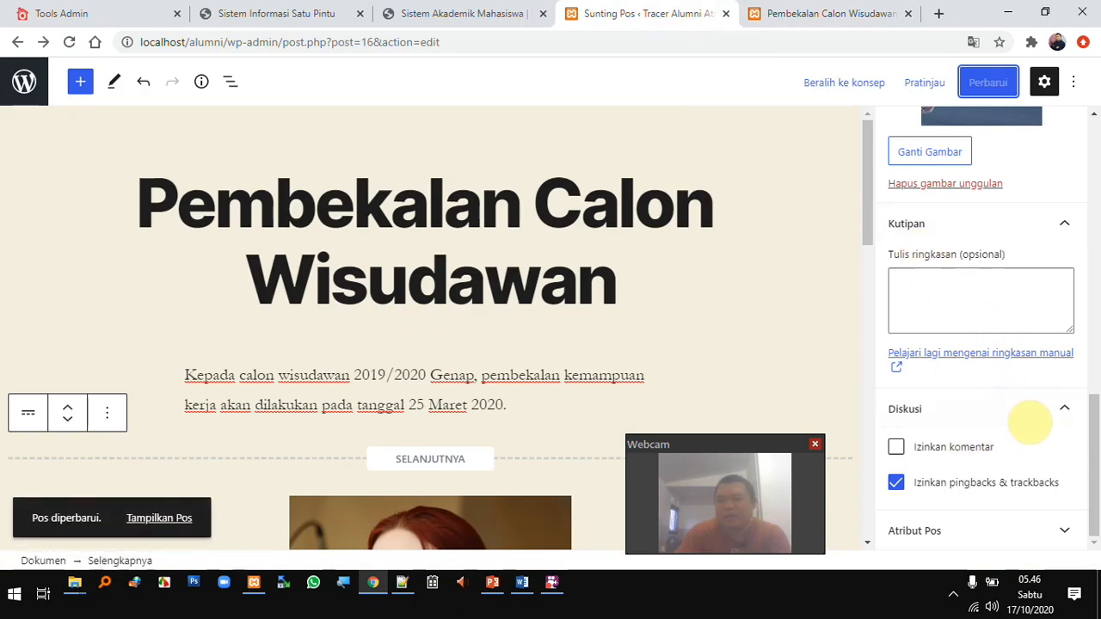
click(1064, 531)
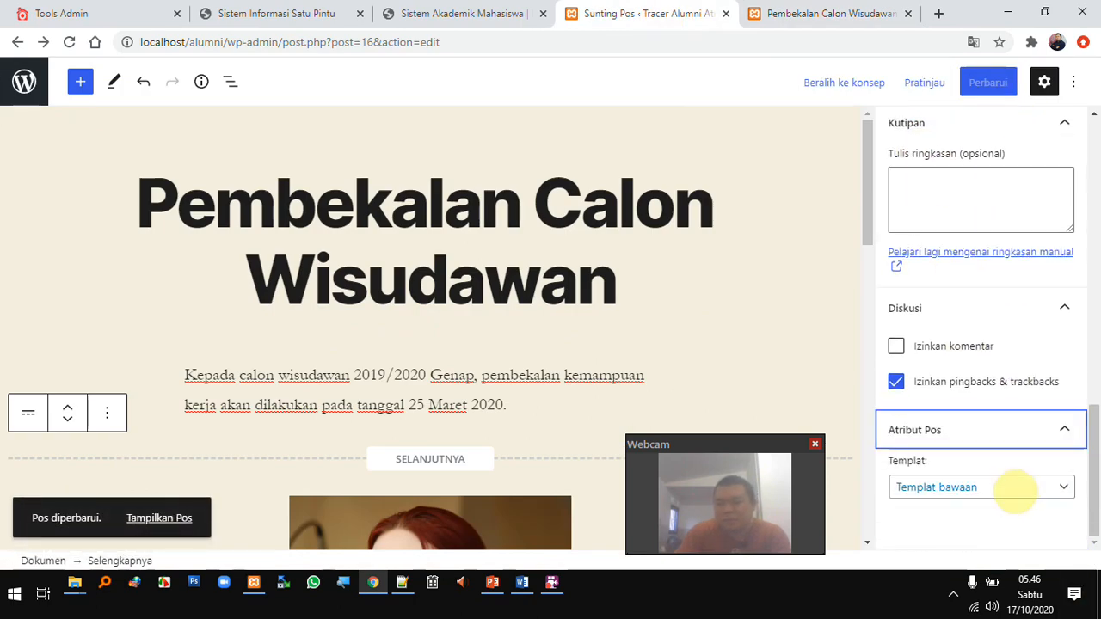
click(1063, 486)
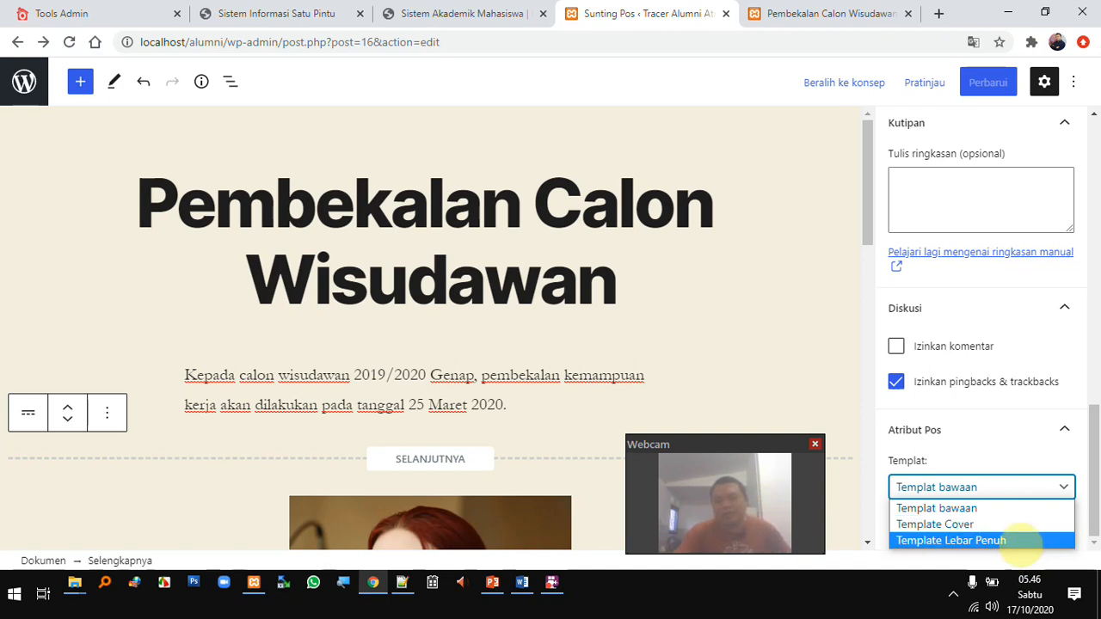
click(1018, 539)
click(1002, 90)
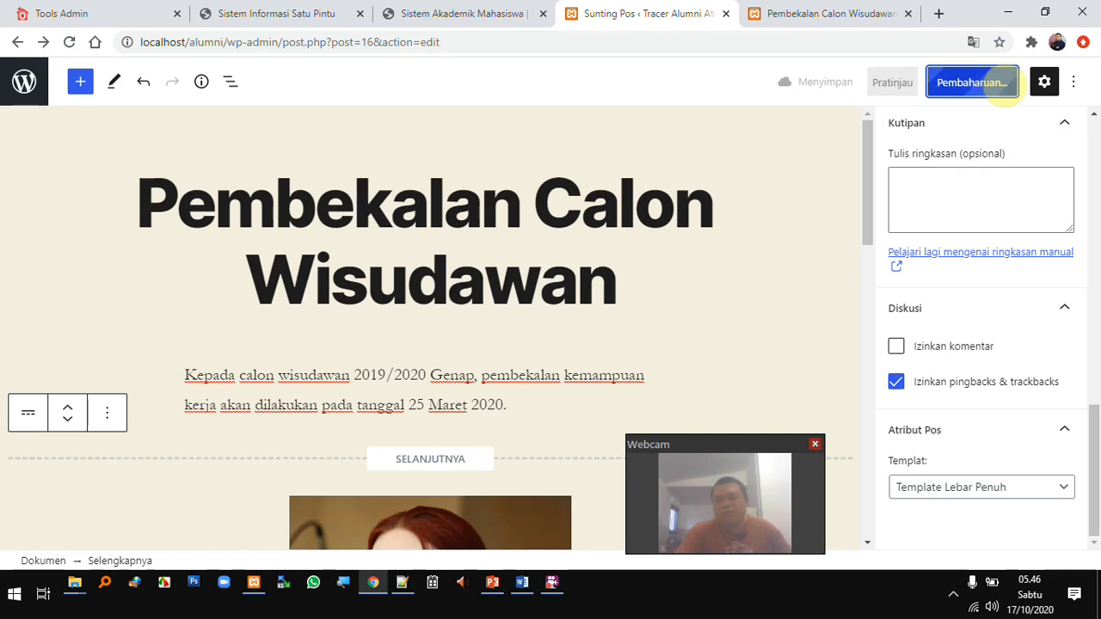
scroll(992, 316, up, 8)
scroll(1005, 301, down, 3)
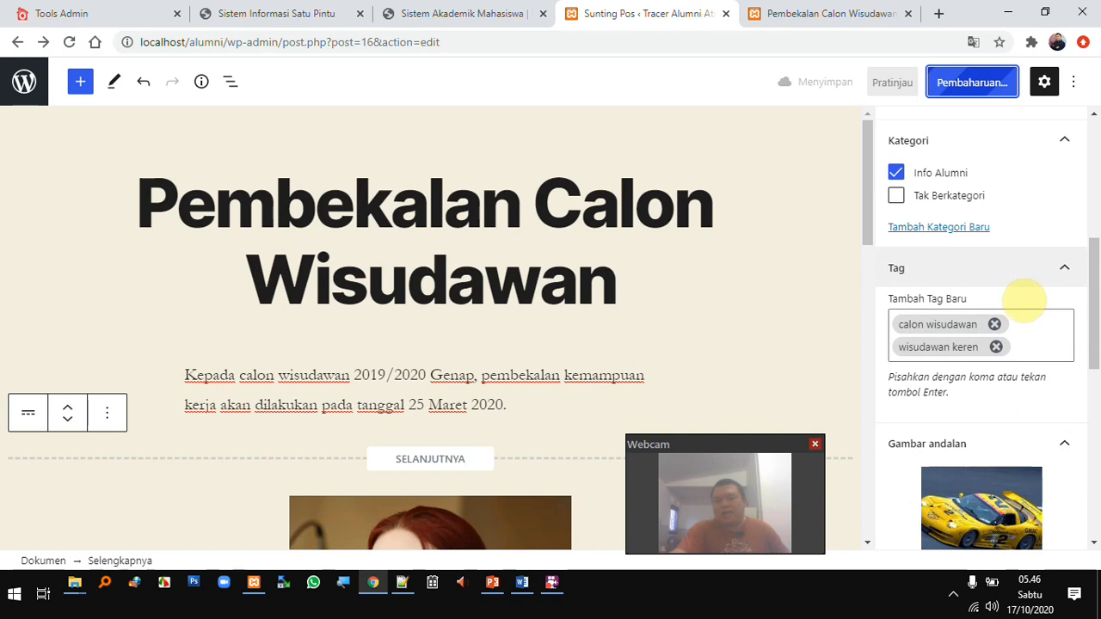
scroll(1023, 301, down, 5)
Reload the published post and examine the layout of its heading, text, image and video
click(847, 13)
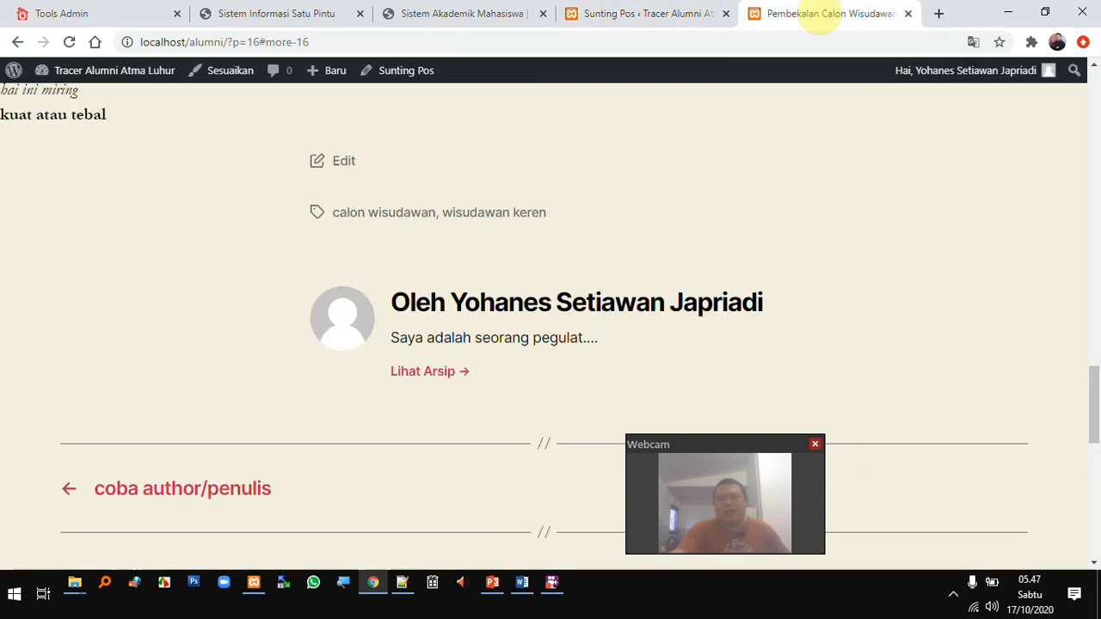
click(370, 40)
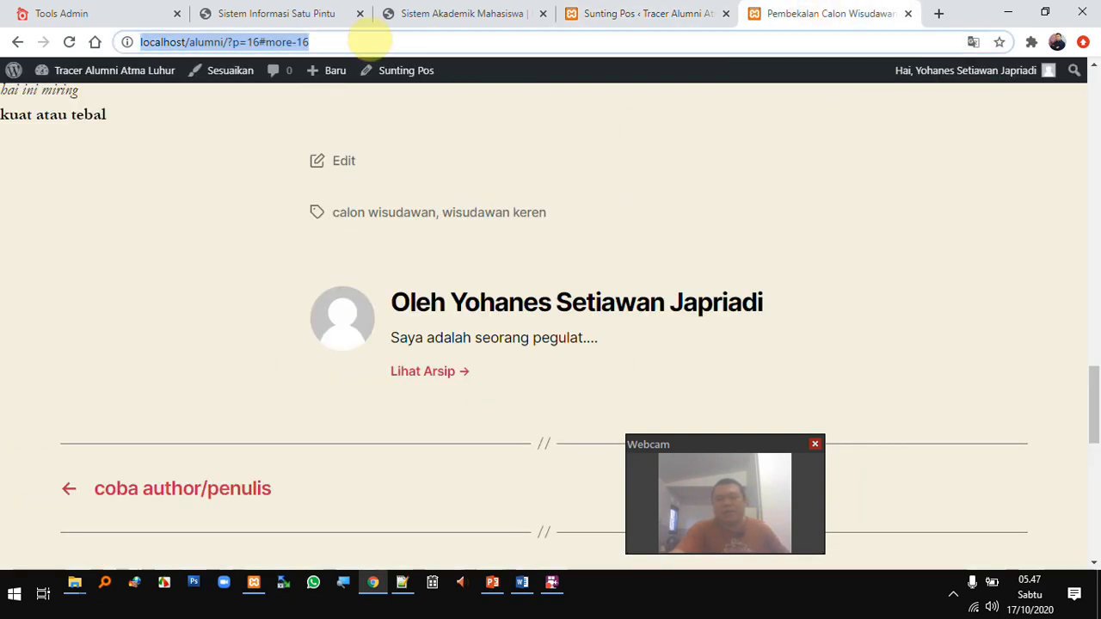
key(Return)
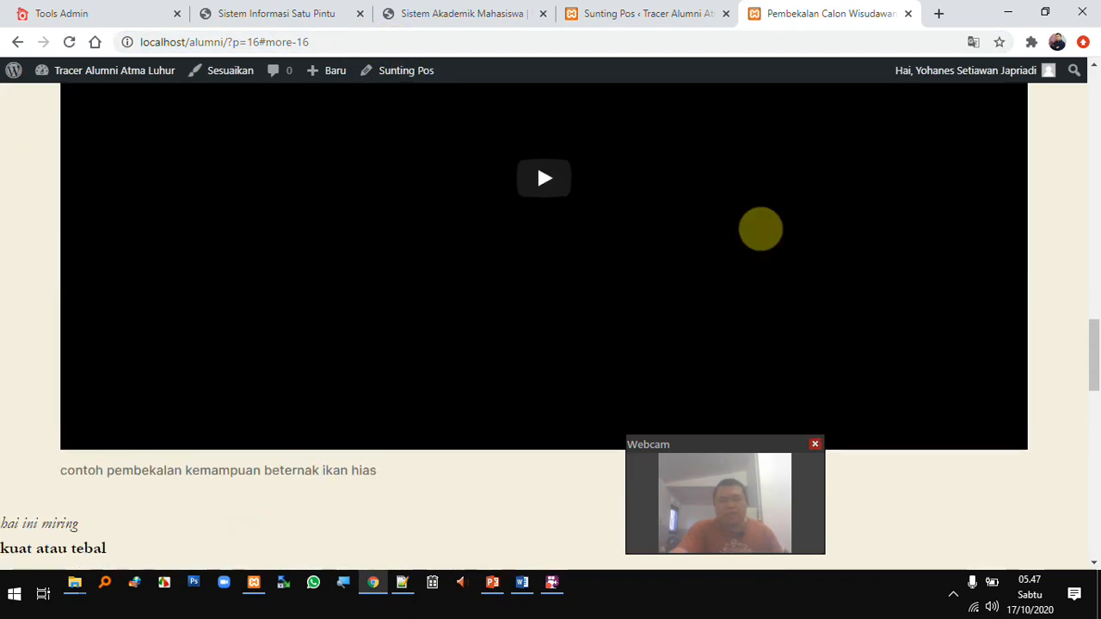
scroll(760, 230, up, 15)
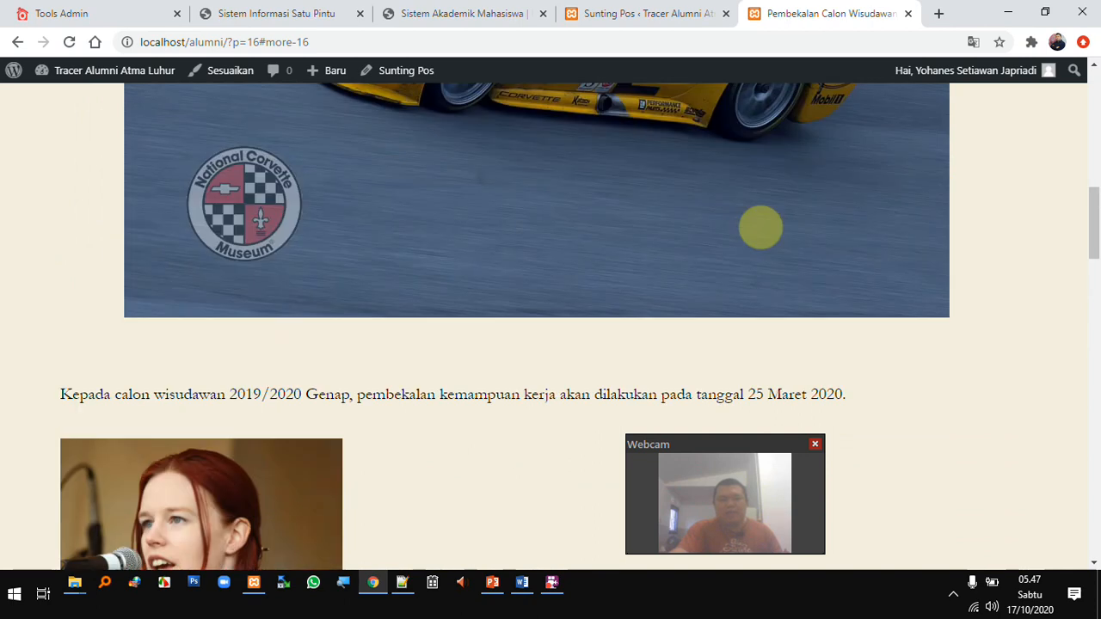
scroll(763, 226, up, 2)
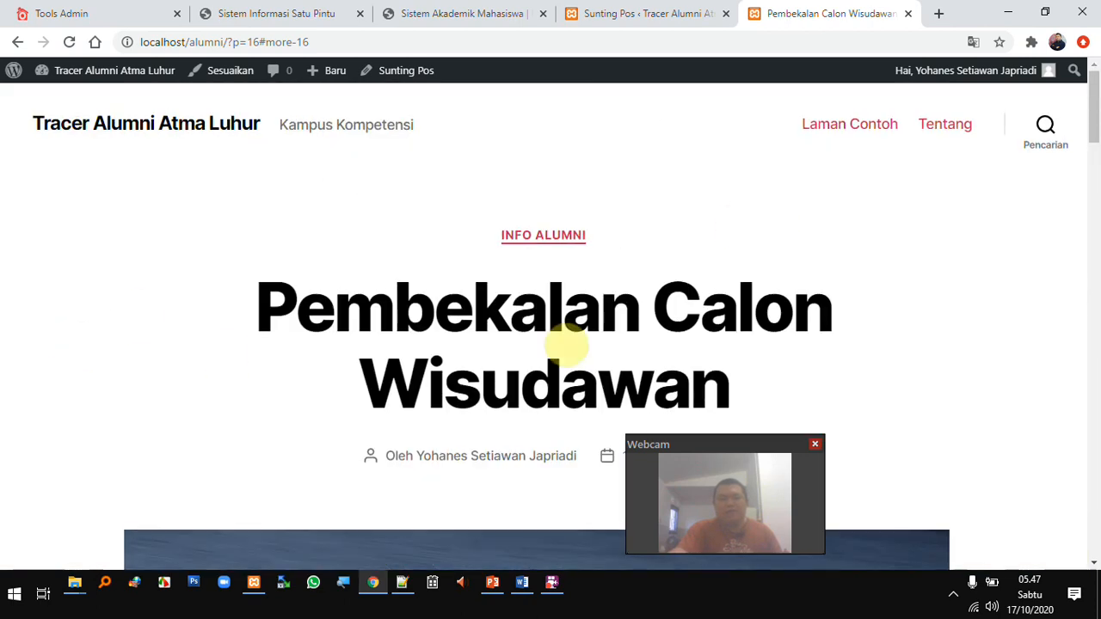
scroll(906, 310, down, 7)
scroll(907, 314, down, 5)
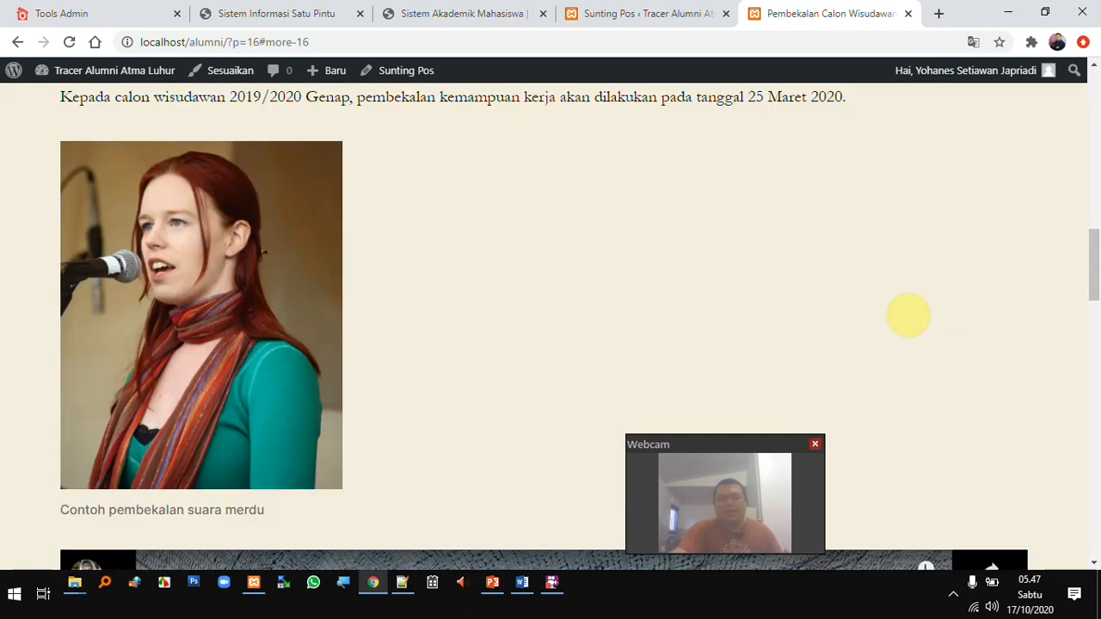
Compare the editor's block settings for the Selengkapnya block, the post title and the opening paragraph
click(713, 16)
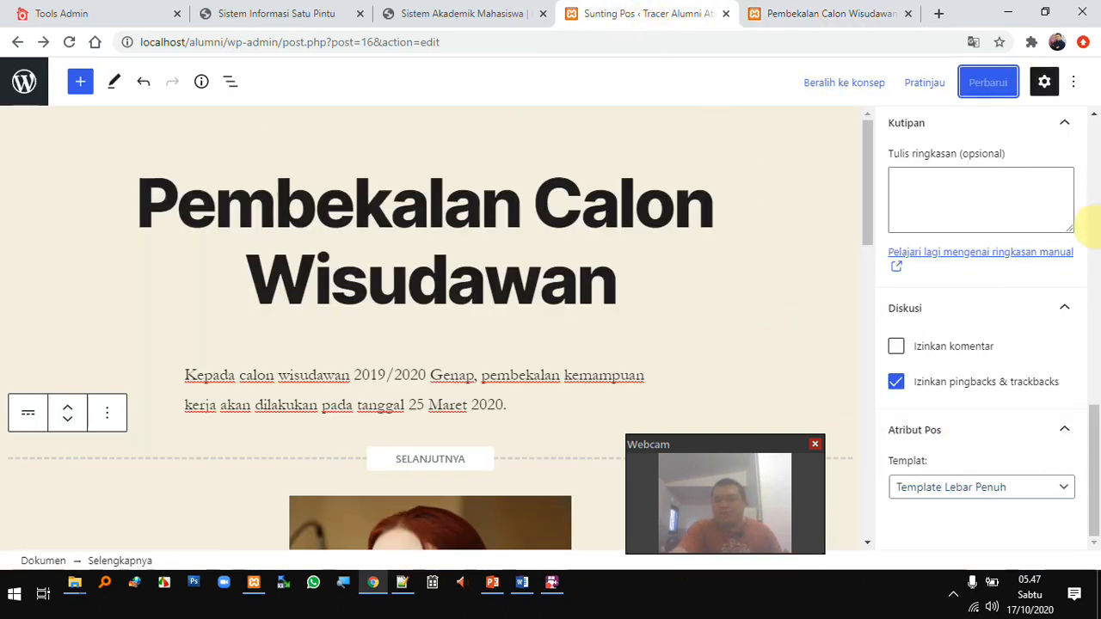
drag(1089, 425, 1094, 129)
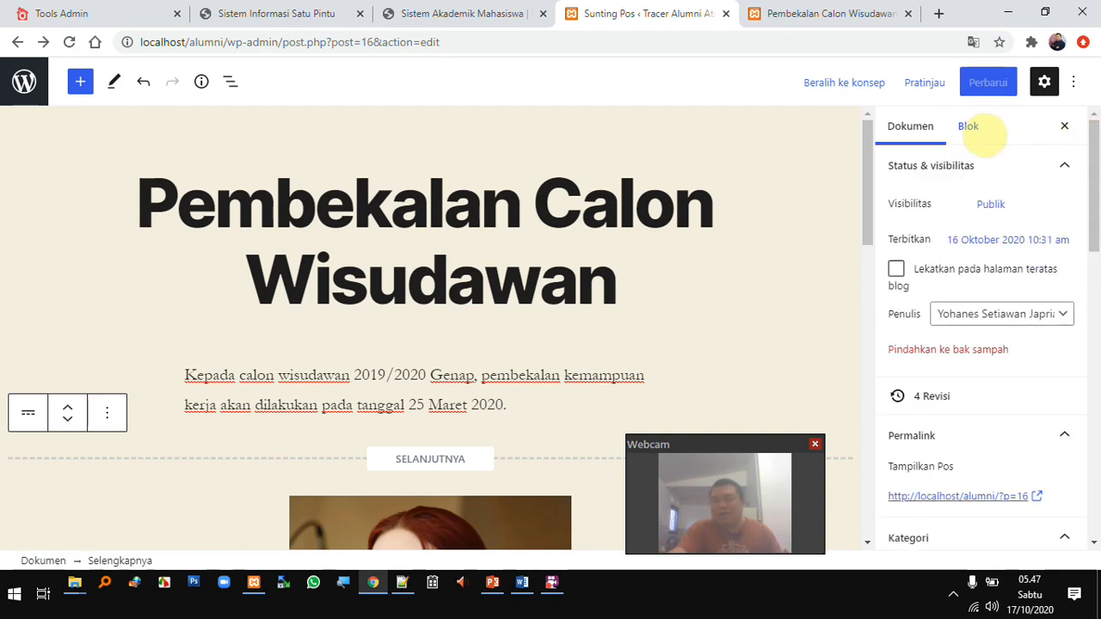
click(981, 129)
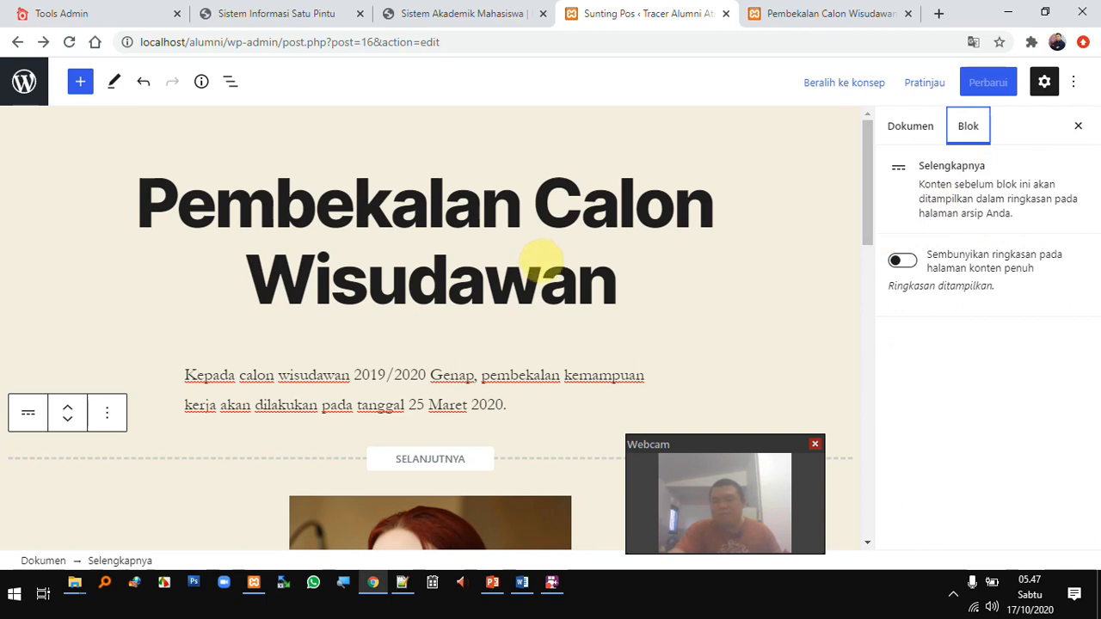
click(538, 254)
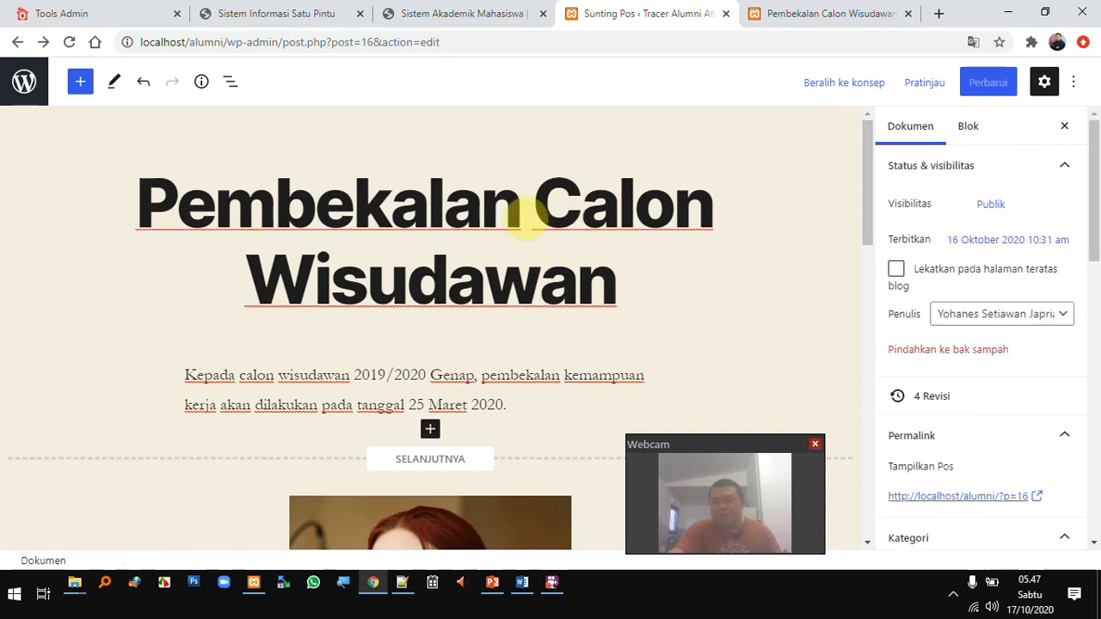
click(970, 127)
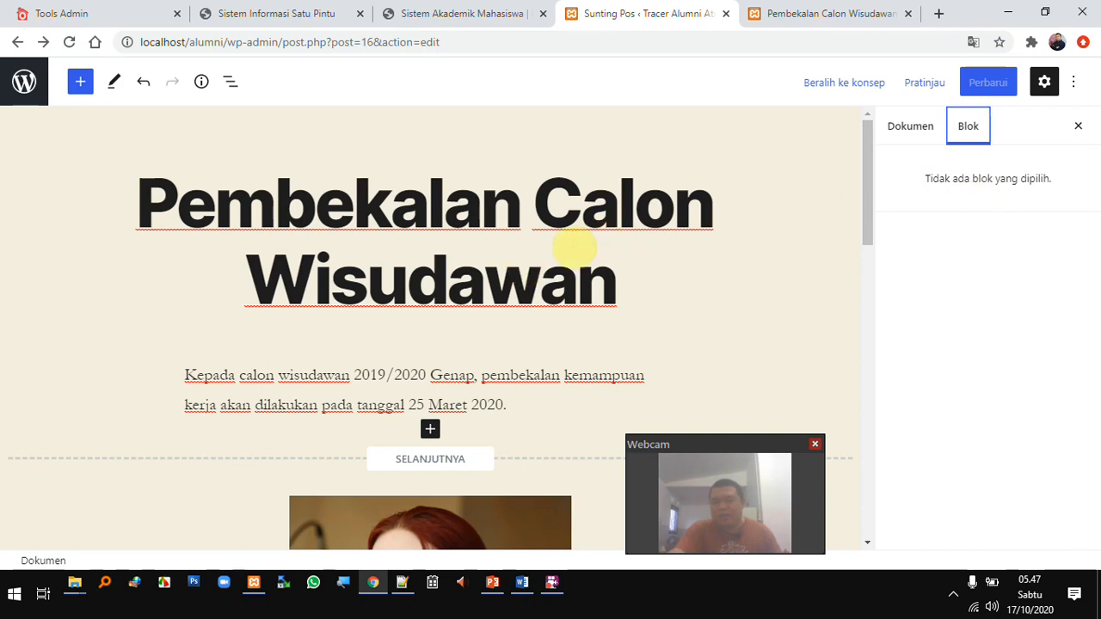
click(500, 375)
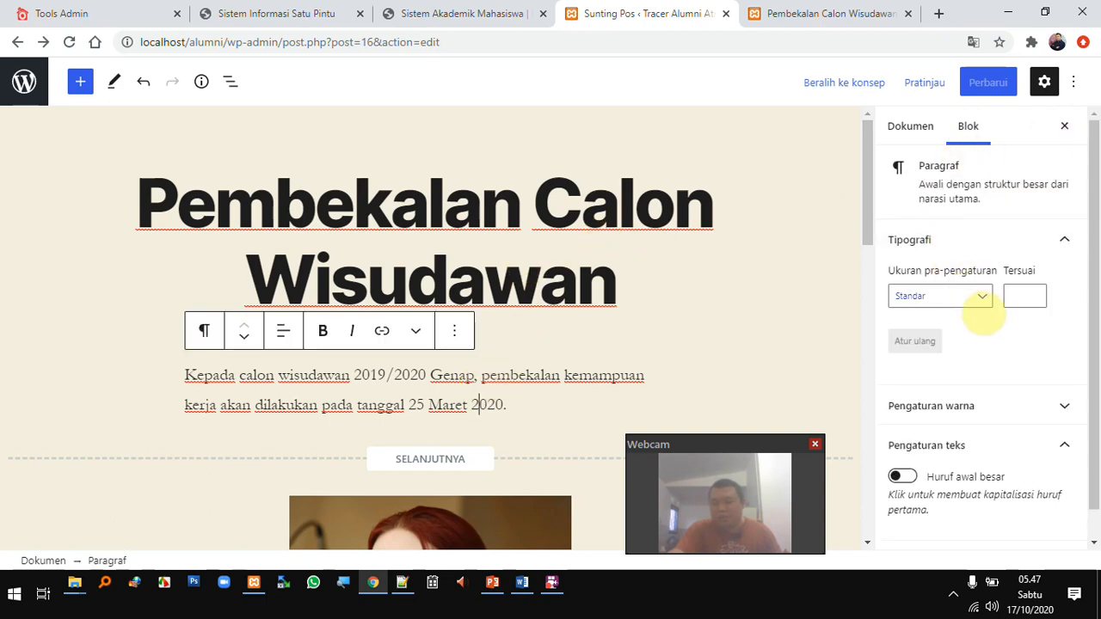
Try the Kecil preset font size on the opening paragraph and restore it to Standar
click(984, 295)
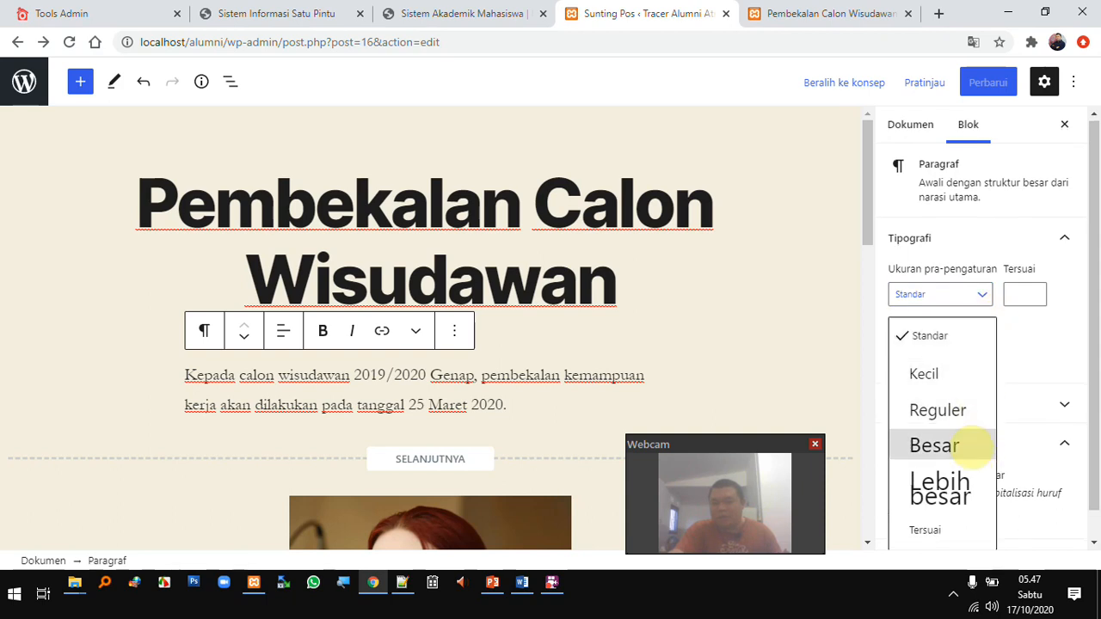
scroll(977, 404, up, 1)
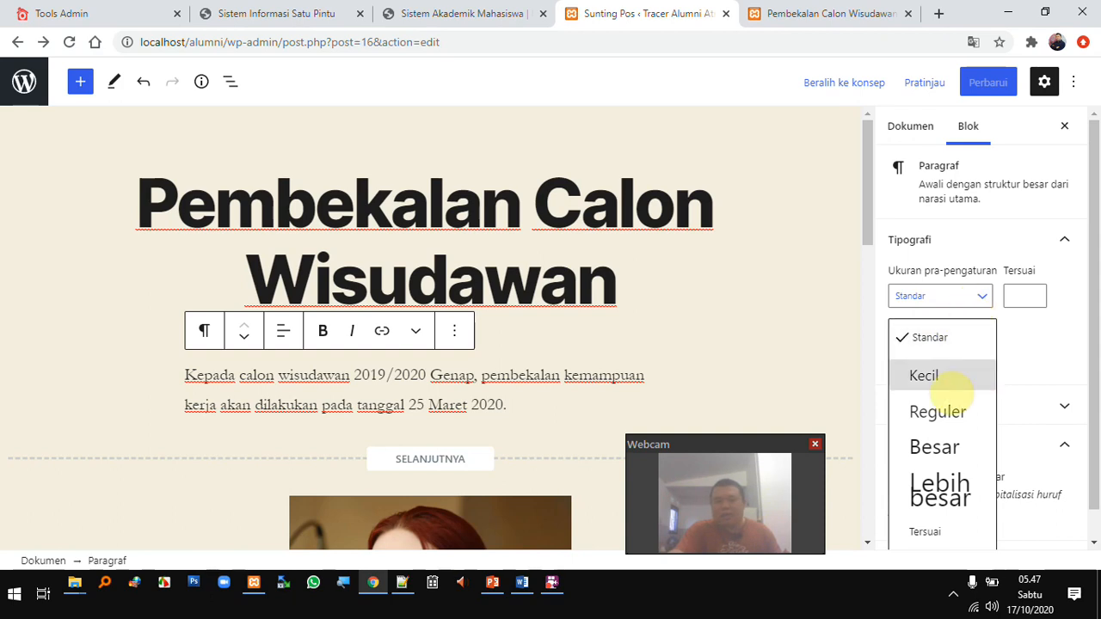
click(943, 384)
click(978, 297)
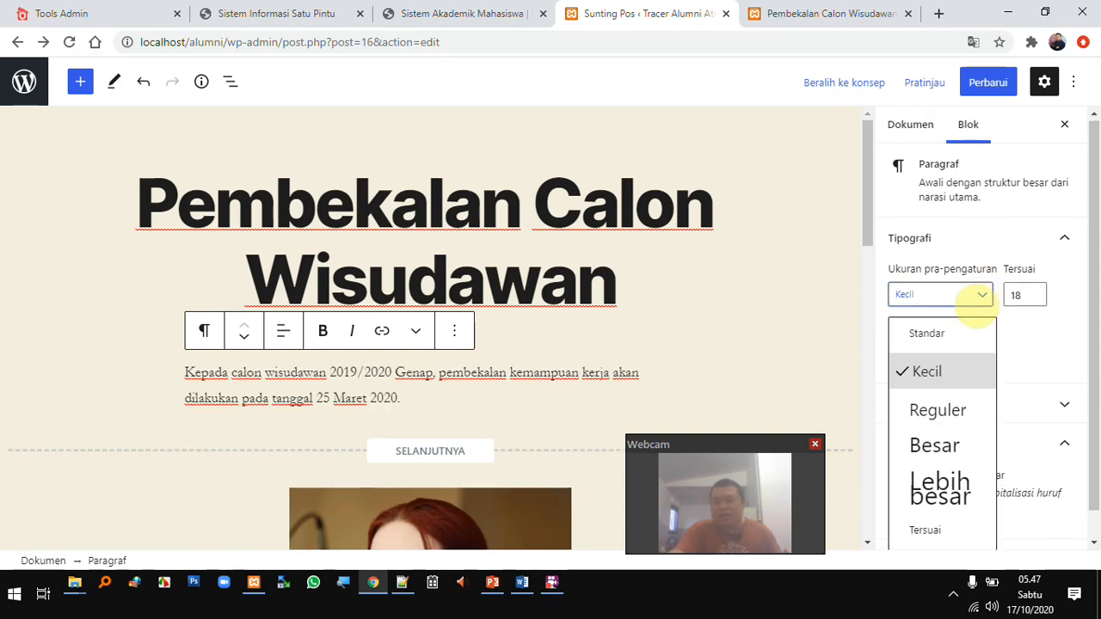
click(975, 337)
Give the opening paragraph the dark grey text colour and the light cream background colour
scroll(1002, 319, down, 1)
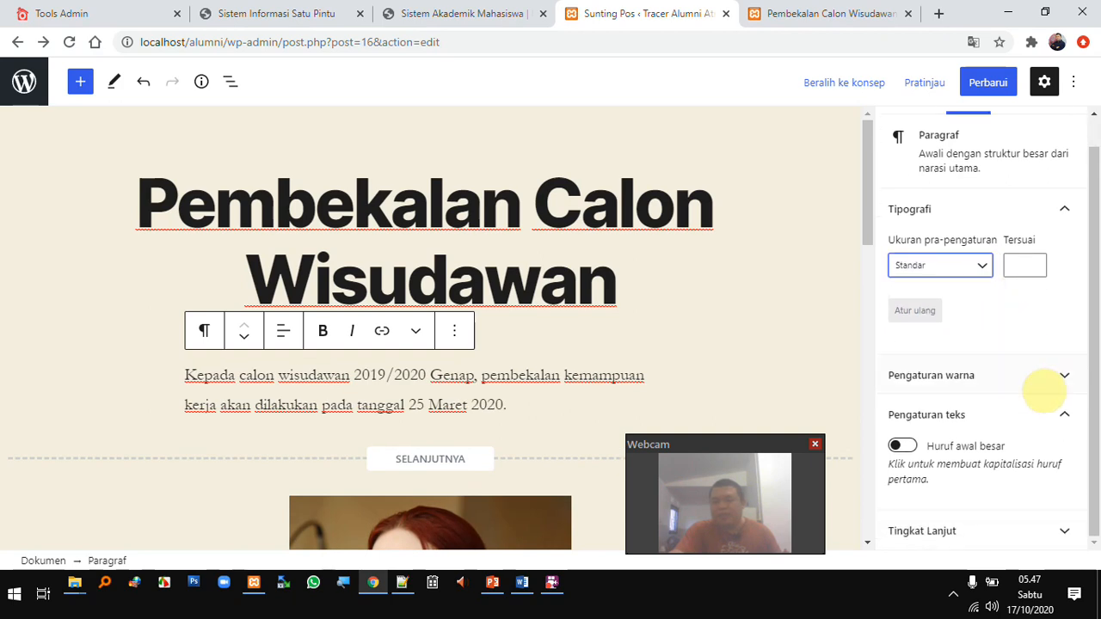
click(1056, 373)
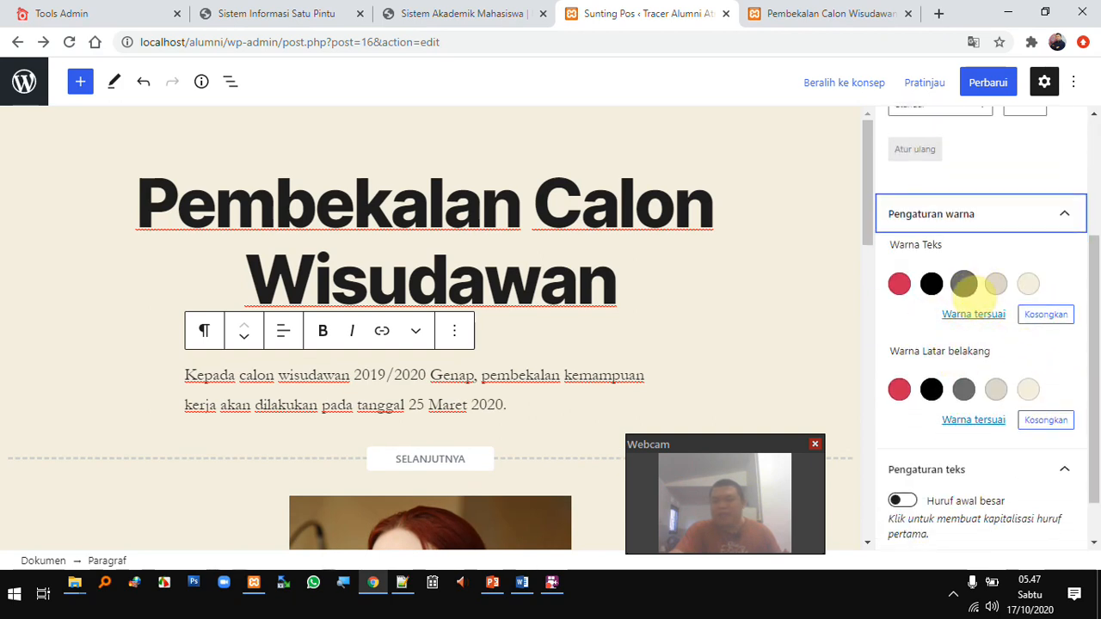
click(964, 284)
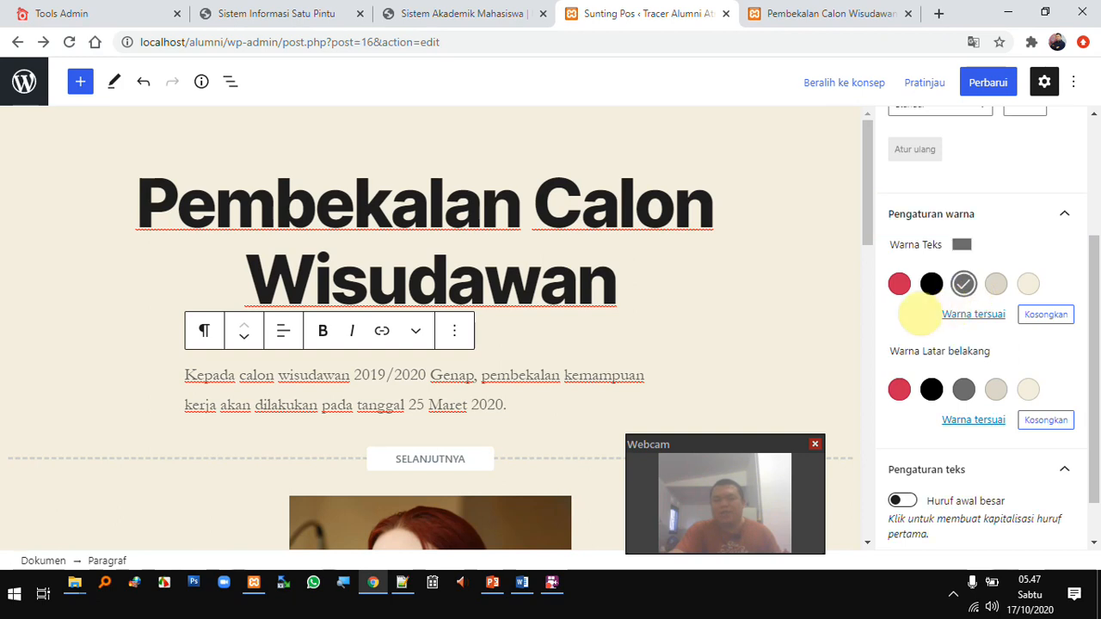
scroll(946, 306, down, 1)
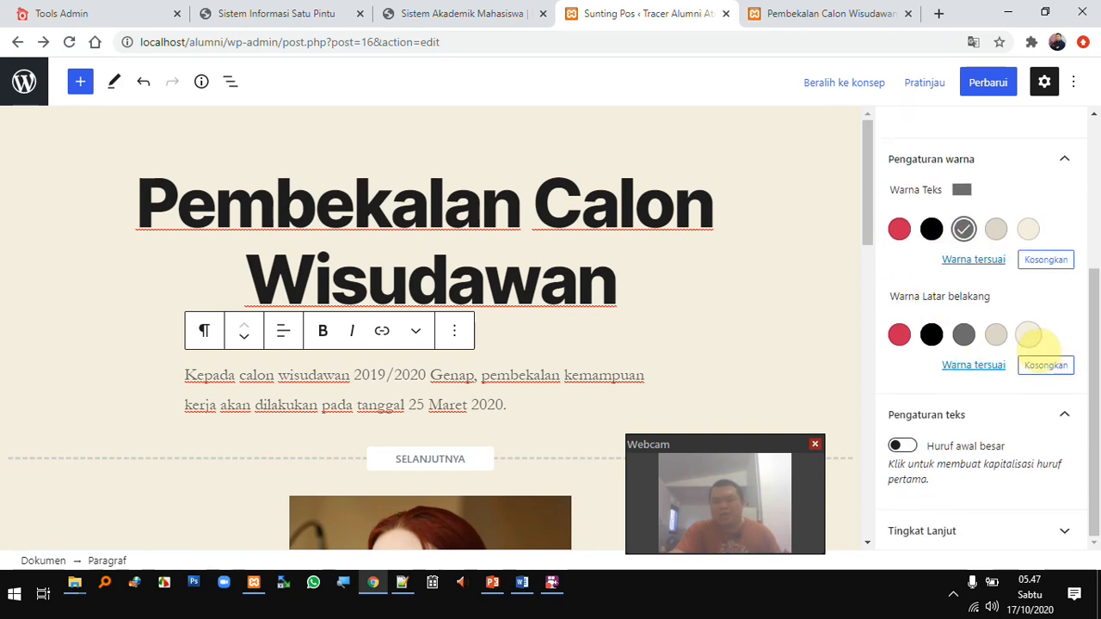
click(1028, 335)
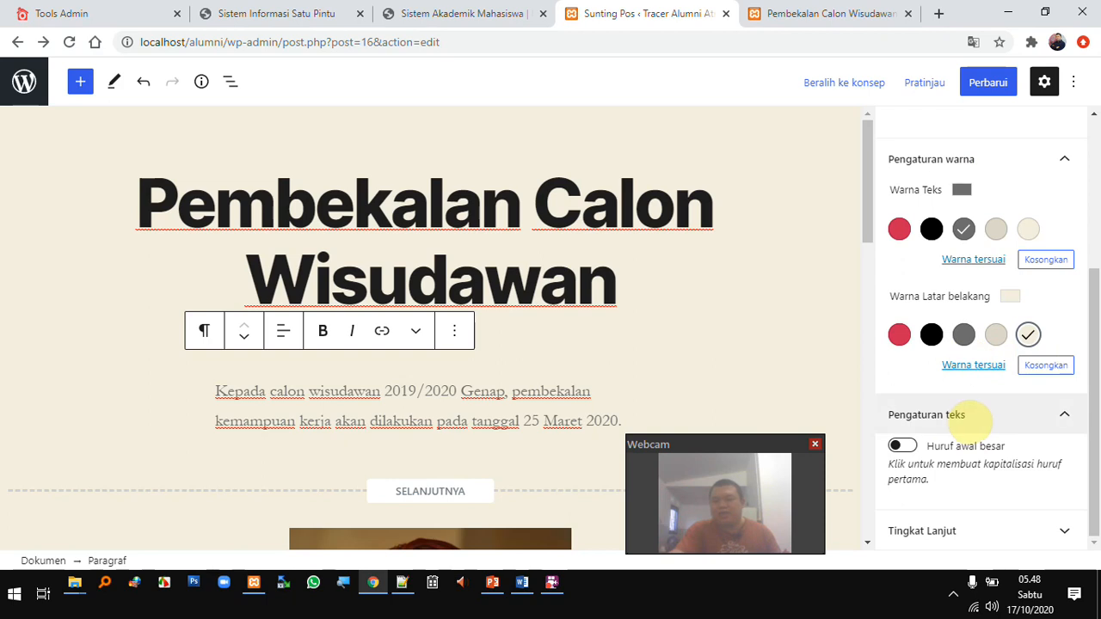
Enable Huruf awal besar for the opening paragraph, open its Tingkat Lanjut options and update the post
click(903, 445)
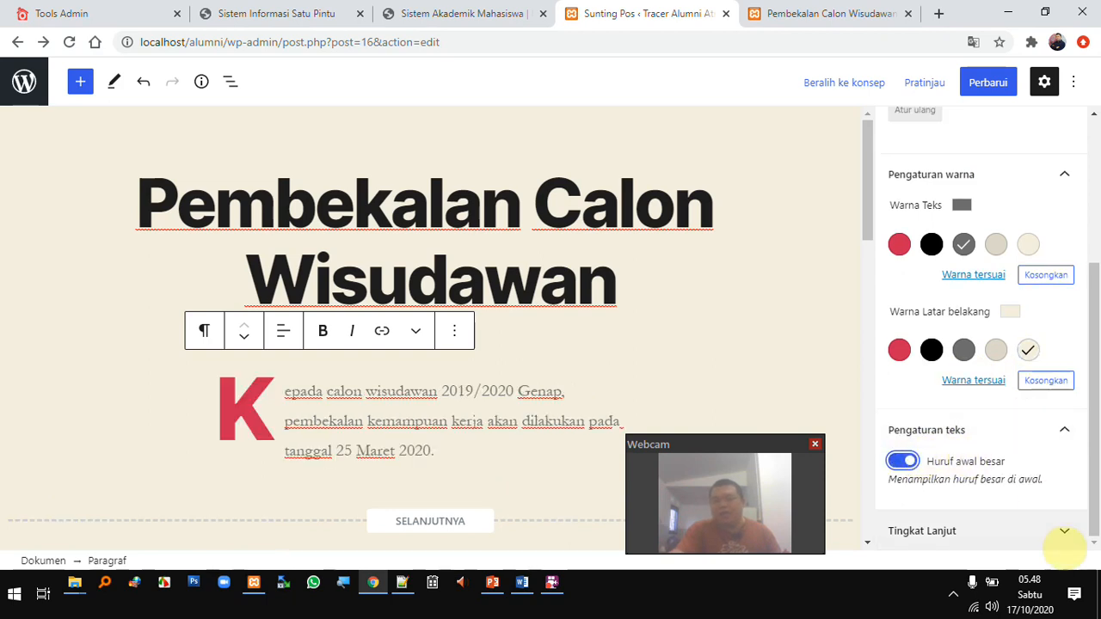
click(1053, 520)
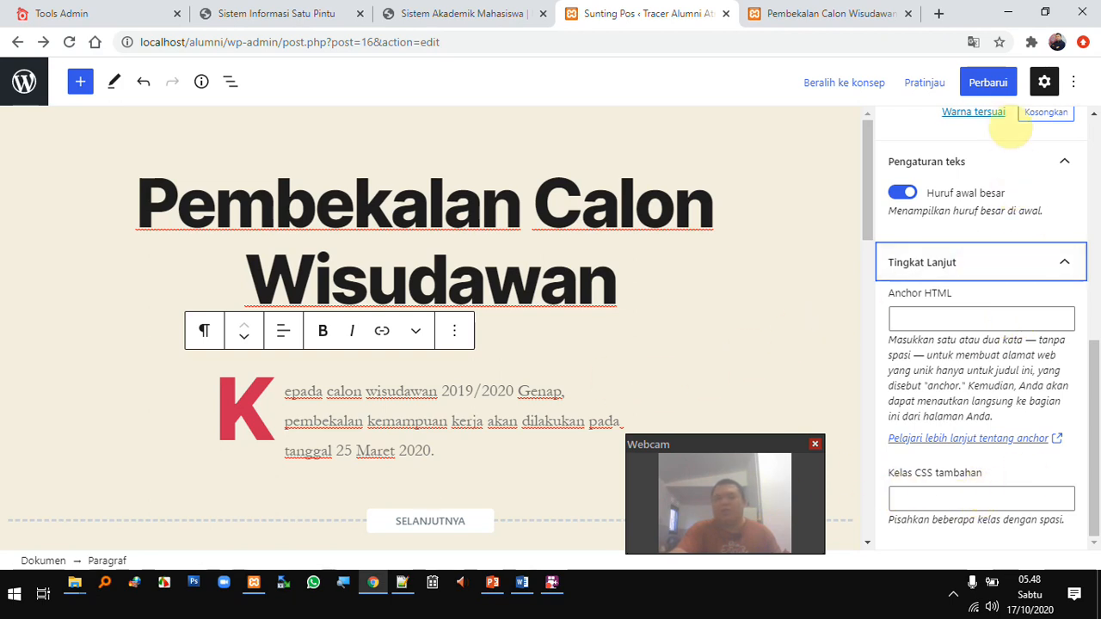
click(990, 86)
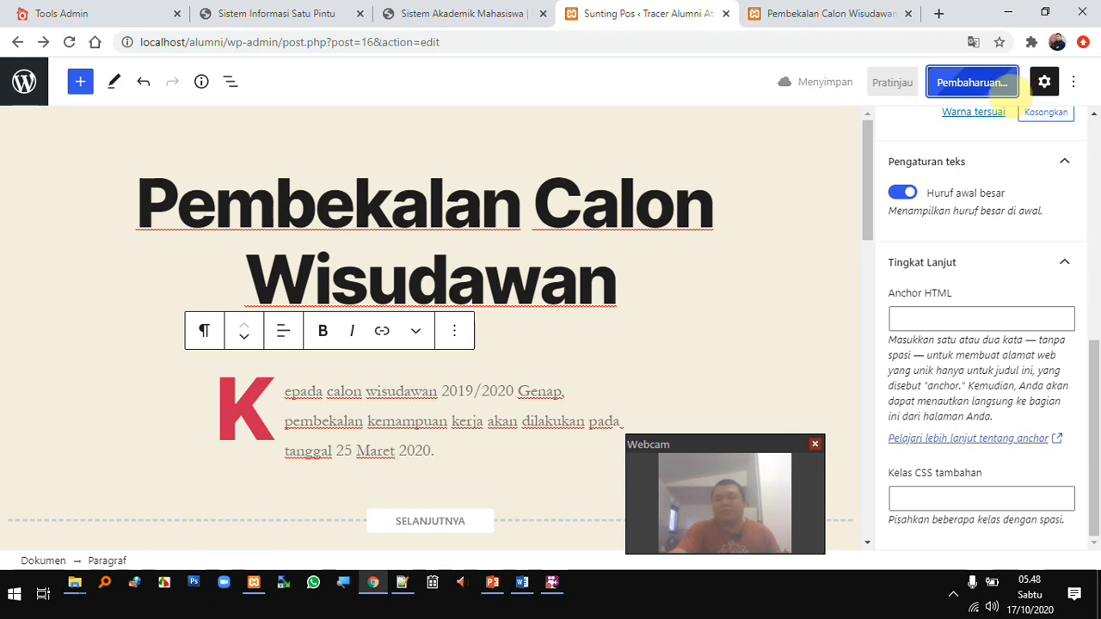
Reload the published post to check the opening paragraph's styling, and return to the post editor
click(895, 14)
click(471, 36)
key(Return)
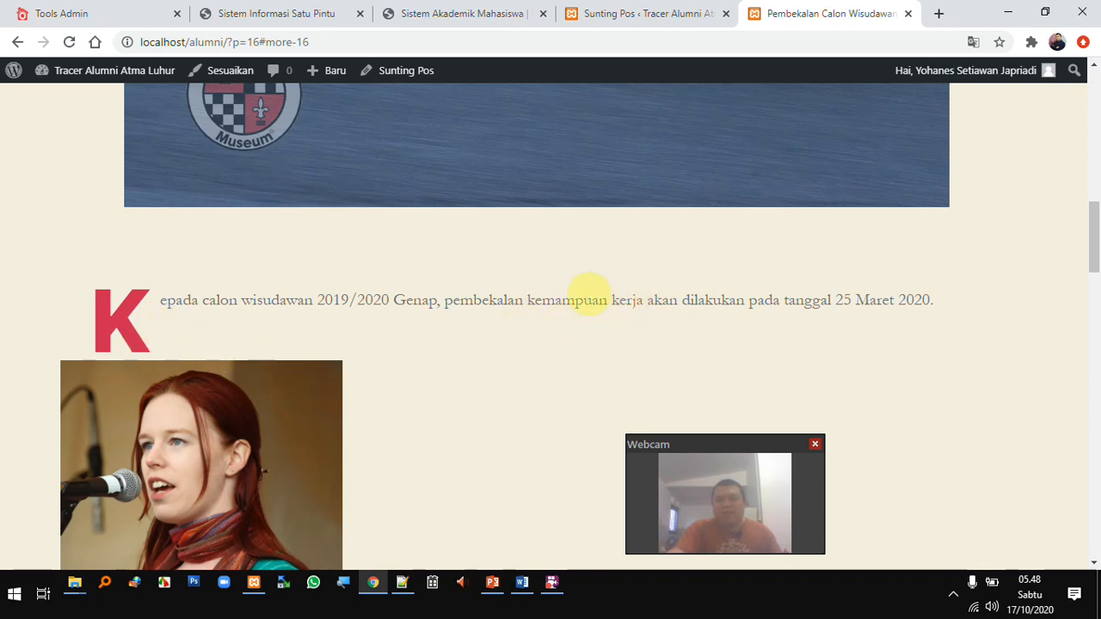
click(623, 17)
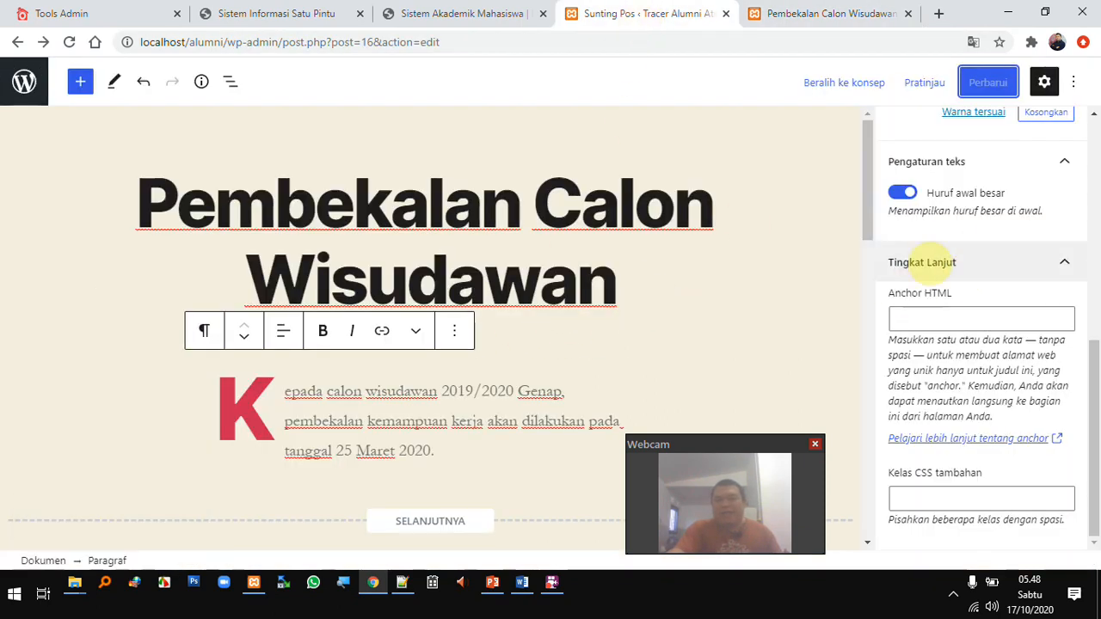
Apply the Sudut Lengkung style to the image captioned "Contoh pembekalan suara merdu"
scroll(490, 302, down, 3)
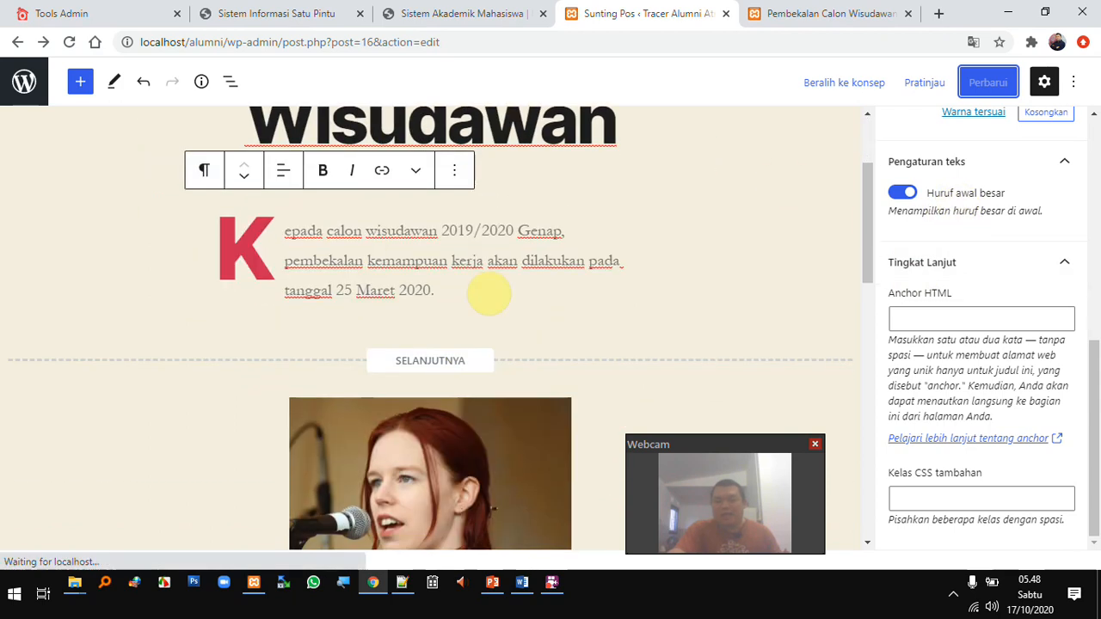
click(472, 267)
scroll(963, 217, up, 6)
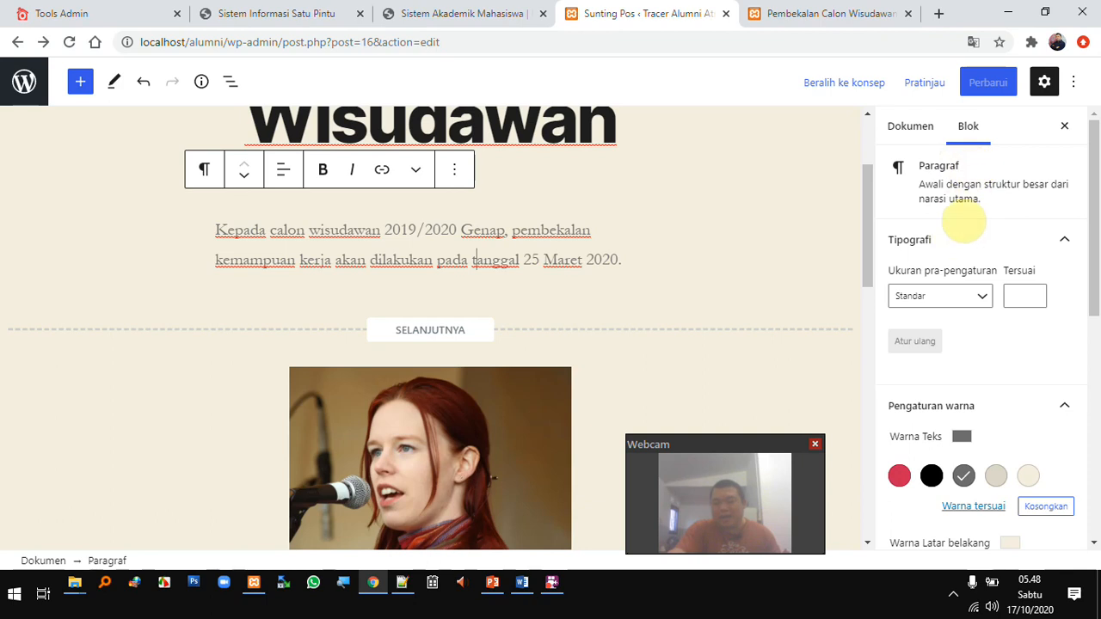
scroll(508, 338, down, 4)
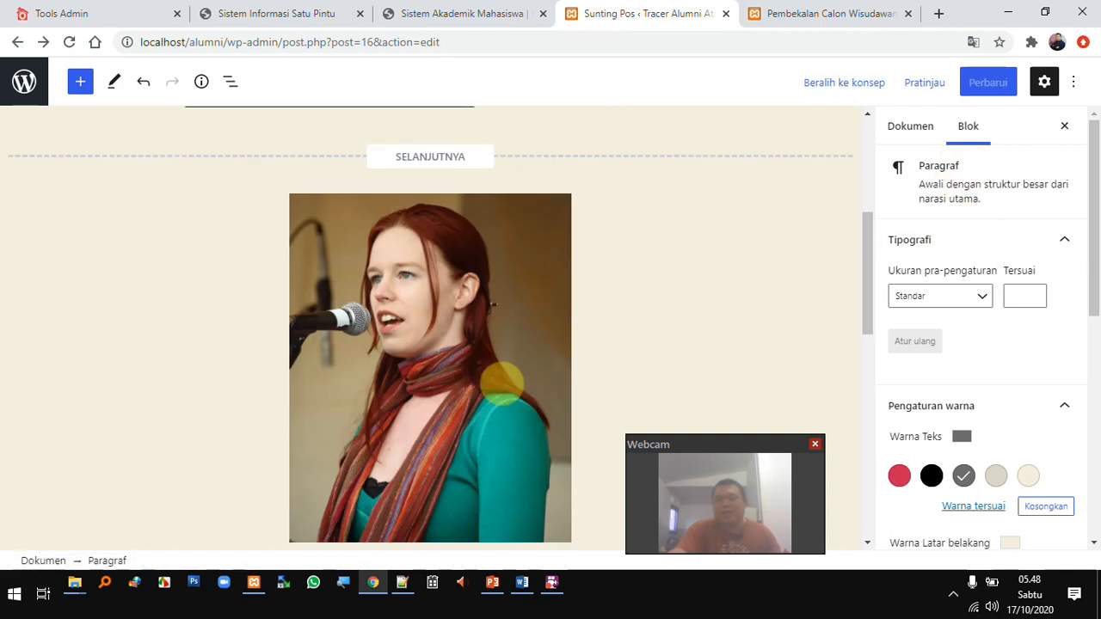
click(552, 242)
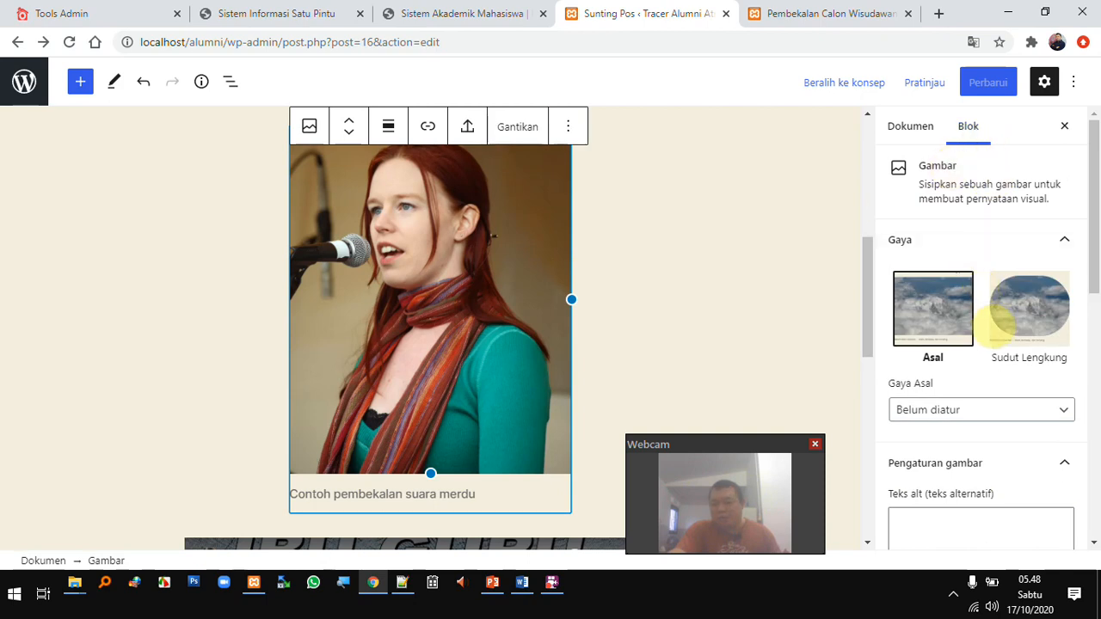
click(1030, 314)
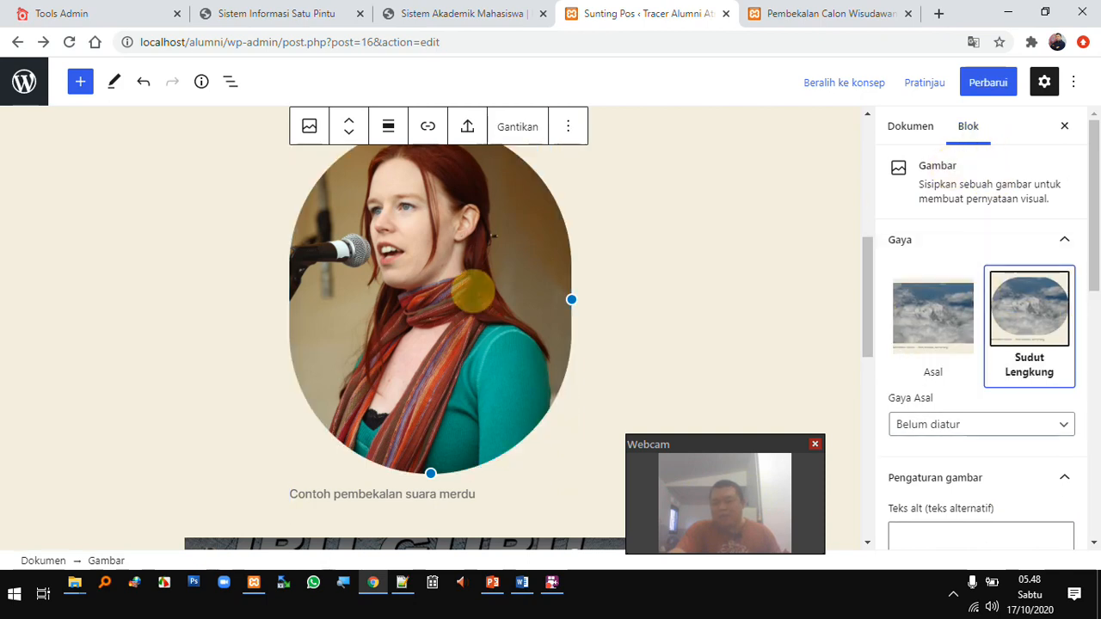
Examine the remaining block settings of the image, the YouTube video and the HTML Khusus block
scroll(946, 387, down, 1)
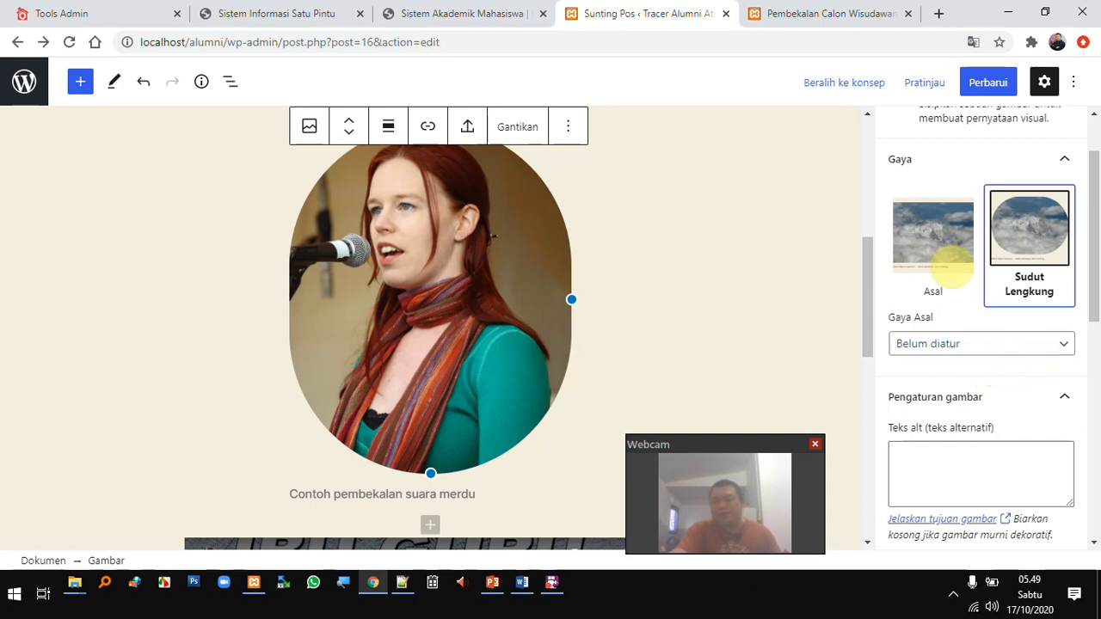
scroll(957, 367, down, 5)
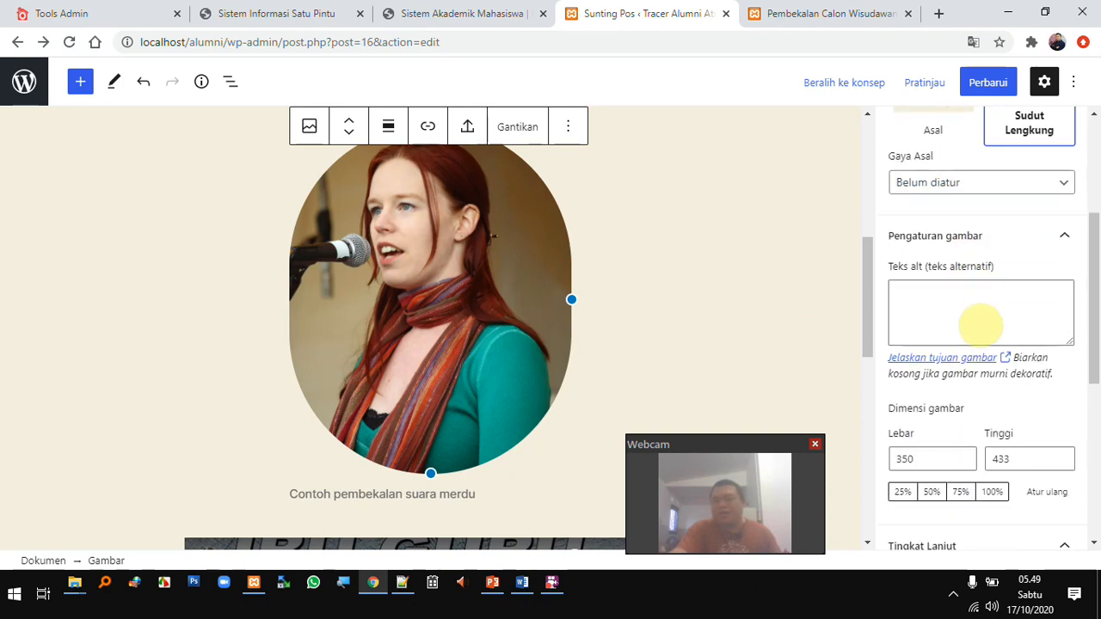
scroll(957, 348, down, 2)
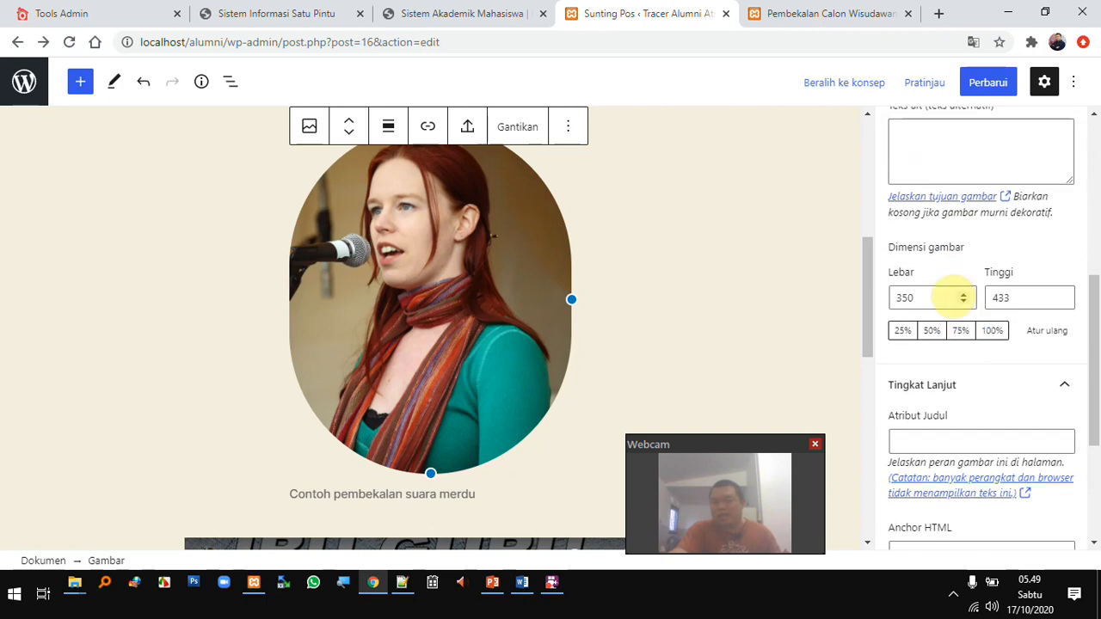
scroll(1007, 364, down, 4)
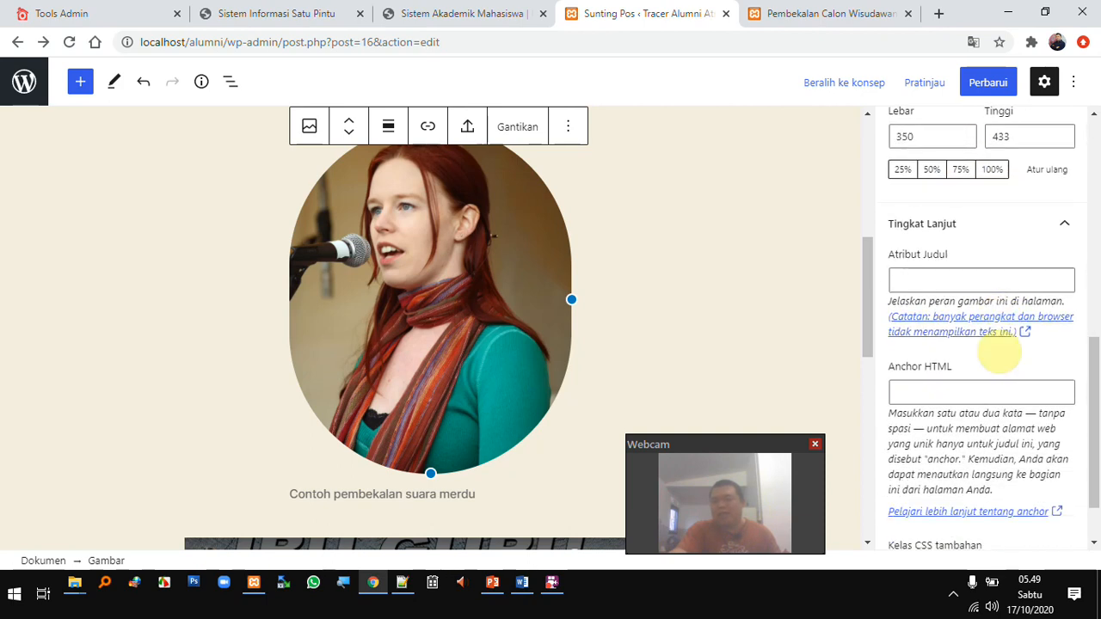
scroll(1005, 353, down, 2)
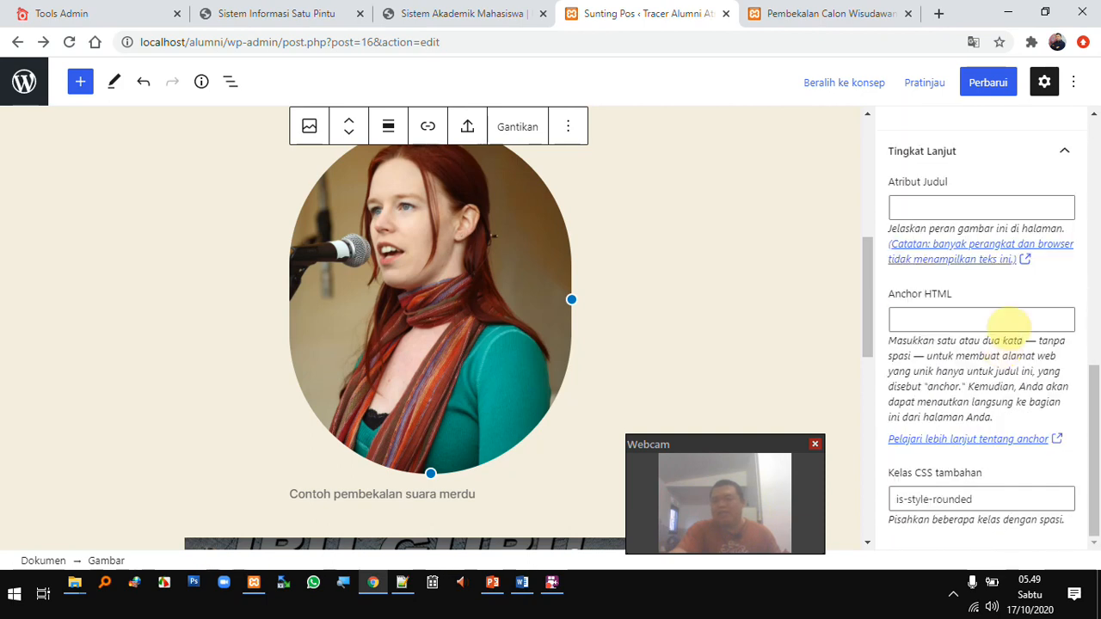
scroll(579, 407, down, 5)
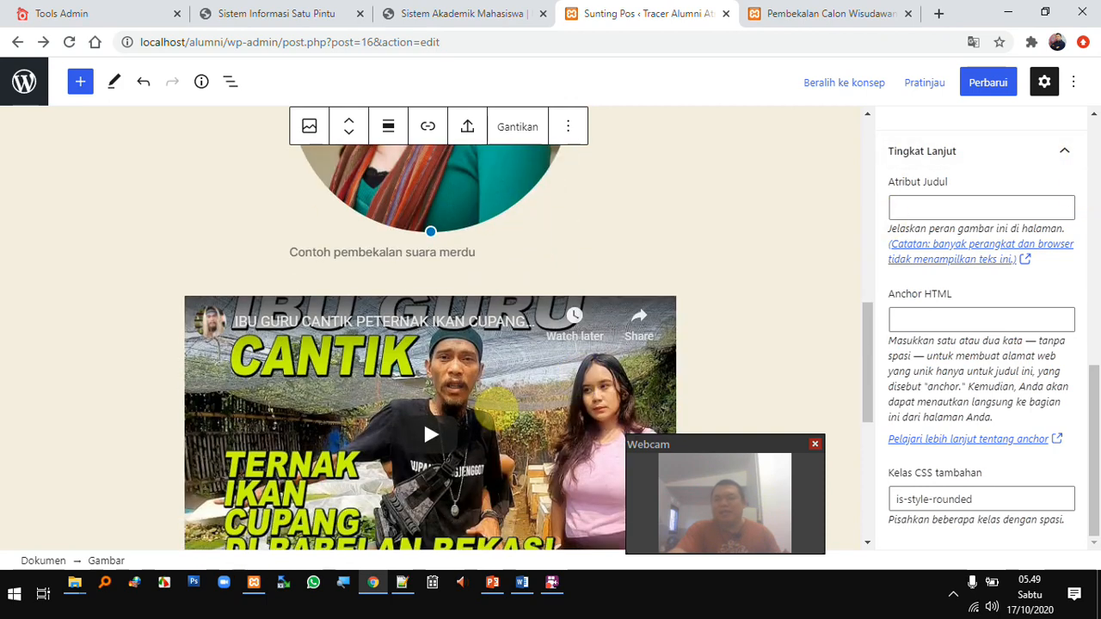
click(503, 404)
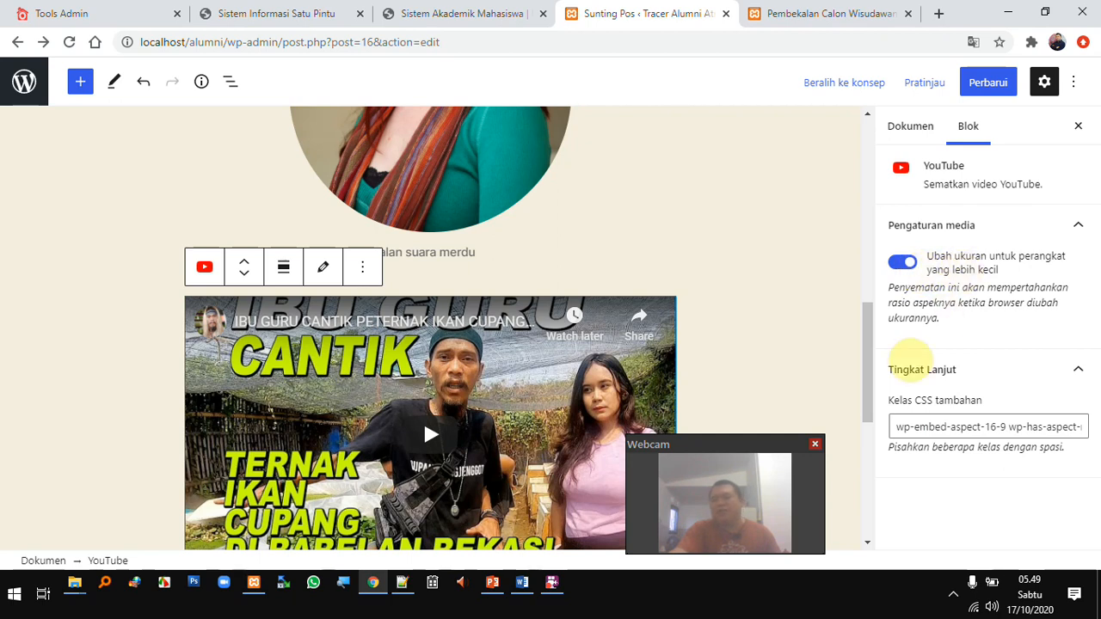
scroll(439, 418, down, 4)
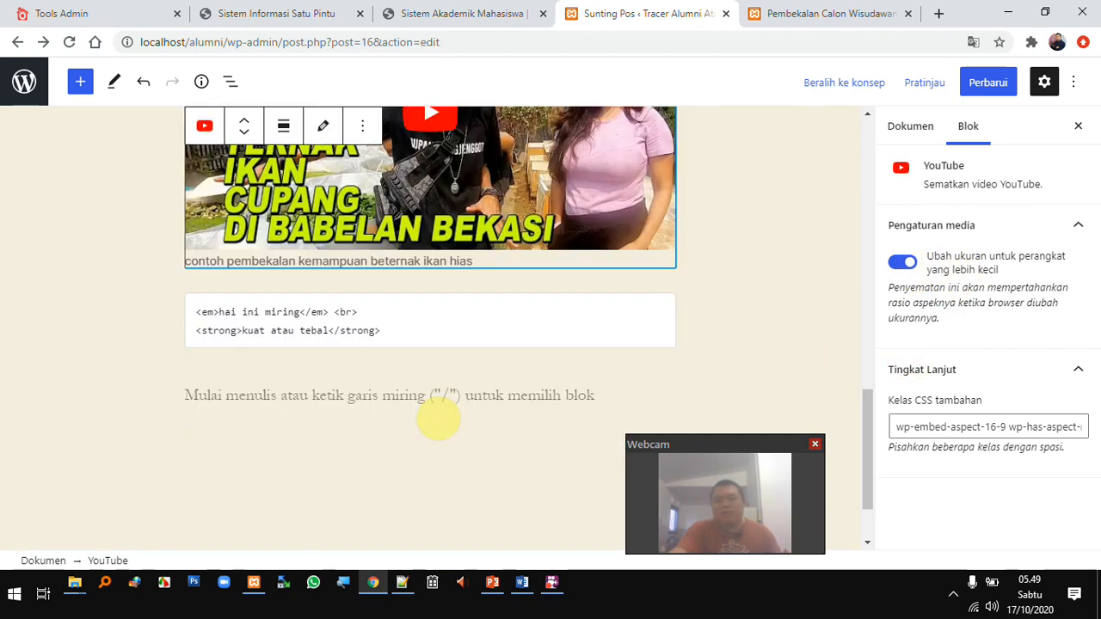
click(352, 331)
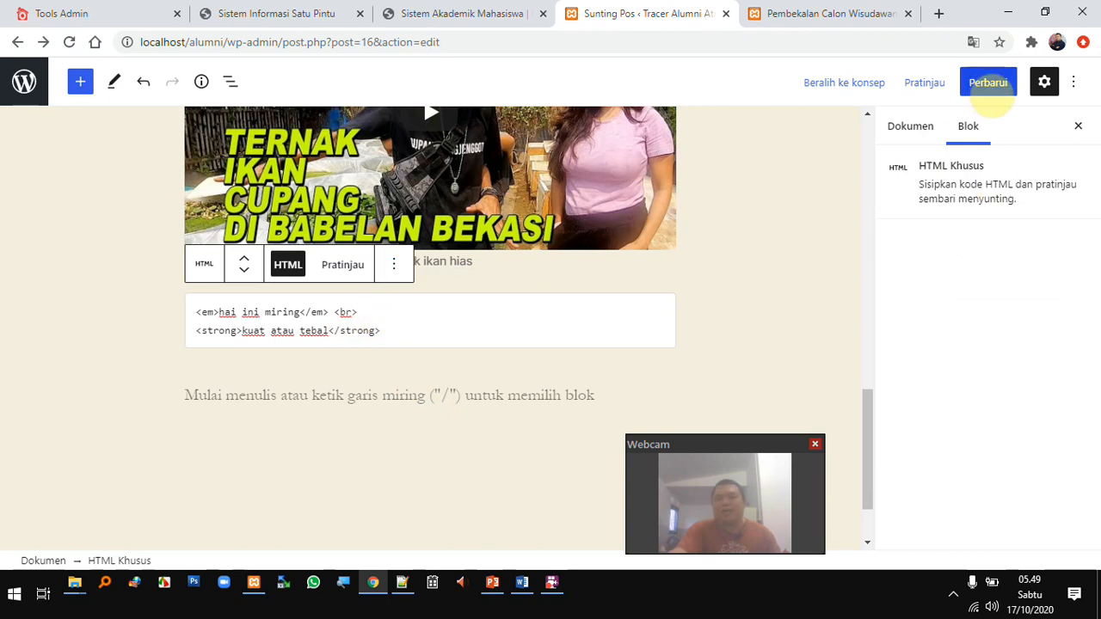
Update the post, reload its live page to check the image's style, and return to the post editor
click(987, 83)
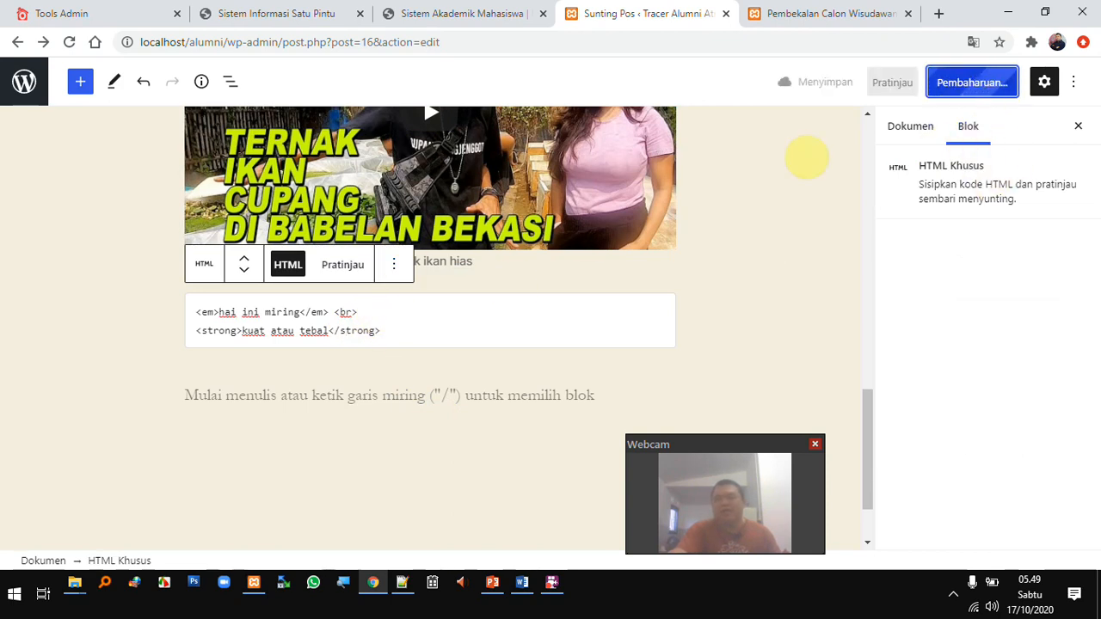
click(766, 14)
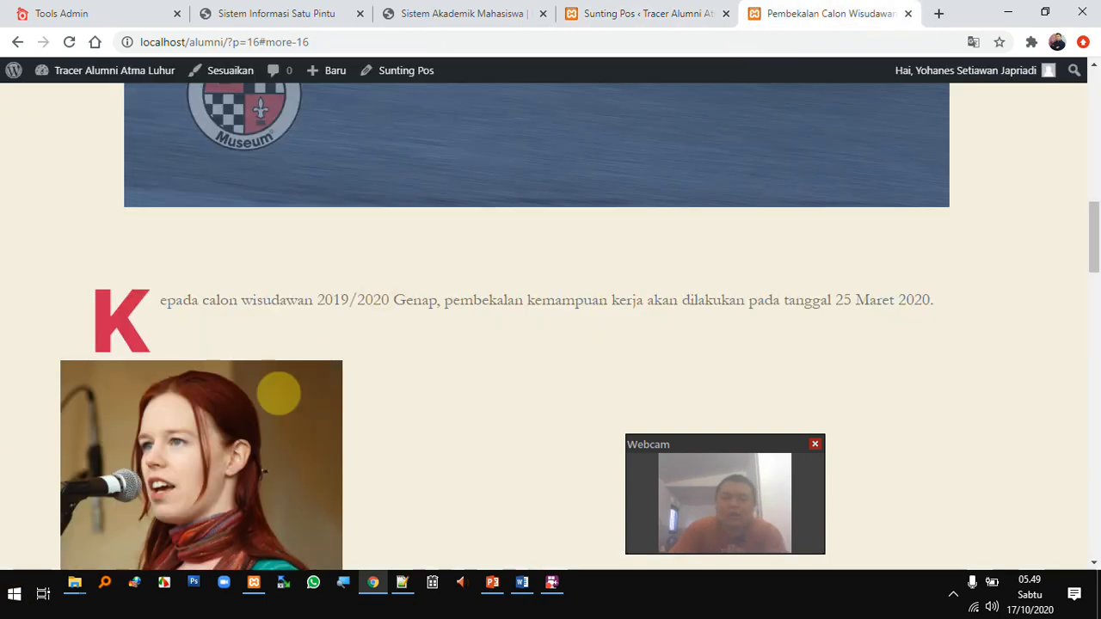
scroll(319, 322, down, 2)
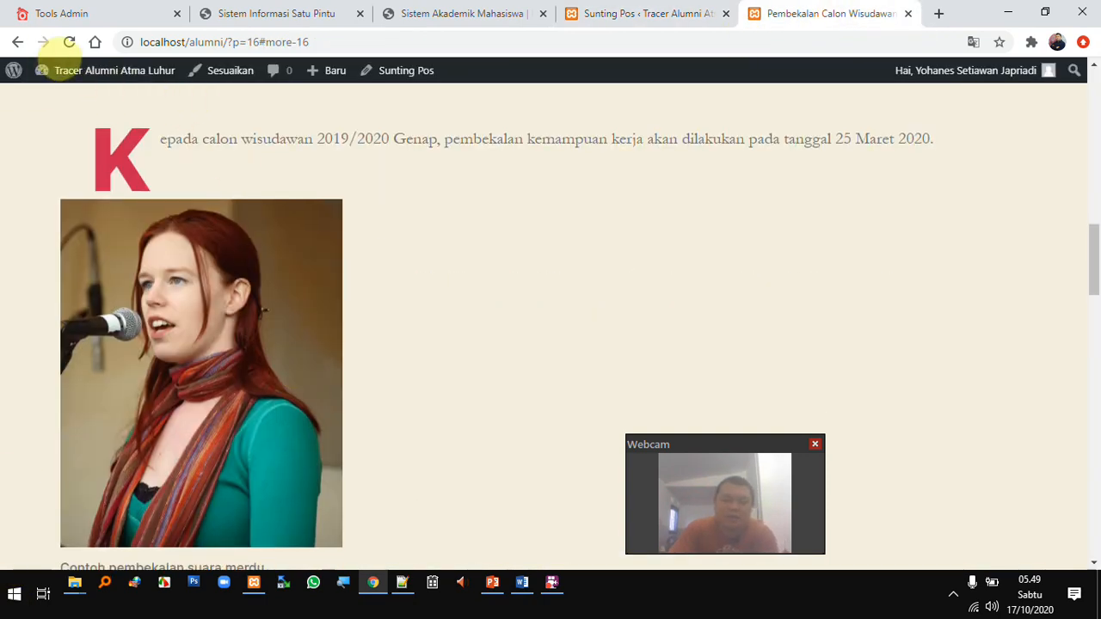
click(69, 41)
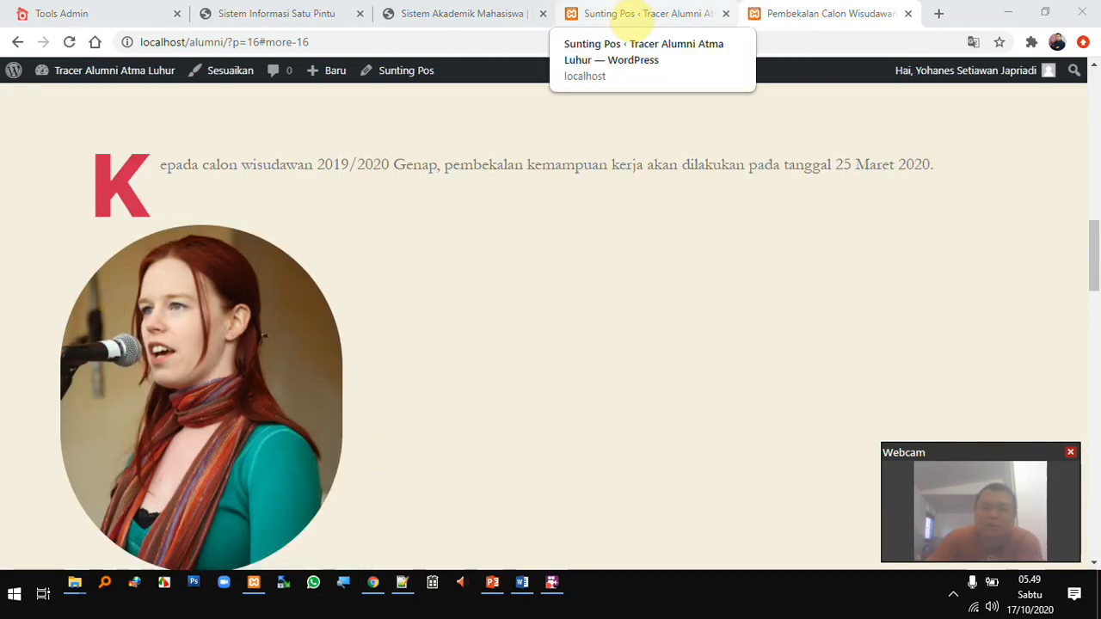
click(633, 17)
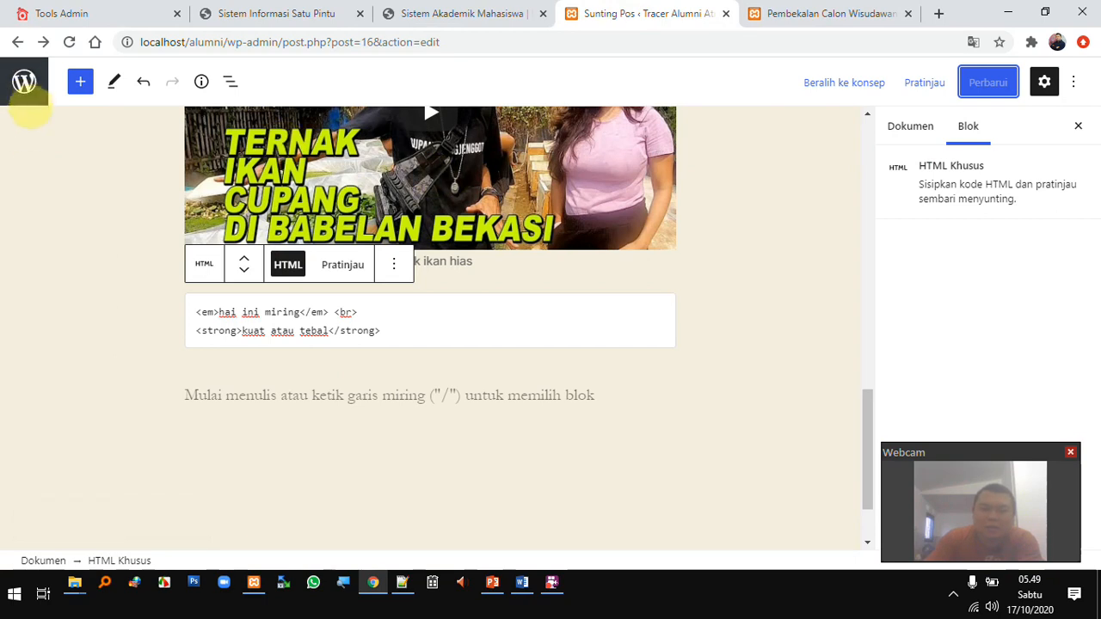
Leave the editor for the post list, move "coba author/penulis" to Tong Sampah and open the Sampah view
click(39, 91)
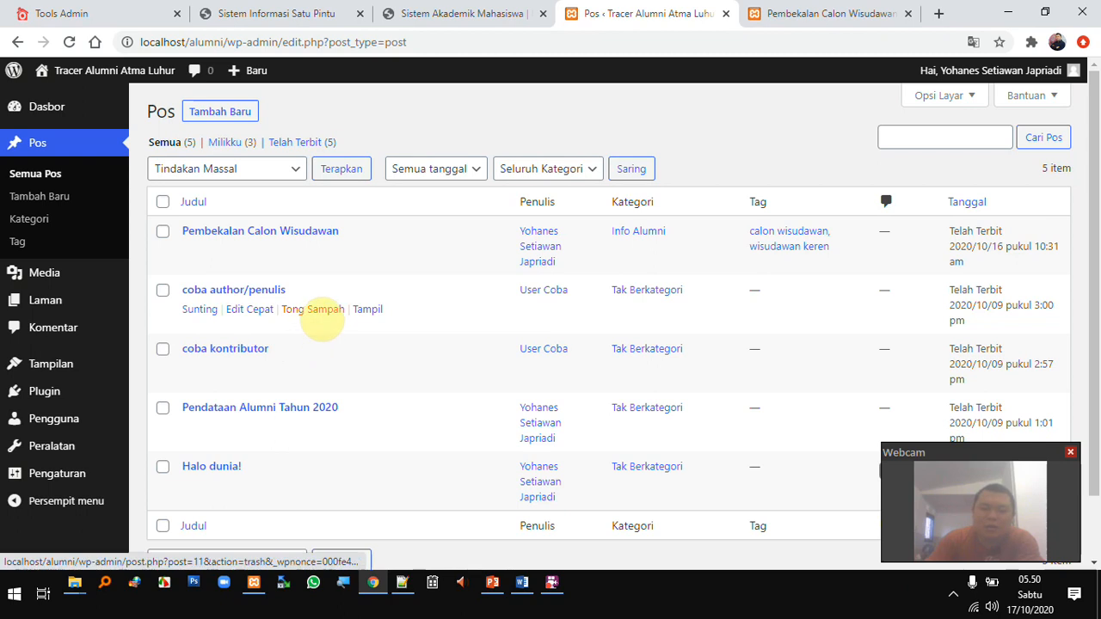
click(322, 311)
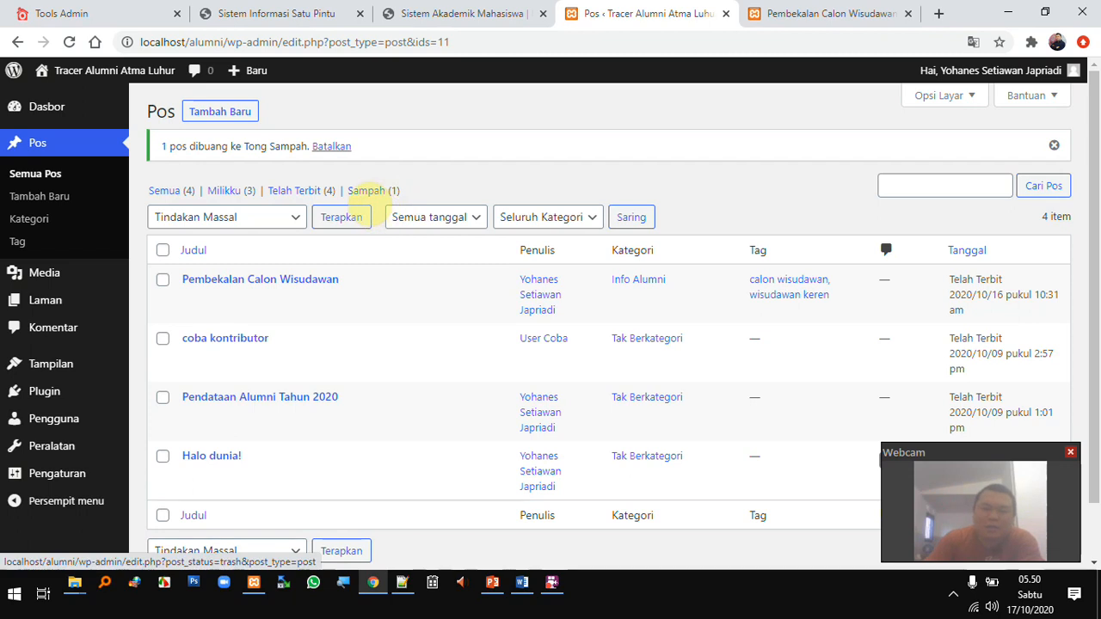
click(371, 190)
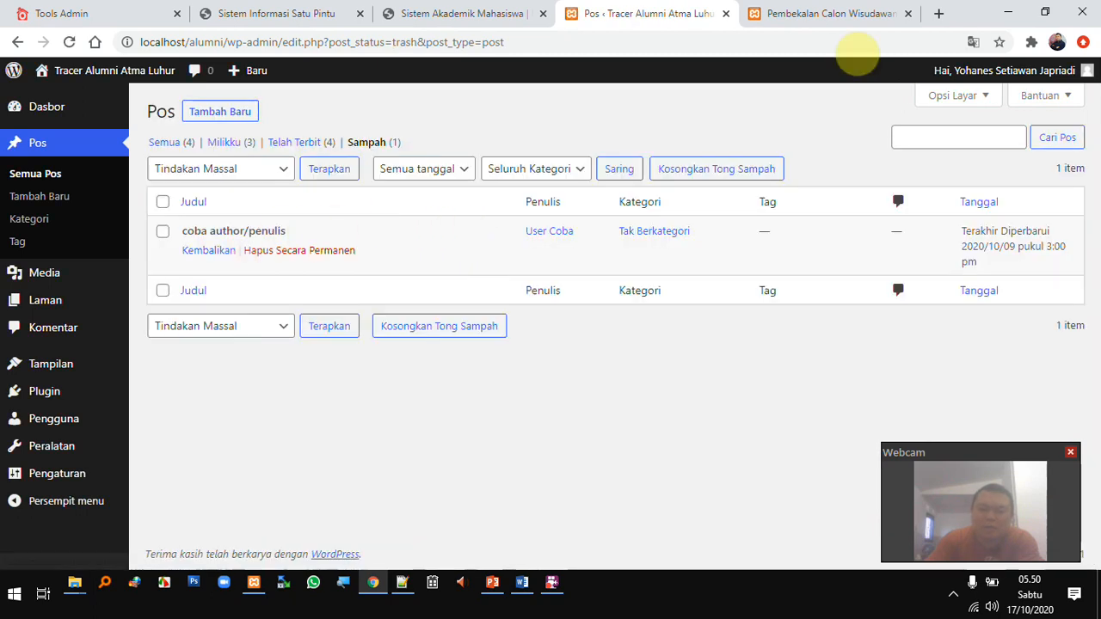
Open the live site's home page, look for "coba author/penulis" among its posts, and return to the Sampah view
click(774, 15)
scroll(440, 226, down, 5)
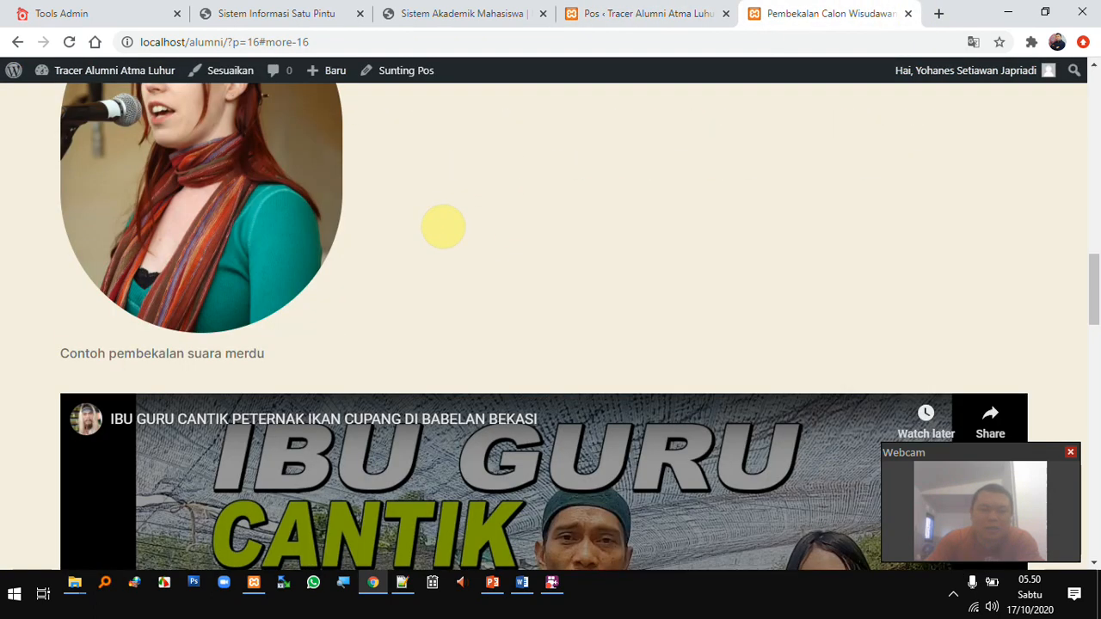
scroll(113, 131, up, 6)
scroll(113, 130, up, 10)
click(113, 131)
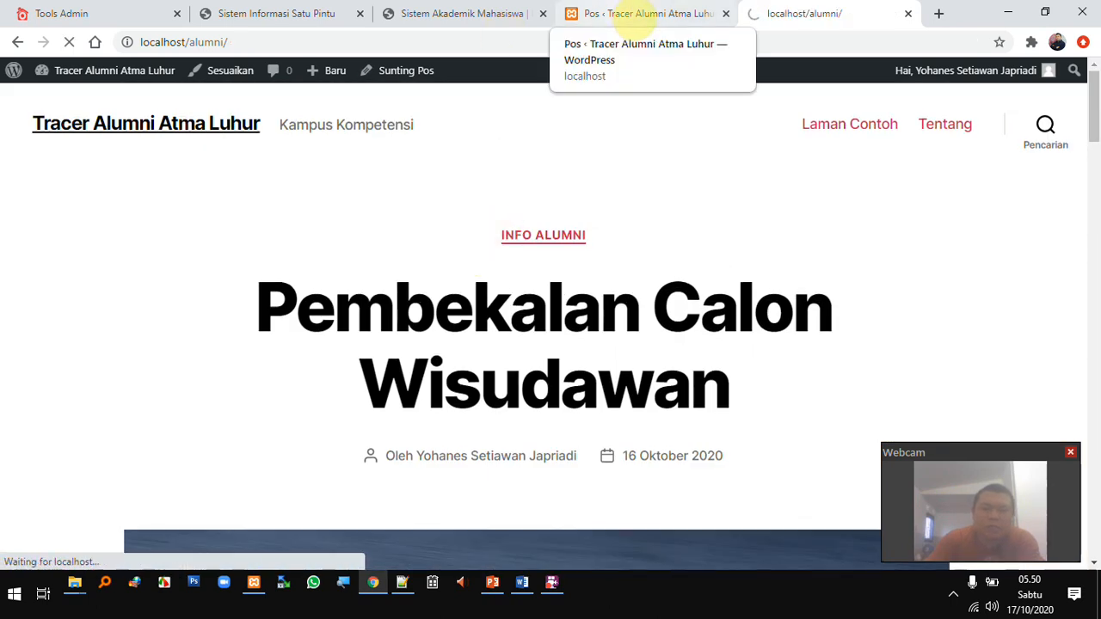
scroll(578, 330, down, 4)
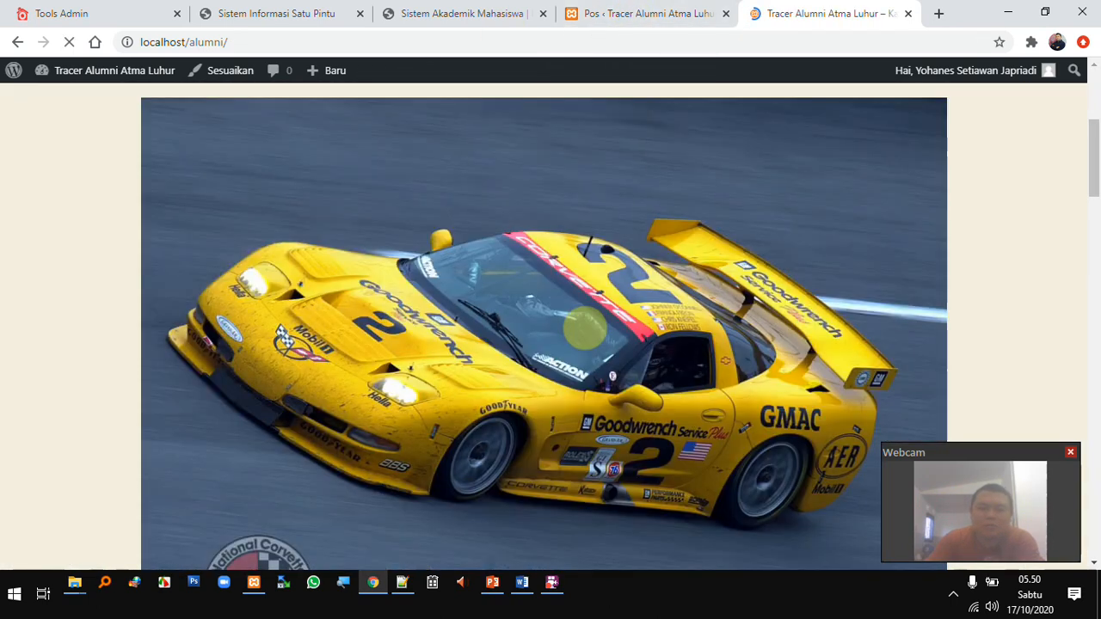
scroll(590, 327, down, 10)
scroll(605, 319, down, 2)
click(641, 13)
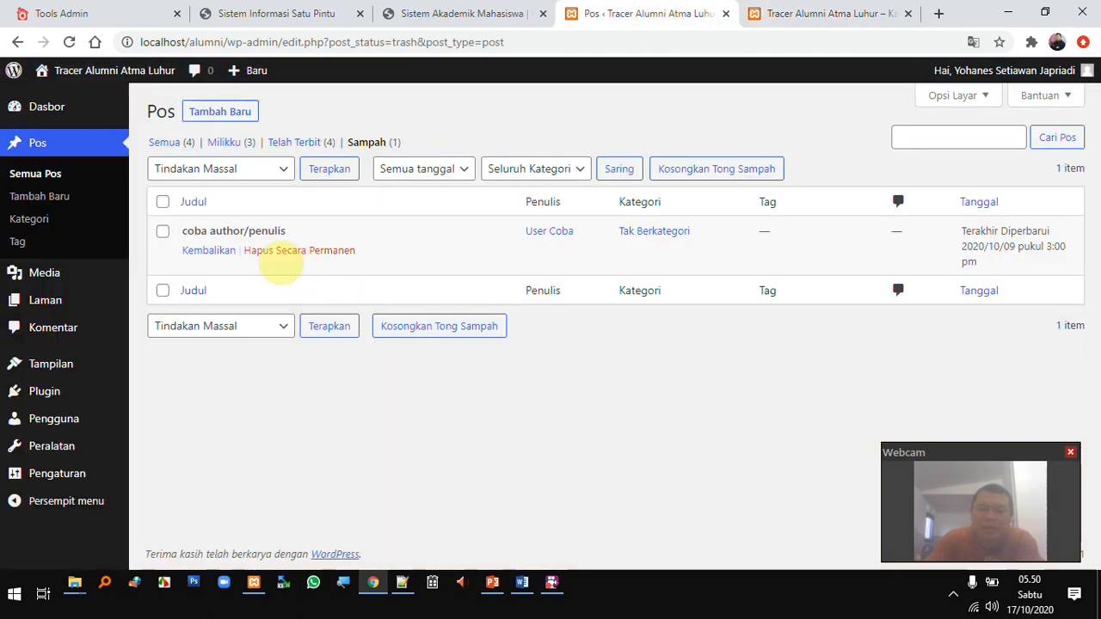
Restore "coba author/penulis" from the trash and reload the live home page to check for it
click(209, 250)
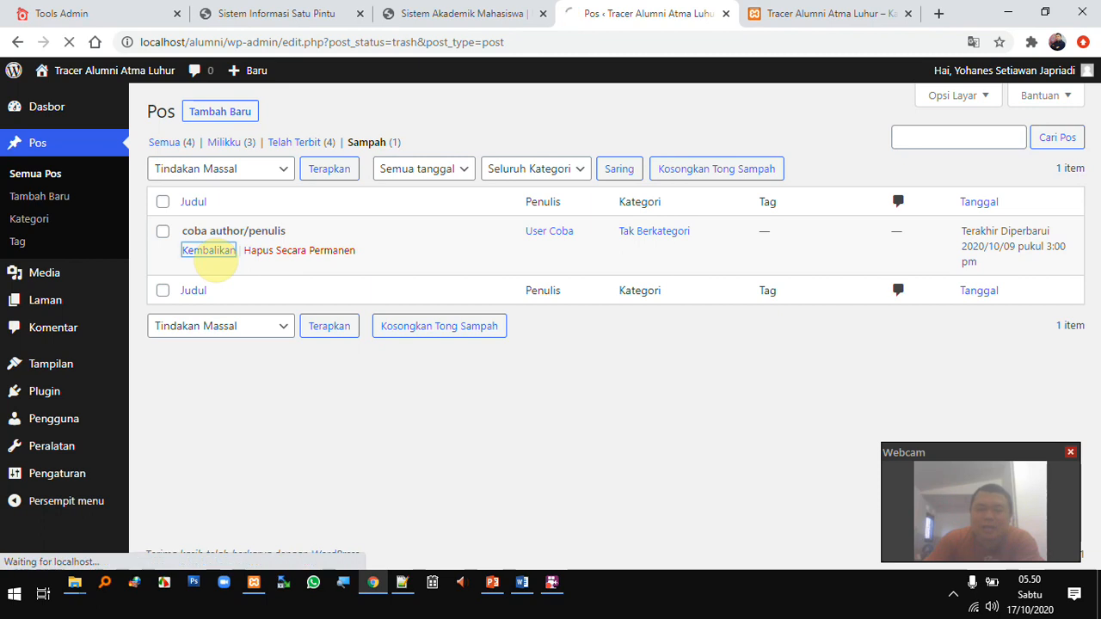
click(769, 16)
click(73, 42)
scroll(762, 315, up, 6)
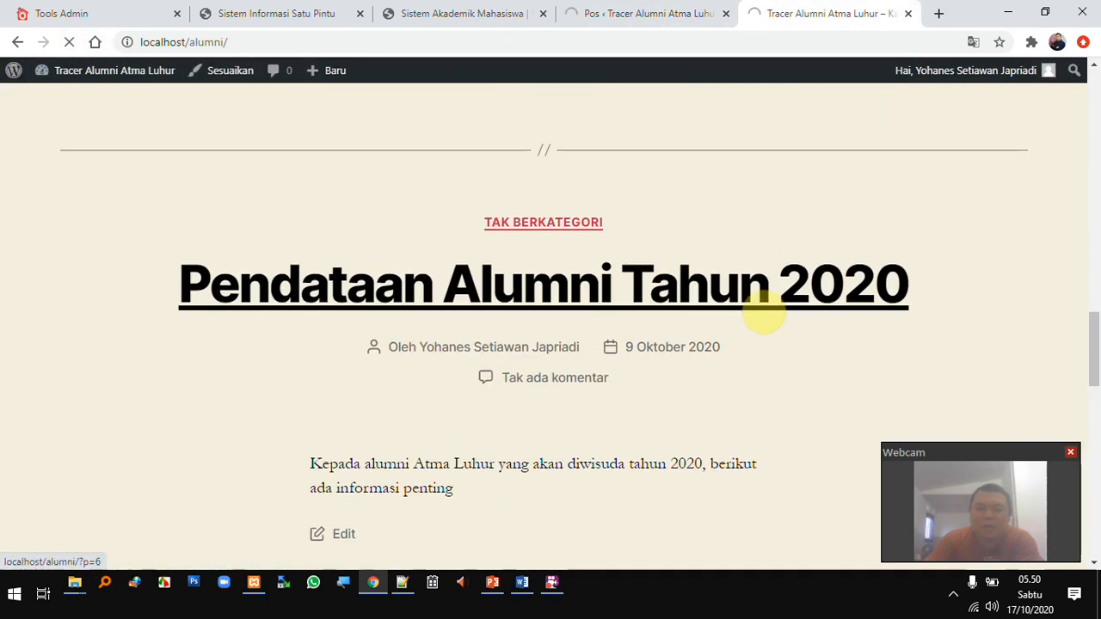
scroll(770, 307, up, 10)
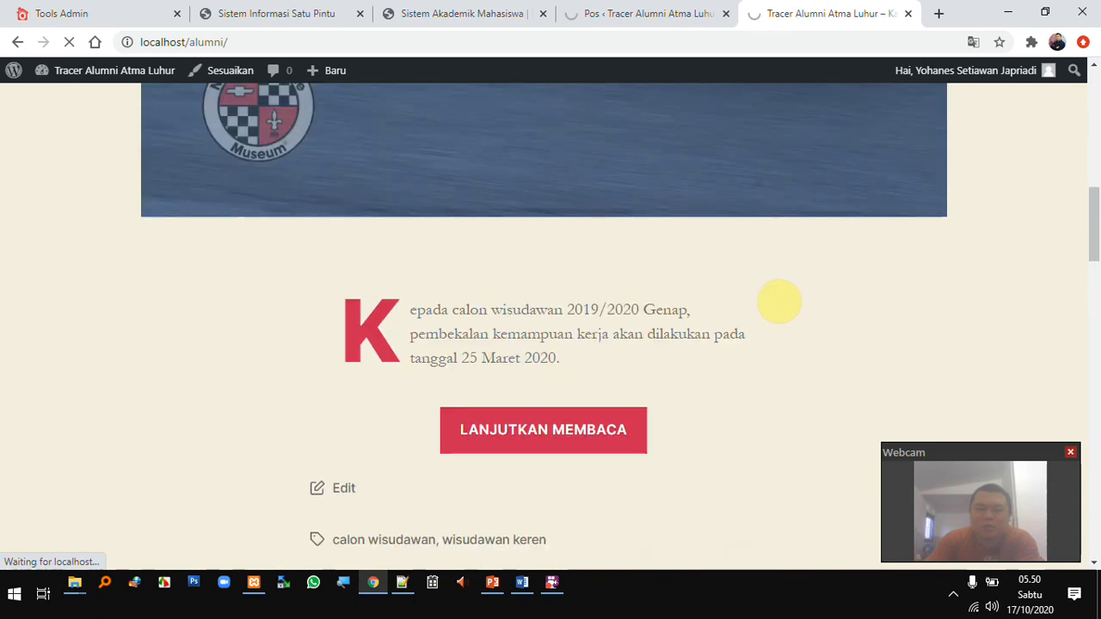
scroll(786, 298, down, 5)
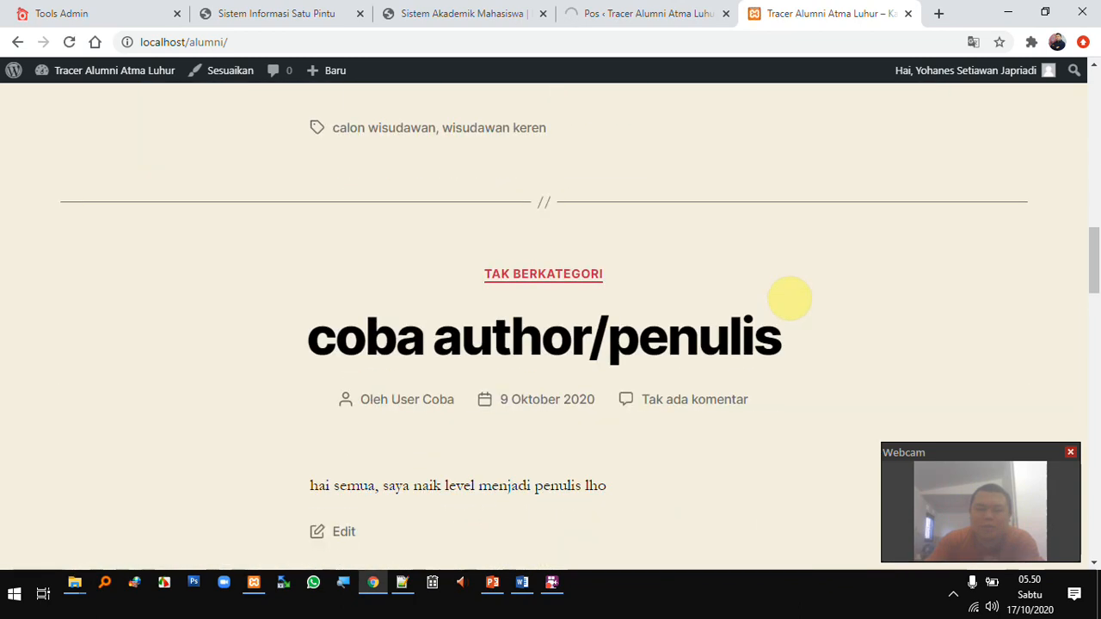
Move "coba author/penulis" from the full post list to the trash and delete it permanently
click(651, 13)
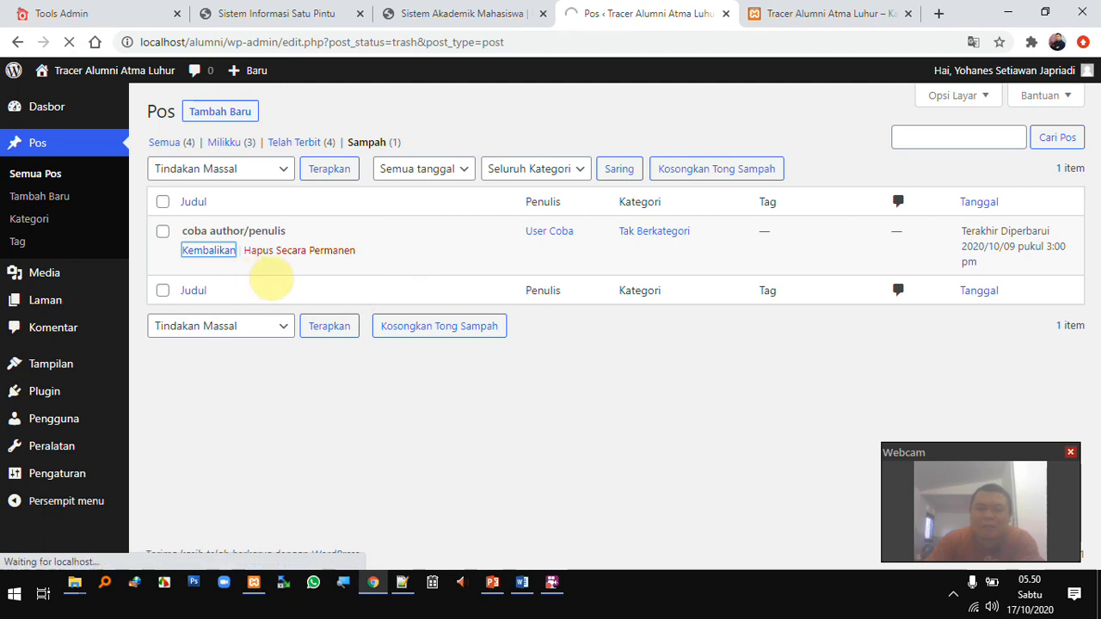
click(168, 191)
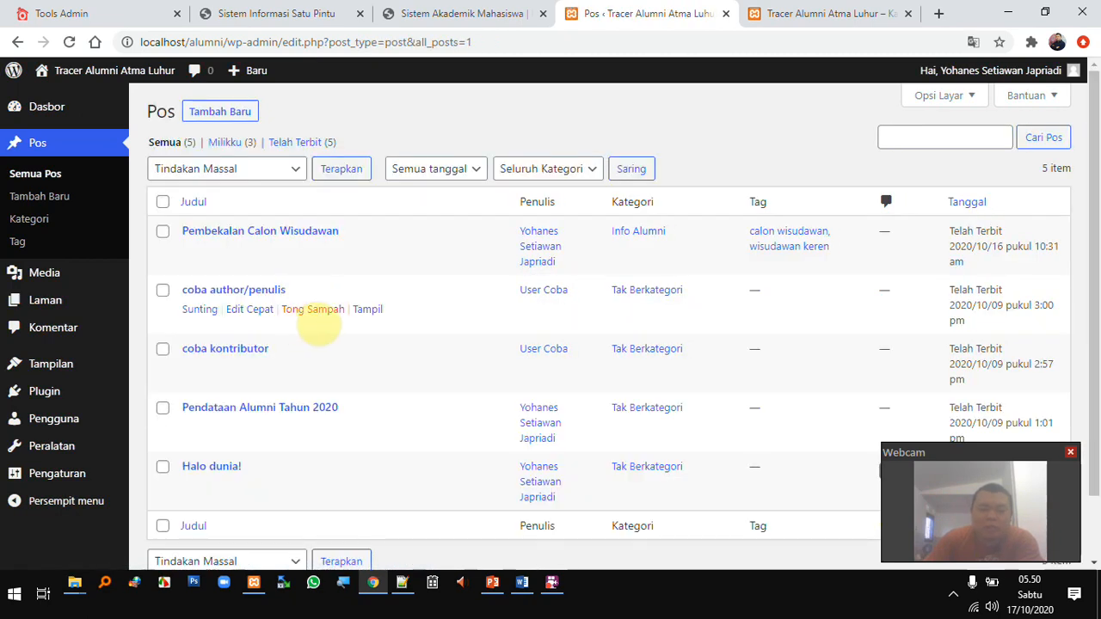
click(297, 309)
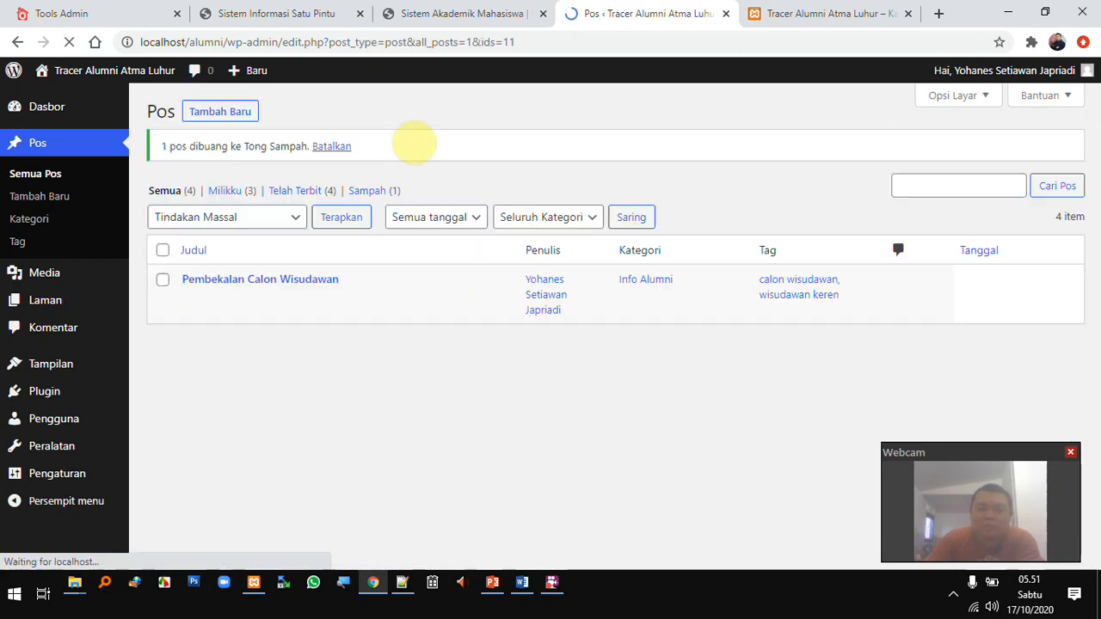
click(371, 191)
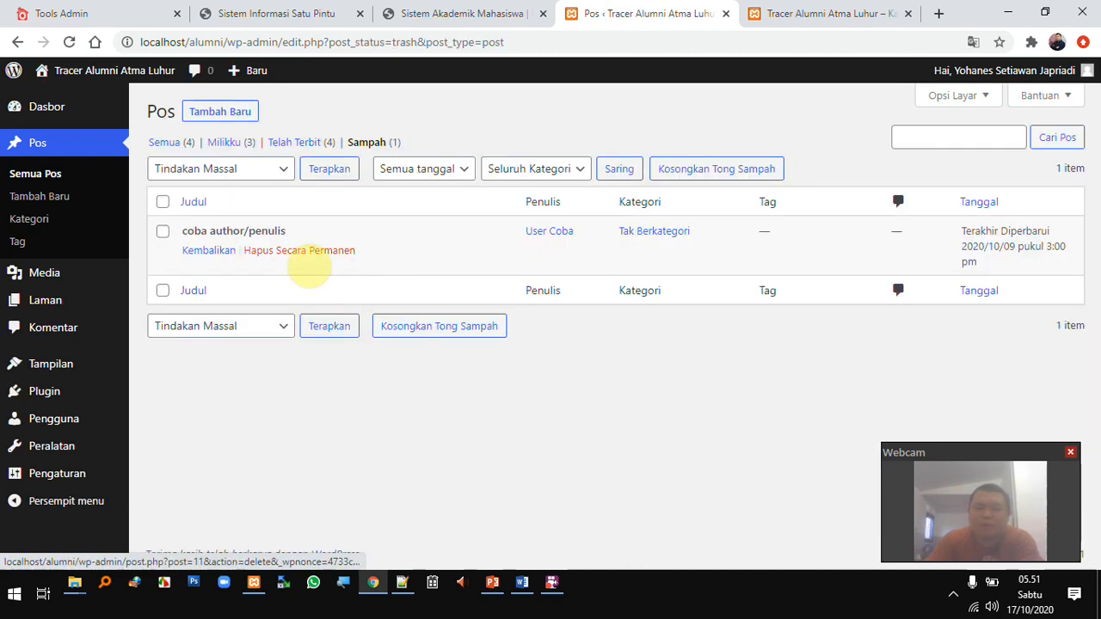
click(303, 251)
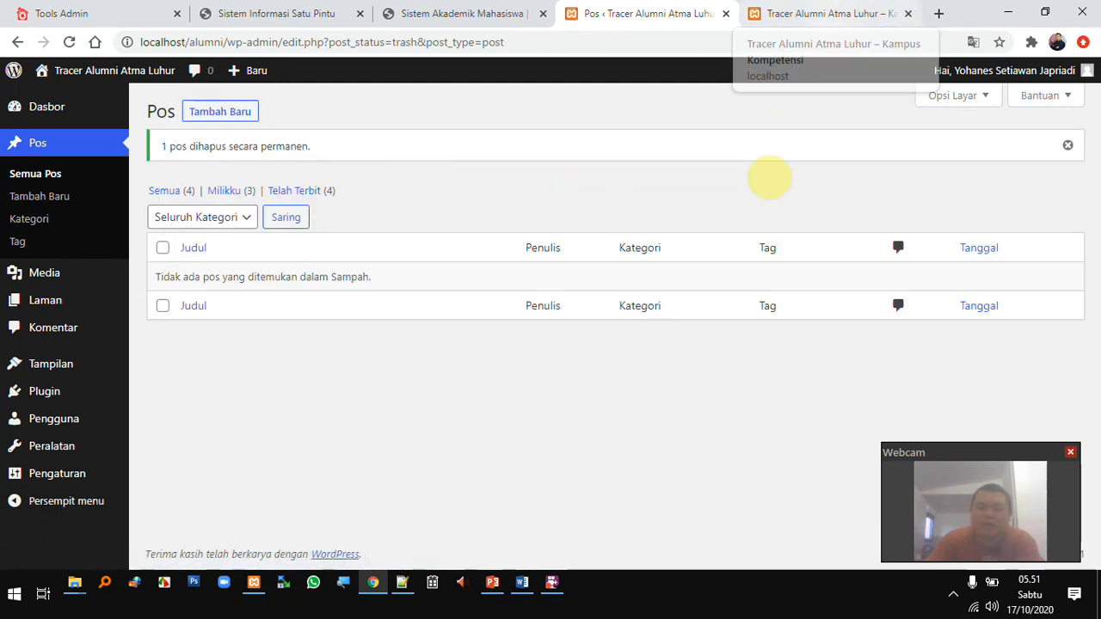
Switch to the PowerPoint lesson outline and review the posting window item covering Block and HTML on slide 6
click(496, 588)
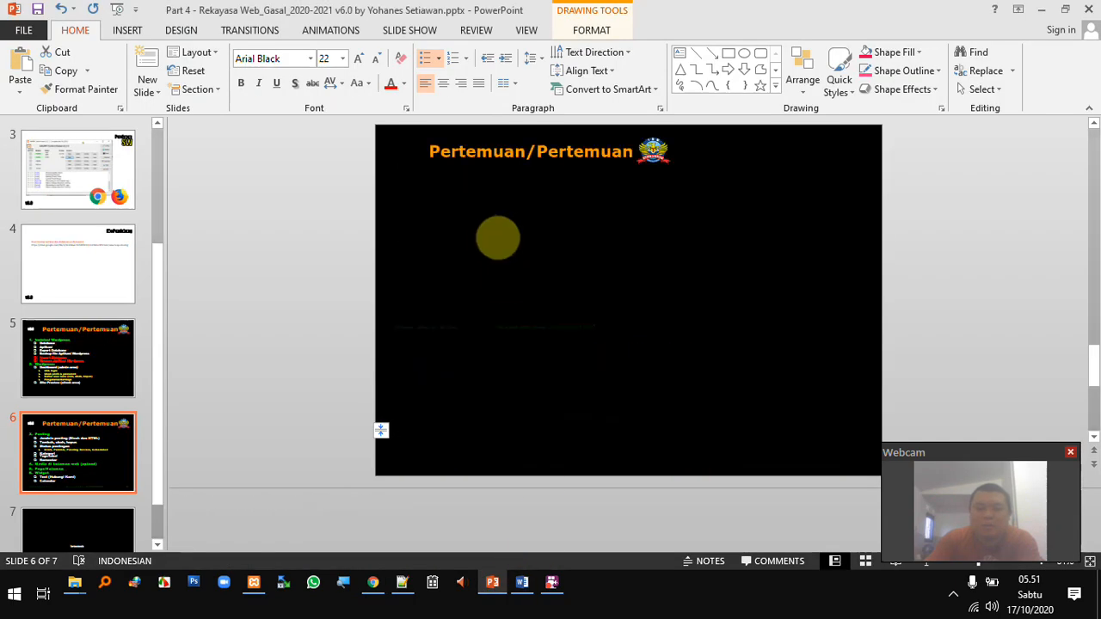
double_click(548, 233)
double_click(606, 234)
double_click(692, 237)
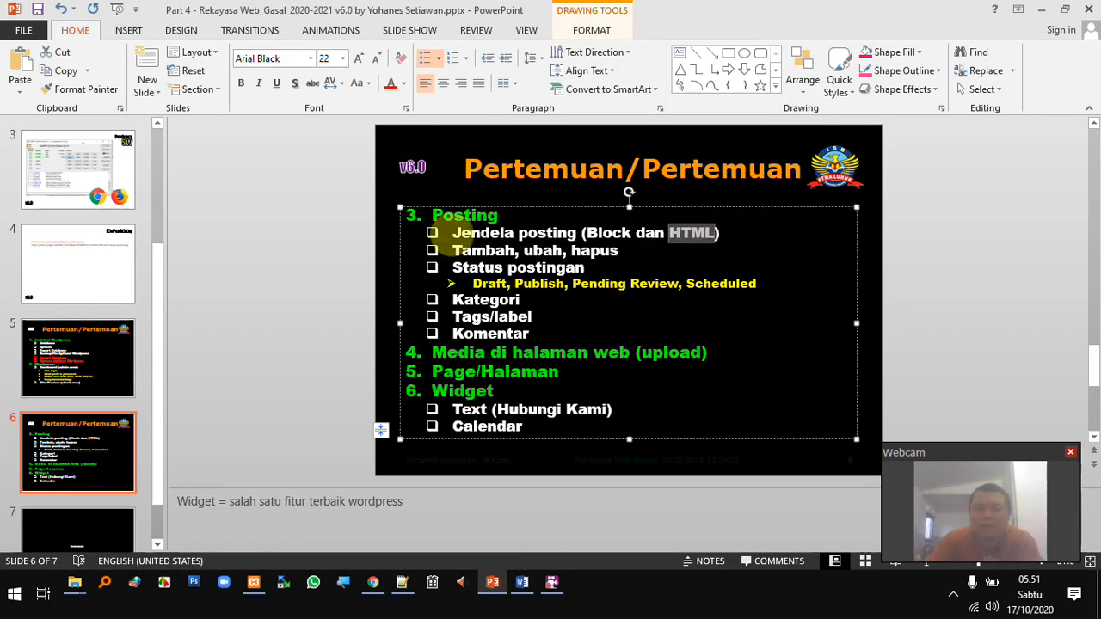
double_click(598, 231)
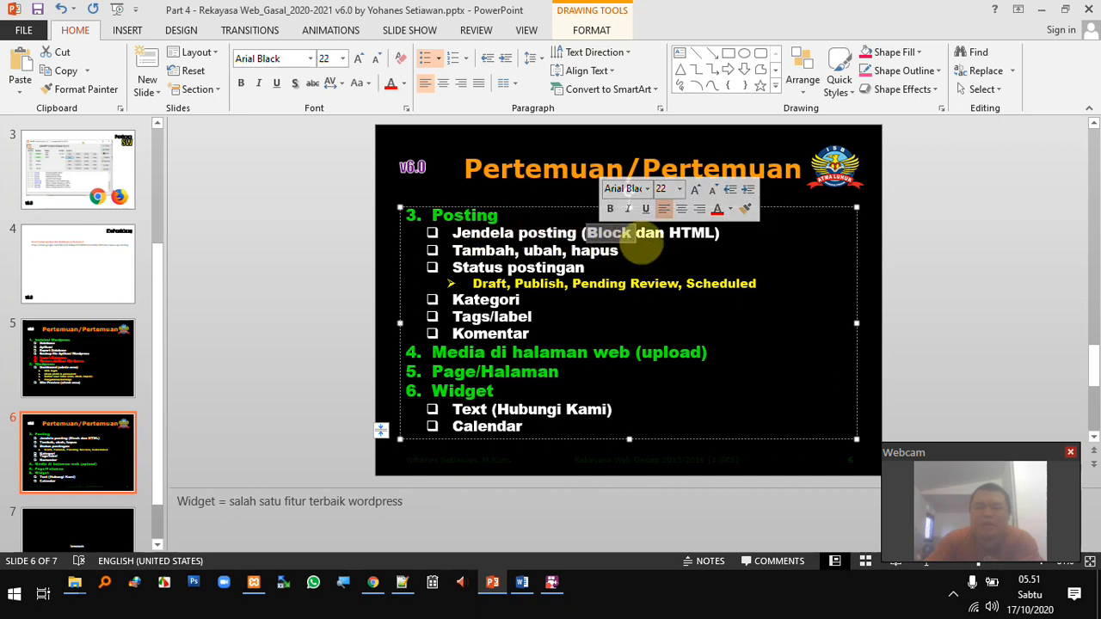
click(690, 232)
double_click(691, 232)
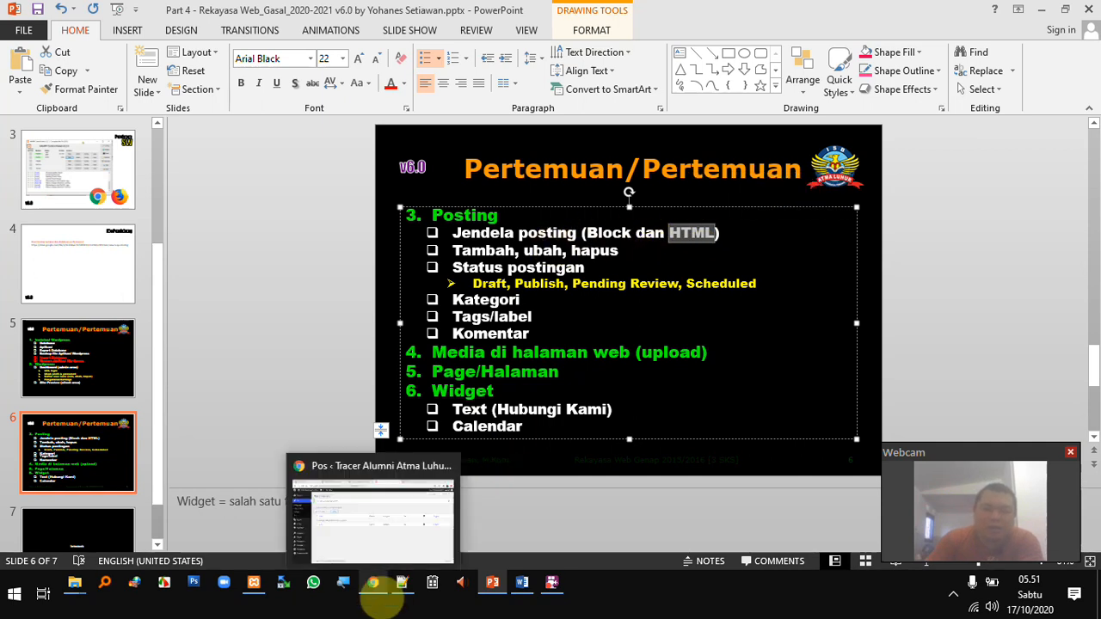
click(377, 583)
click(492, 585)
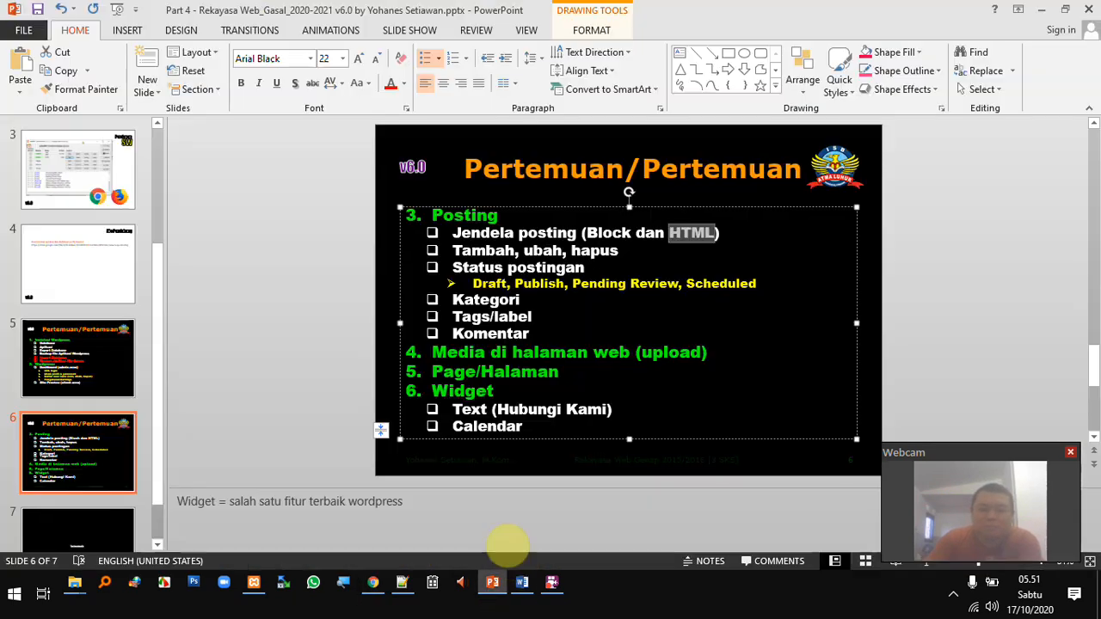
Review the outline's "Tambah, ubah, hapus" and "Status postingan" items with the list of post statuses
double_click(472, 250)
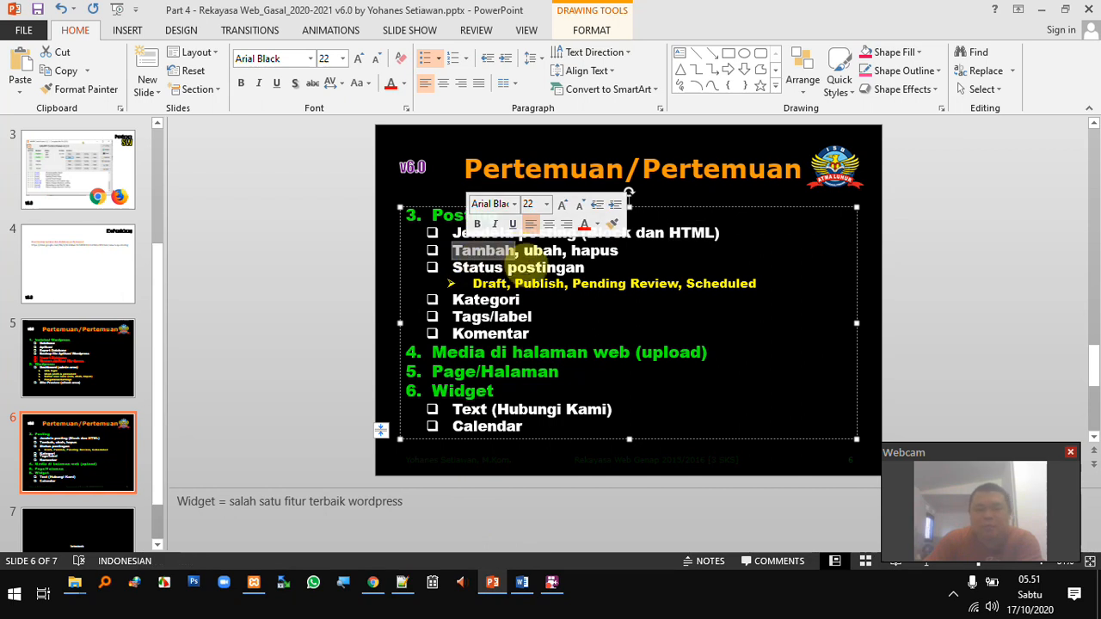
double_click(542, 250)
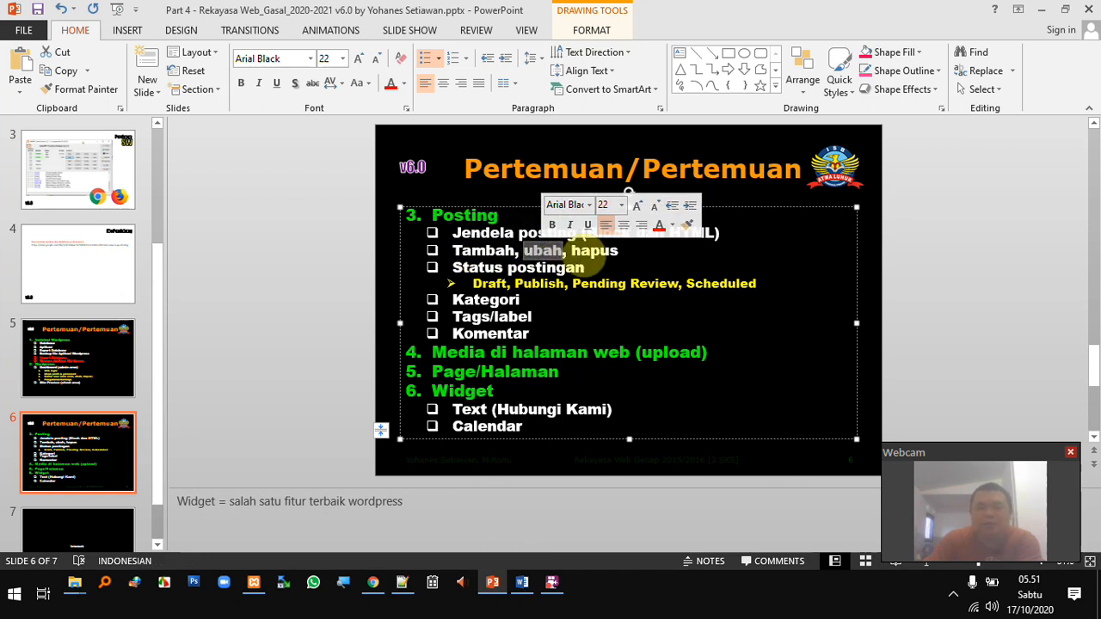
double_click(593, 250)
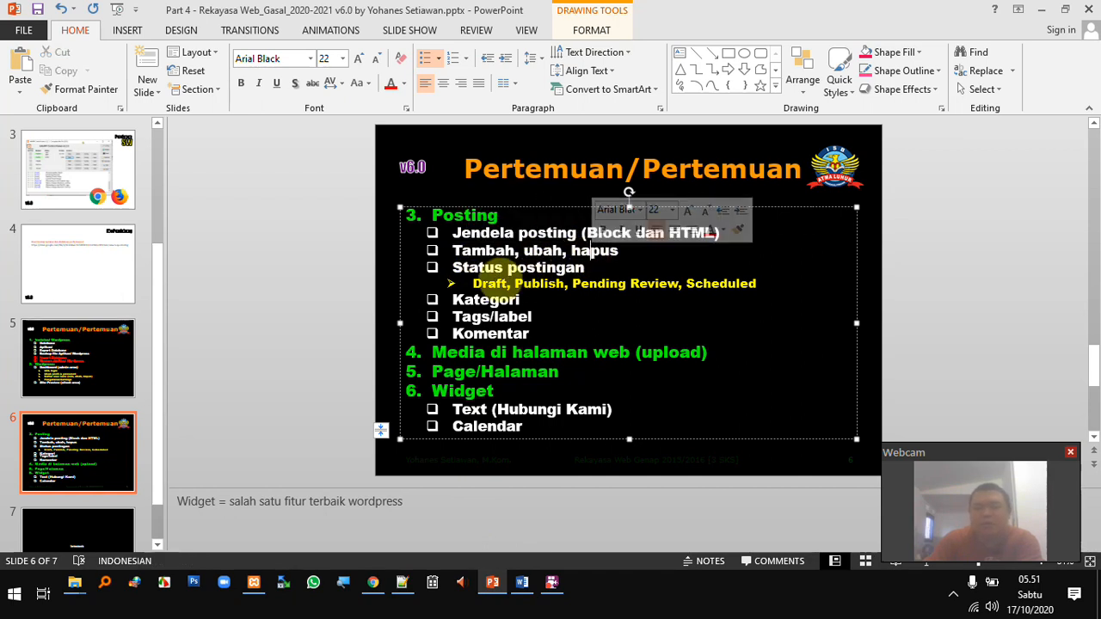
drag(449, 268, 585, 268)
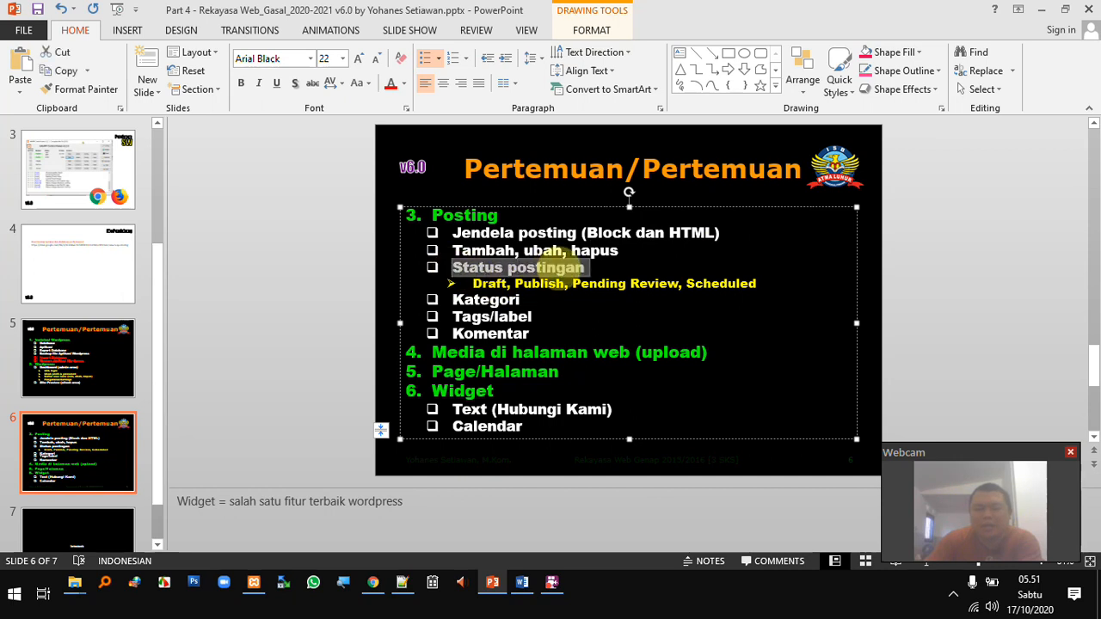
triple_click(476, 283)
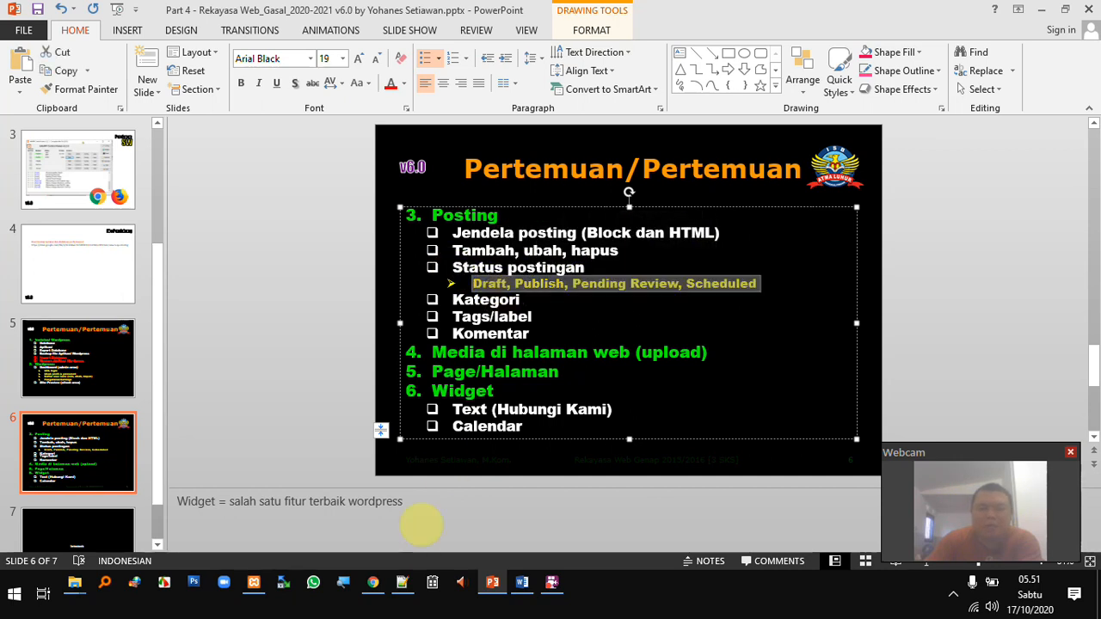
Switch to WordPress in Chrome and start a new post titled "Sesi Foto untuk Buku Wisuda"
click(373, 584)
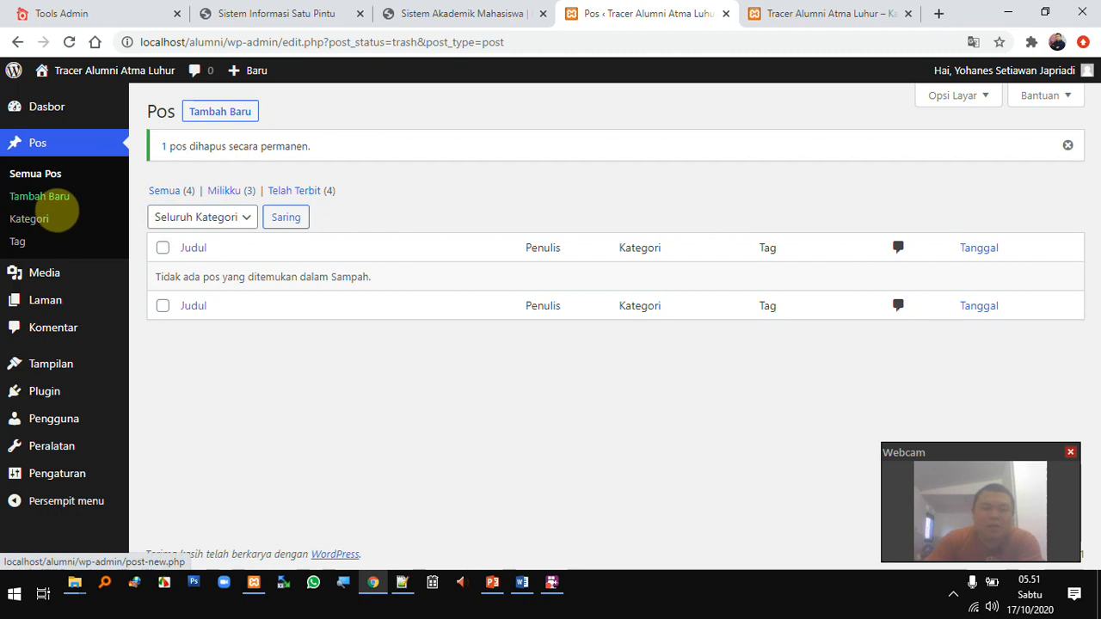
click(55, 203)
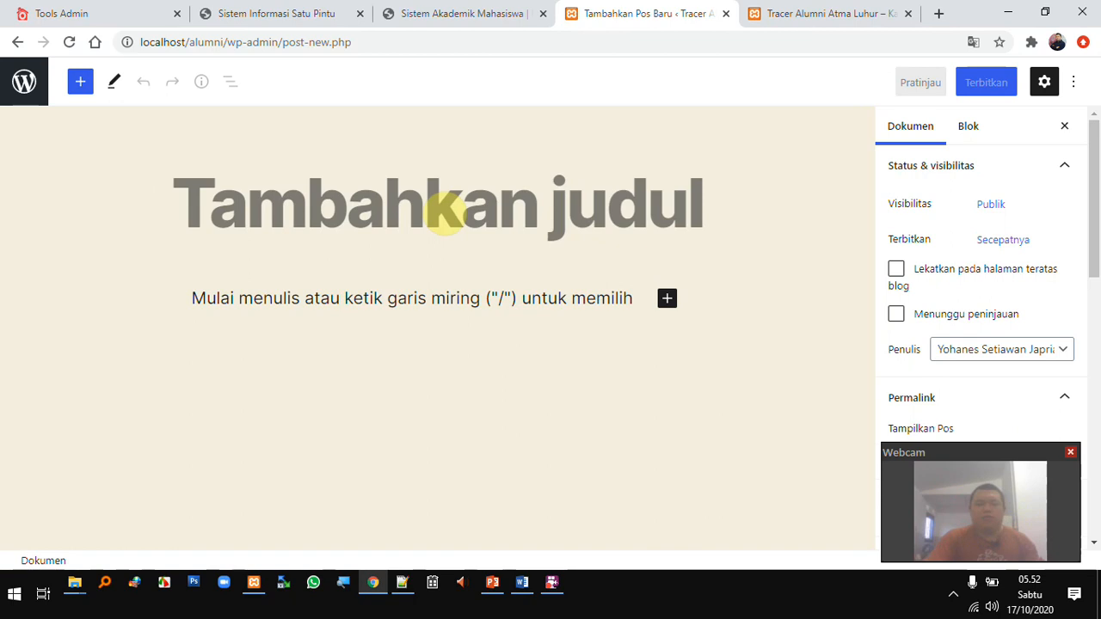
text(Sesi Foto)
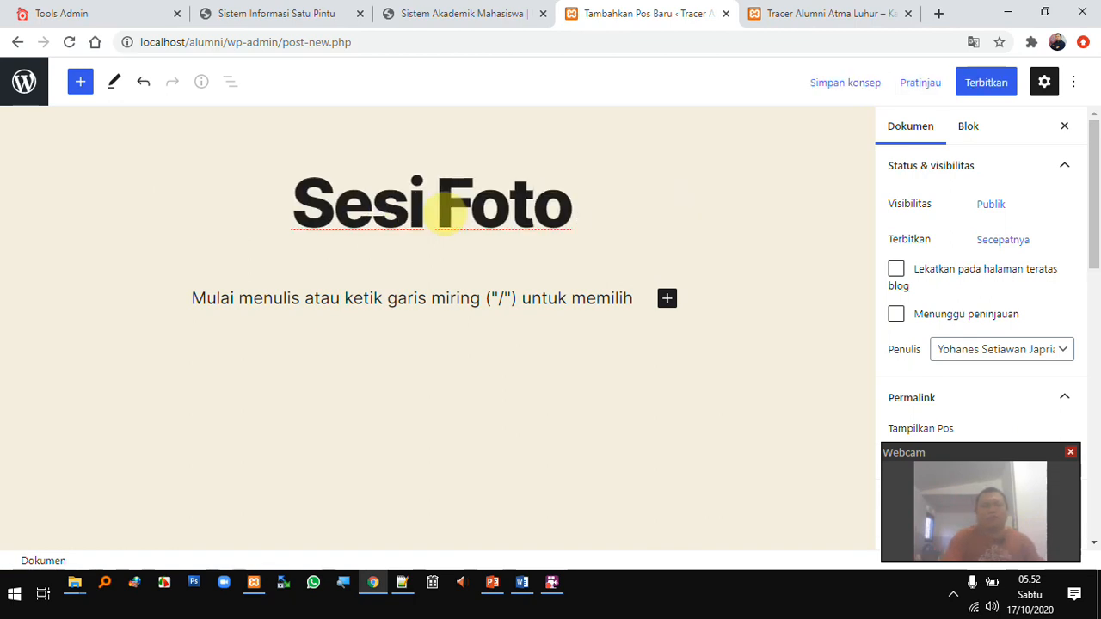
text( untuk Bu)
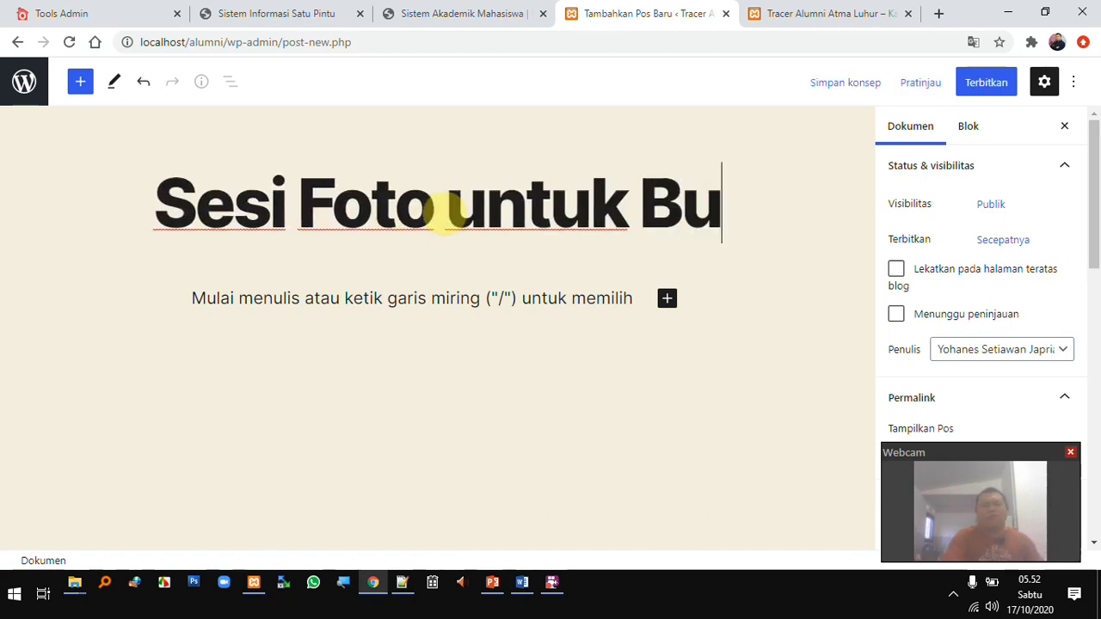
text(ku Wisuda)
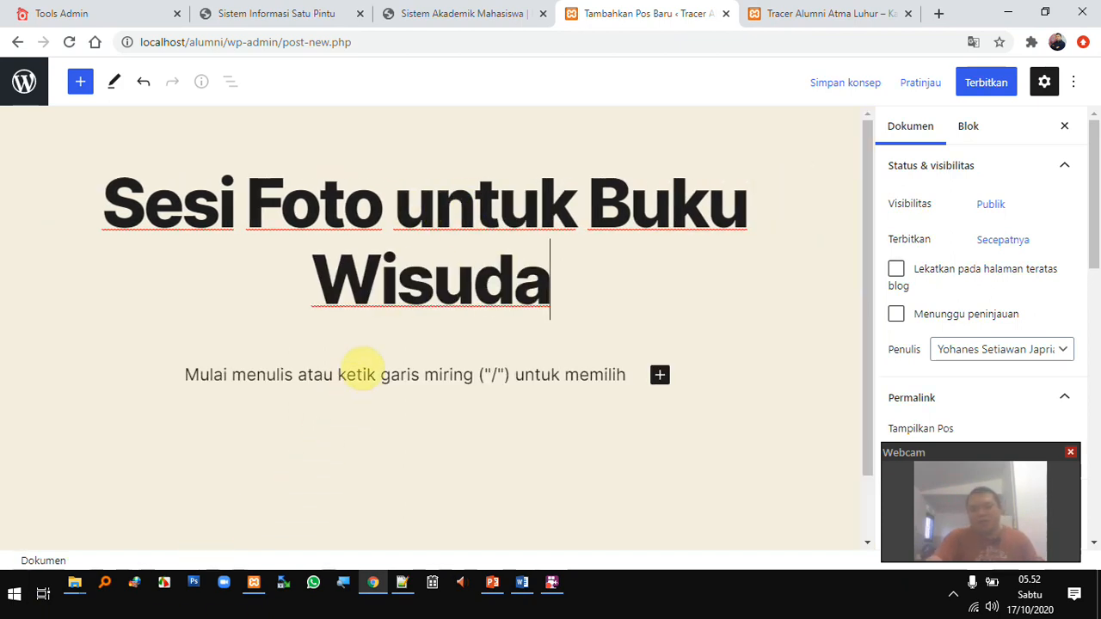
Write the paragraph "Pengambilan foto untuk buku wisuda, dilakukan di", save the post as a draft and return to the post list
click(362, 372)
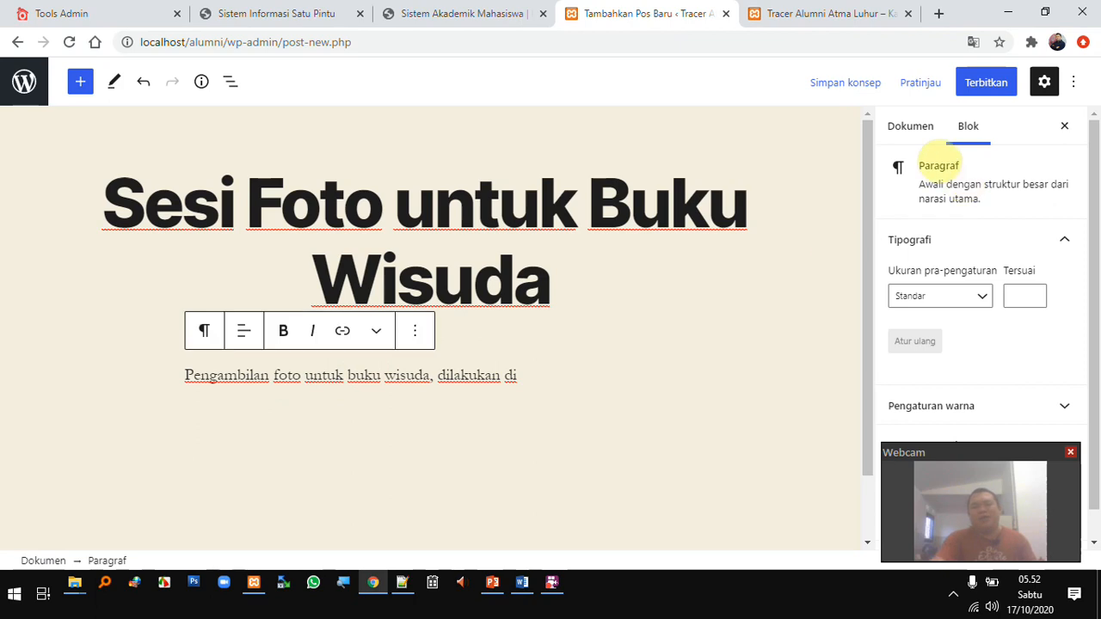
click(839, 82)
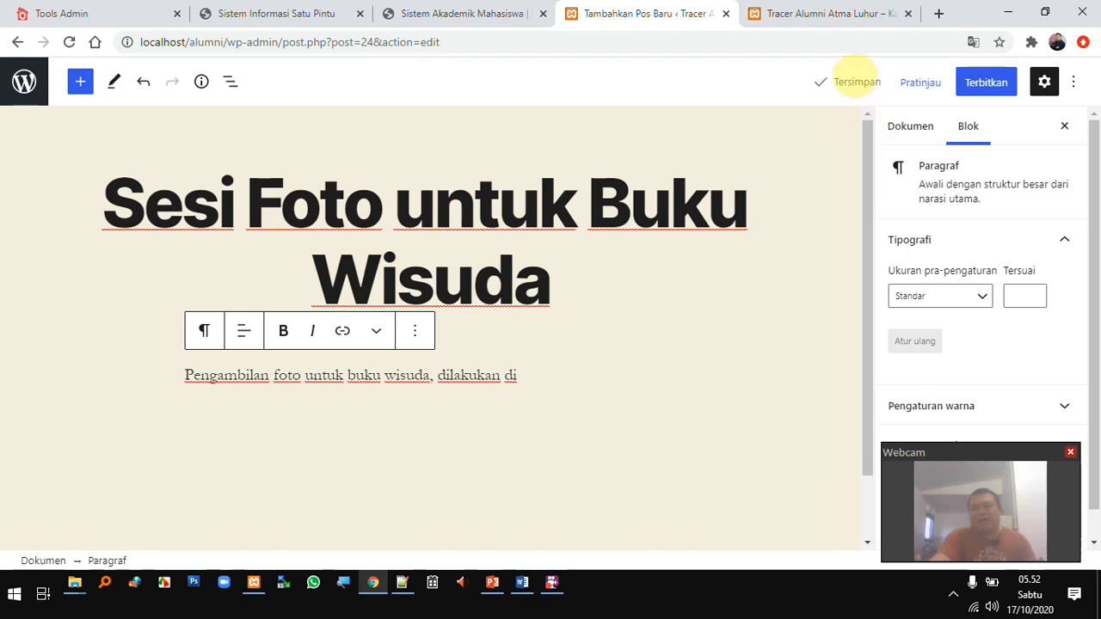
click(24, 83)
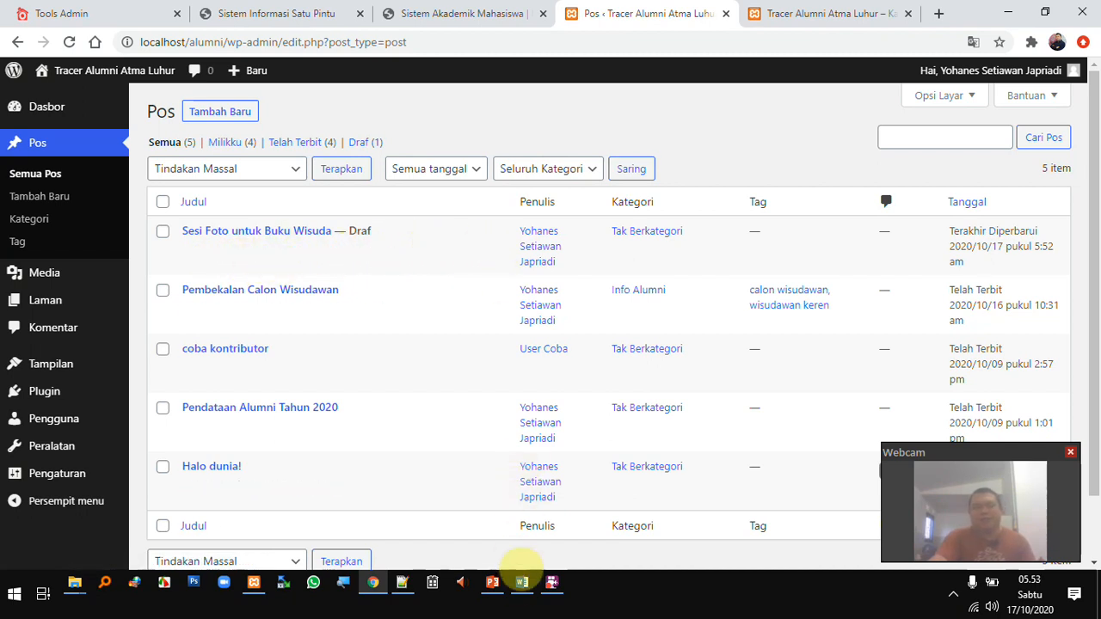
Switch to PowerPoint and review the Draft, Publish, Pending Review and Scheduled statuses and the Kategori item on slide 6
click(492, 582)
double_click(495, 287)
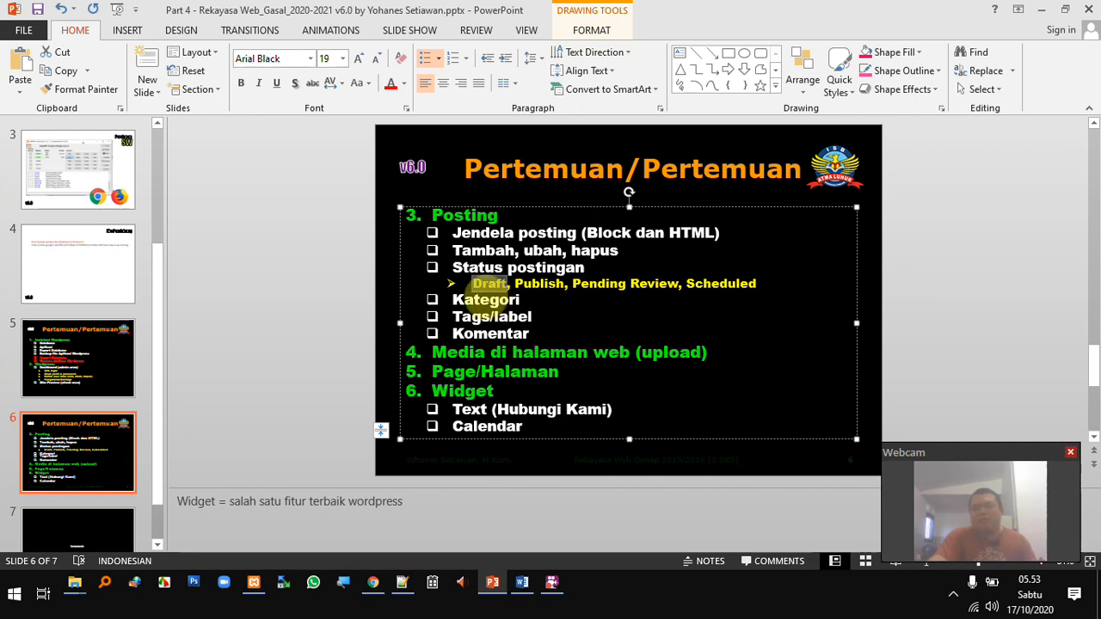
double_click(541, 284)
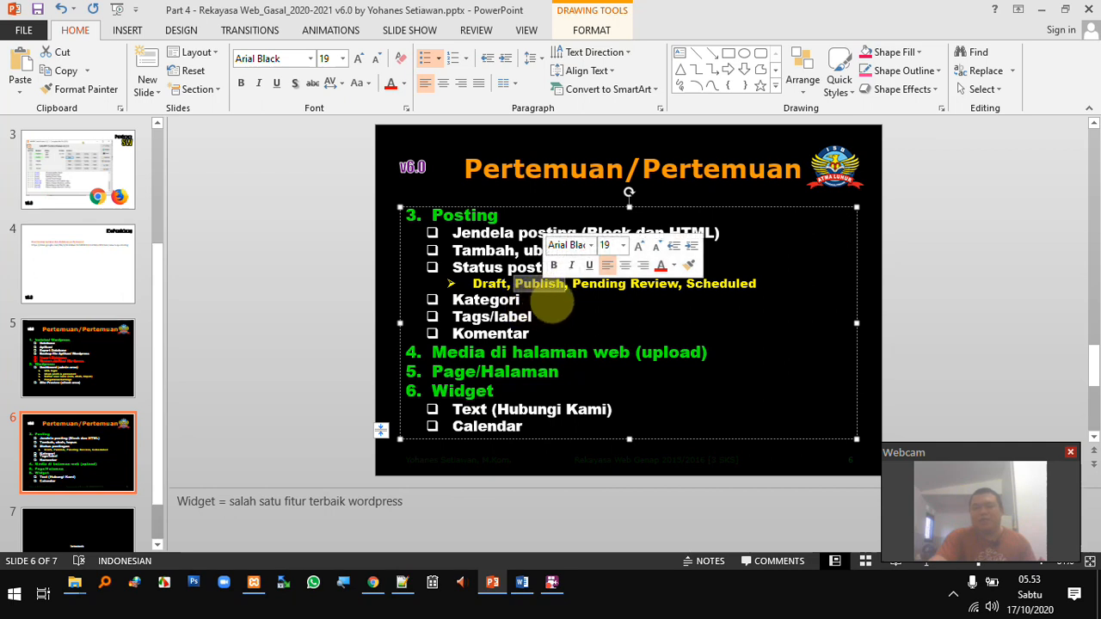
click(584, 287)
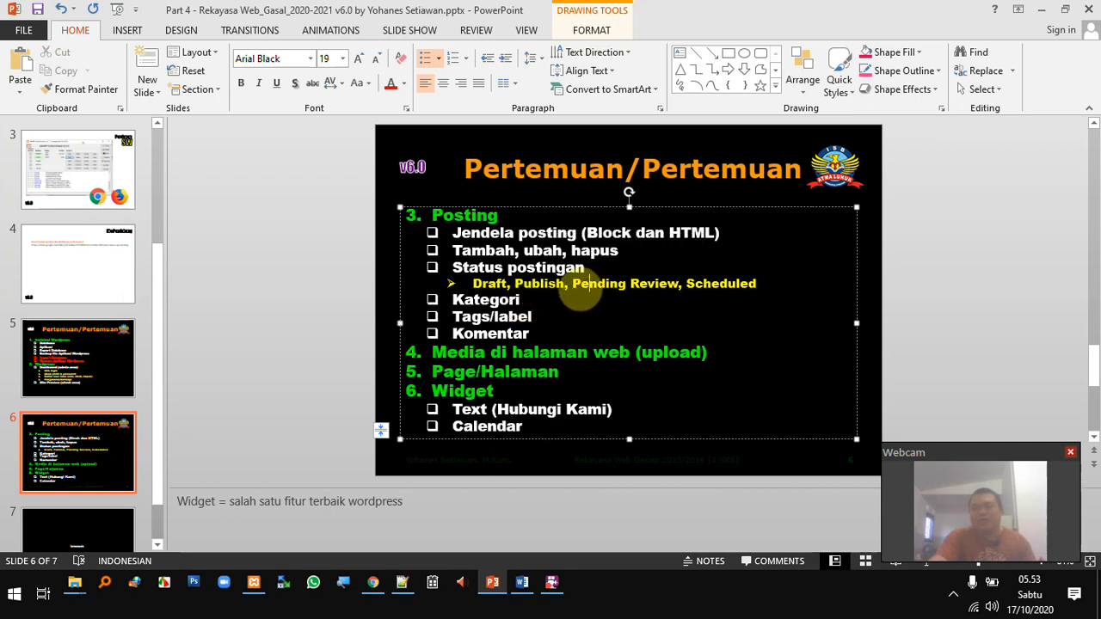
drag(579, 289, 659, 289)
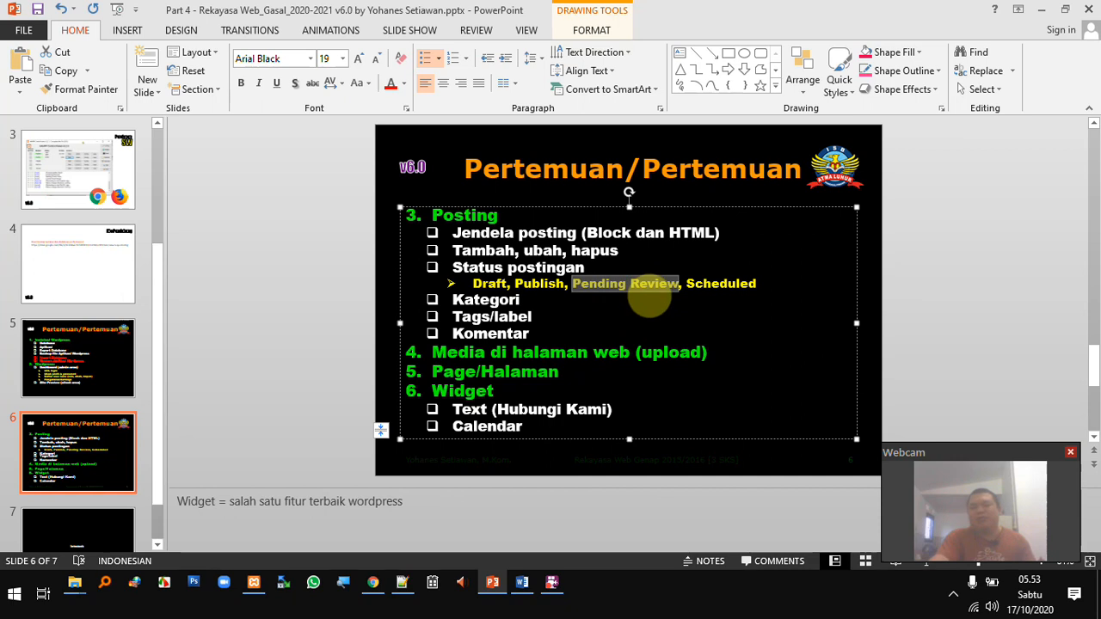
double_click(737, 286)
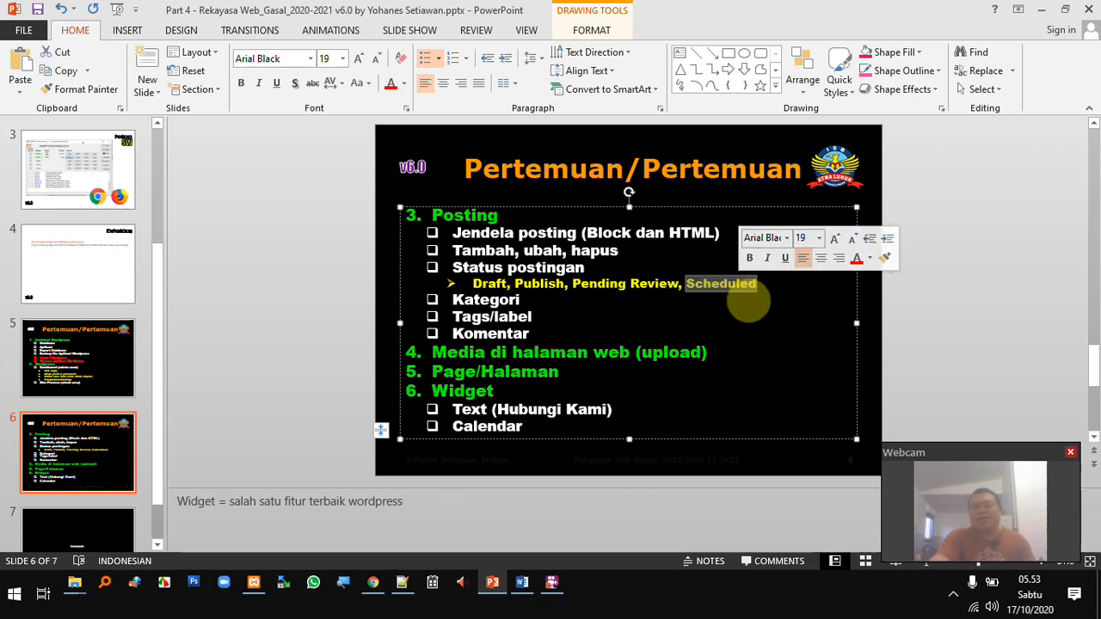
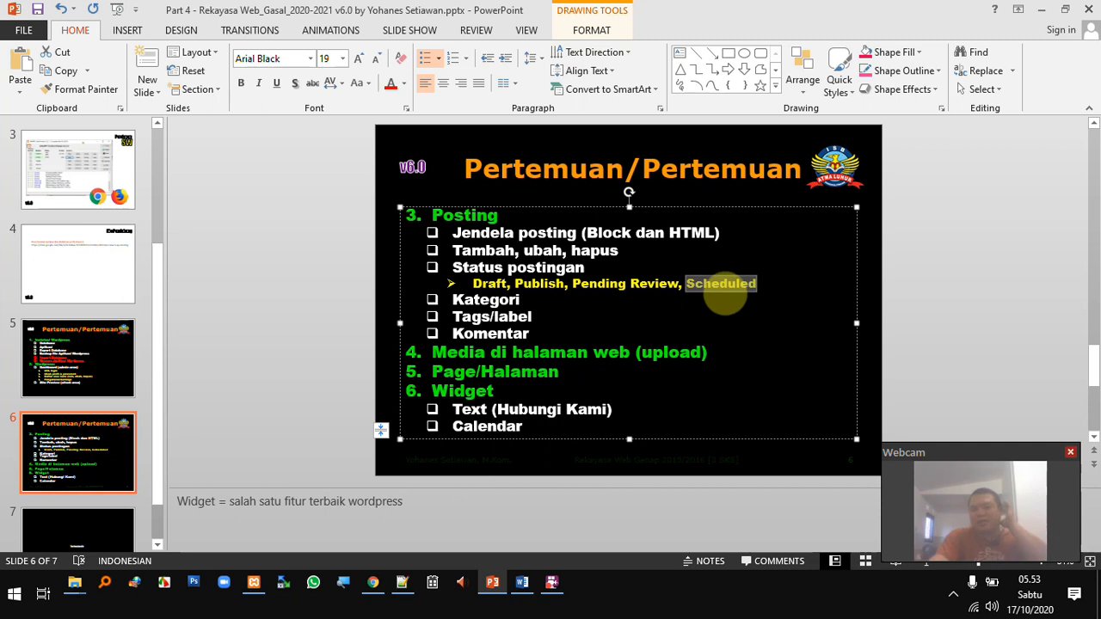
double_click(482, 299)
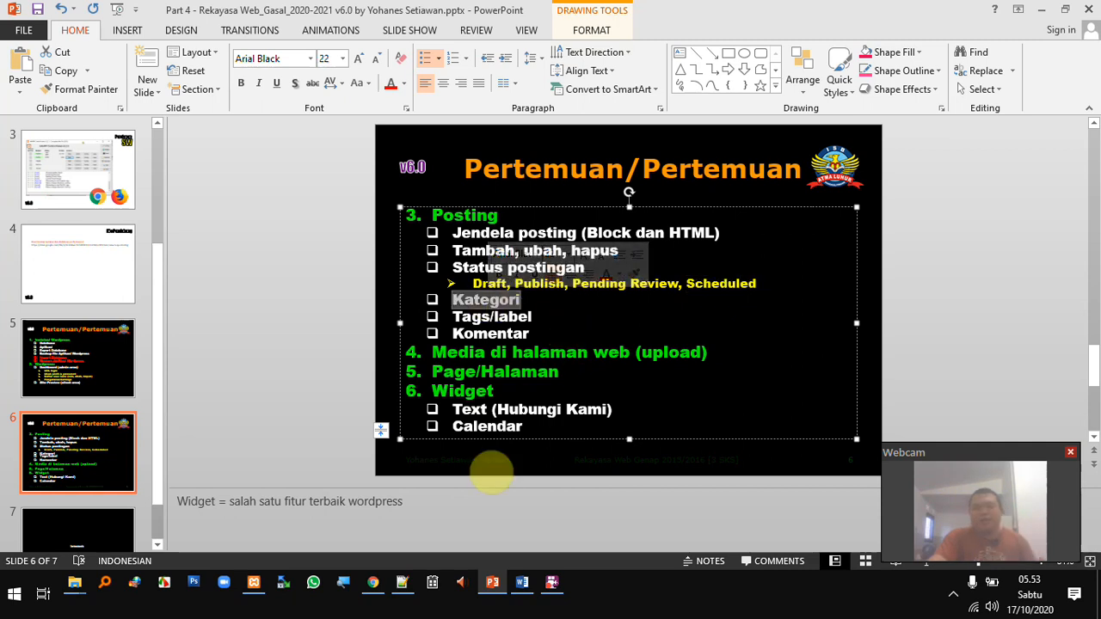
Switch to WordPress in Chrome, inspect the Kategori page with its parent category options, and open the Tag page
click(375, 583)
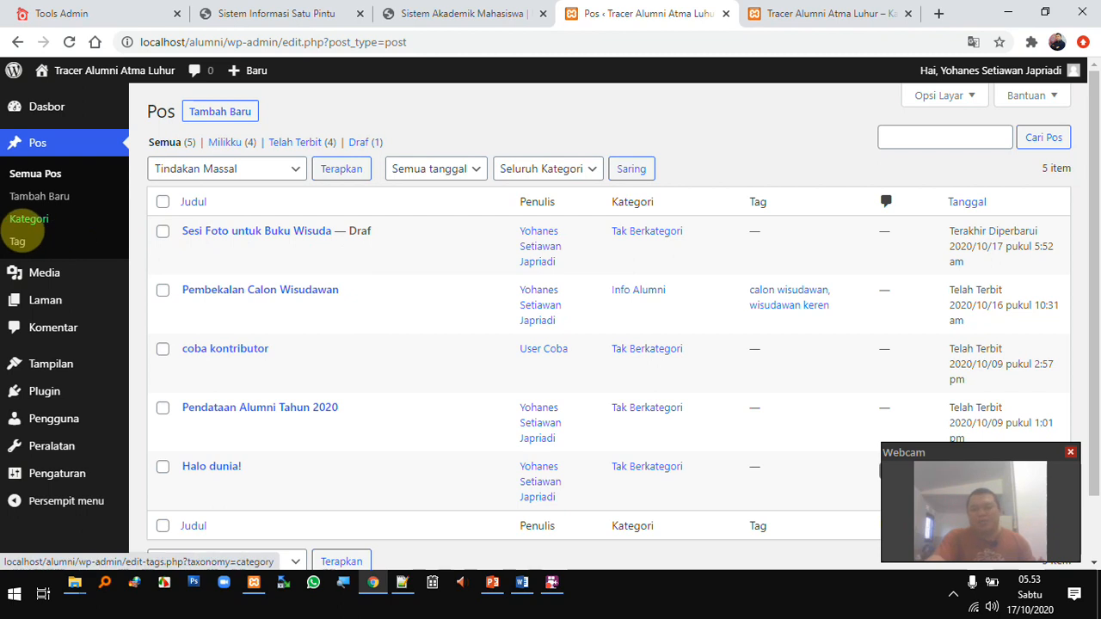
click(29, 220)
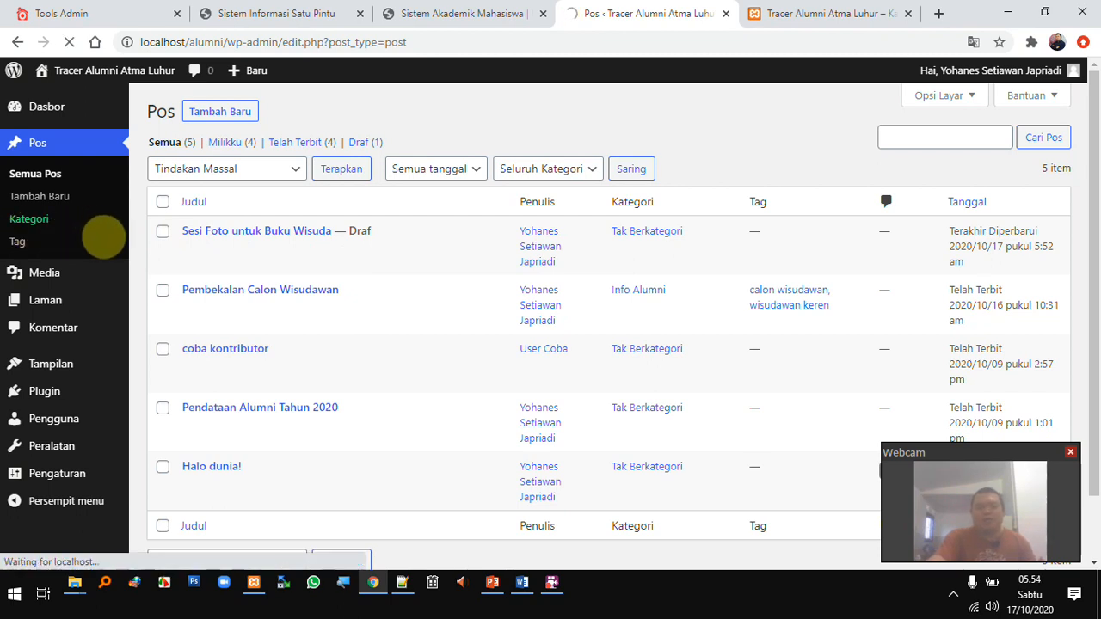
scroll(464, 172, down, 1)
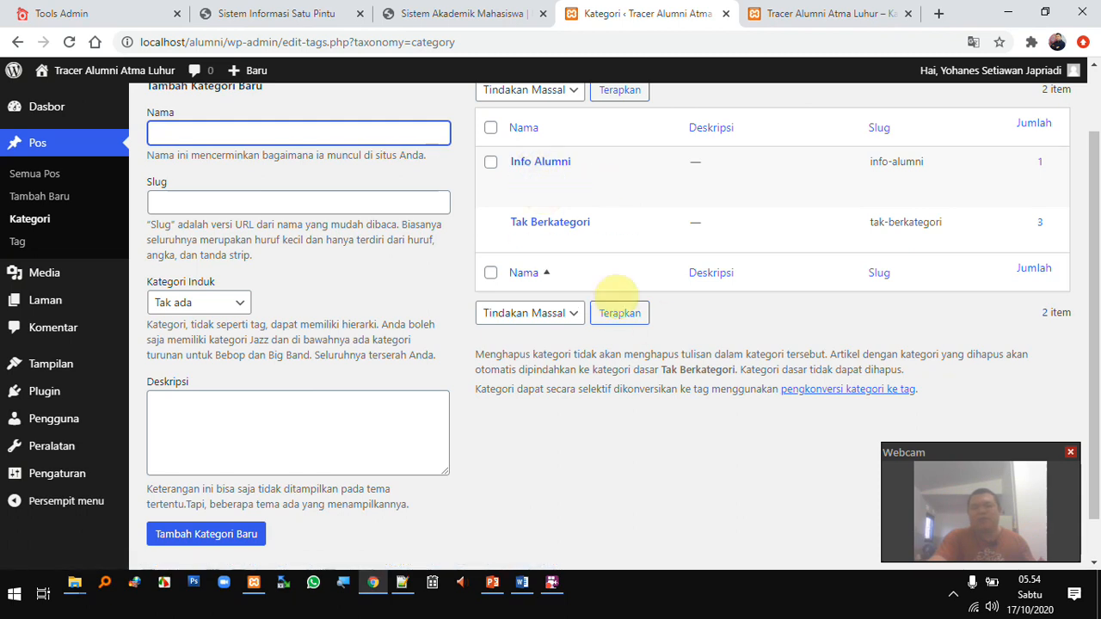
click(234, 301)
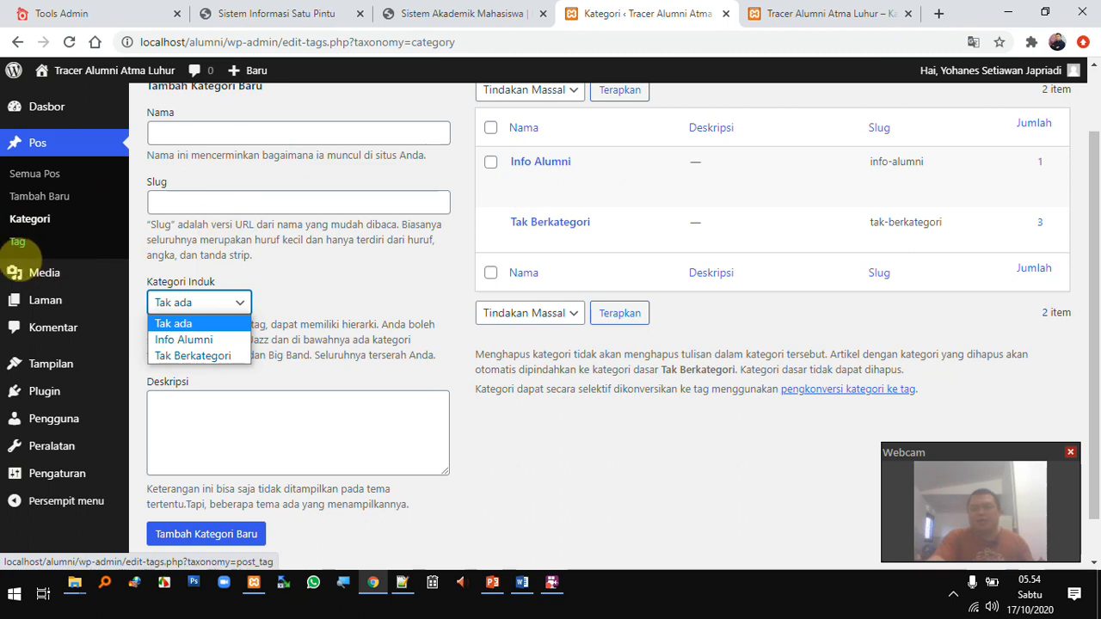
click(20, 245)
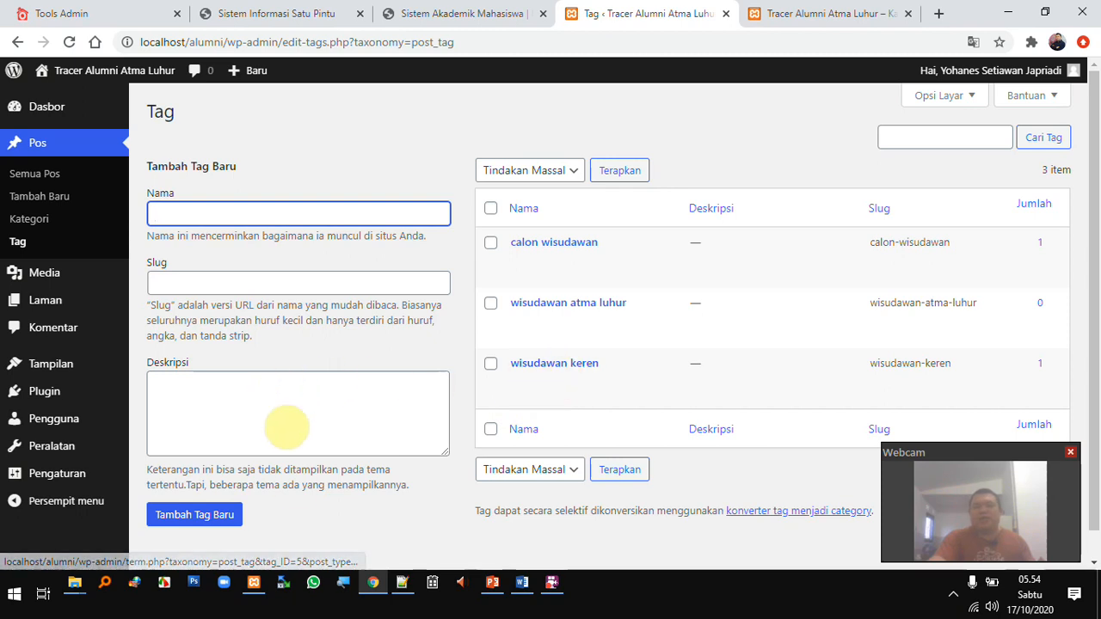
Check the Komentar item on the PowerPoint outline slide and return to WordPress in Chrome
click(491, 582)
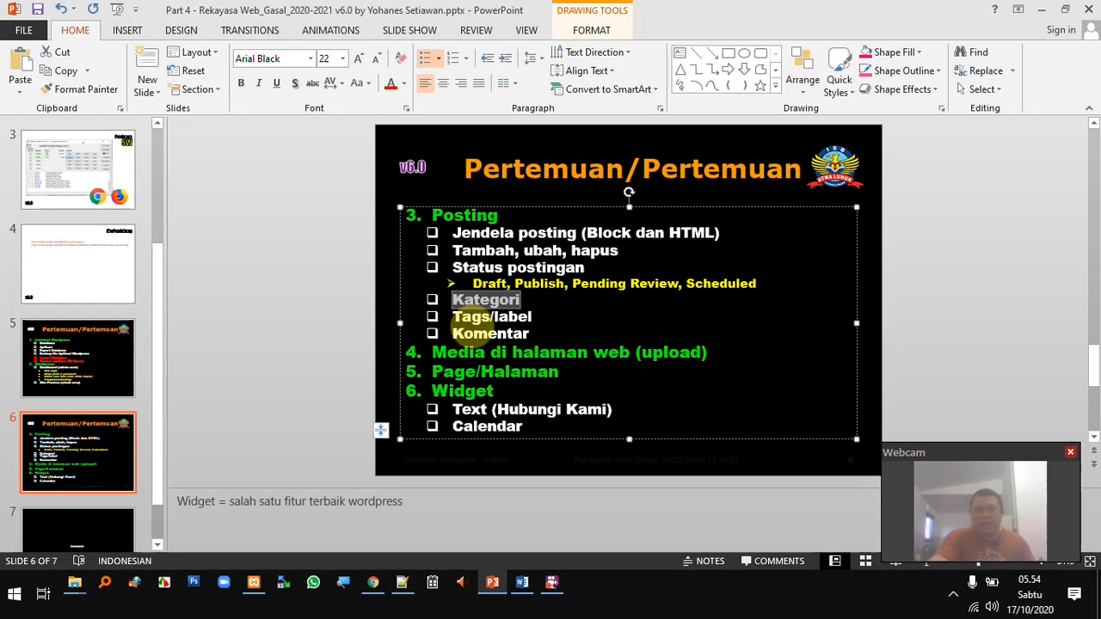
double_click(471, 332)
click(372, 582)
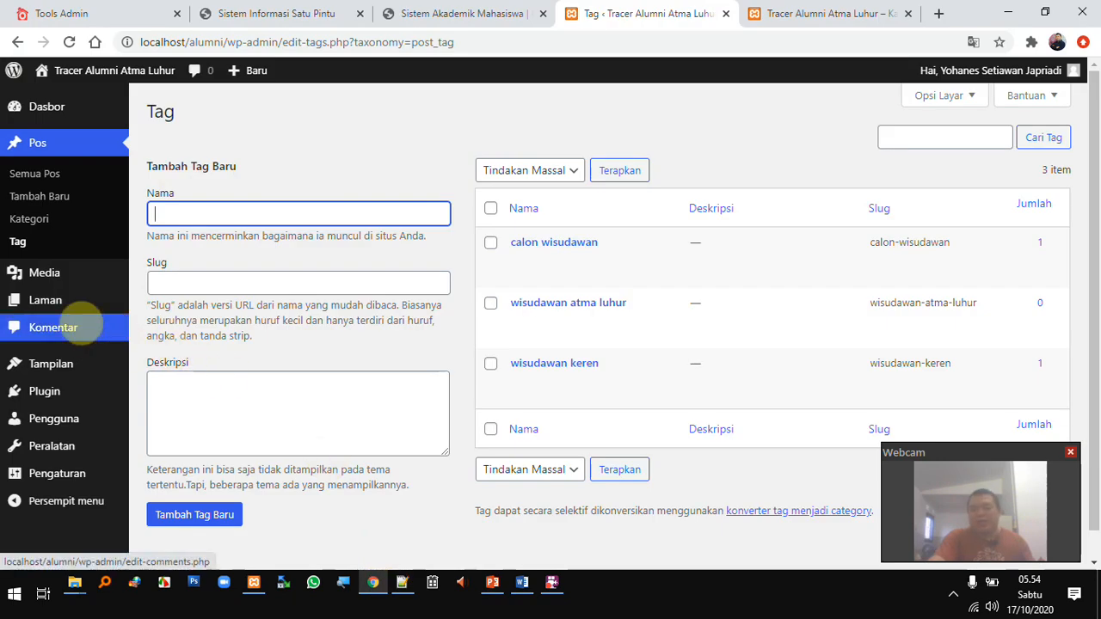
mouse_move(96, 376)
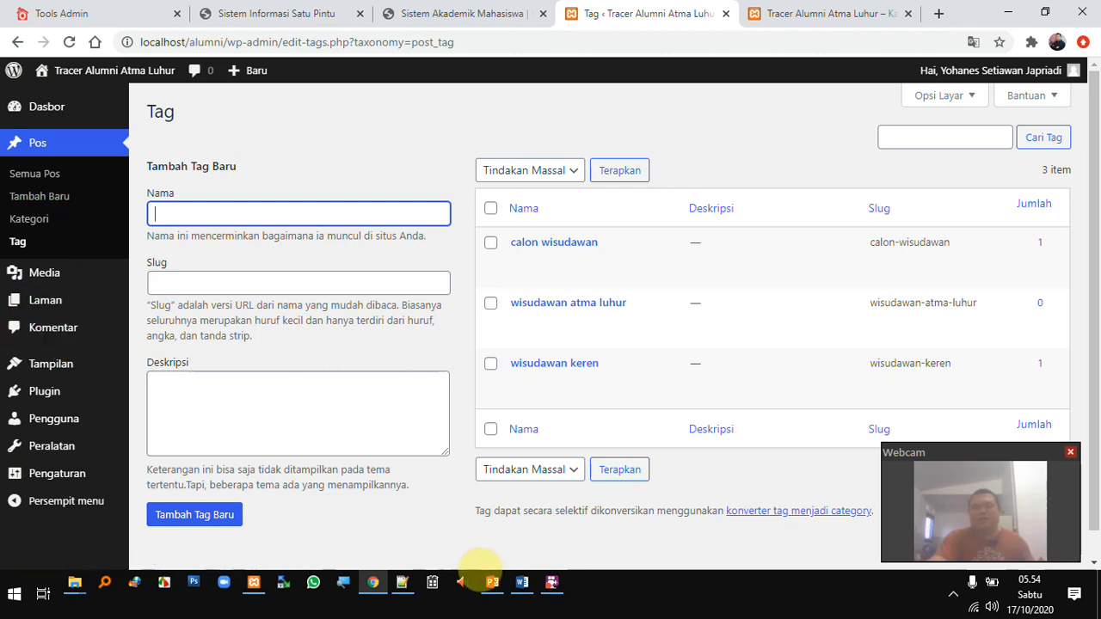
Switch to the RPS course plan in Word, highlight meeting 4's topics from Pos/Tulisan to Komentar, and return to Chrome
click(522, 585)
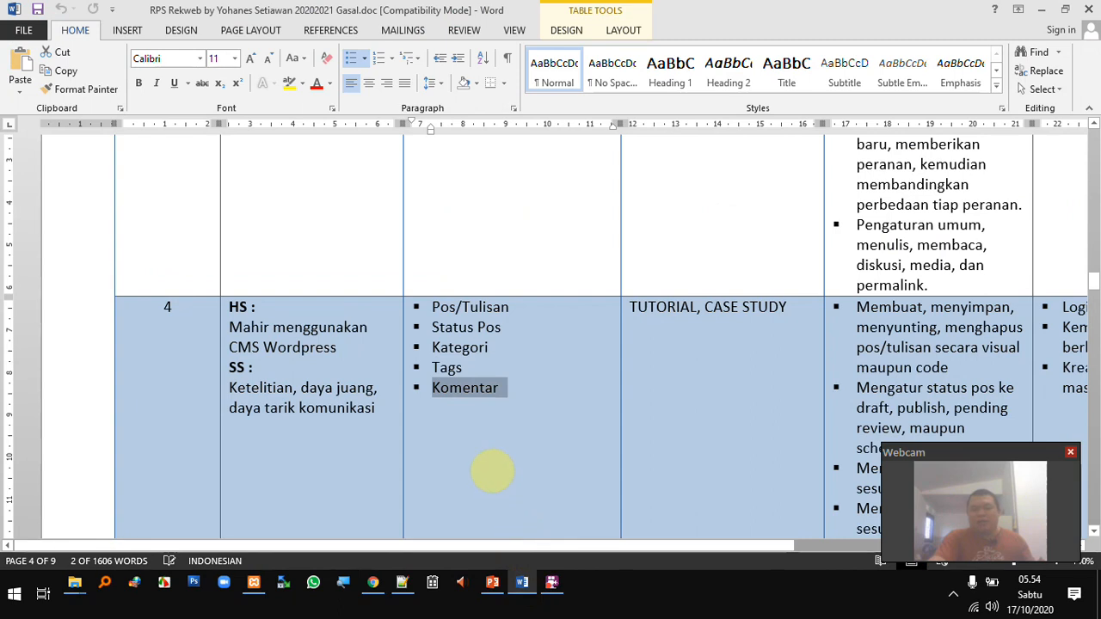
drag(434, 306, 519, 397)
click(378, 585)
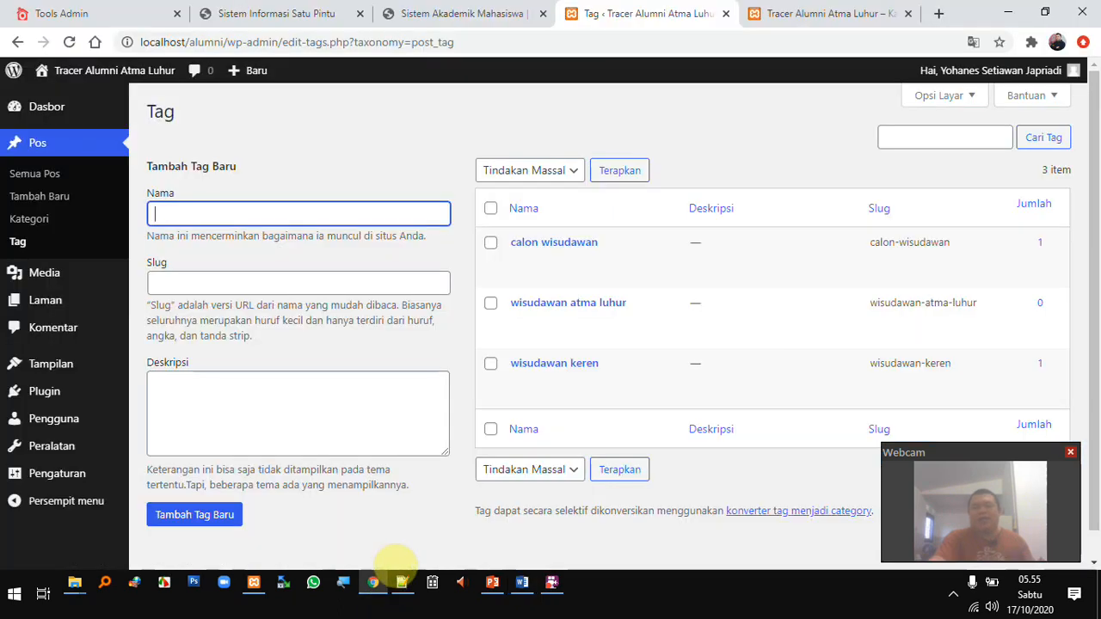
Open the list of all posts, and on the public alumni site examine the graduate briefing post's featured image, excerpt and tags
click(60, 176)
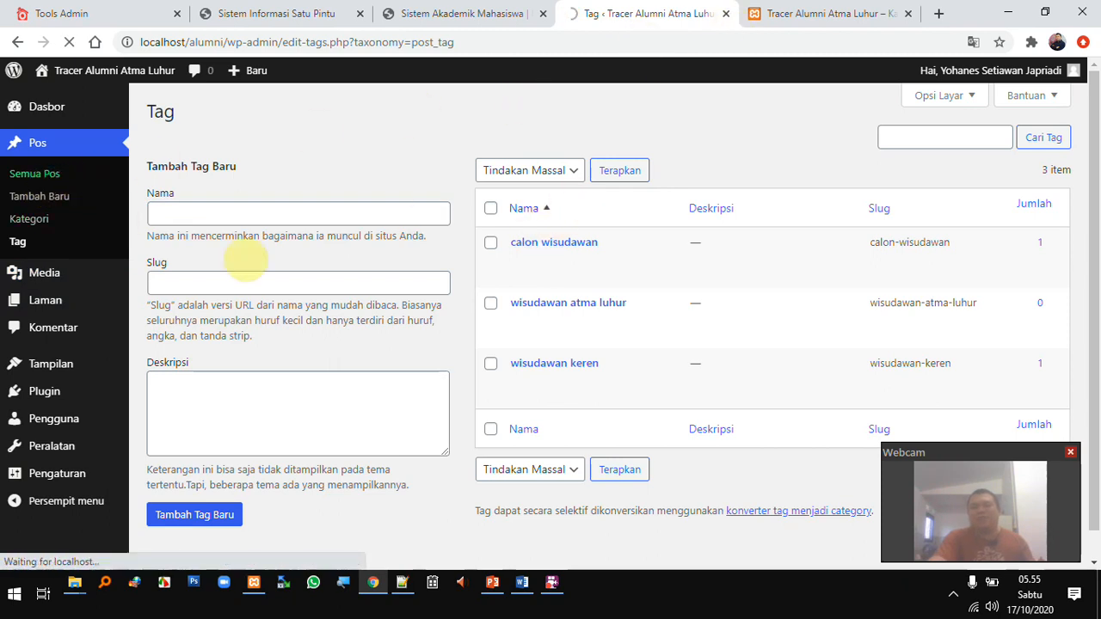
click(806, 20)
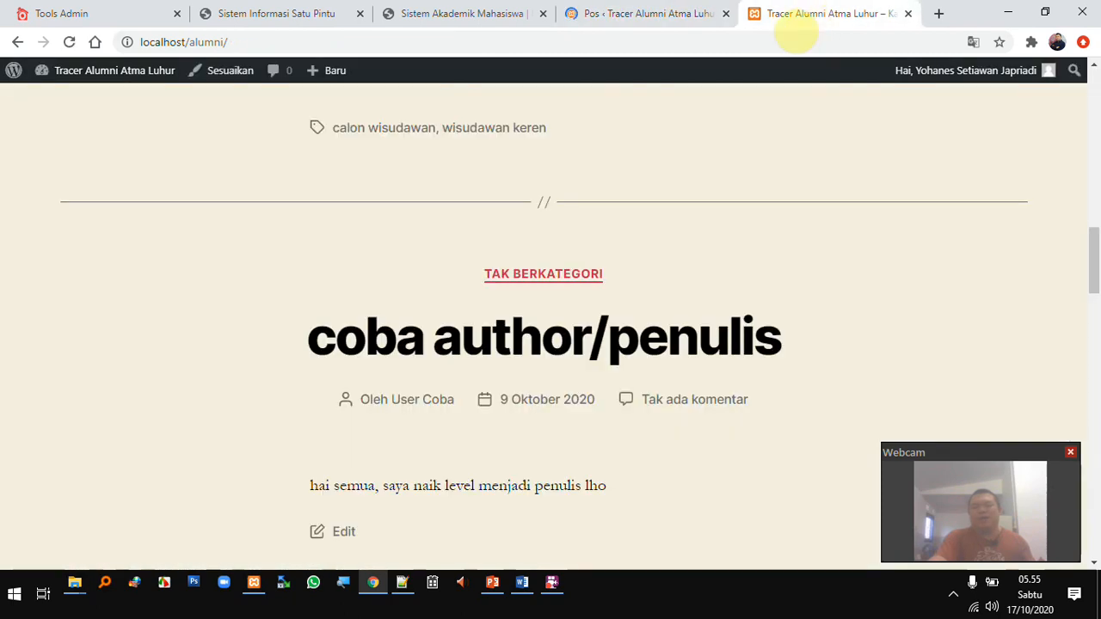
scroll(521, 292, up, 5)
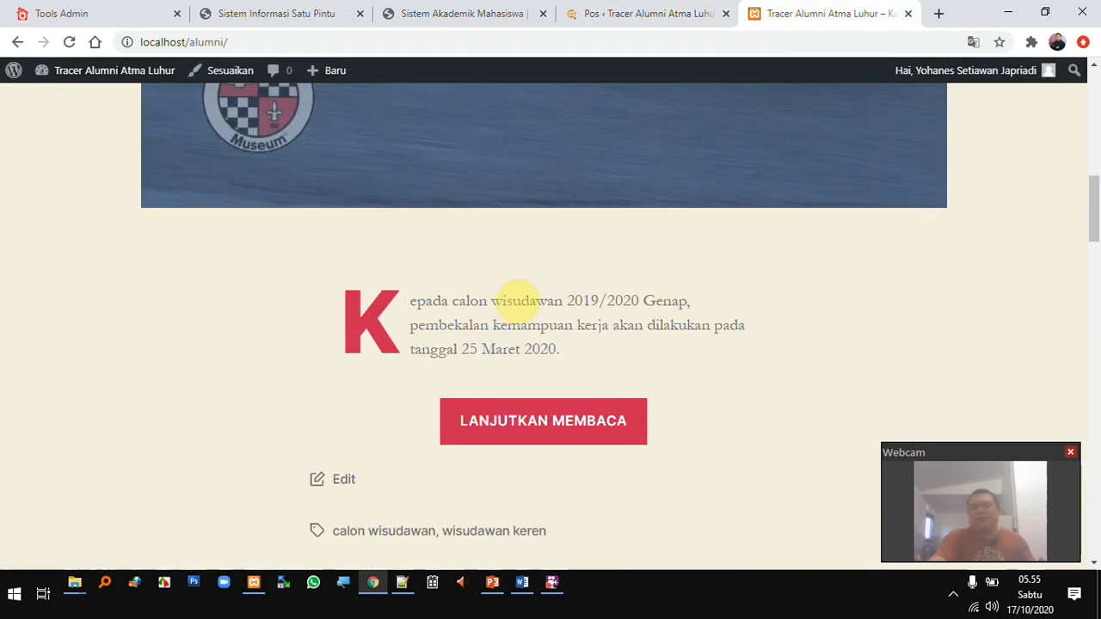
scroll(525, 301, up, 5)
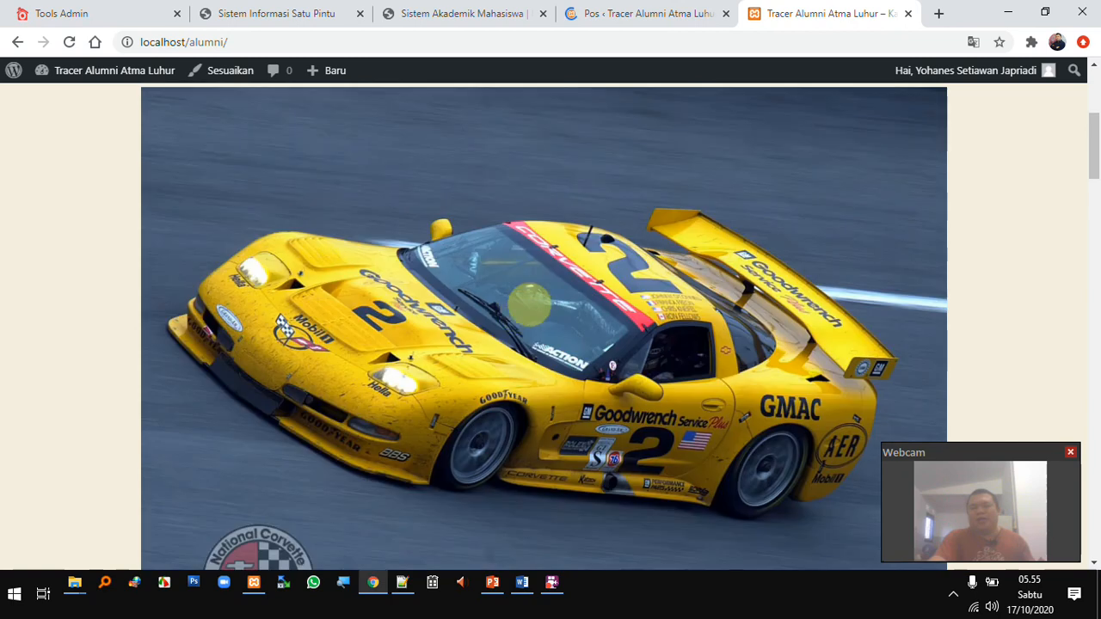
scroll(513, 331, down, 4)
scroll(473, 381, up, 1)
scroll(498, 384, up, 2)
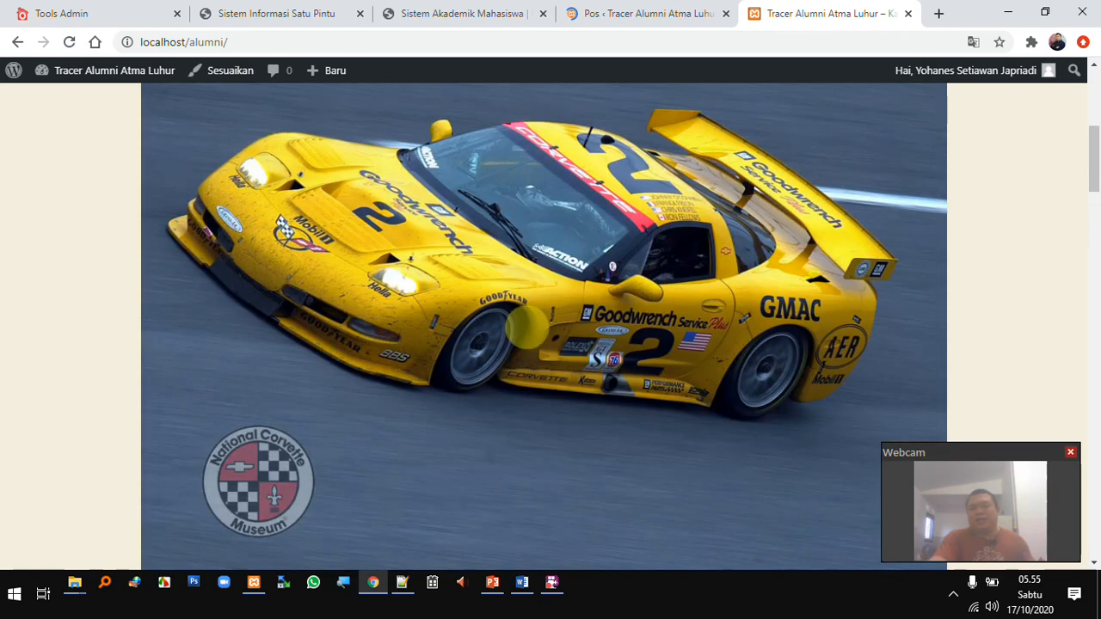
scroll(497, 389, up, 2)
scroll(499, 387, down, 2)
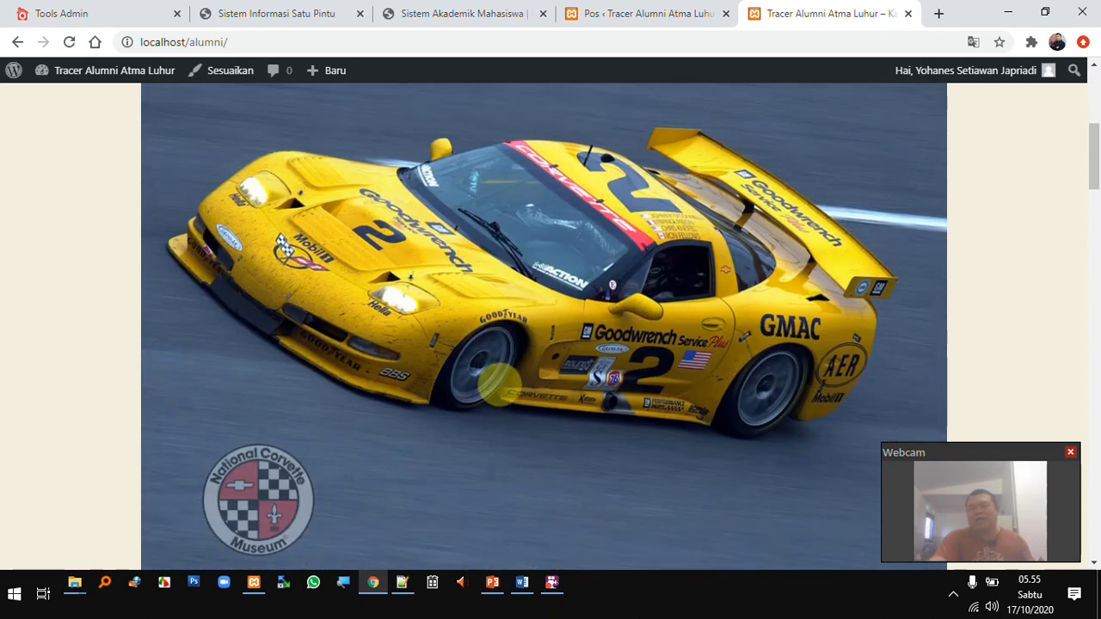
scroll(497, 384, down, 5)
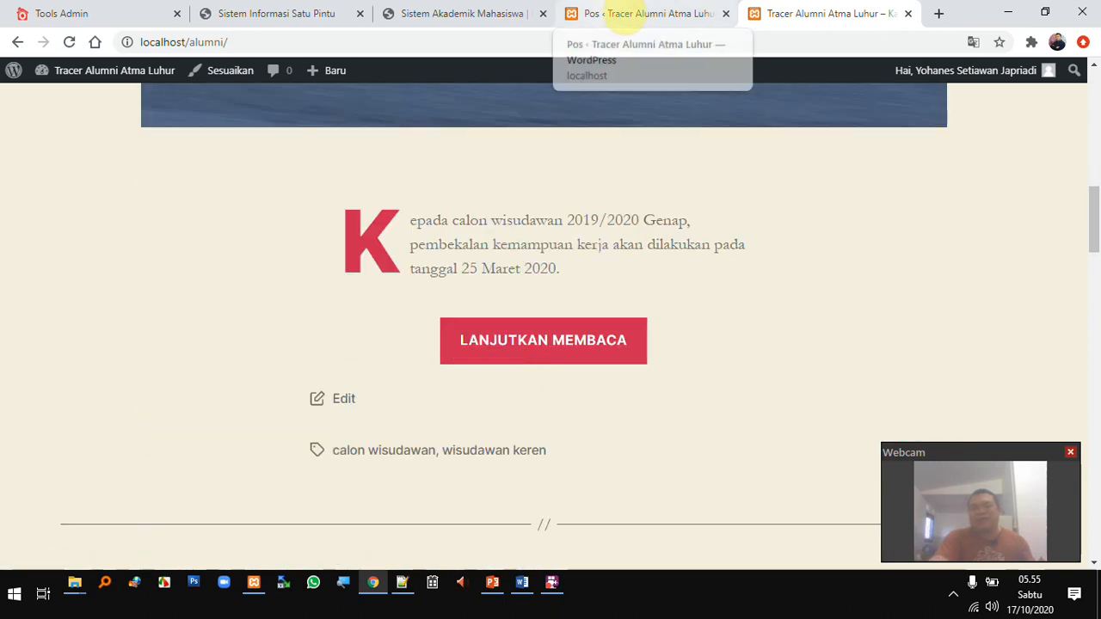
Return to the WordPress post list, and switch to the RPS course plan in Word to check meeting 5's topics
click(625, 14)
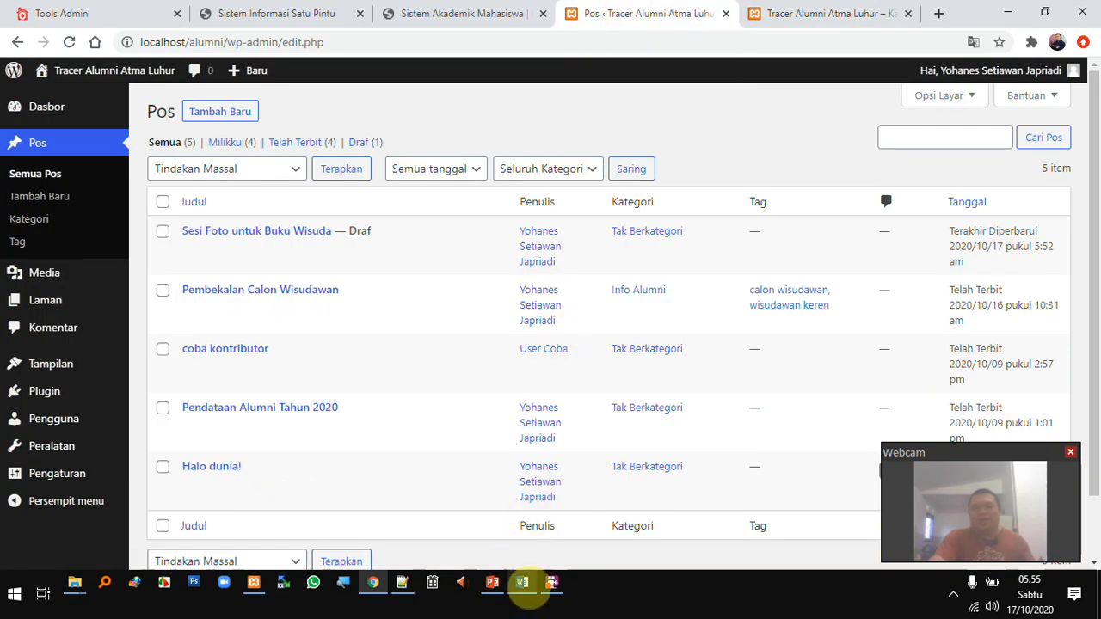
click(522, 583)
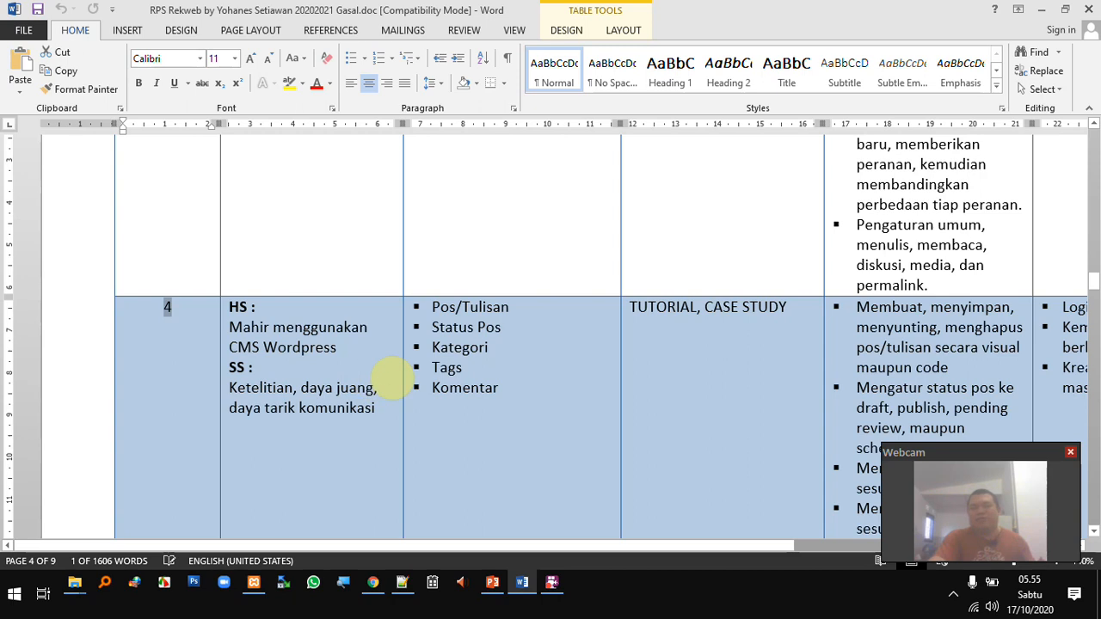
scroll(389, 379, down, 5)
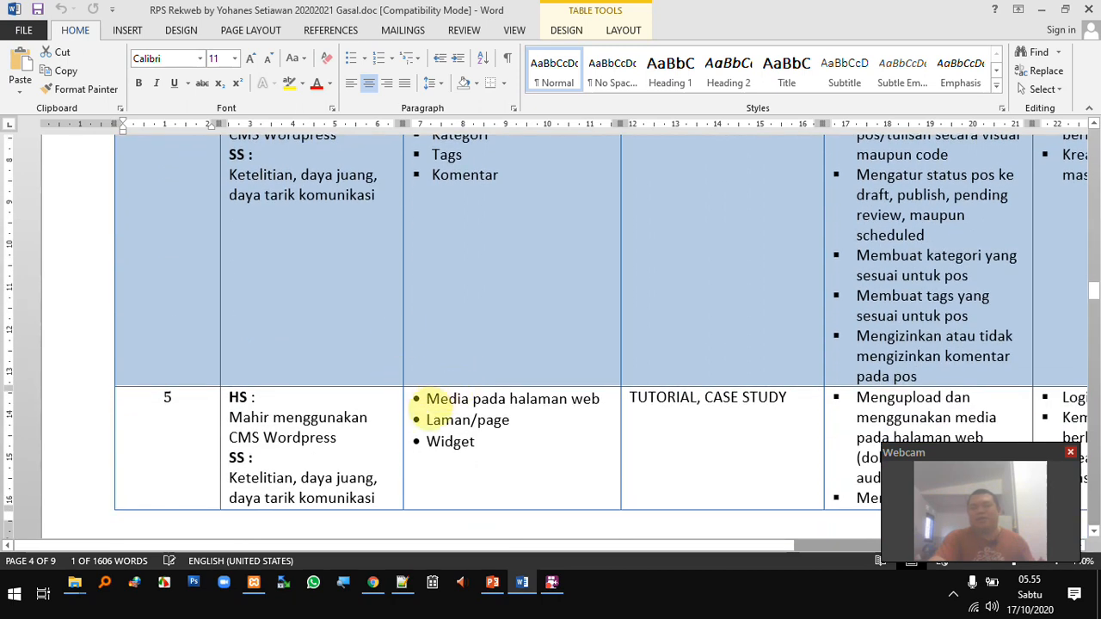